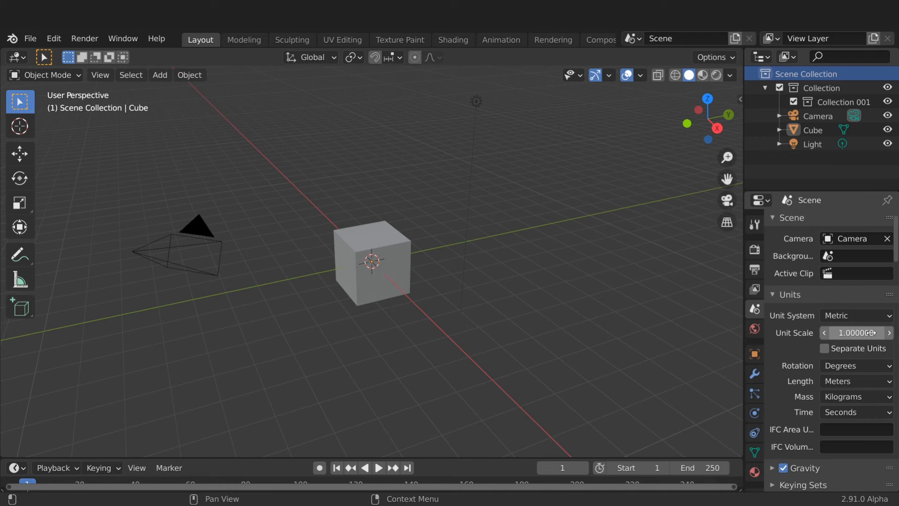
# - Set the scene's unit scale to 0.001 and its length unit to millimeters
pyautogui.click(870, 333)
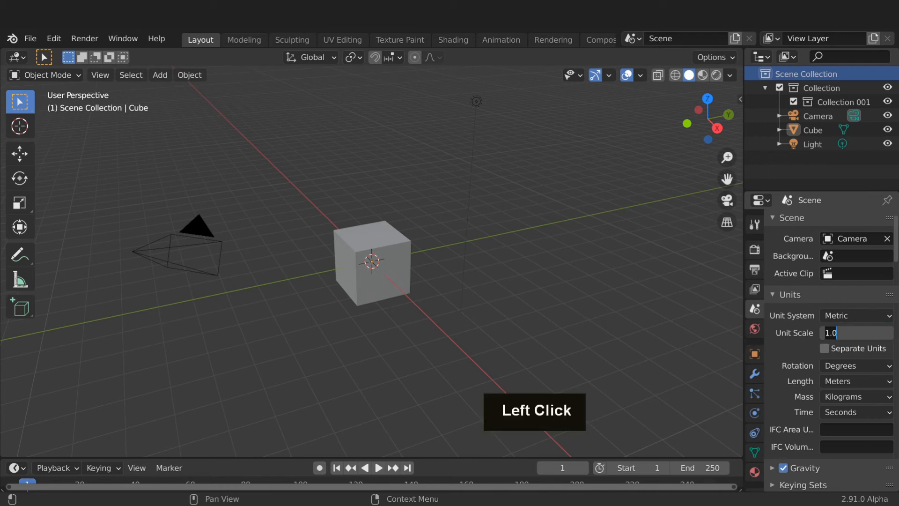
pyautogui.write('.001')
pyautogui.press('Return')
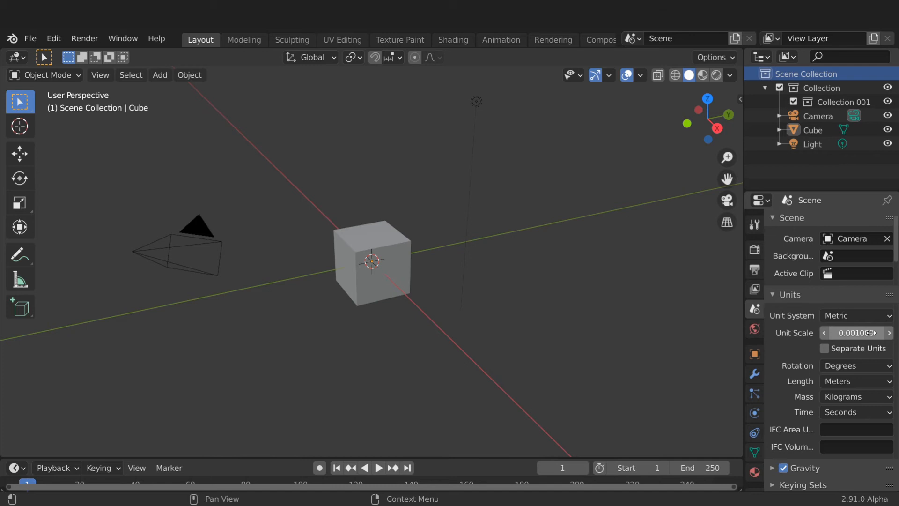
pyautogui.click(858, 381)
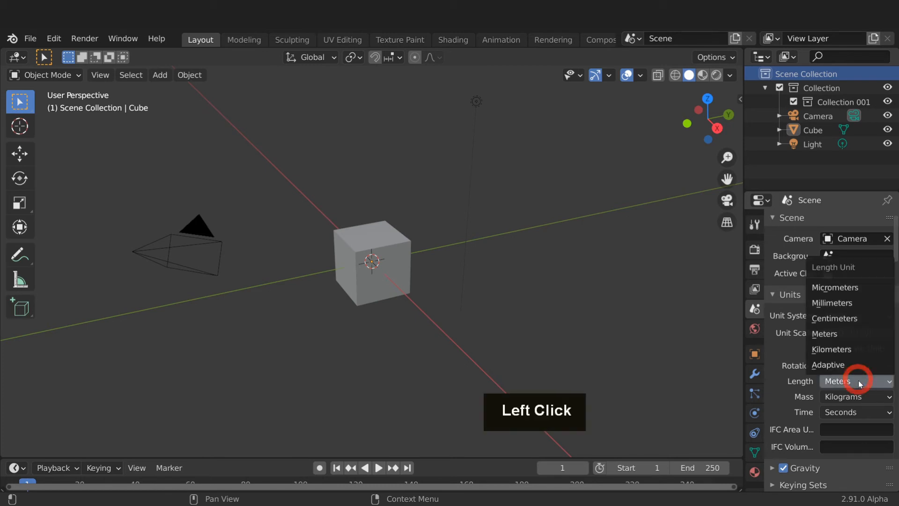
pyautogui.click(843, 302)
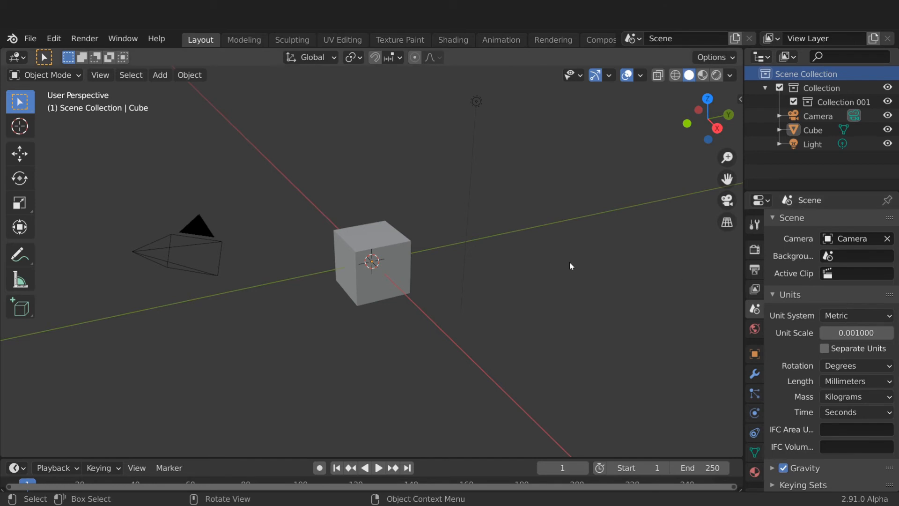
# - Switch to the front orthographic view and set the viewport grid scale to 0.01
pyautogui.press('End')
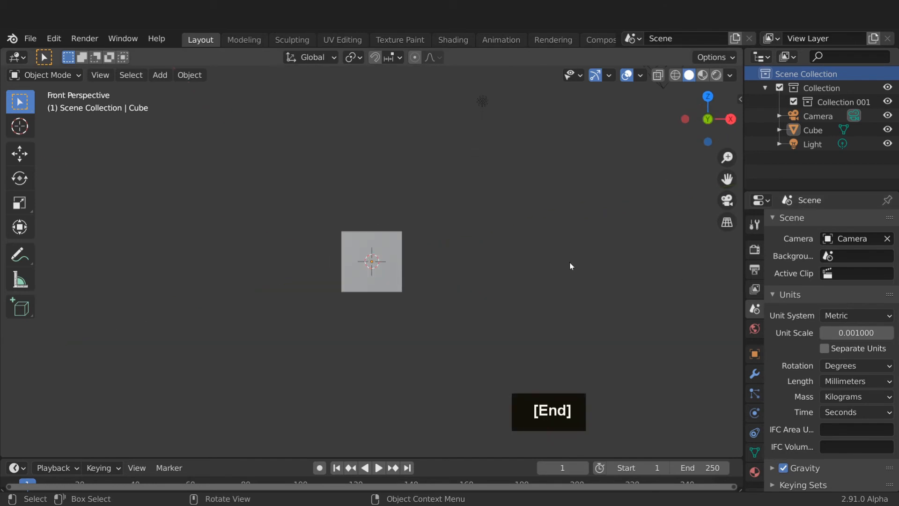
pyautogui.press('KP_5')
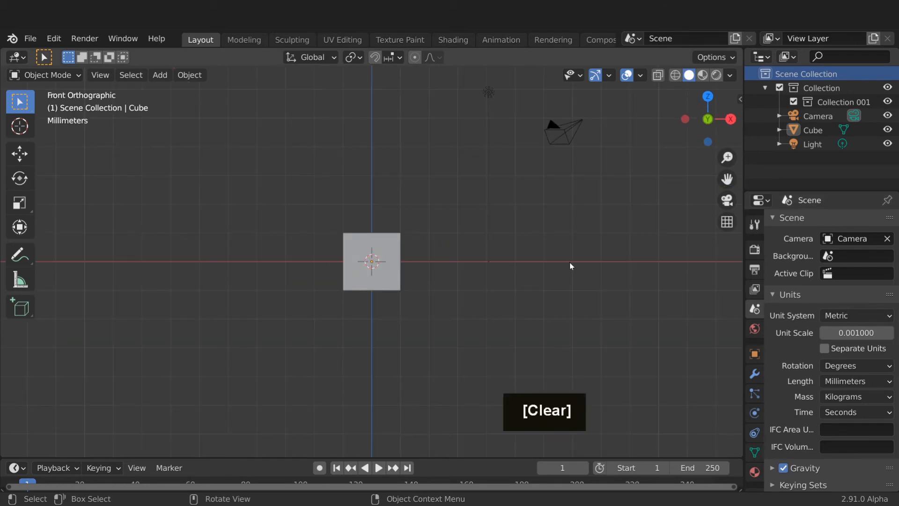
pyautogui.scroll(5, 383, 212)
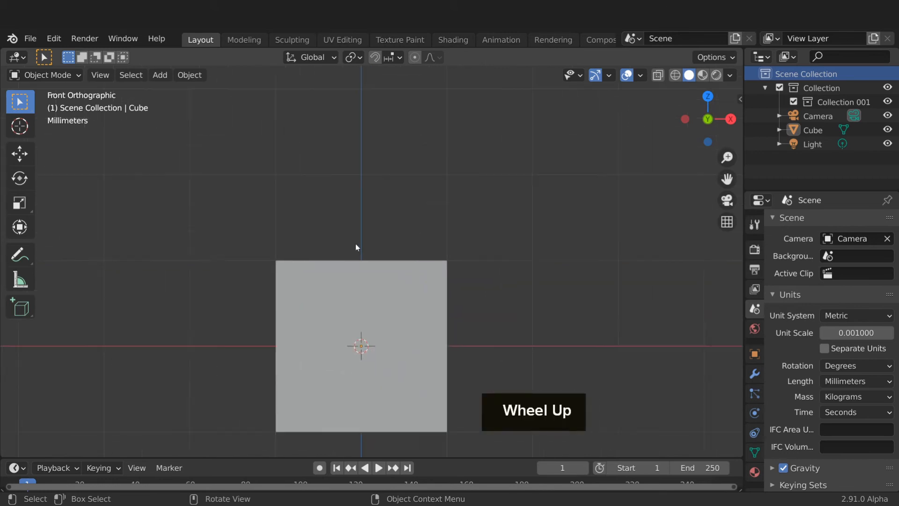
pyautogui.scroll(1, 354, 247)
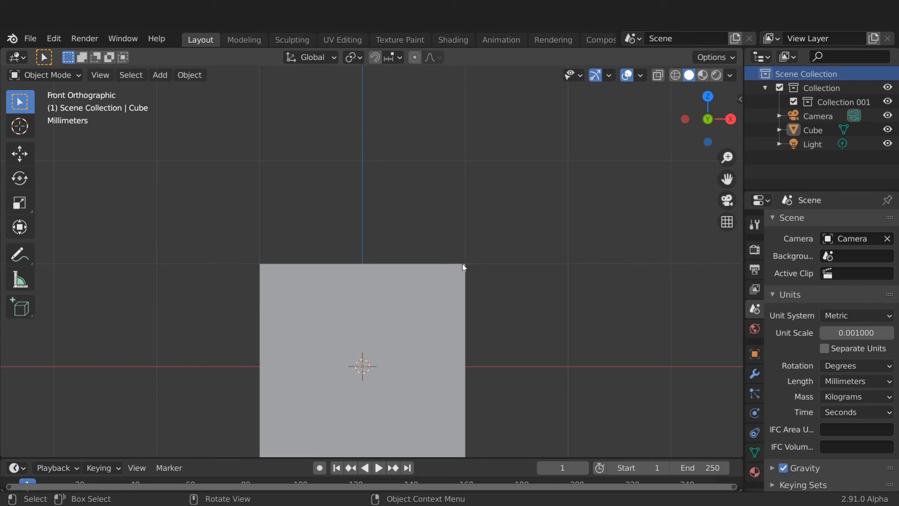
pyautogui.click(640, 75)
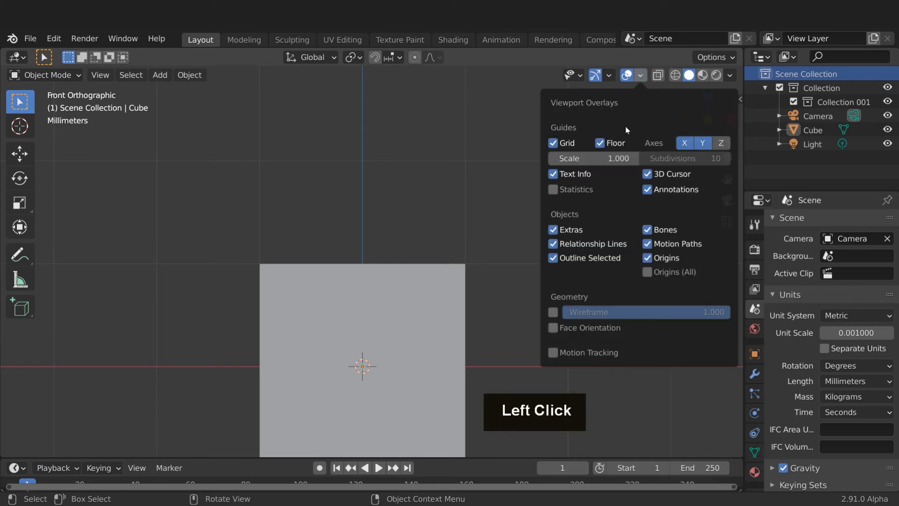
pyautogui.click(612, 158)
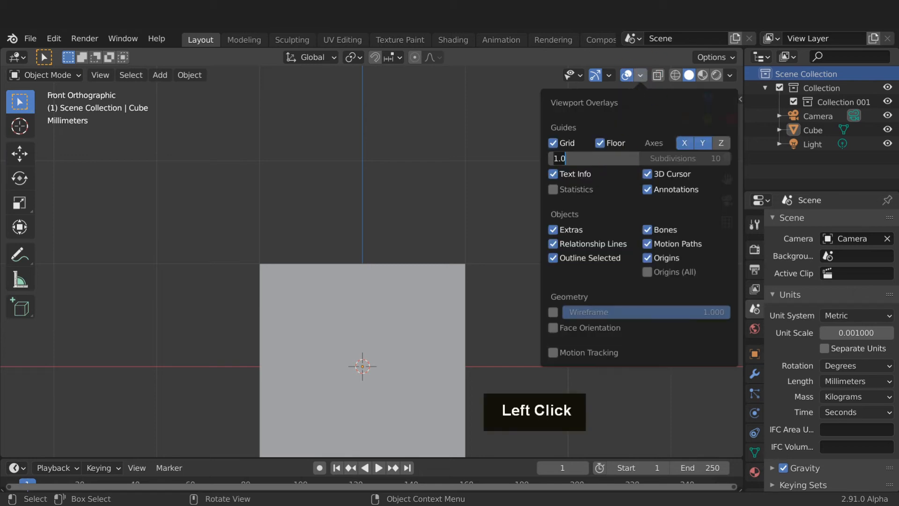
pyautogui.write('.01')
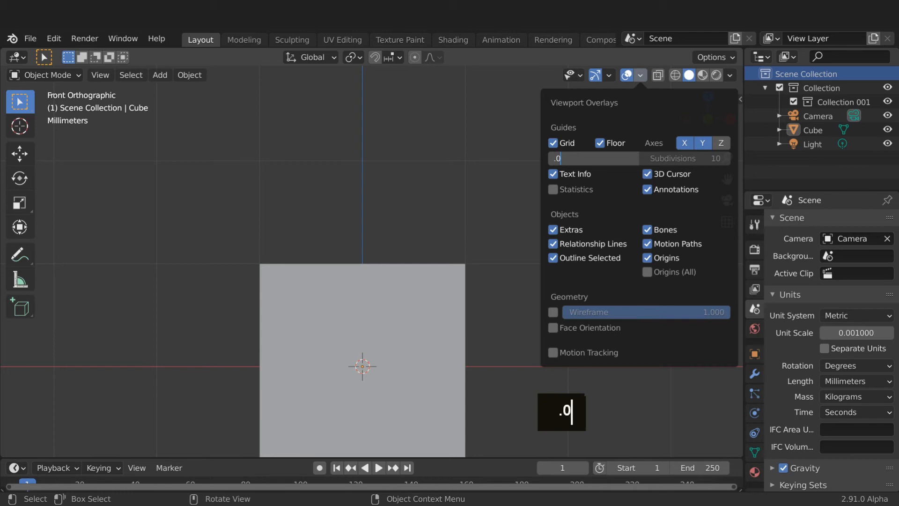
pyautogui.press('Return')
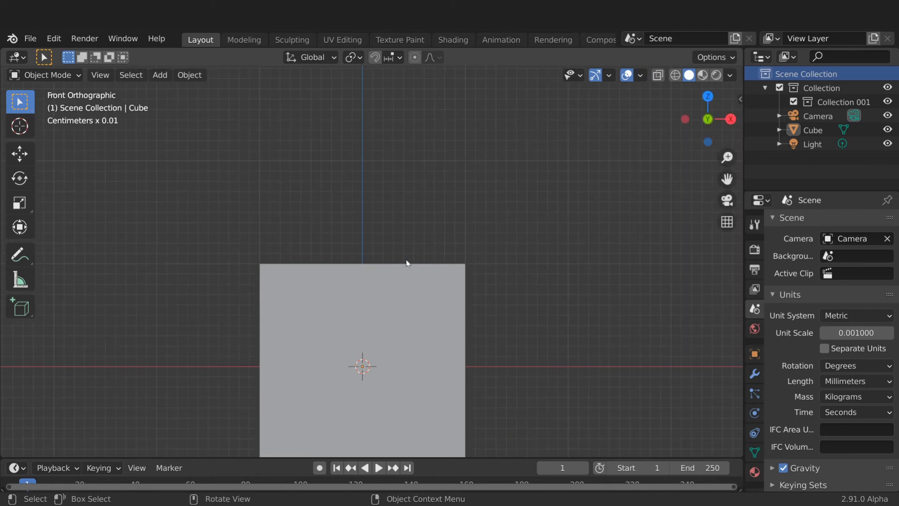
# - Try moving the cube with incremental grid snapping, then cancel the move
pyautogui.click(395, 58)
pyautogui.click(412, 287)
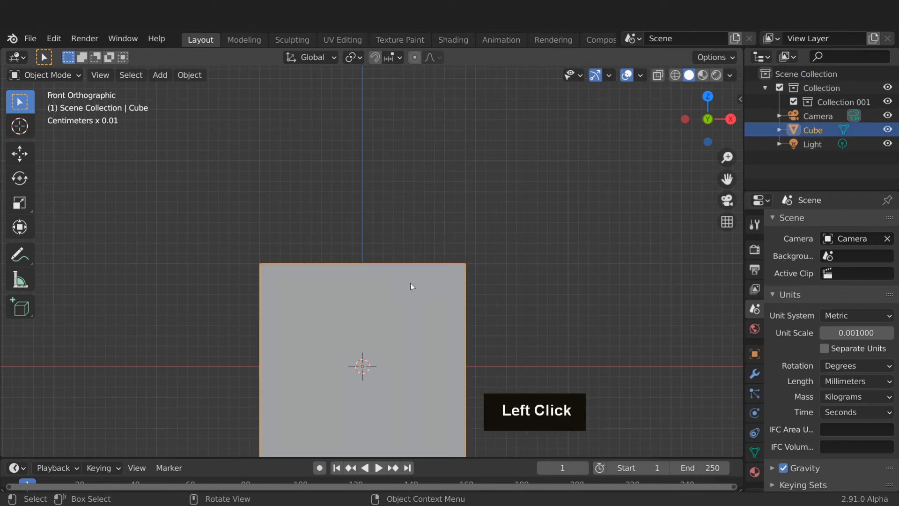
pyautogui.press('g')
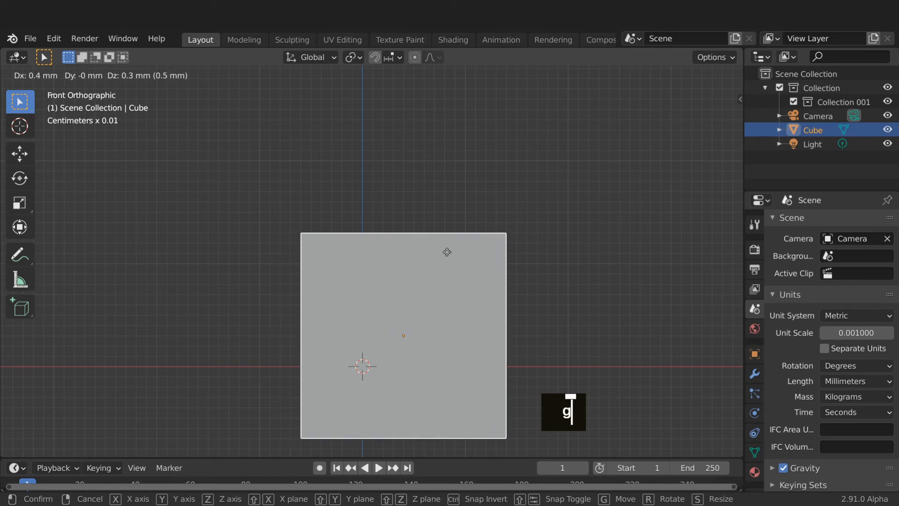
pyautogui.press('ctrl')
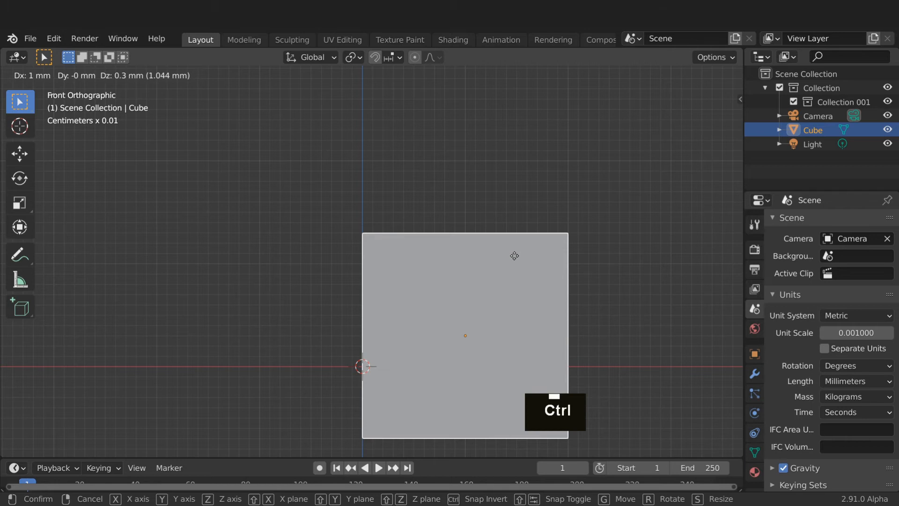
pyautogui.keyDown('ctrl'); pyautogui.rightClick(514, 255); pyautogui.keyUp('ctrl')
# - Set the viewport clipping range to end at 10000 mm and start at 3 mm
pyautogui.scroll(-3, 454, 306)
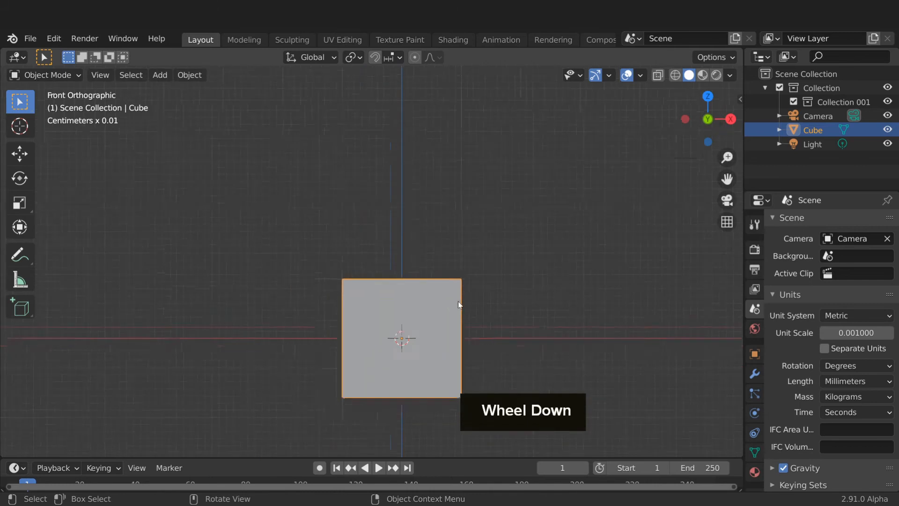
pyautogui.moveTo(458, 301); pyautogui.dragTo(490, 312, button='middle')
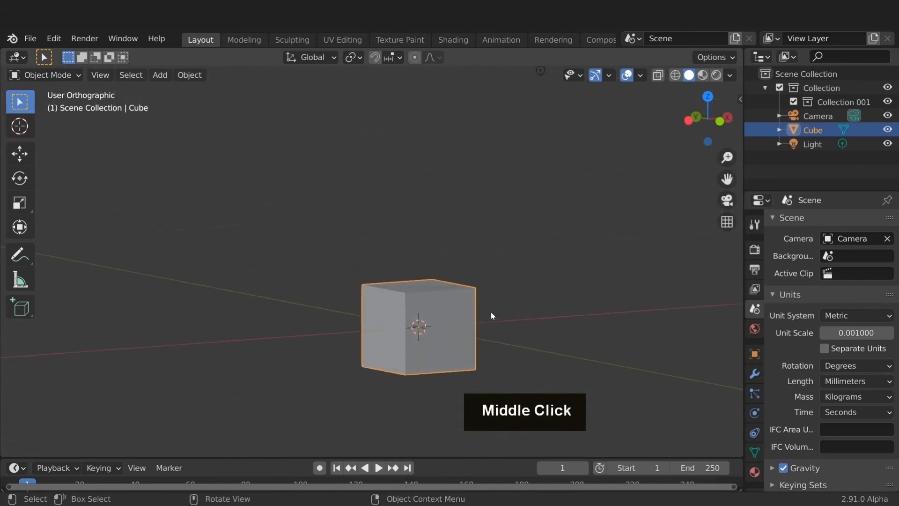
pyautogui.press('n')
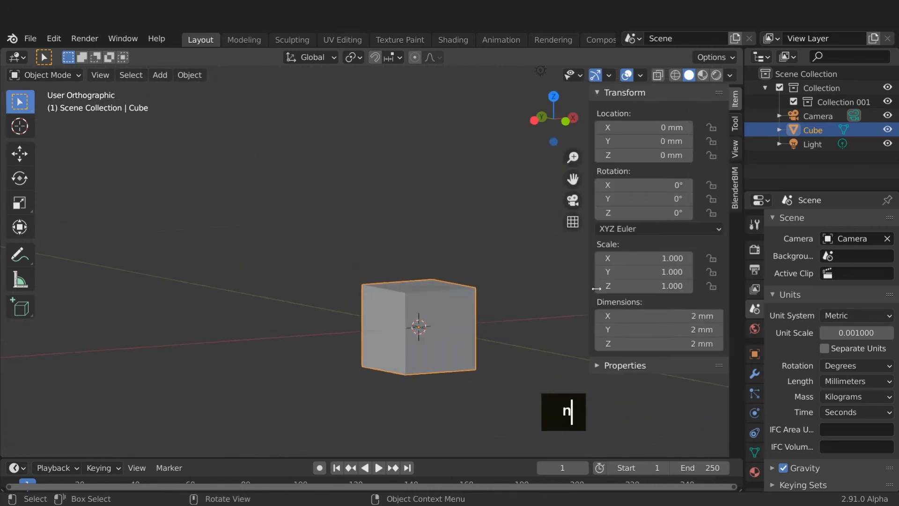
pyautogui.click(735, 146)
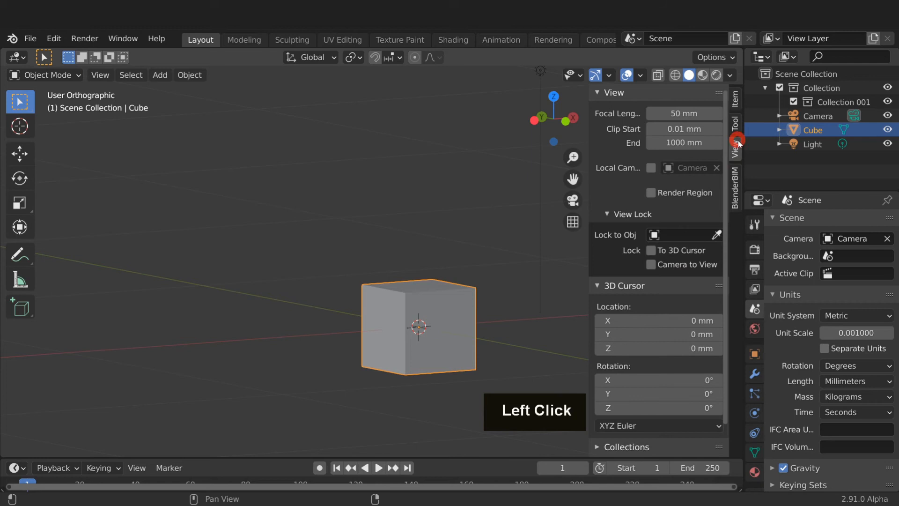
pyautogui.click(706, 143)
pyautogui.write('10')
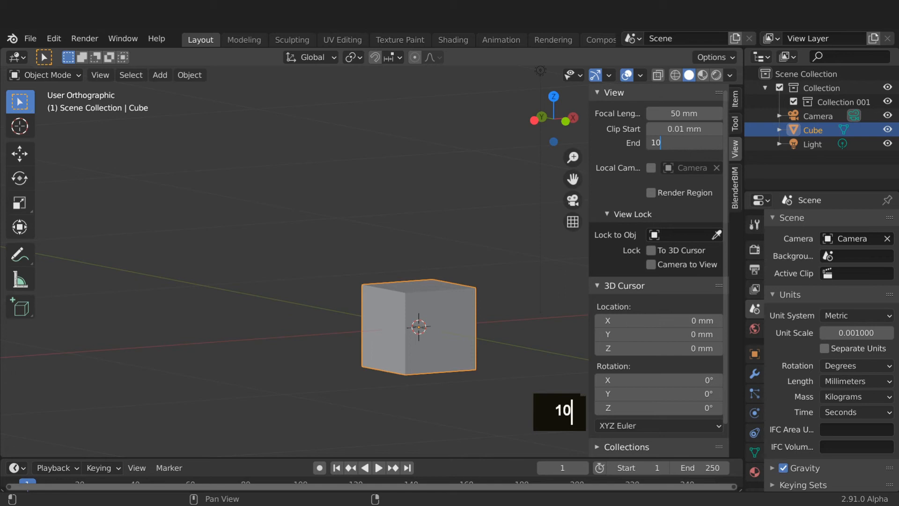
pyautogui.write('000')
pyautogui.press('Return')
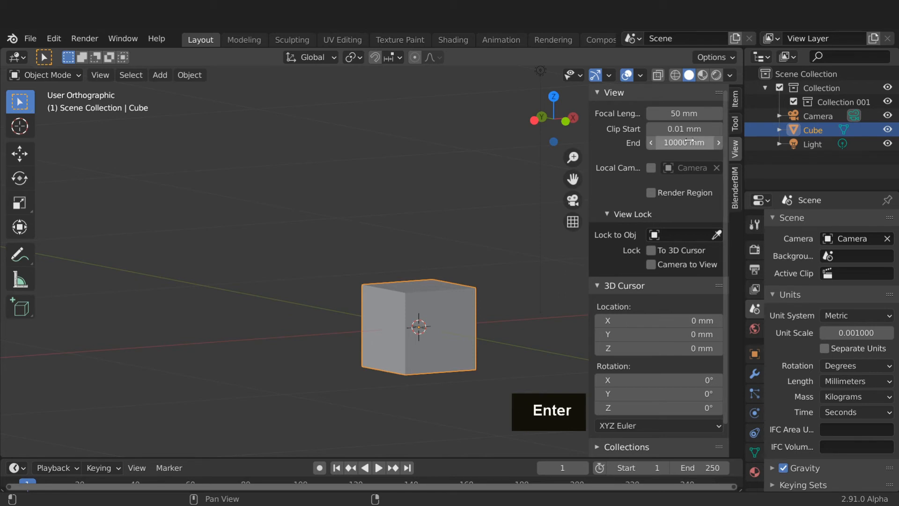
pyautogui.click(686, 129)
pyautogui.write('3')
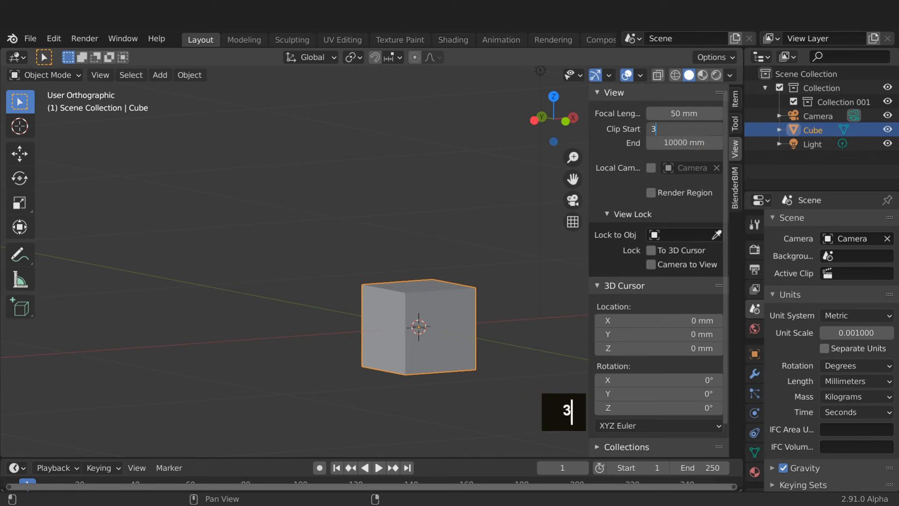
pyautogui.press('Return')
# - Delete the camera, cube and light, and add a UV sphere mesh in their place
pyautogui.press('a')
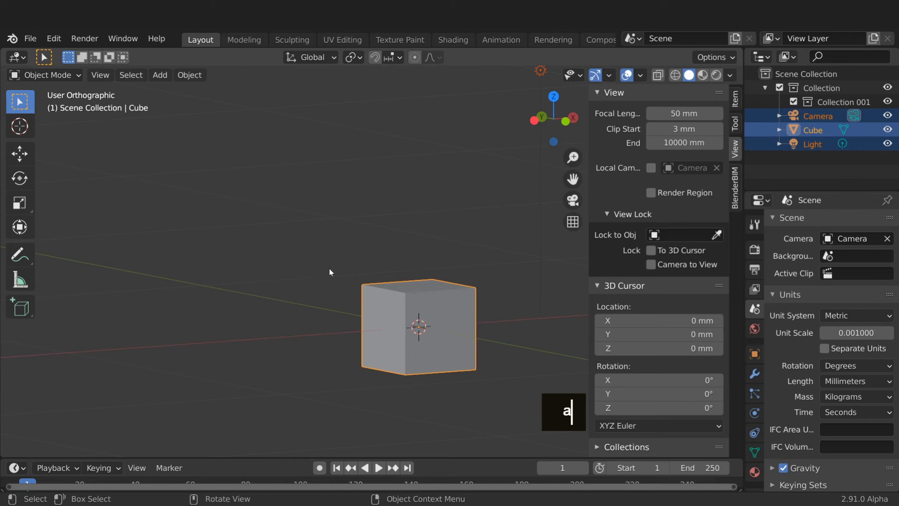
pyautogui.press('Delete')
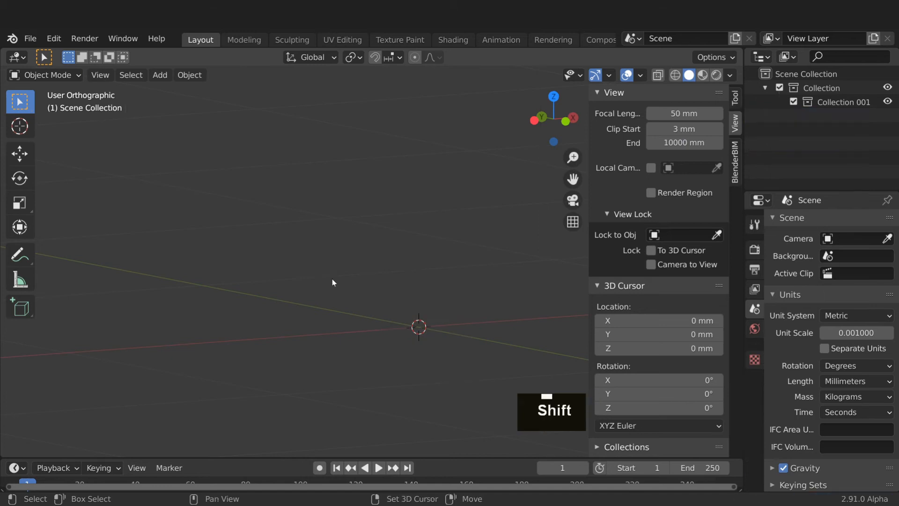
pyautogui.hotkey('shift', 'a')
pyautogui.moveTo(328, 224)
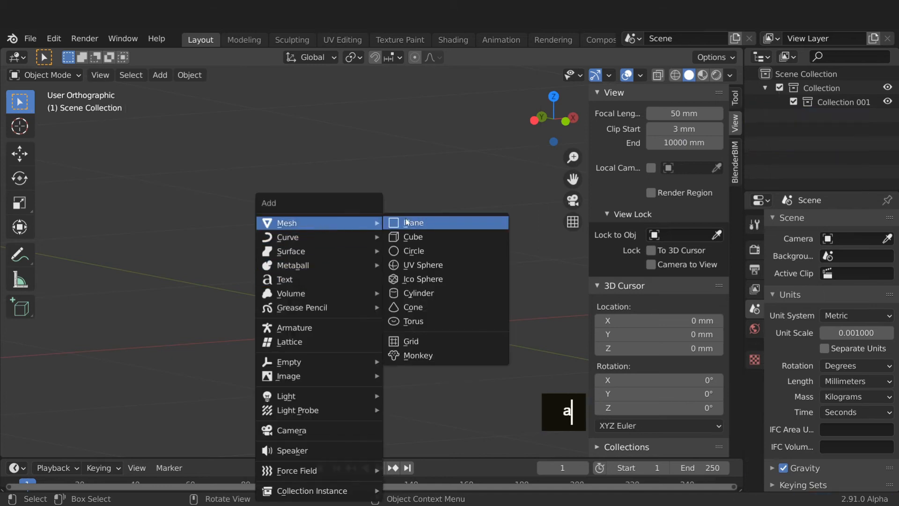
pyautogui.click(422, 266)
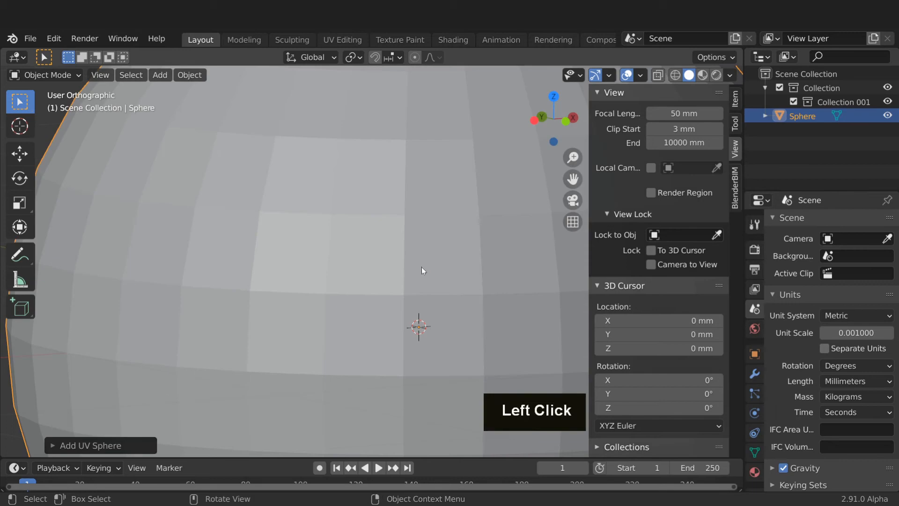
# - Set the new UV sphere's radius to 60 mm and display its transform values
pyautogui.click(55, 443)
pyautogui.click(165, 323)
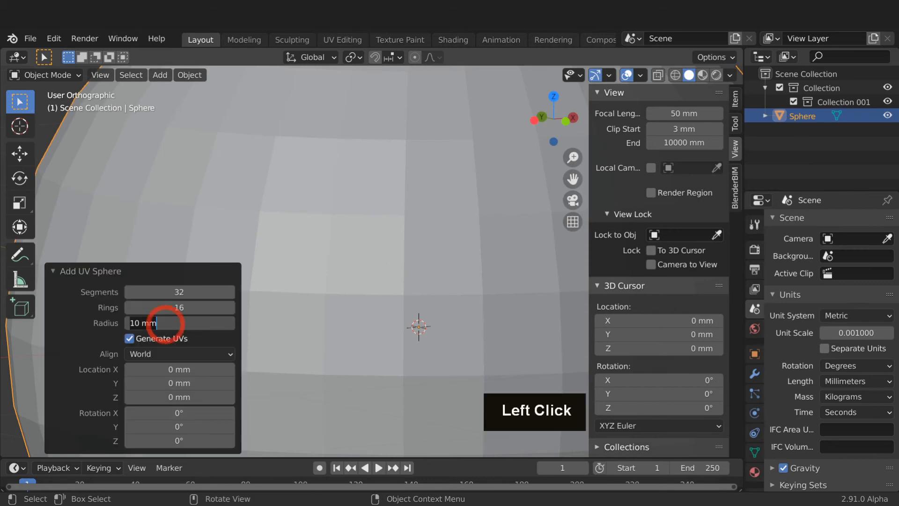
pyautogui.write('60')
pyautogui.press('Return')
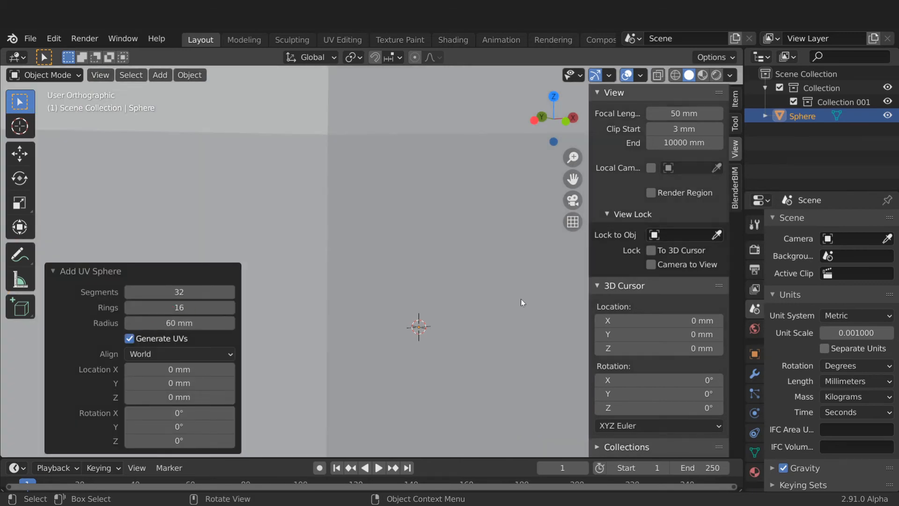
pyautogui.press('Home')
pyautogui.click(729, 106)
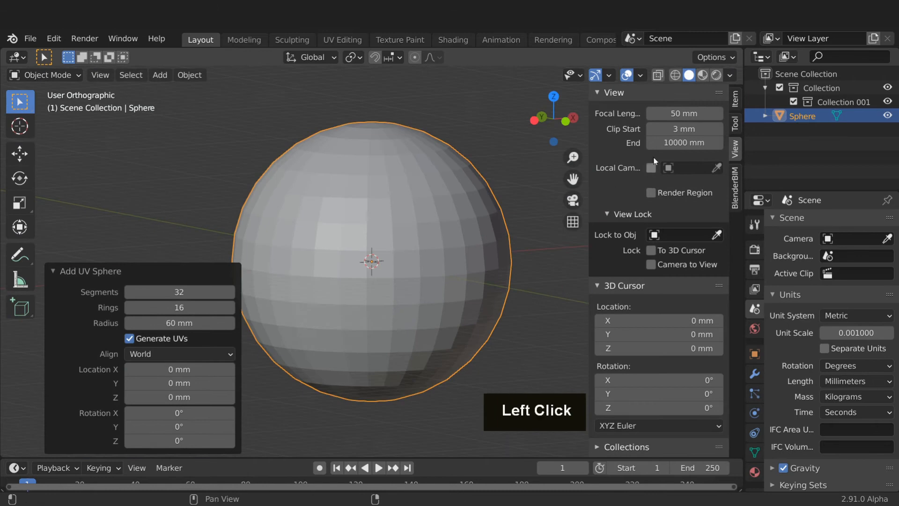
pyautogui.click(733, 99)
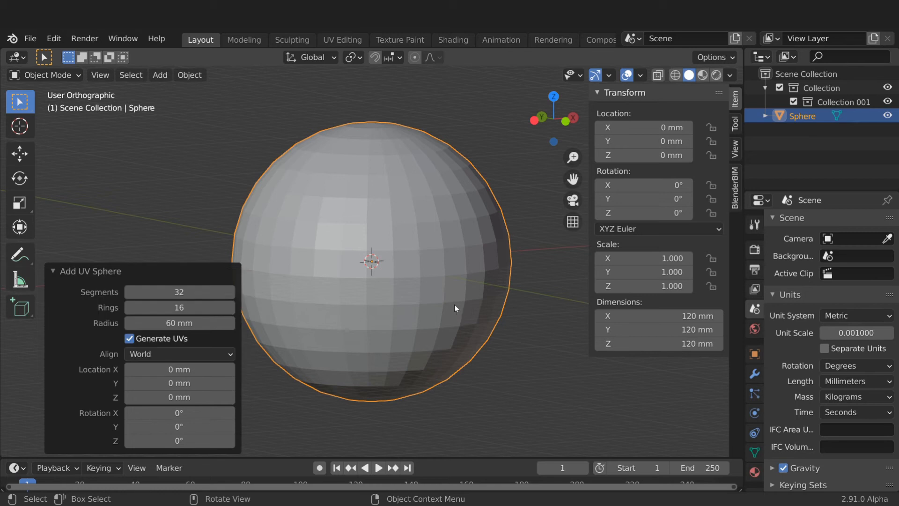
# - Rotate the sphere 90 degrees about the global X axis and apply the rotation
pyautogui.keyDown('shift'); pyautogui.moveTo(454, 305); pyautogui.dragTo(439, 308, button='middle'); pyautogui.keyUp('shift')
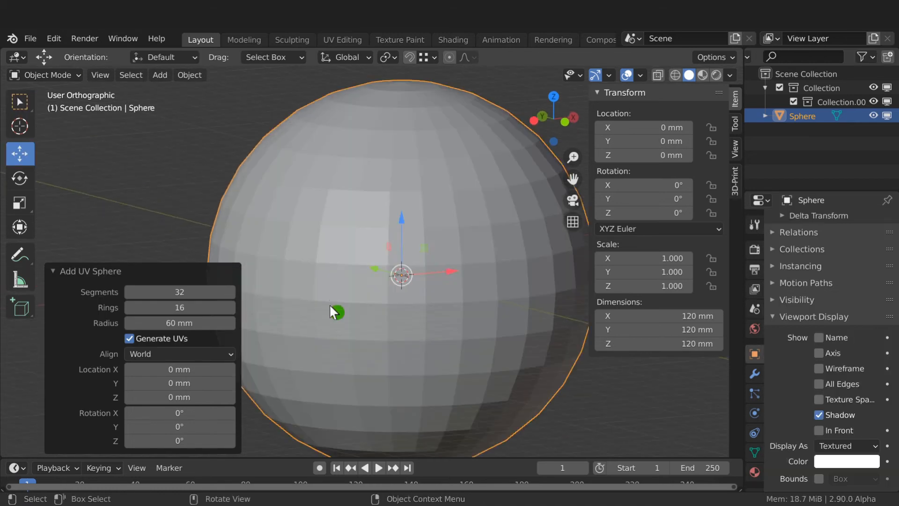
pyautogui.write('rx90')
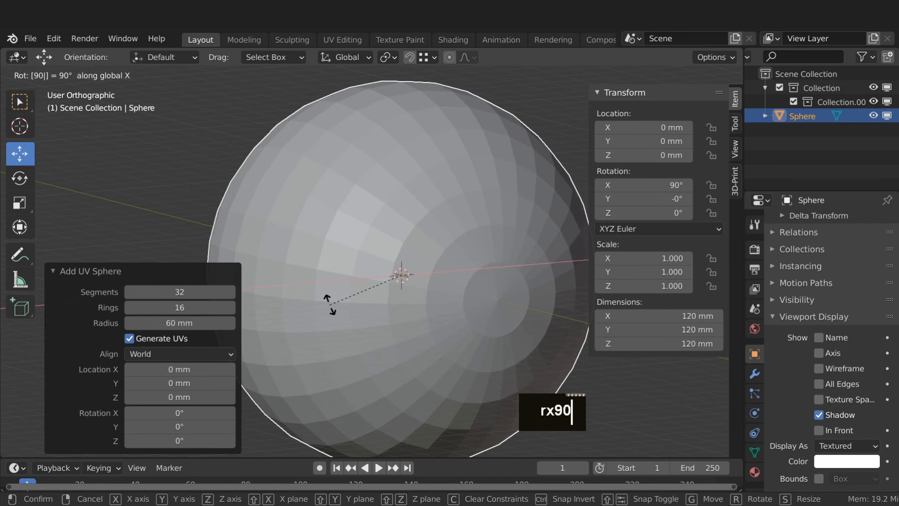
pyautogui.press('Return')
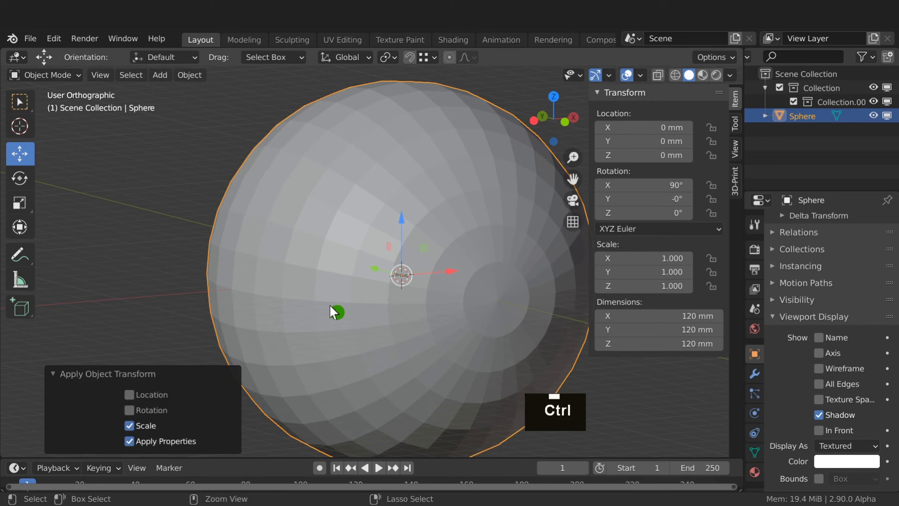
pyautogui.hotkey('ctrl', 'a')
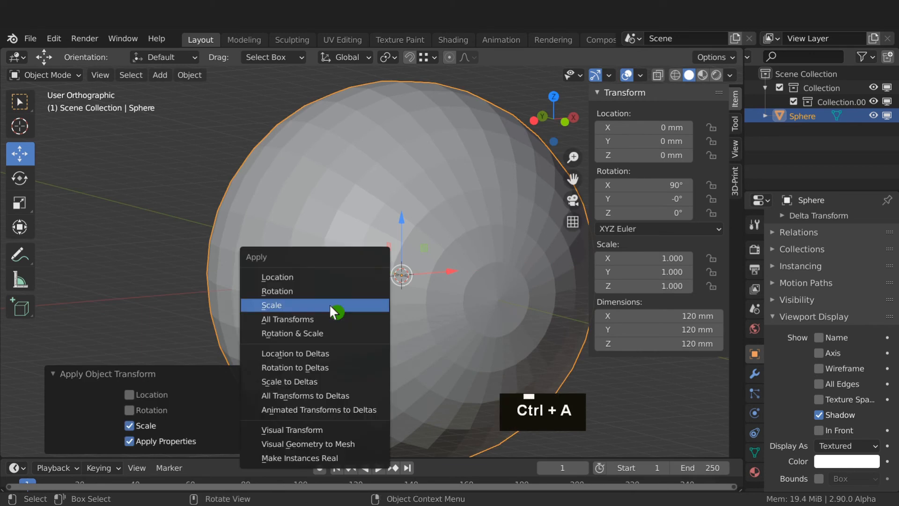
pyautogui.click(307, 293)
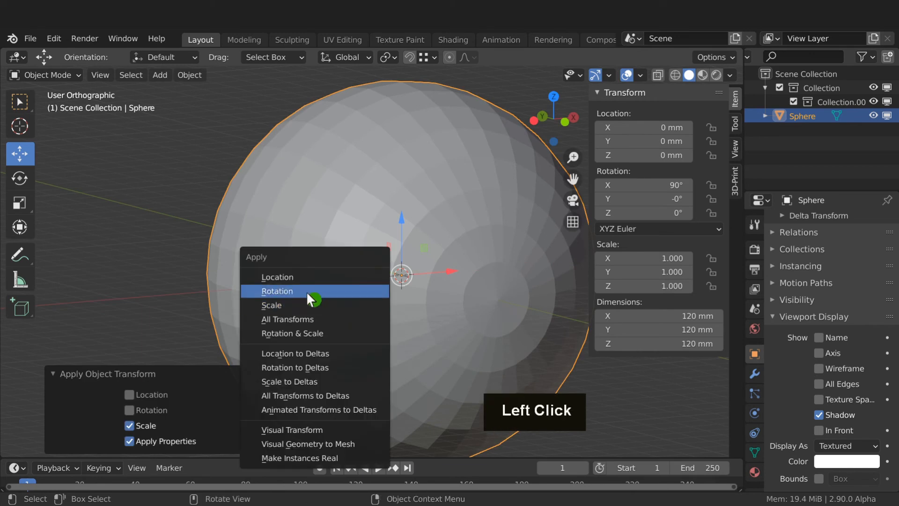
# - In face editing, select the ring of triangular faces at the sphere's negative Y pole and extrude it 10 mm
pyautogui.press('Tab')
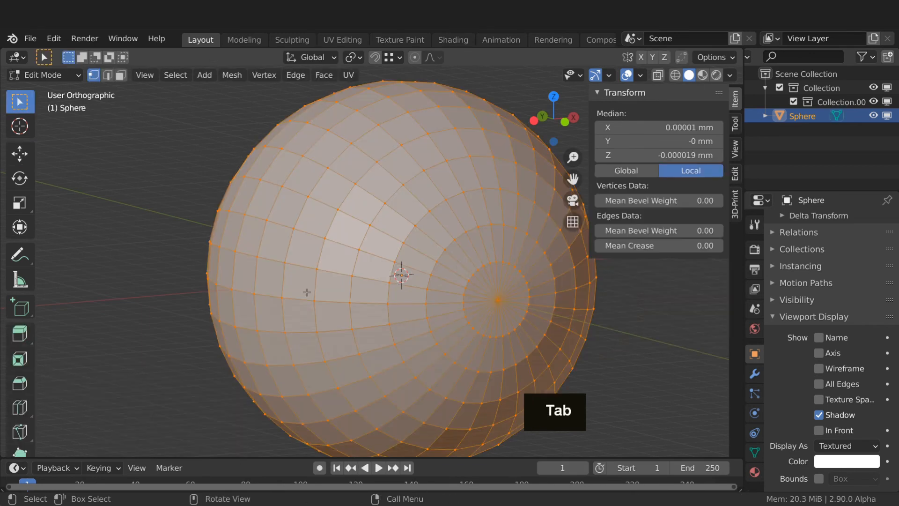
pyautogui.press('3')
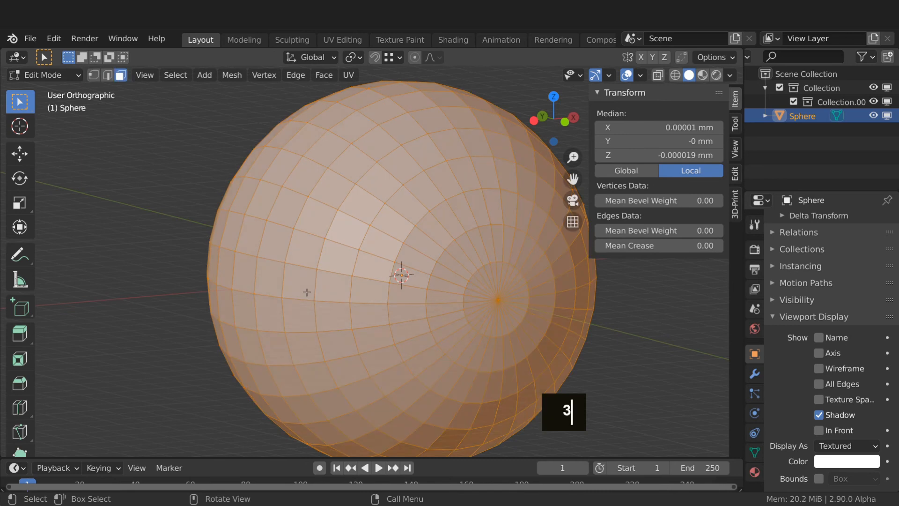
pyautogui.hotkey('alt', 'a')
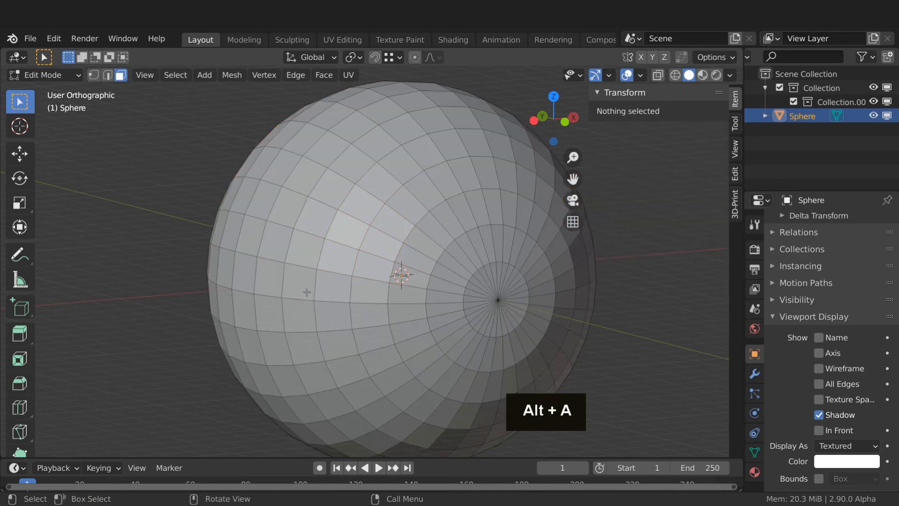
pyautogui.press('c')
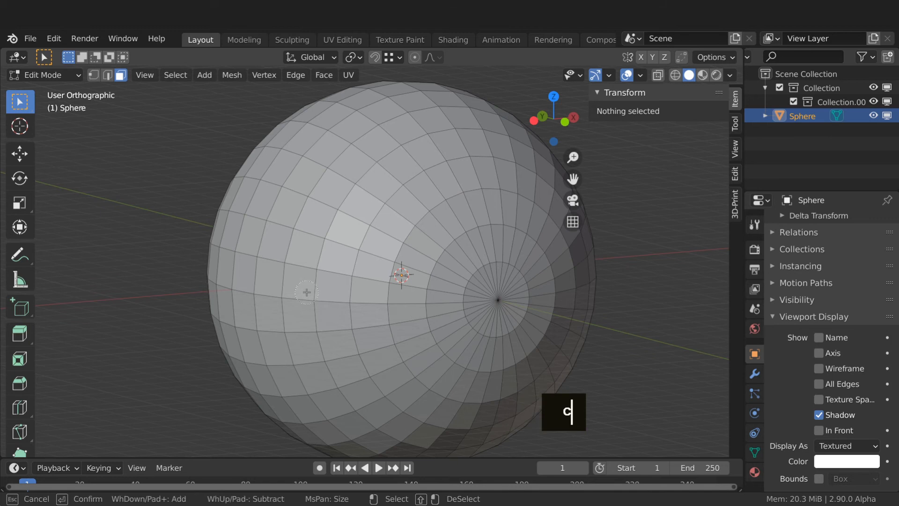
pyautogui.click(497, 299)
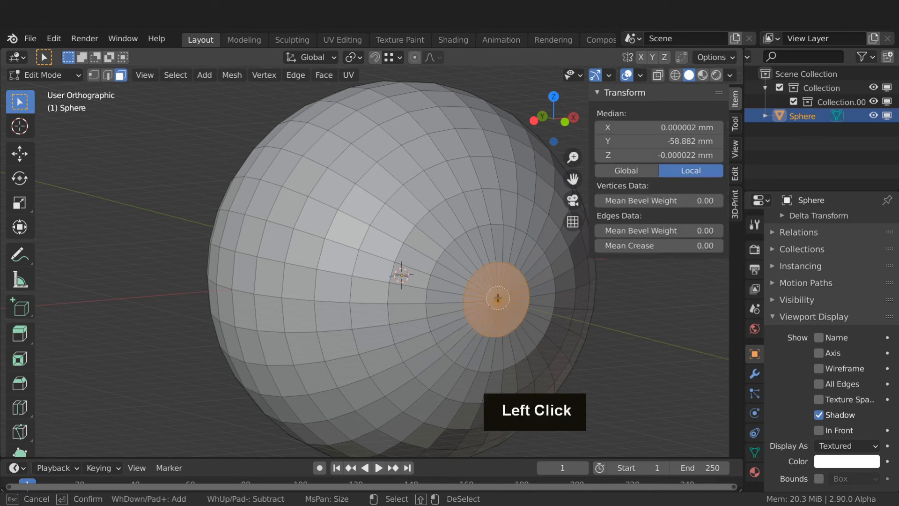
pyautogui.rightClick(498, 298)
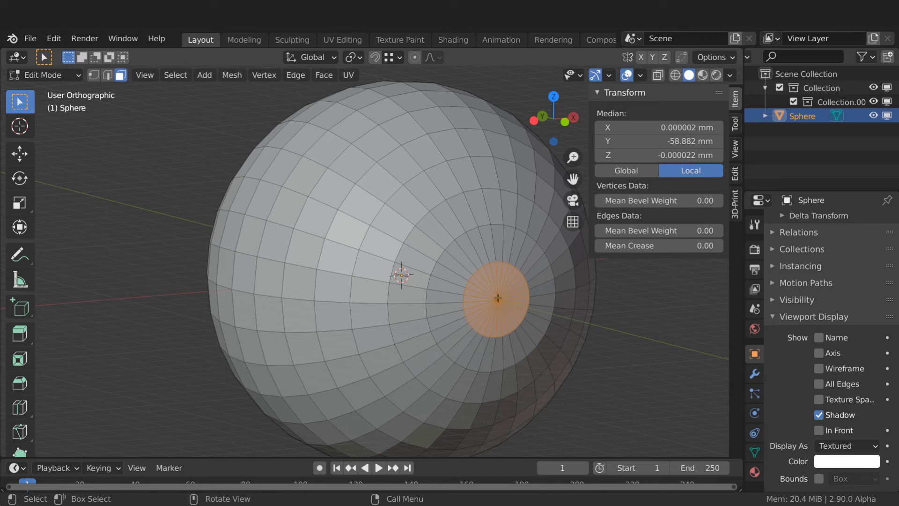
pyautogui.write('e10')
pyautogui.press('Return')
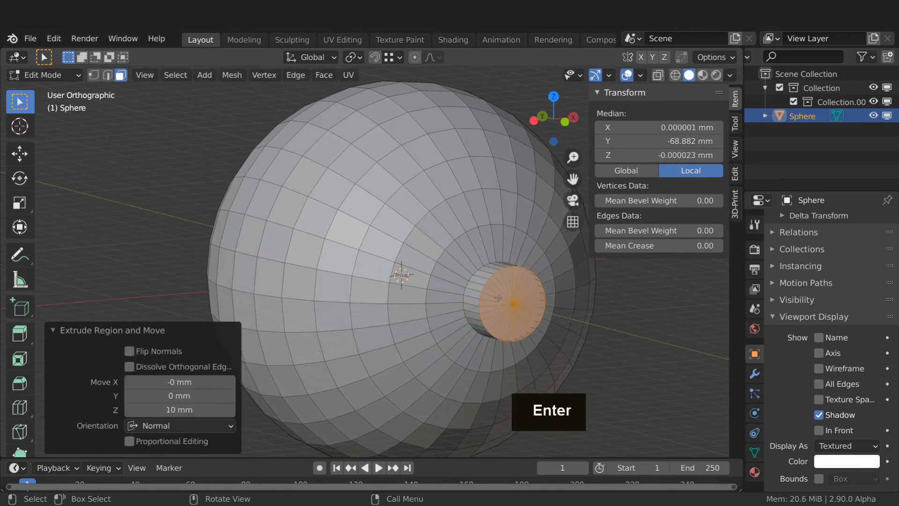
# - Bevel the outer rim edge loop of the extruded snout with a 0.5 mm offset
pyautogui.press('2')
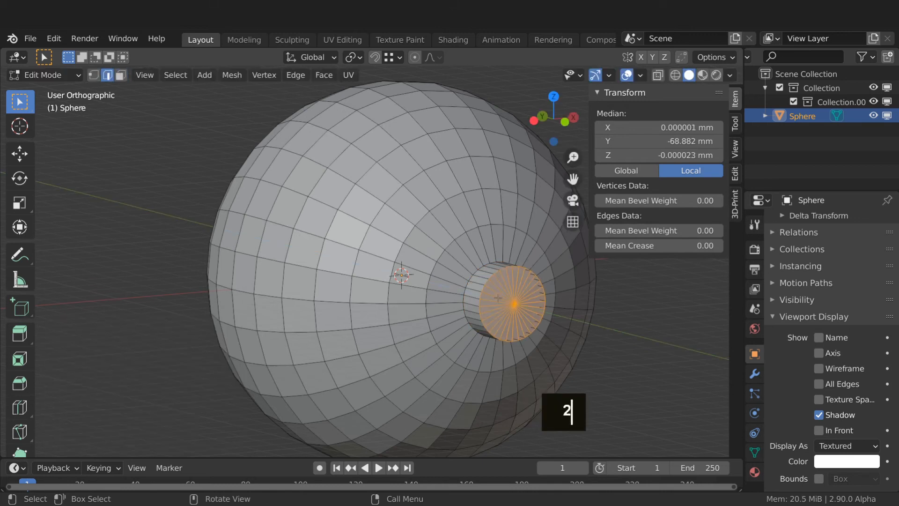
pyautogui.keyDown('alt'); pyautogui.click(487, 281); pyautogui.keyUp('alt')
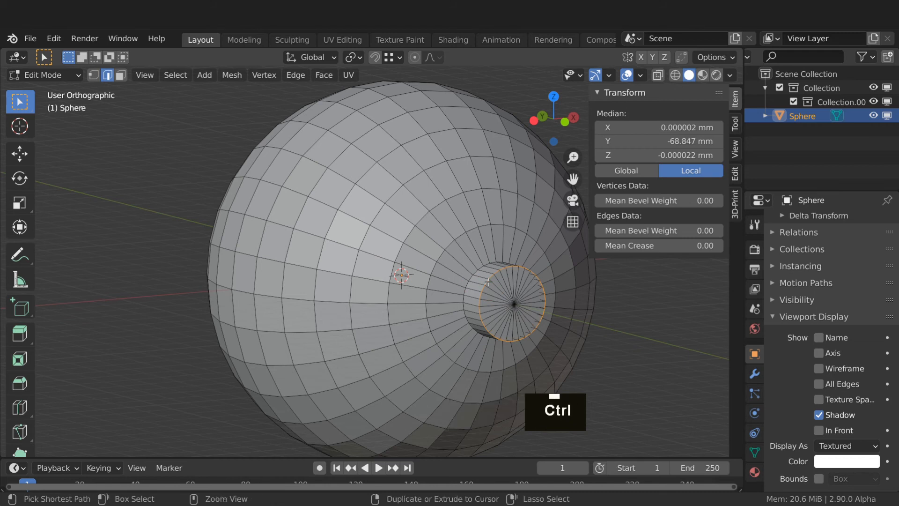
pyautogui.hotkey('ctrl', 'b')
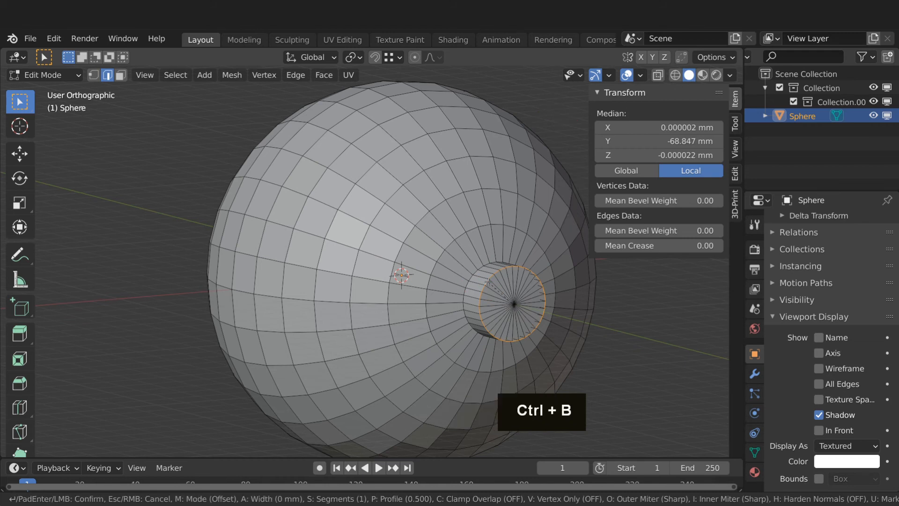
pyautogui.press('Return')
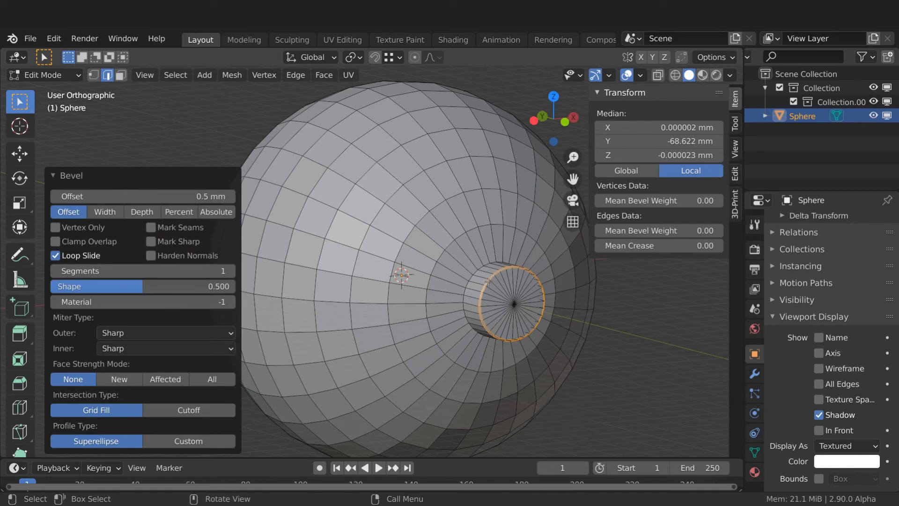
# - Select two symmetric patches of faces on the sphere's upper side near the snout and extrude them 40 mm as ears
pyautogui.press('KP_7')
pyautogui.scroll(-4, 486, 267)
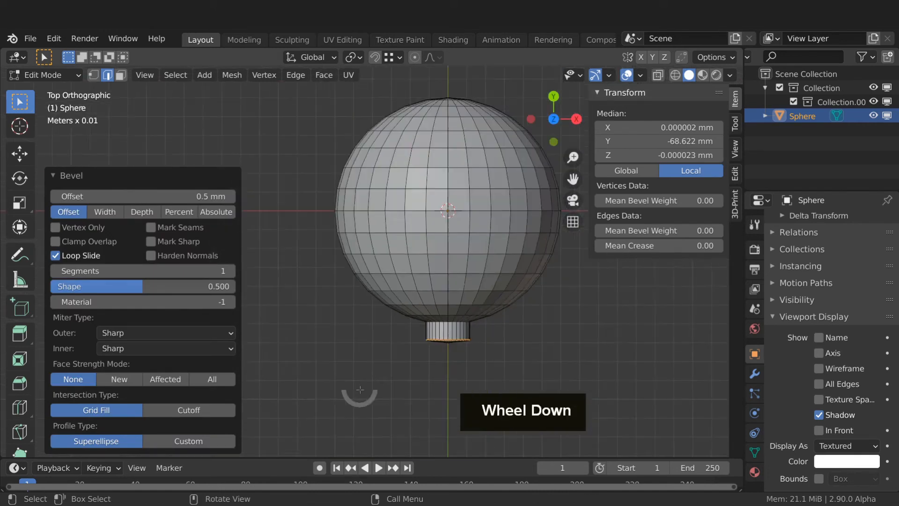
pyautogui.press('3')
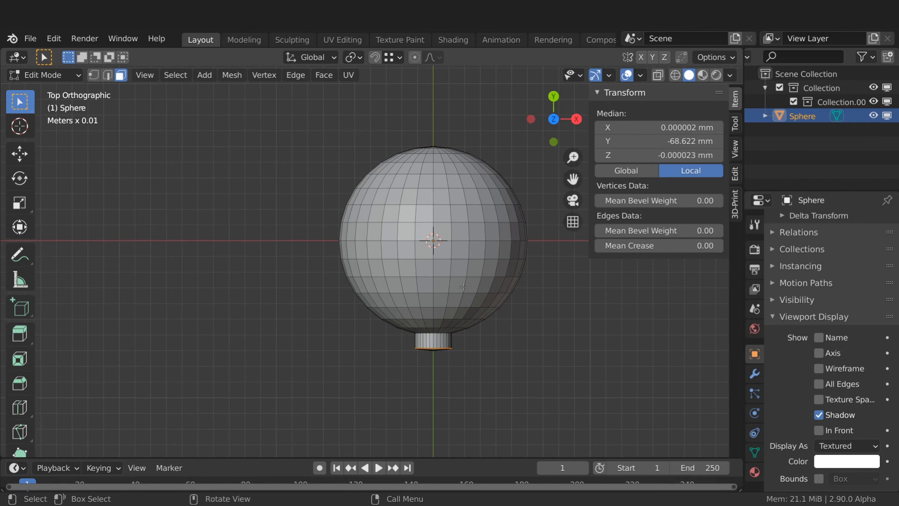
pyautogui.click(391, 270)
pyautogui.press('c')
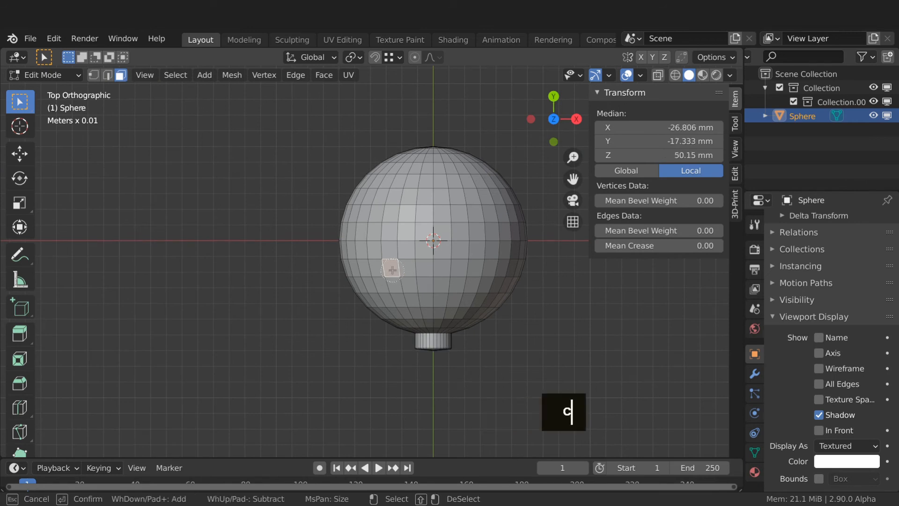
pyautogui.moveTo(391, 271)
pyautogui.mouseDown()
pyautogui.moveTo(375, 273)
pyautogui.moveTo(387, 285)
pyautogui.mouseUp()
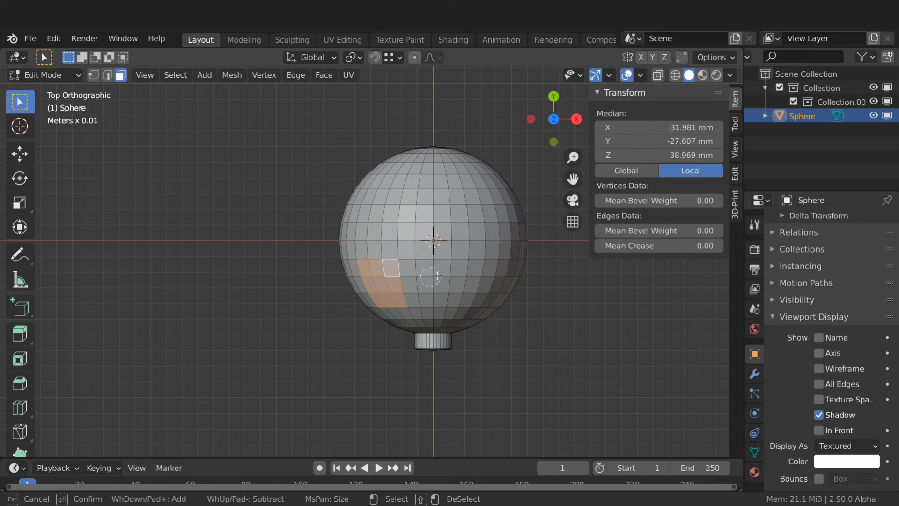
pyautogui.moveTo(482, 270); pyautogui.dragTo(479, 288)
pyautogui.rightClick(479, 289)
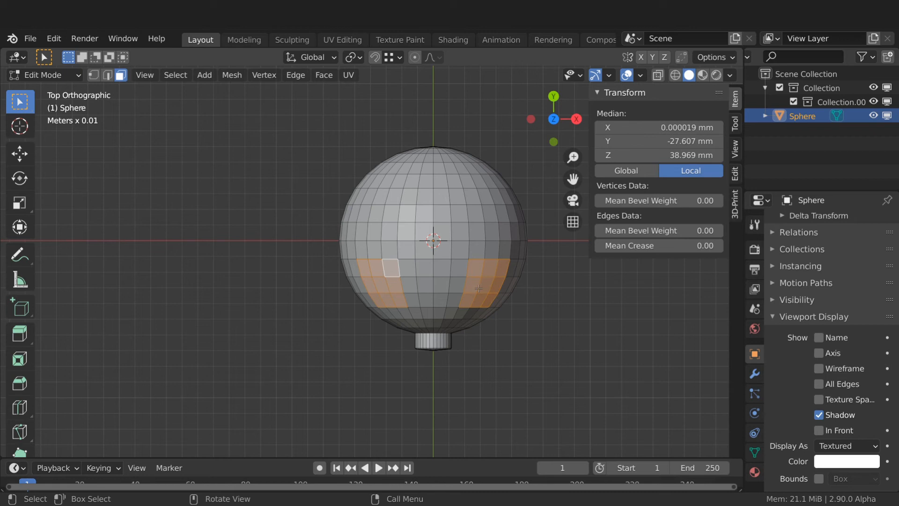
pyautogui.press('KP_End')
pyautogui.write('e')
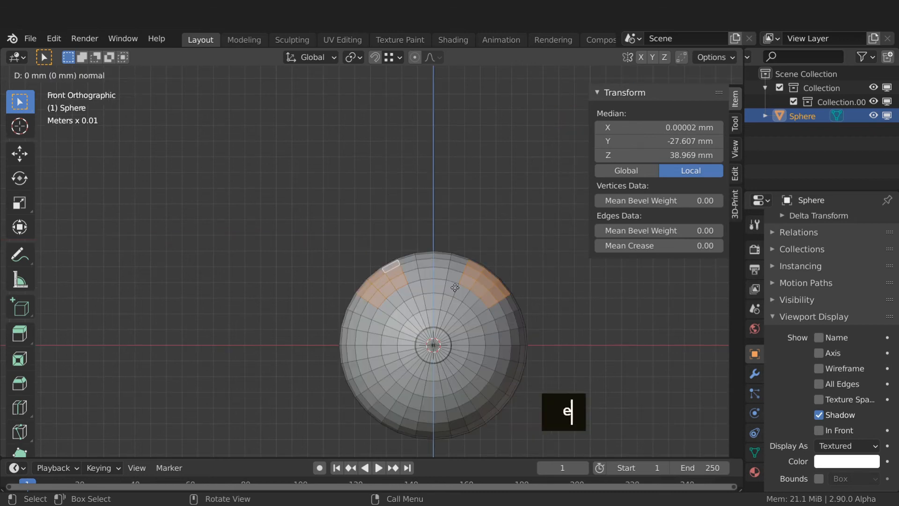
pyautogui.write('40')
pyautogui.press('Return')
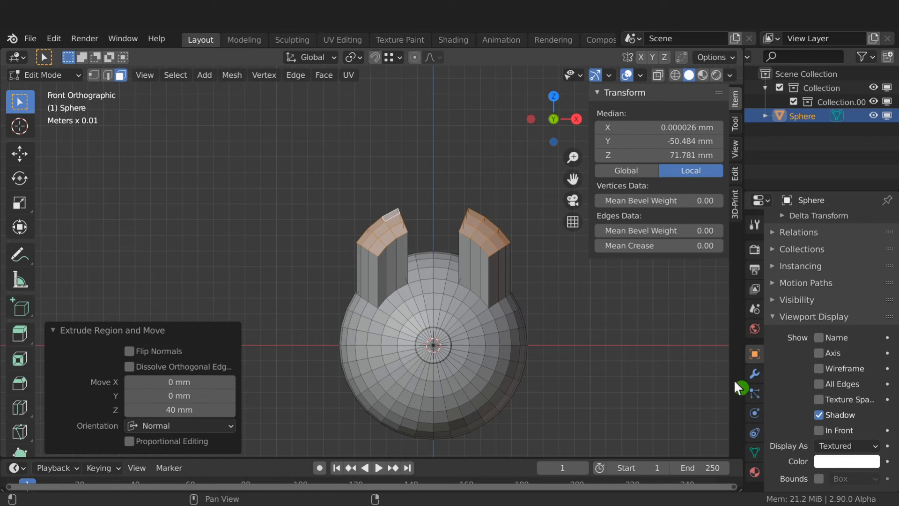
# - Add a Subdivision Surface modifier with viewport level 2 and display its result on the edit cage
pyautogui.click(752, 373)
pyautogui.click(804, 223)
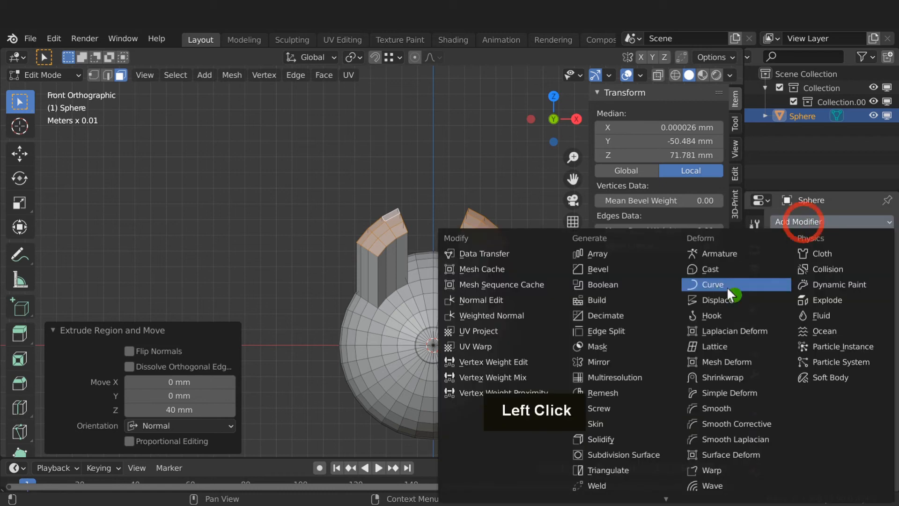
pyautogui.click(643, 463)
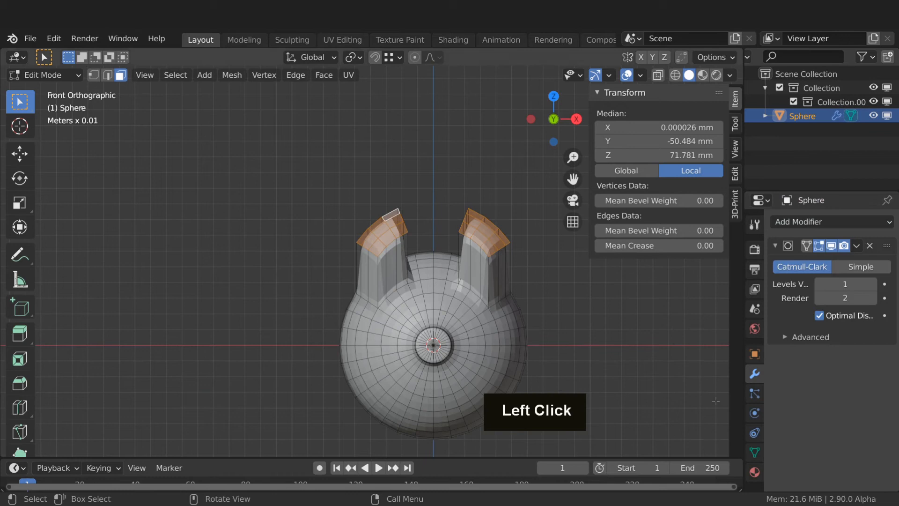
pyautogui.click(808, 246)
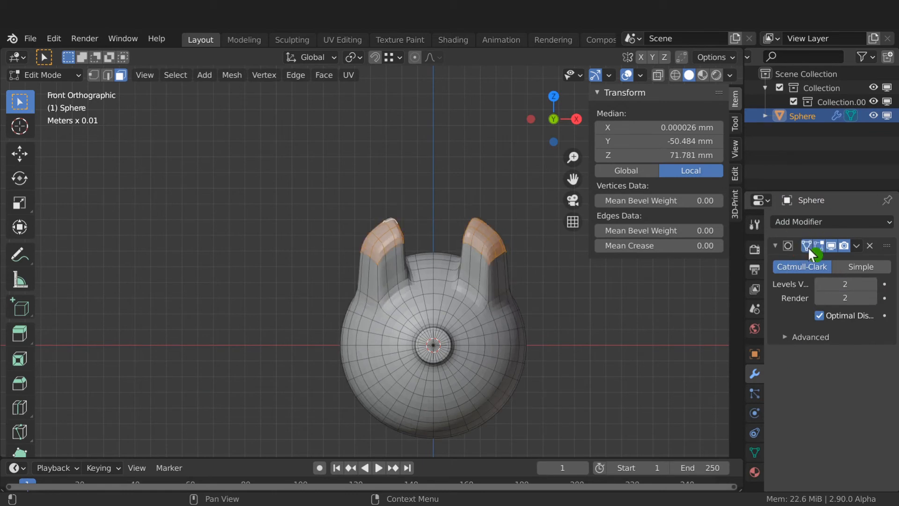
# - Set the pivot point to Individual Origins and scale the ear tips by about 1.25 along the global X axis
pyautogui.press('.')
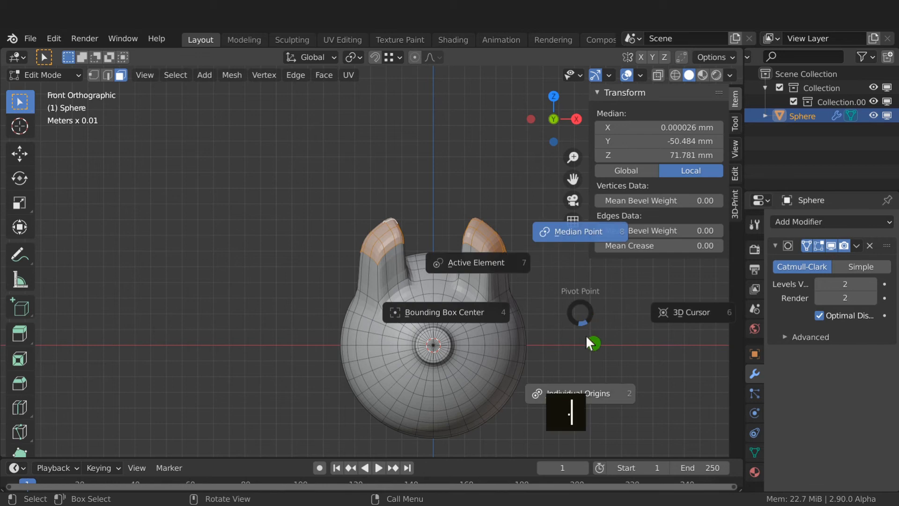
pyautogui.click(586, 389)
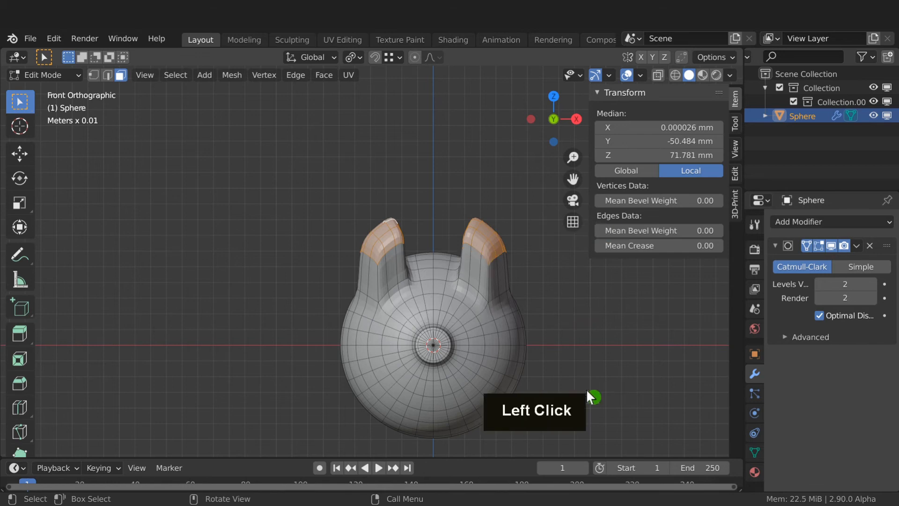
pyautogui.press('s')
pyautogui.press('x')
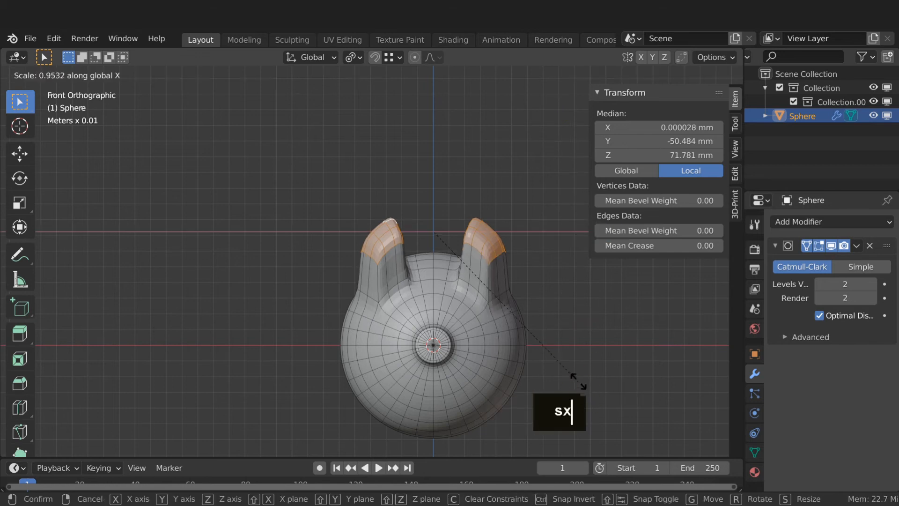
pyautogui.click(653, 395)
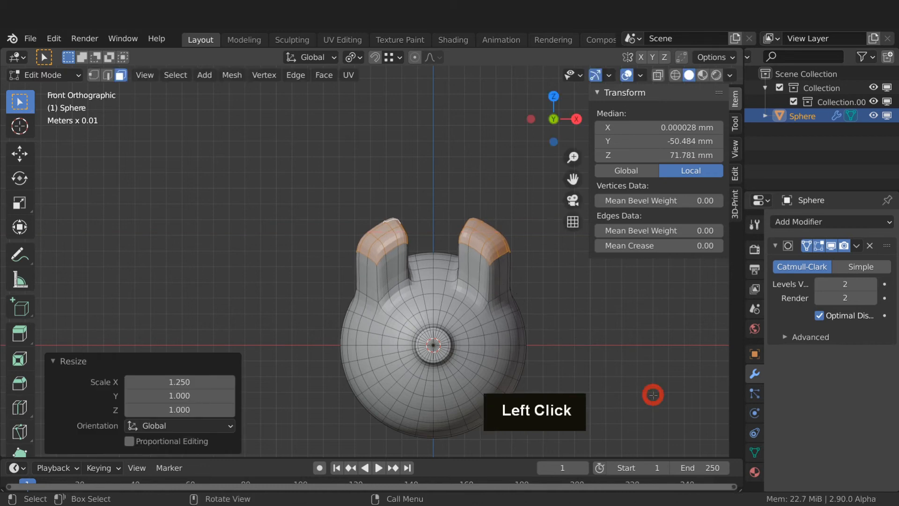
# - From the right side view, scale the ear tips to about 0.375 along the global Y axis
pyautogui.press('pagedown')
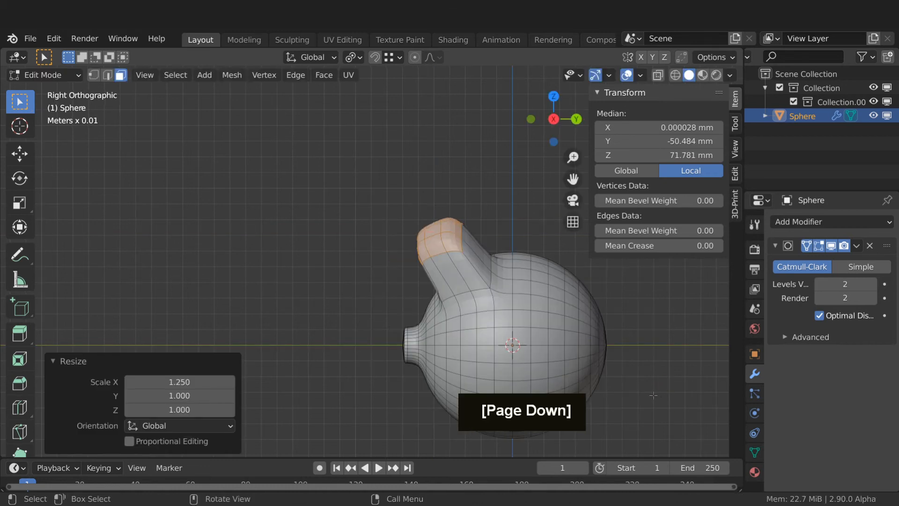
pyautogui.press('s')
pyautogui.press('y')
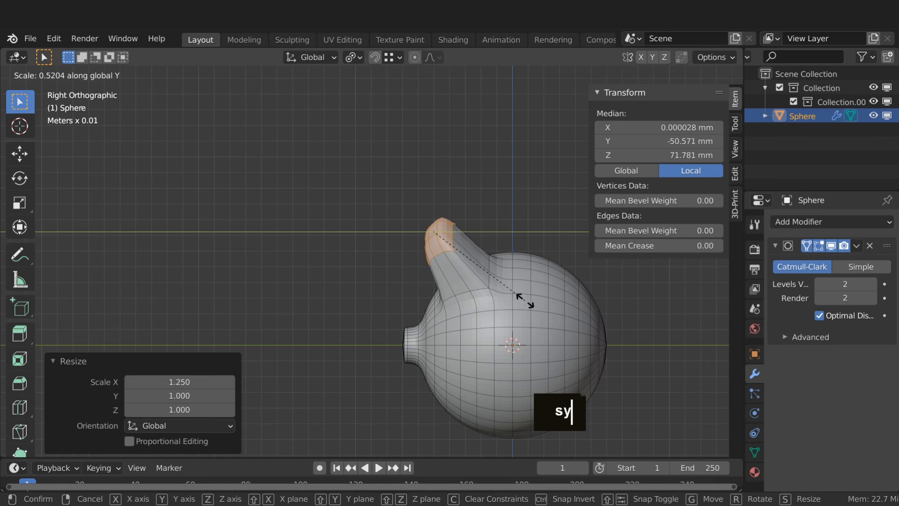
pyautogui.click(499, 281)
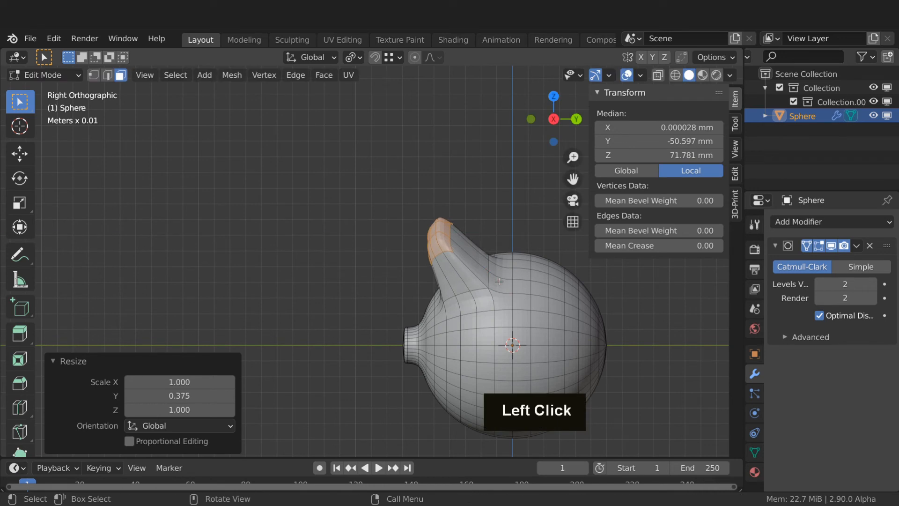
# - Move the ear tips about -4.18 mm along global Y and rotate them about -9.39 degrees in the side view
pyautogui.press('g')
pyautogui.press('y')
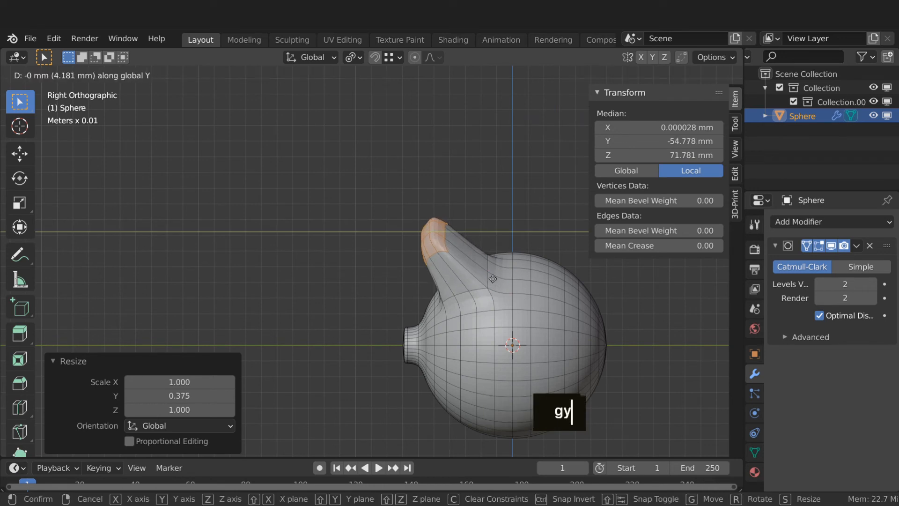
pyautogui.click(493, 278)
pyautogui.press('r')
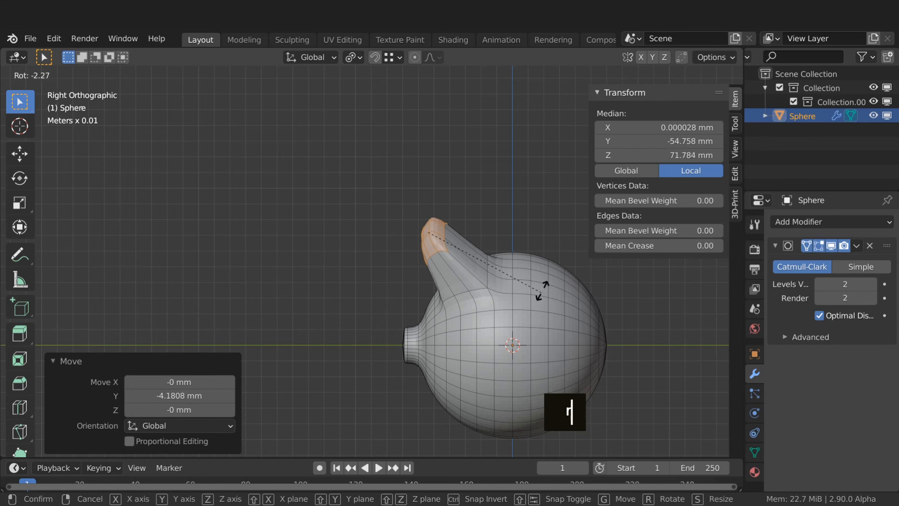
pyautogui.click(543, 277)
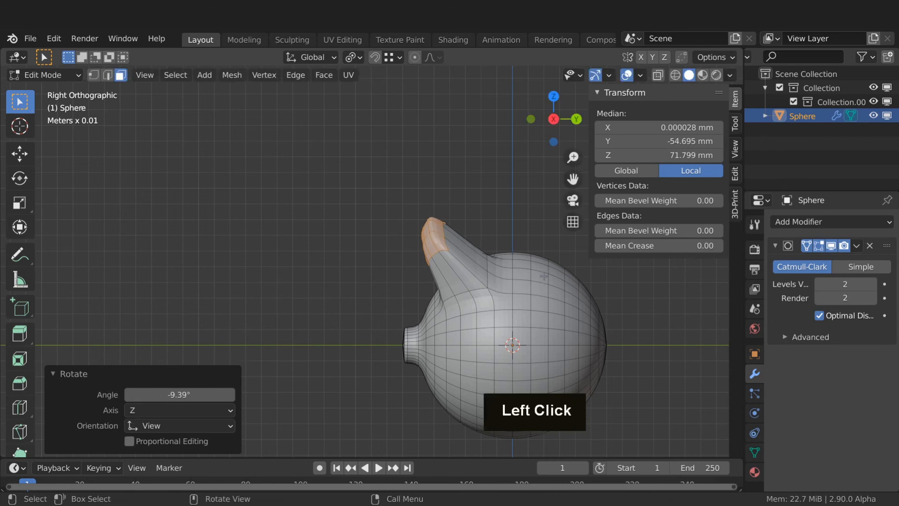
# - In wireframe display, select the rear half of the body, move it about 71.07 mm along global Y, and restore solid shading
pyautogui.press('z')
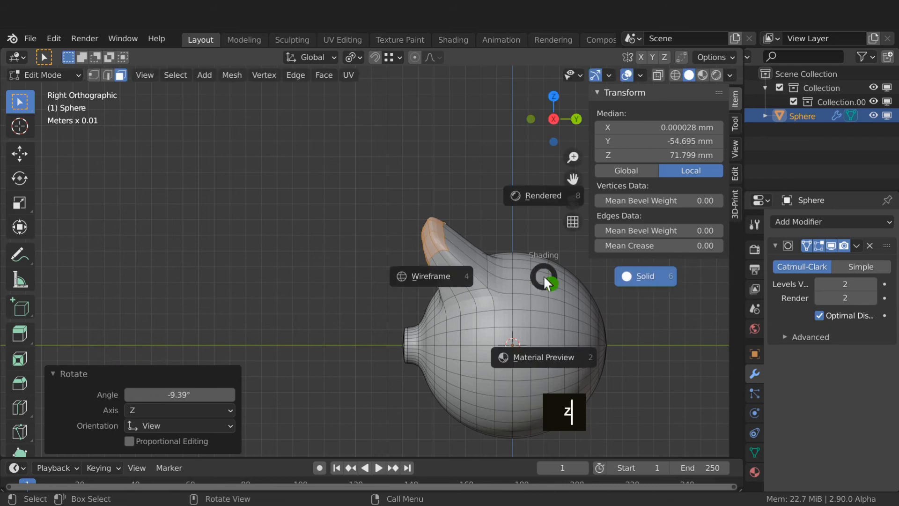
pyautogui.click(453, 273)
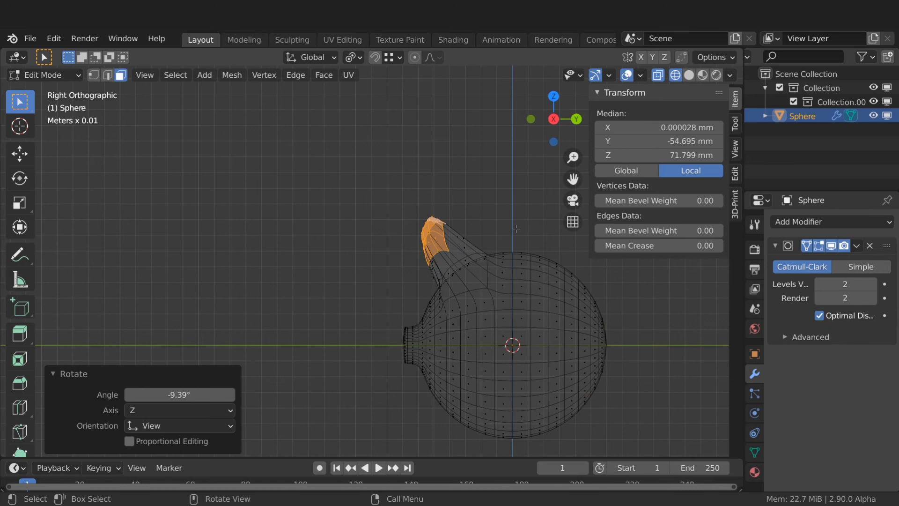
pyautogui.moveTo(516, 229); pyautogui.dragTo(647, 447)
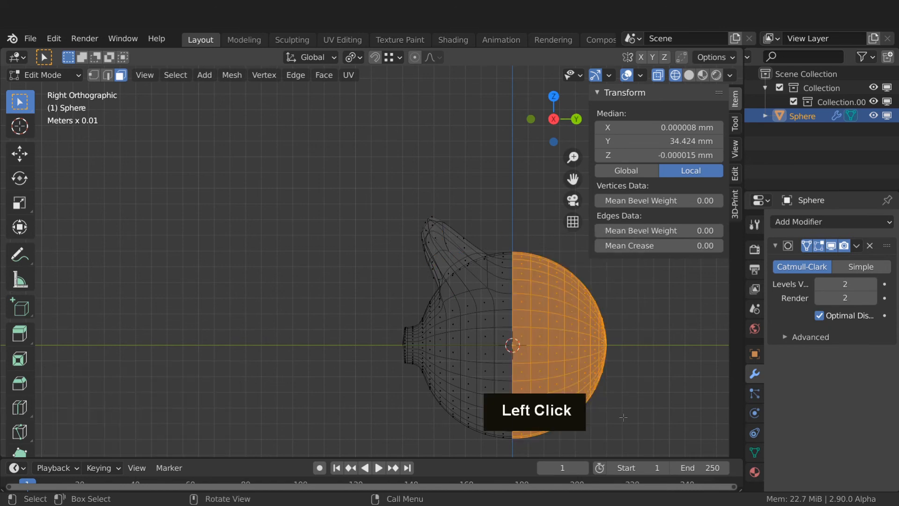
pyautogui.press('g')
pyautogui.press('y')
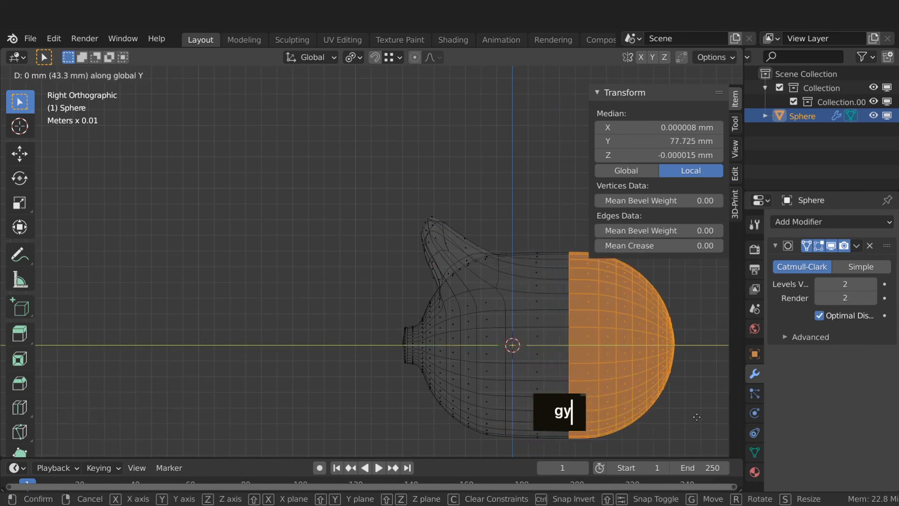
pyautogui.click(735, 416)
pyautogui.press('z')
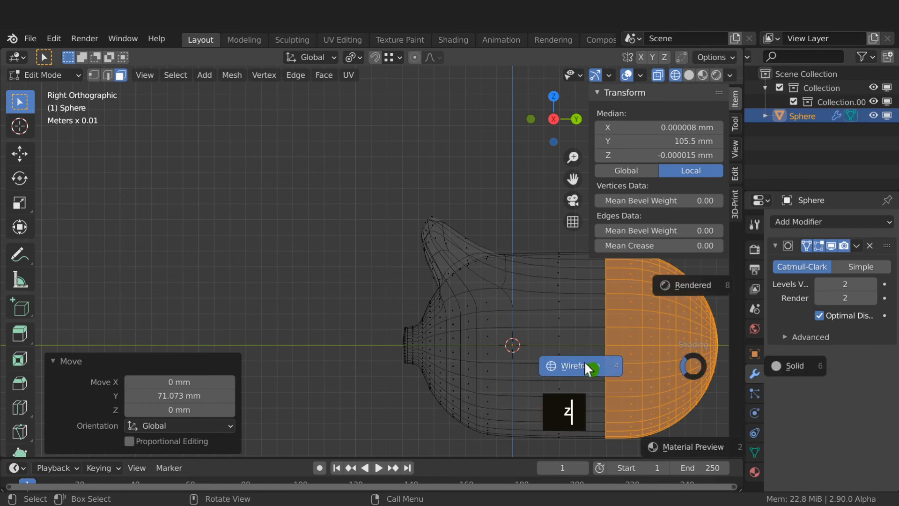
pyautogui.click(787, 367)
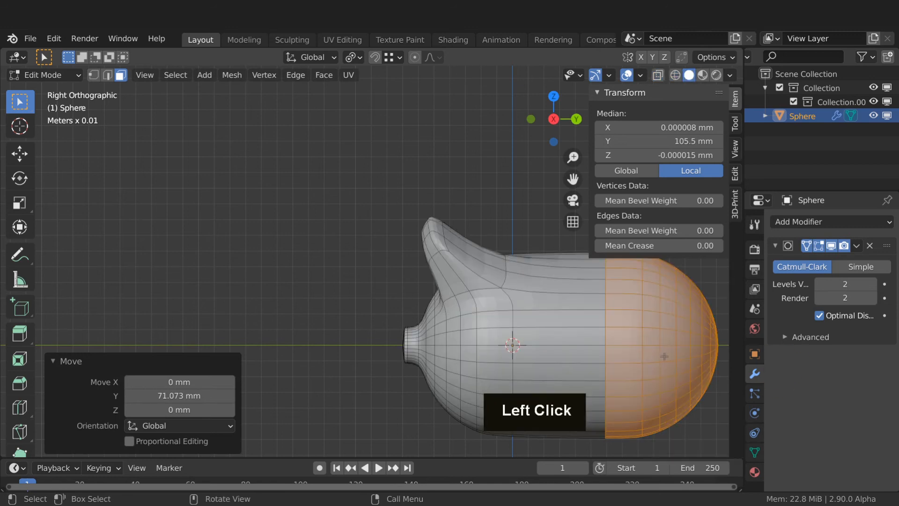
# - From the bottom view, circle-select four symmetrical face patches on the underside for the legs, two near the front and two near the rear
pyautogui.press('ctrl+KP_7')
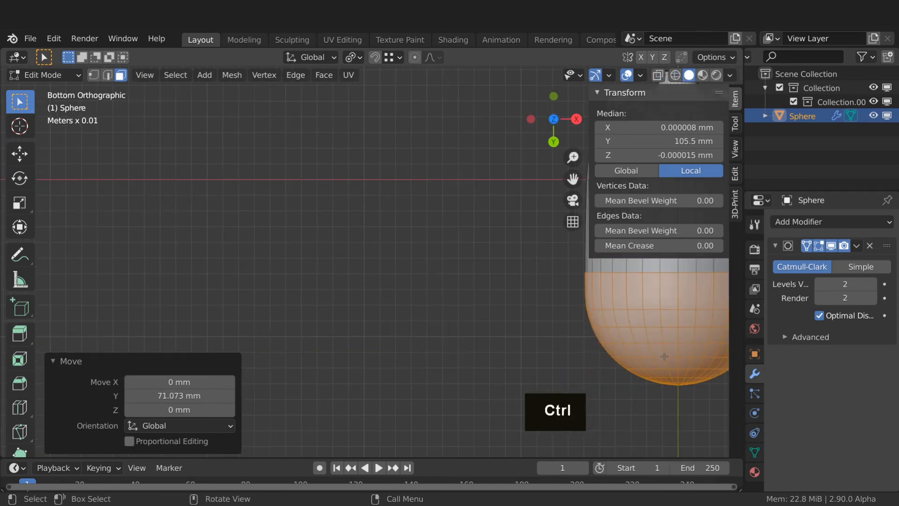
pyautogui.press('Home')
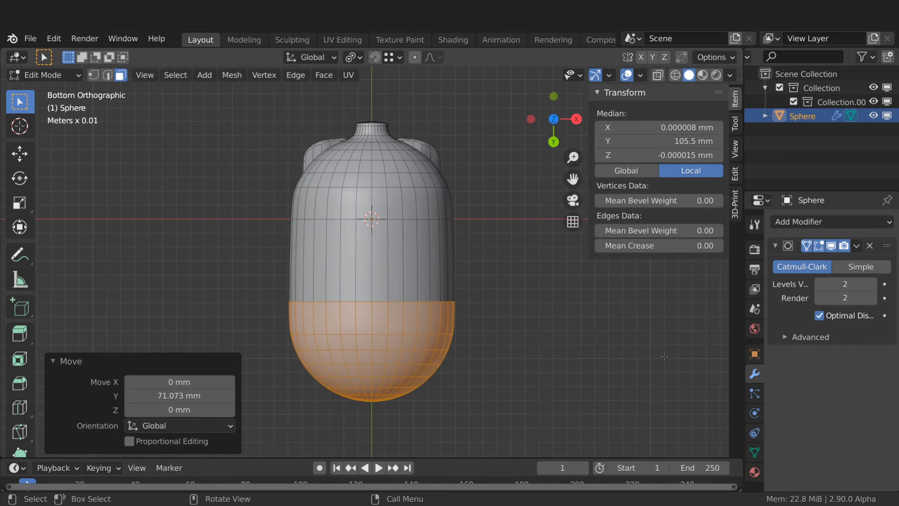
pyautogui.hotkey('alt', 'a')
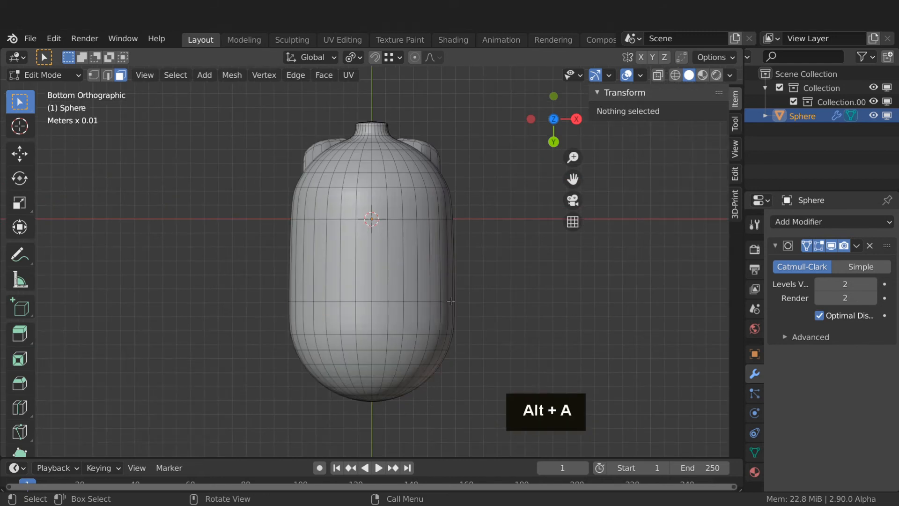
pyautogui.press('c')
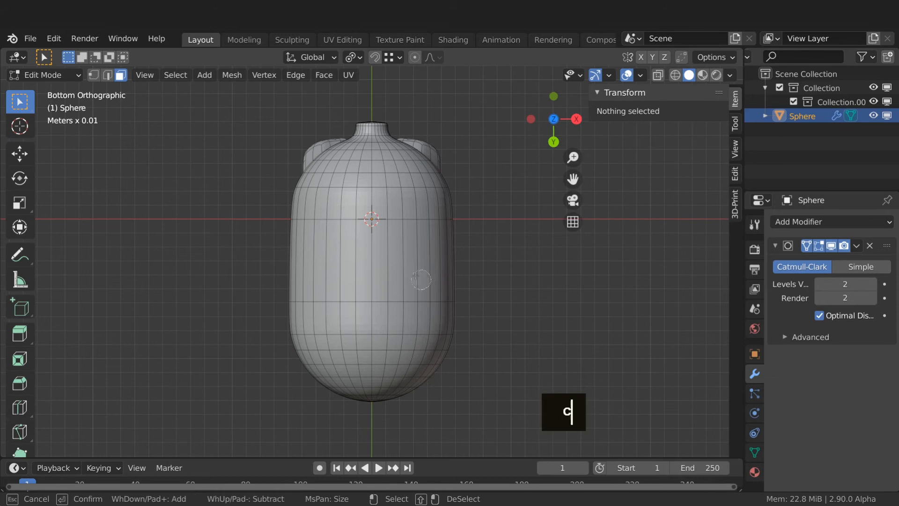
pyautogui.click(323, 173)
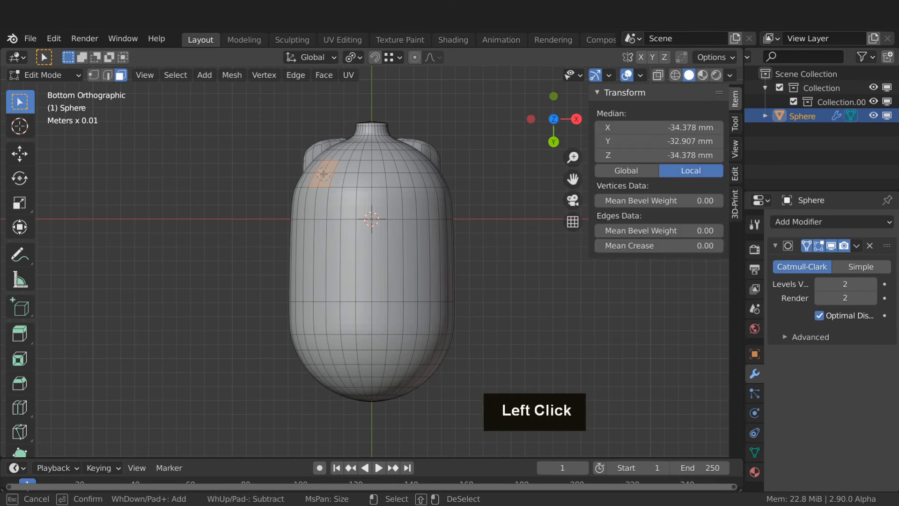
pyautogui.click(420, 174)
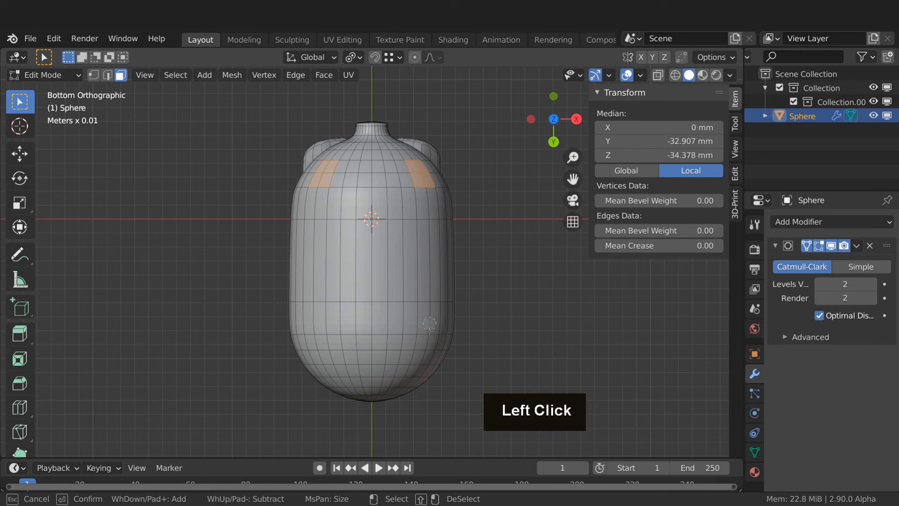
pyautogui.click(420, 366)
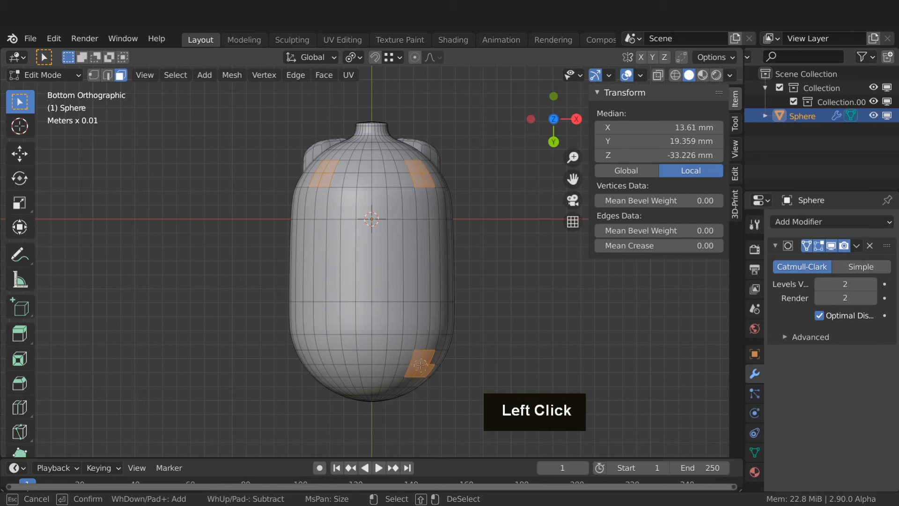
pyautogui.middleClick(437, 376)
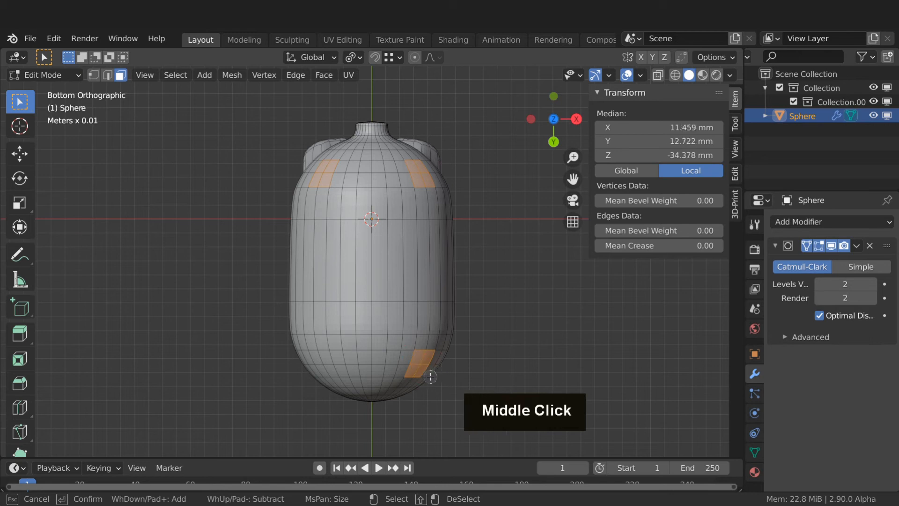
pyautogui.click(321, 363)
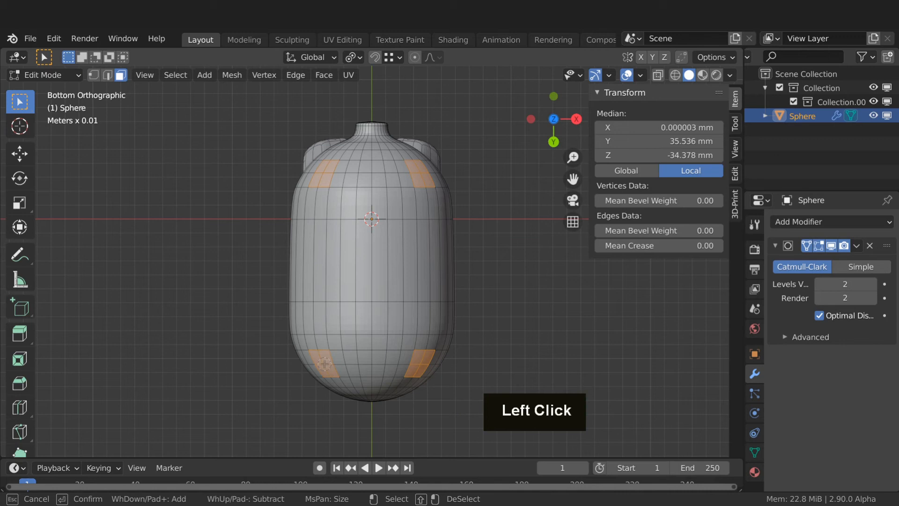
pyautogui.rightClick(324, 364)
# - From the front view, extrude the four leg patches about 66.91 mm along their normals
pyautogui.press('KP_1')
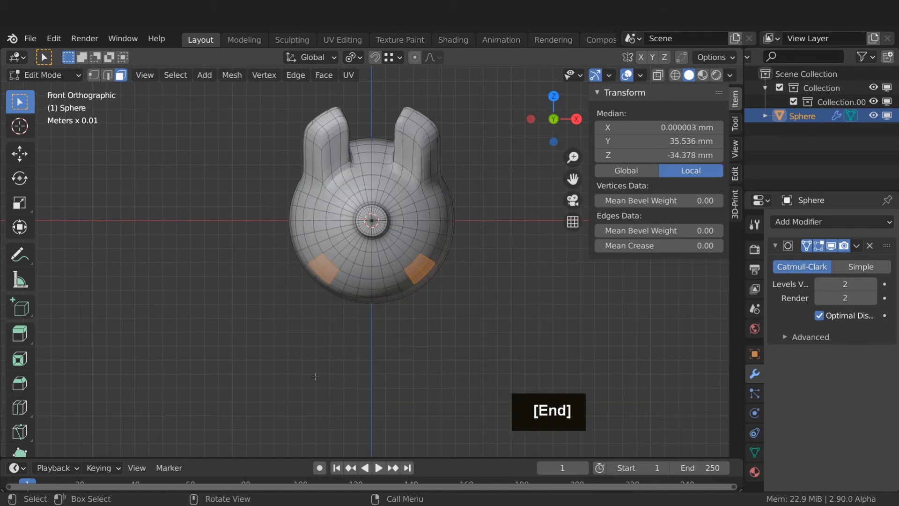
pyautogui.press('e')
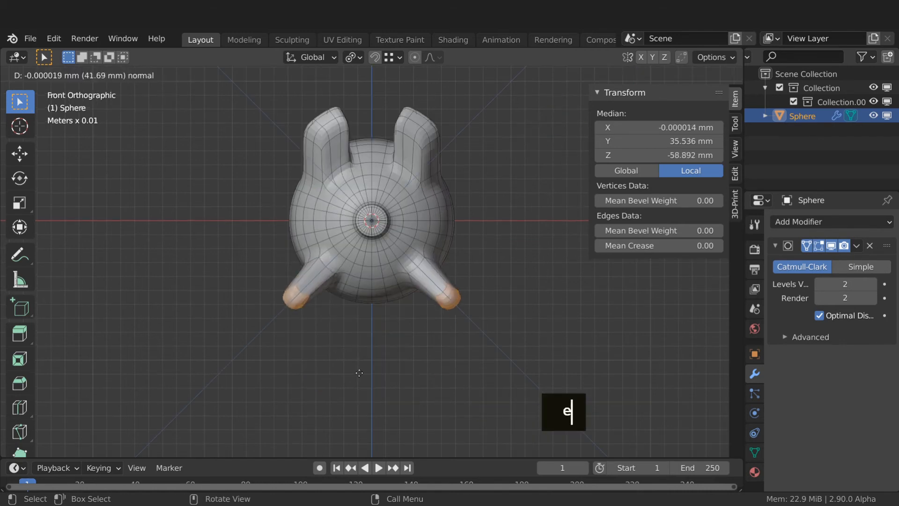
pyautogui.click(385, 403)
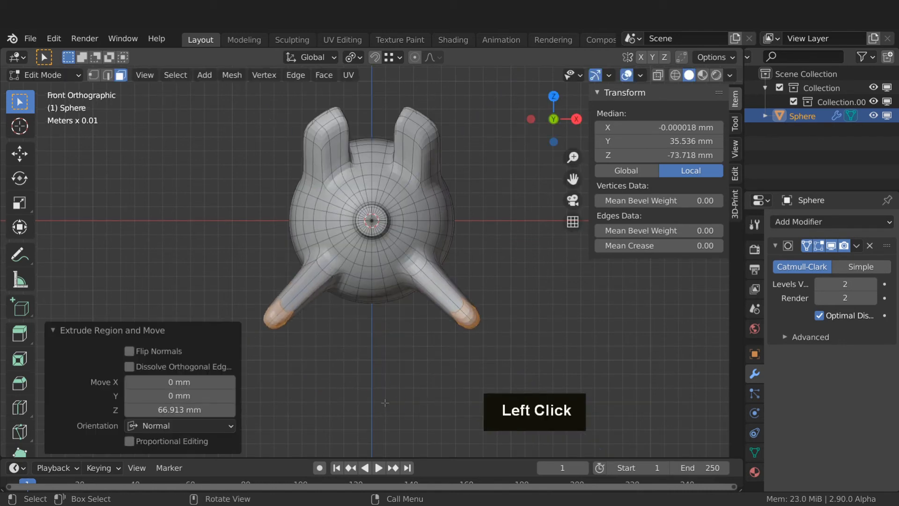
# - Set the pivot to Median Point and scale the leg ends to about 0.46 along global X to bring them closer together
pyautogui.press('.')
pyautogui.click(383, 321)
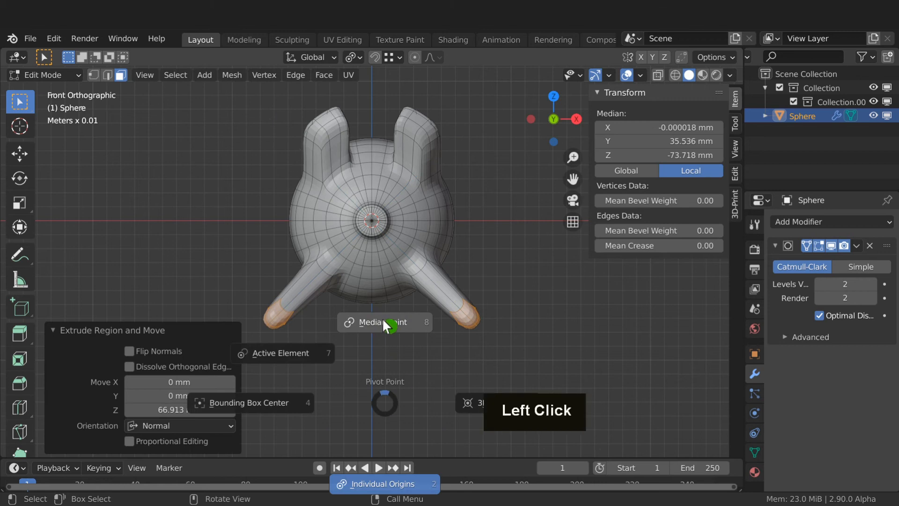
pyautogui.press('s')
pyautogui.press('x')
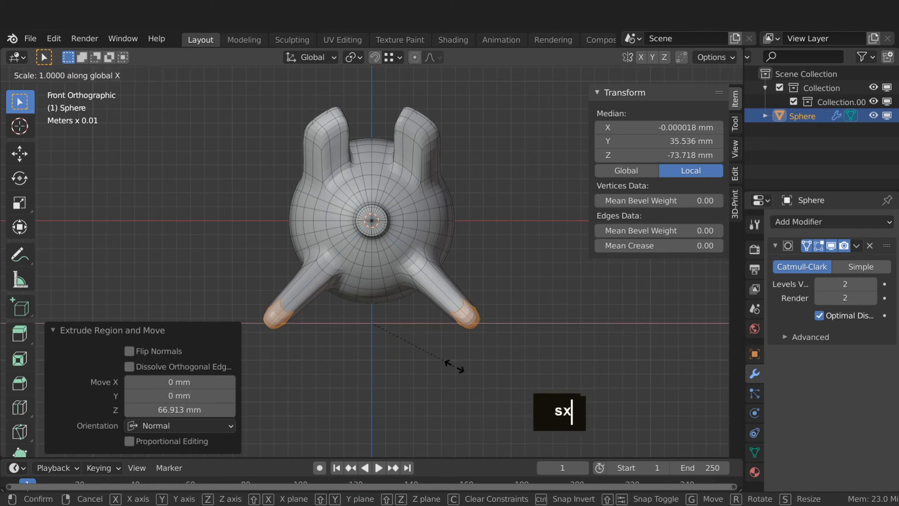
pyautogui.click(401, 349)
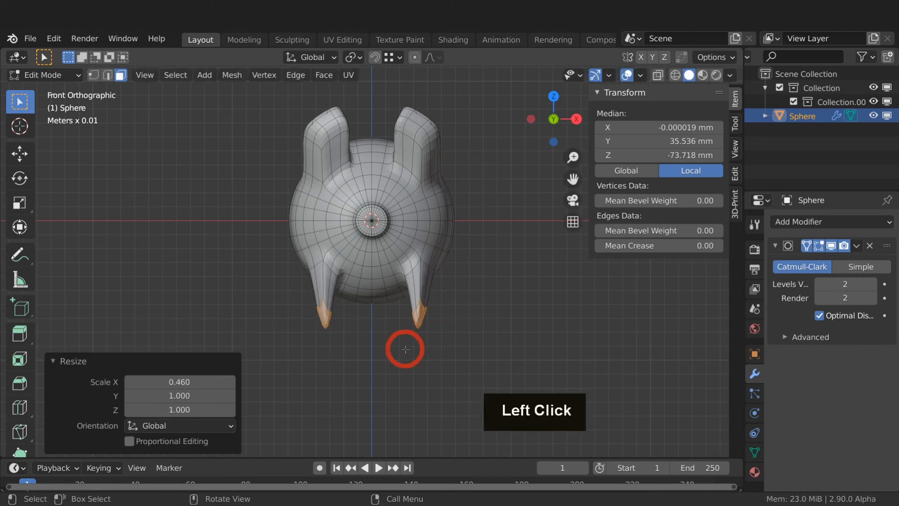
# - With the pivot at Individual Origins, move the leg ends about -10.09 mm along global Z and flatten them with a Z scale of 0
pyautogui.press('.')
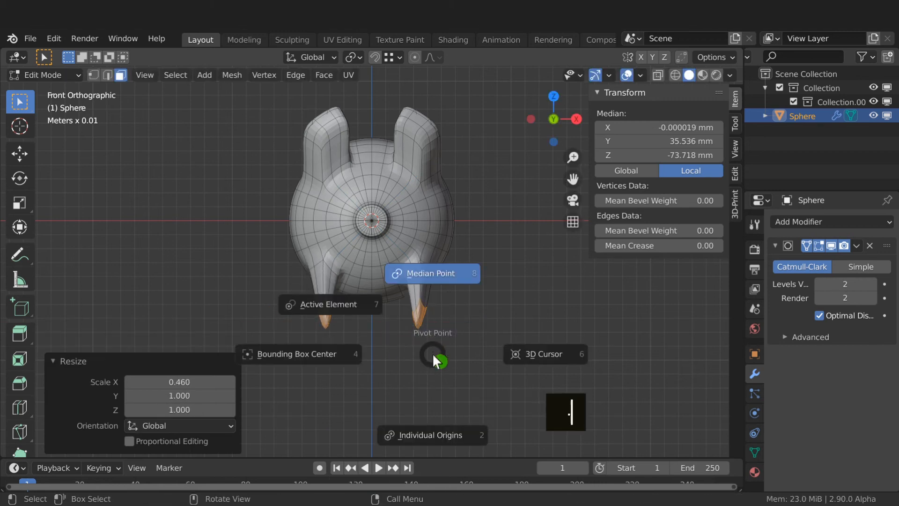
pyautogui.click(431, 436)
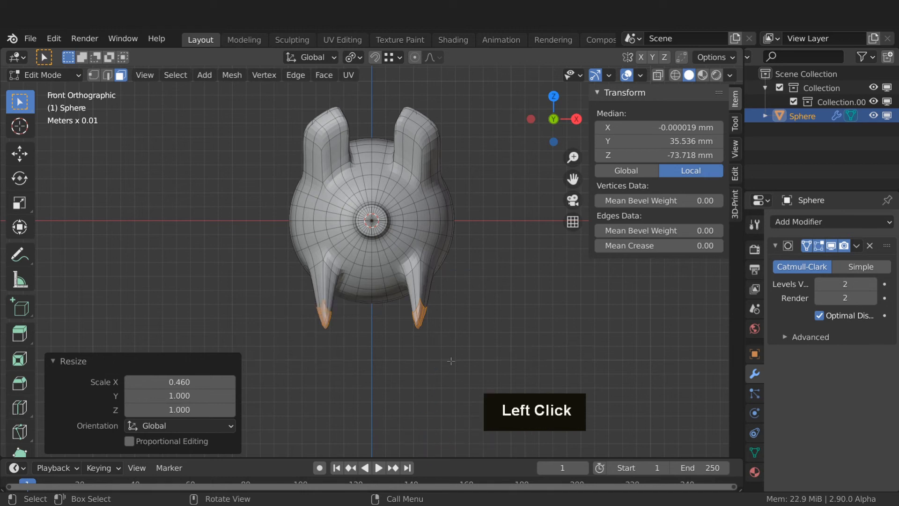
pyautogui.press('g')
pyautogui.press('z')
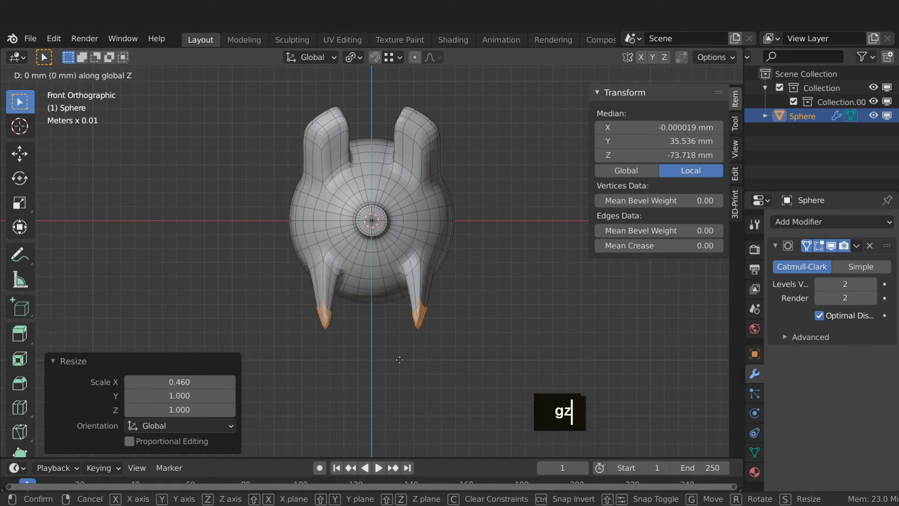
pyautogui.click(397, 369)
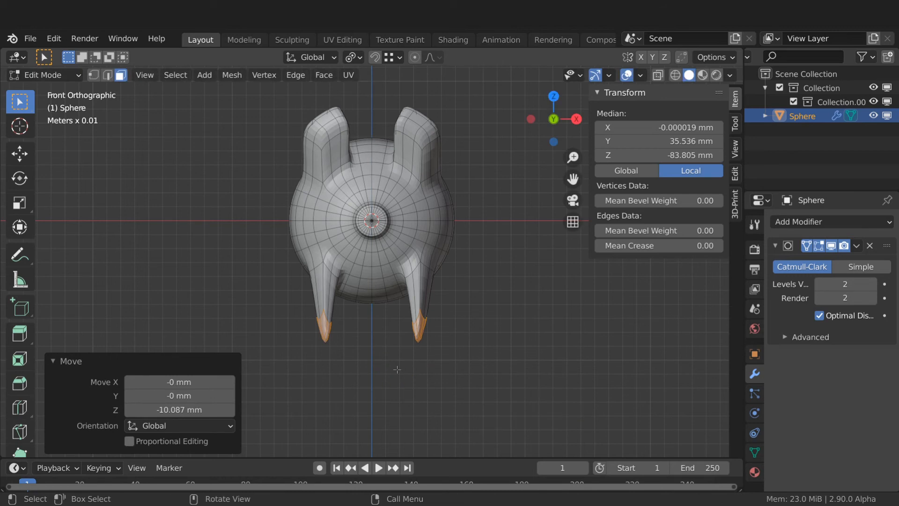
pyautogui.press('s')
pyautogui.press('z')
pyautogui.press('0')
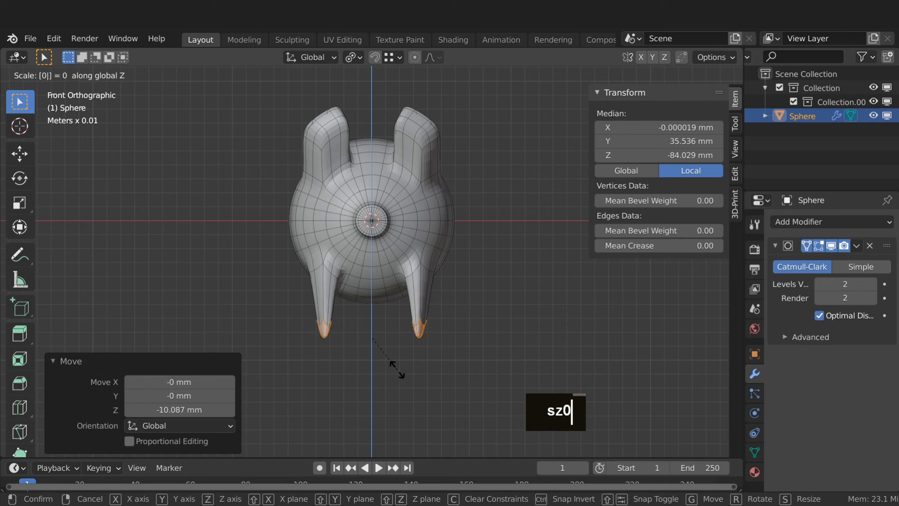
pyautogui.press('Return')
# - Add one loop cut around each front leg, slid toward the foot to factors of about -0.767 and -0.761
pyautogui.hotkey('ctrl', 'r')
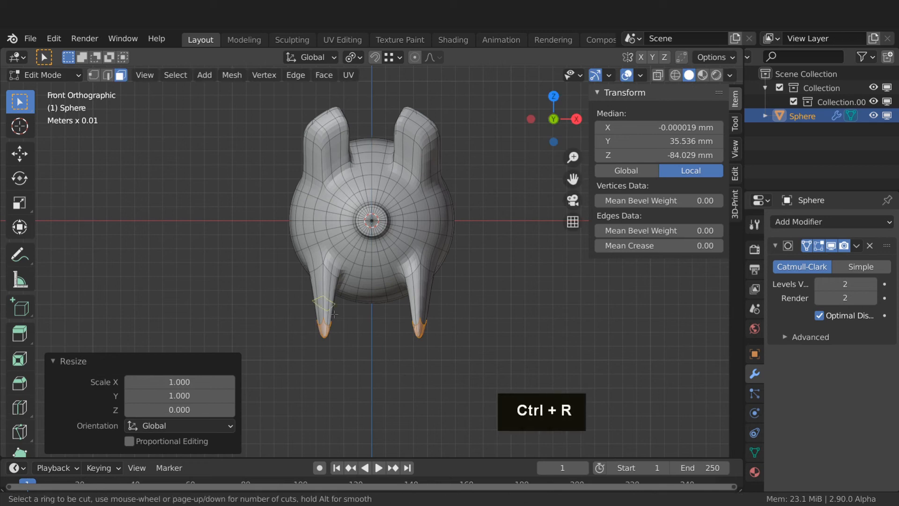
pyautogui.click(333, 313)
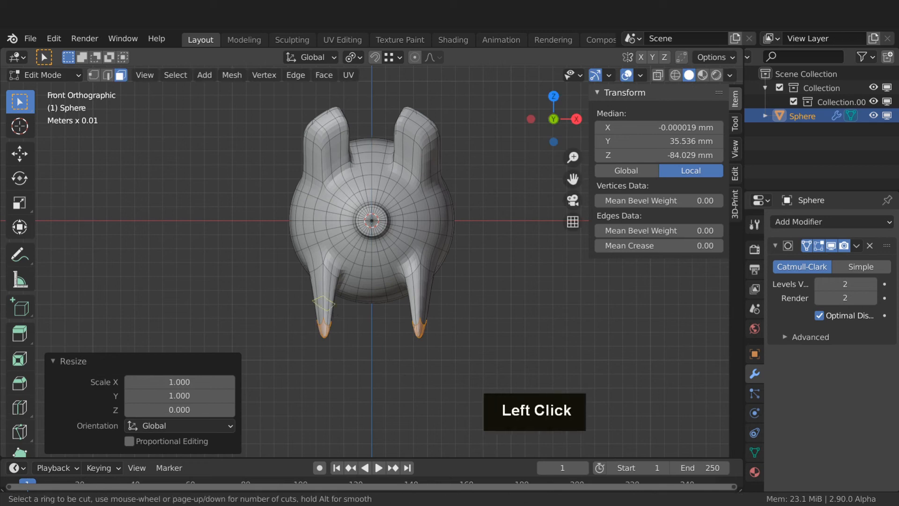
pyautogui.click(334, 341)
pyautogui.hotkey('ctrl', 'r')
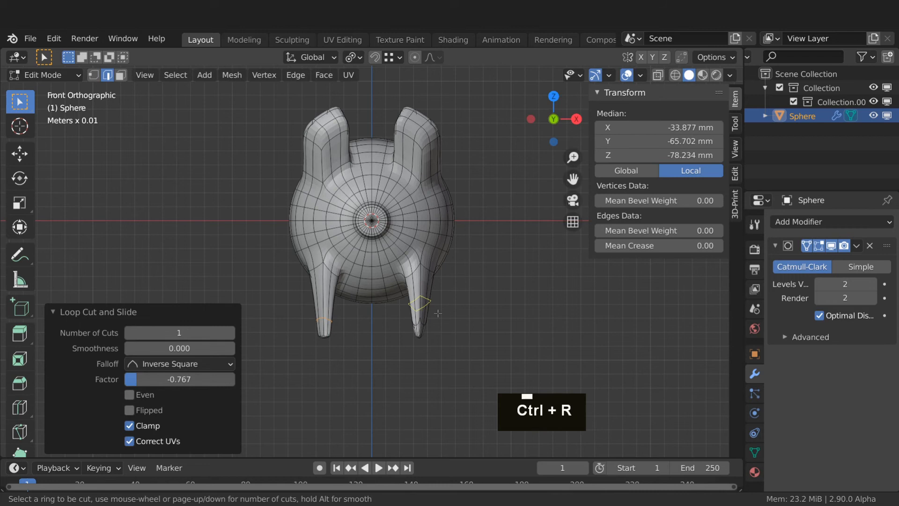
pyautogui.click(437, 313)
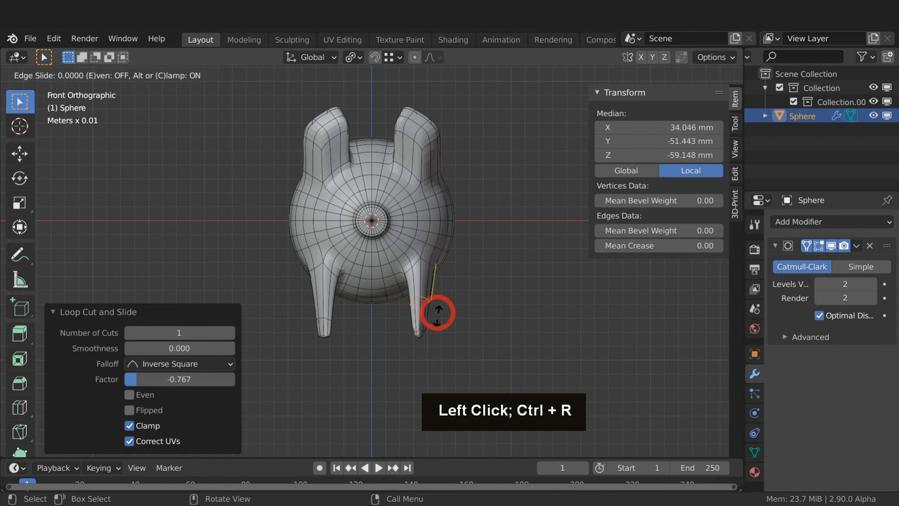
pyautogui.click(437, 342)
# - Add one loop cut around each rear leg, slid toward the foot to factors of about -0.552 and -0.576
pyautogui.moveTo(438, 341); pyautogui.dragTo(367, 339, button='middle')
pyautogui.hotkey('ctrl', 'r')
pyautogui.click(257, 297)
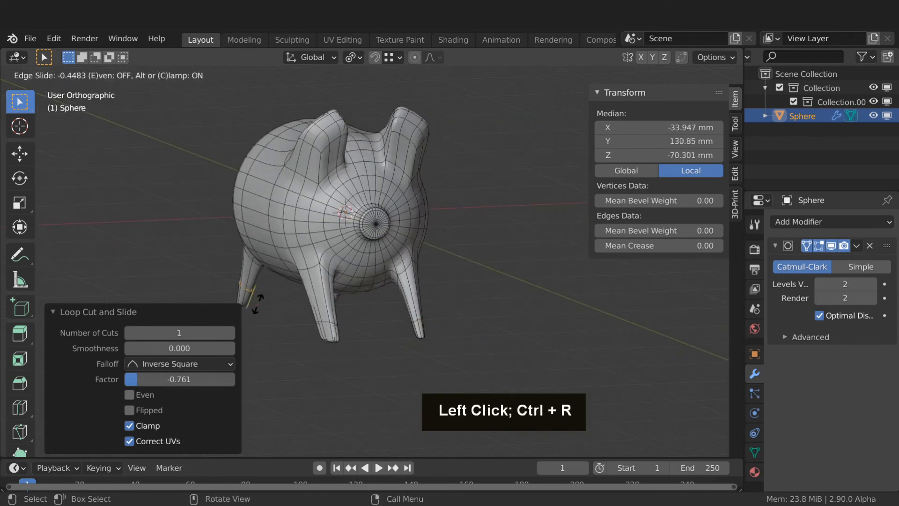
pyautogui.click(257, 304)
pyautogui.moveTo(257, 304); pyautogui.dragTo(354, 305, button='middle')
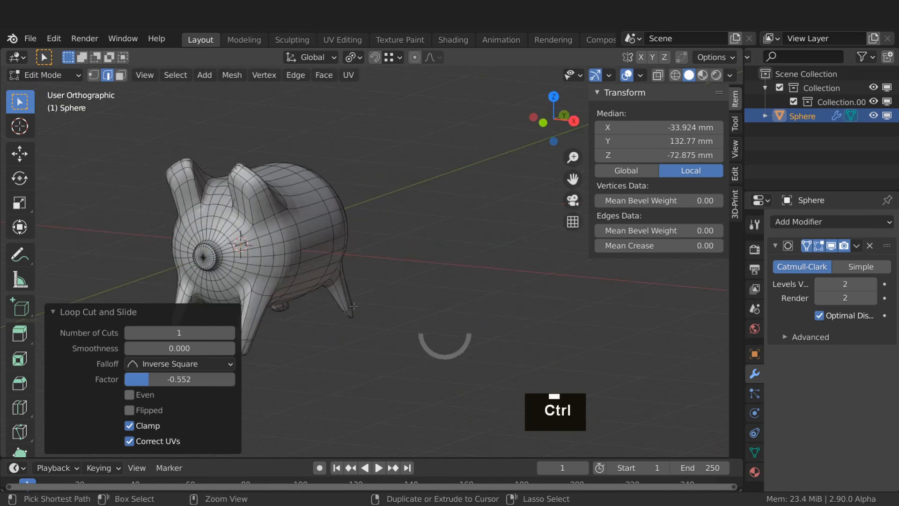
pyautogui.hotkey('ctrl', 'r')
pyautogui.click(348, 302)
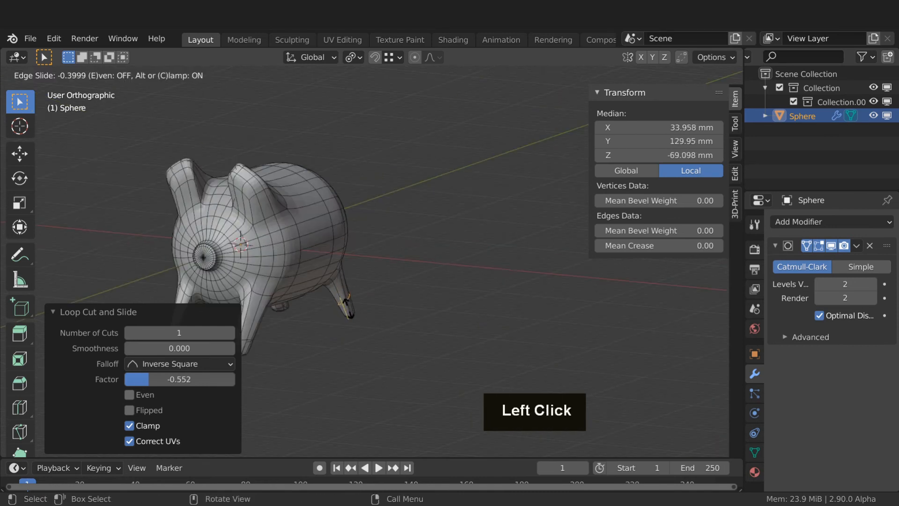
pyautogui.click(347, 305)
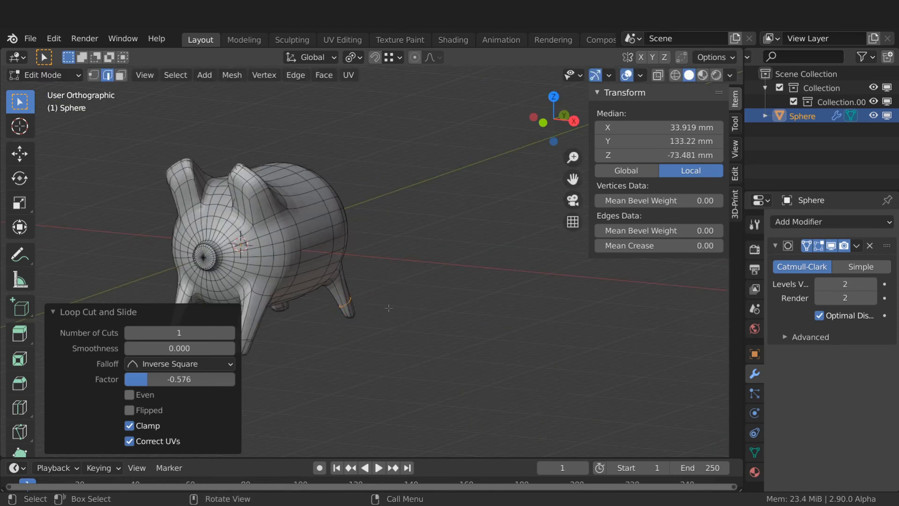
# - Set the transform pivot point to Median Point
pyautogui.scroll(-2, 388, 307)
pyautogui.moveTo(355, 318); pyautogui.dragTo(314, 287, button='middle')
pyautogui.scroll(5, 300, 300)
pyautogui.scroll(2, 300, 301)
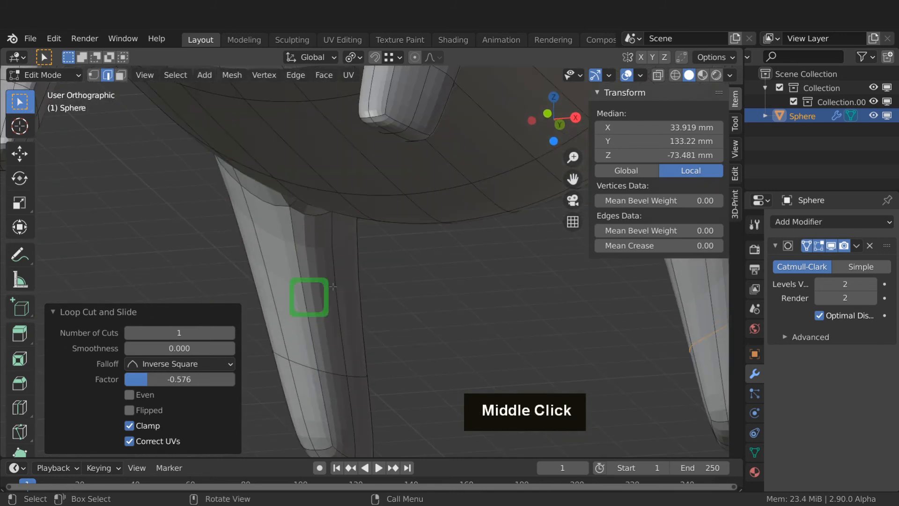
pyautogui.press('.')
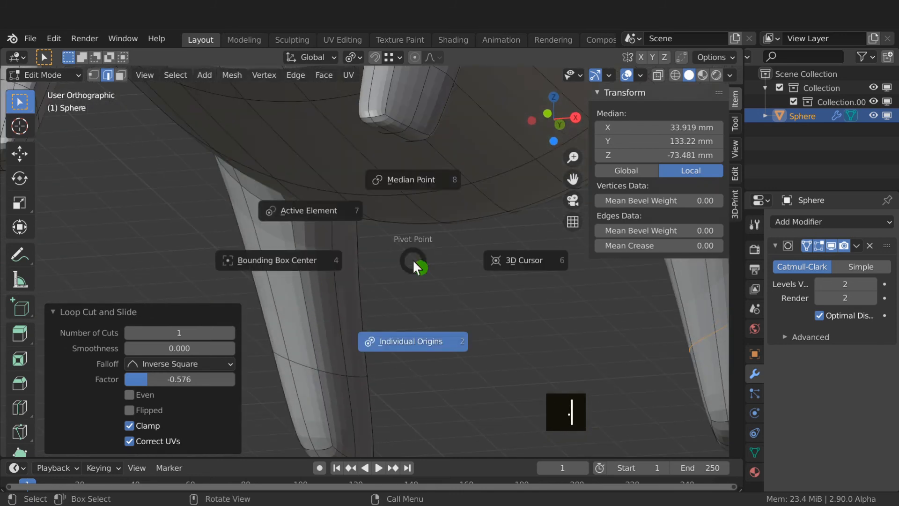
pyautogui.click(408, 179)
# - Select the ring of faces around the pole vertex at the body's rear end and extrude it about 6.23 mm along the normal
pyautogui.scroll(-3, 403, 196)
pyautogui.scroll(-2, 399, 204)
pyautogui.moveTo(382, 218); pyautogui.dragTo(229, 260, button='middle')
pyautogui.scroll(-2, 229, 260)
pyautogui.scroll(4, 460, 146)
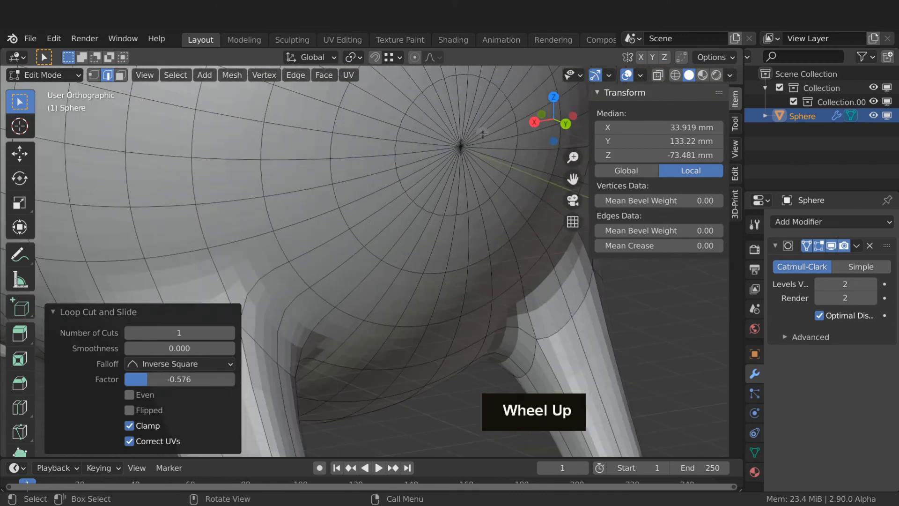
pyautogui.press('1')
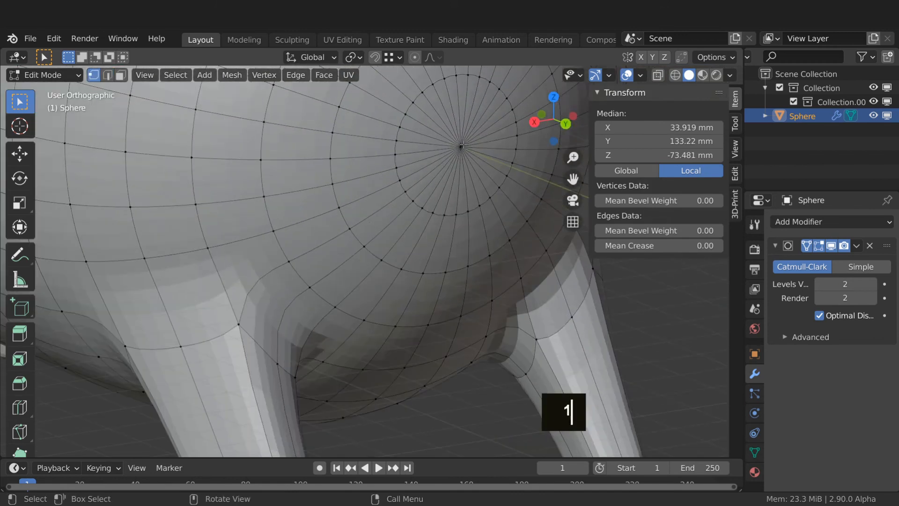
pyautogui.click(462, 145)
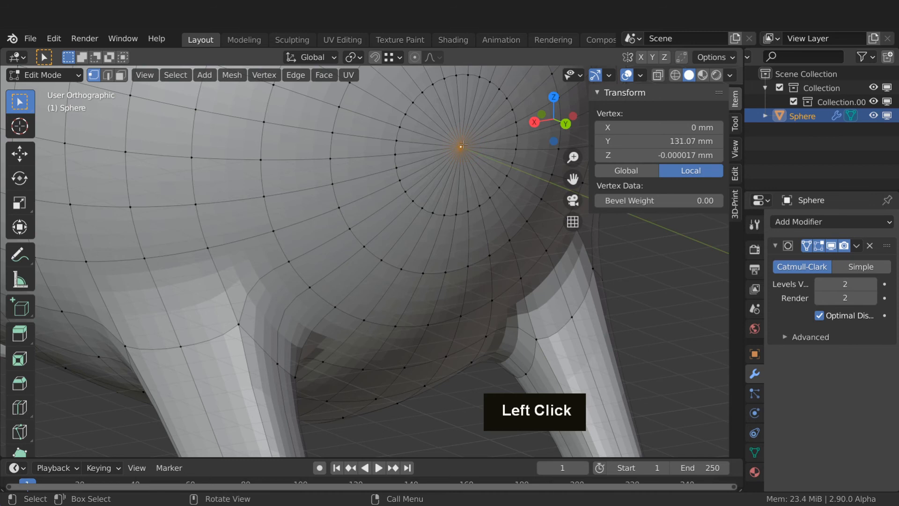
pyautogui.press('ctrl')
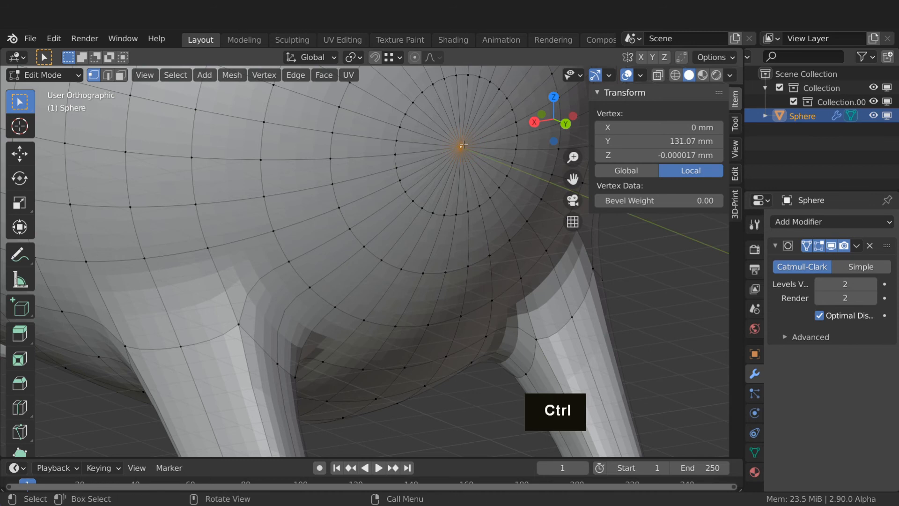
pyautogui.press('ctrl+KP_Add')
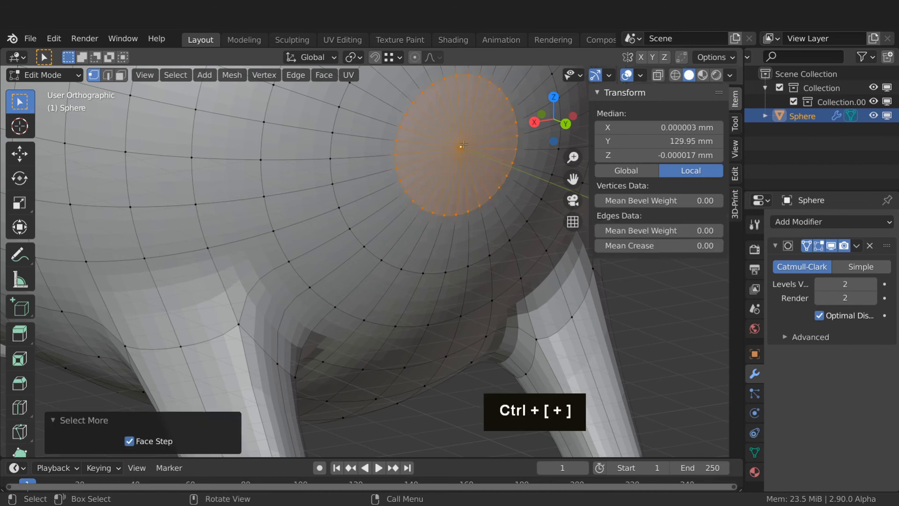
pyautogui.press('3')
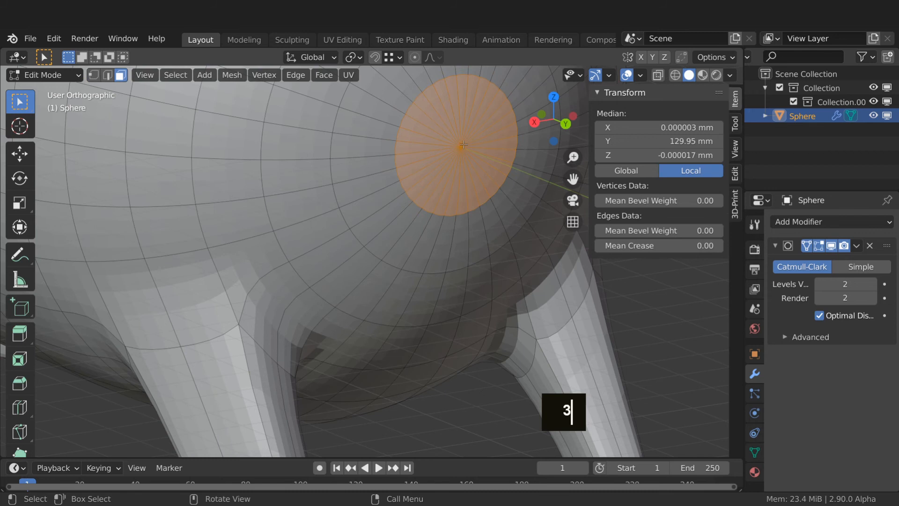
pyautogui.press('e')
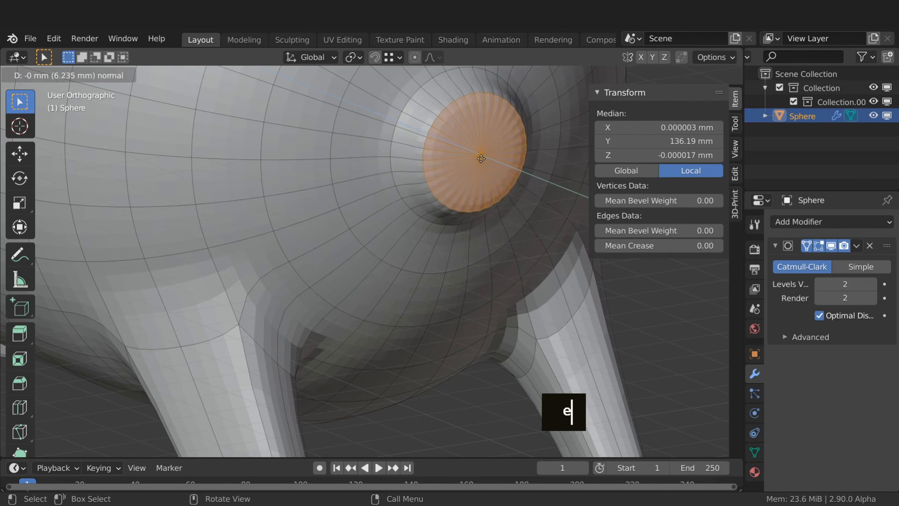
pyautogui.click(481, 159)
# - Scale the extruded tail faces uniformly to about 0.776 and extrude them again by about 9.54 mm
pyautogui.press('s')
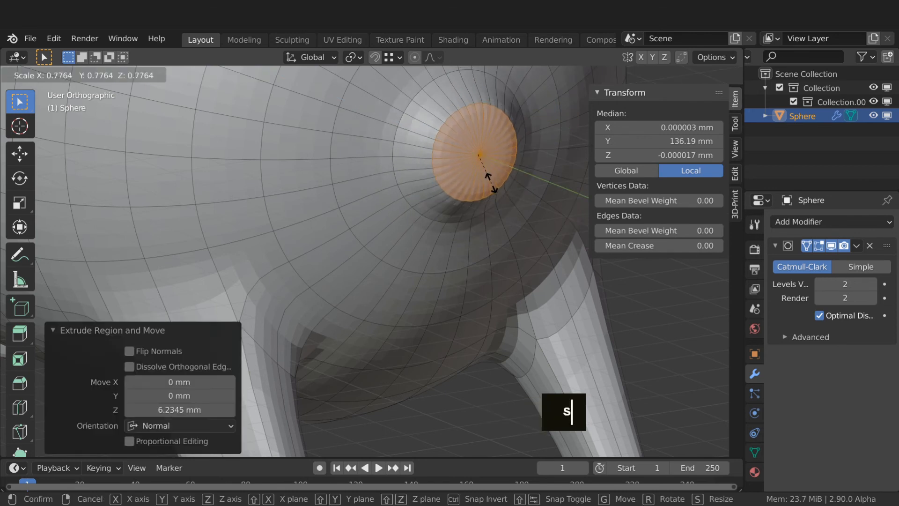
pyautogui.click(490, 182)
pyautogui.press('e')
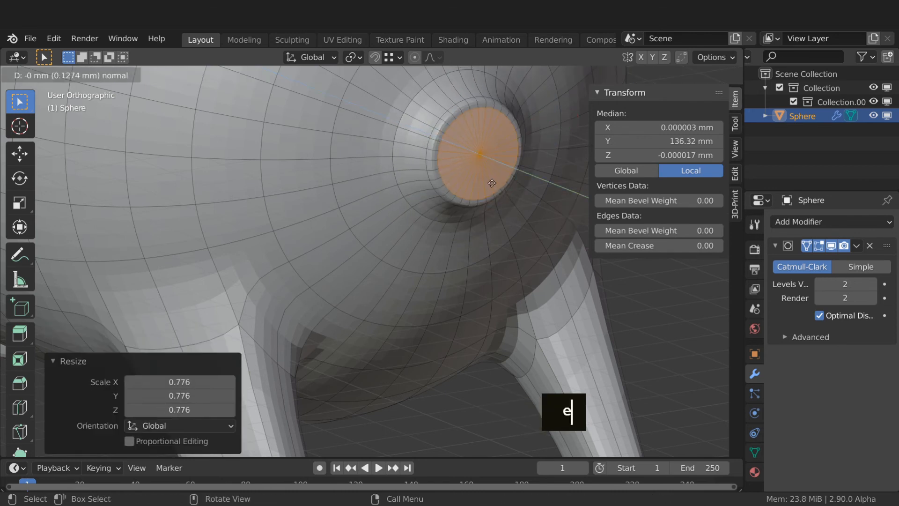
pyautogui.click(515, 192)
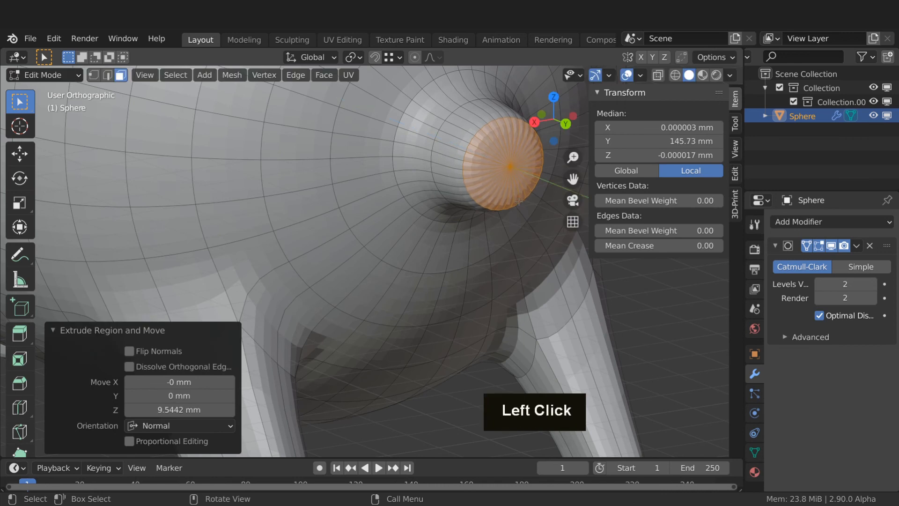
# - Shorten the tail by moving its end faces about -3.82 mm along global Y
pyautogui.moveTo(515, 192); pyautogui.dragTo(492, 214, button='middle')
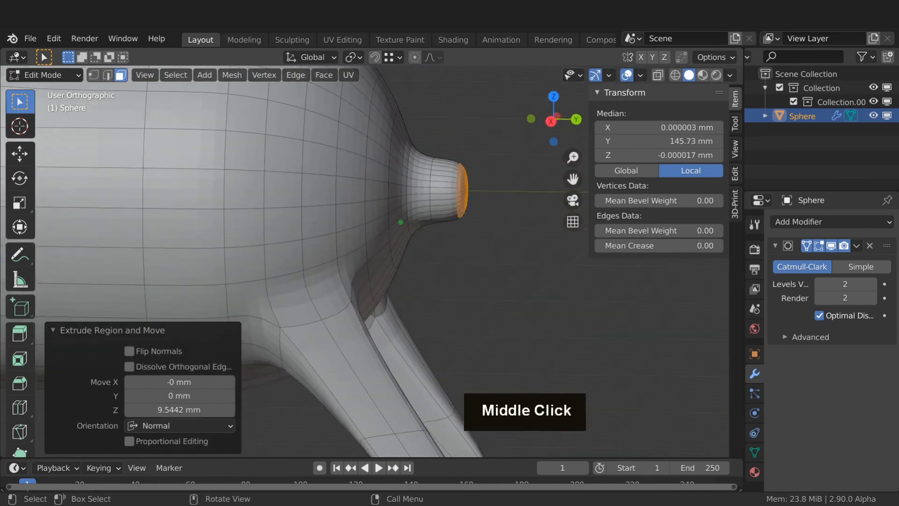
pyautogui.press('g')
pyautogui.press('y')
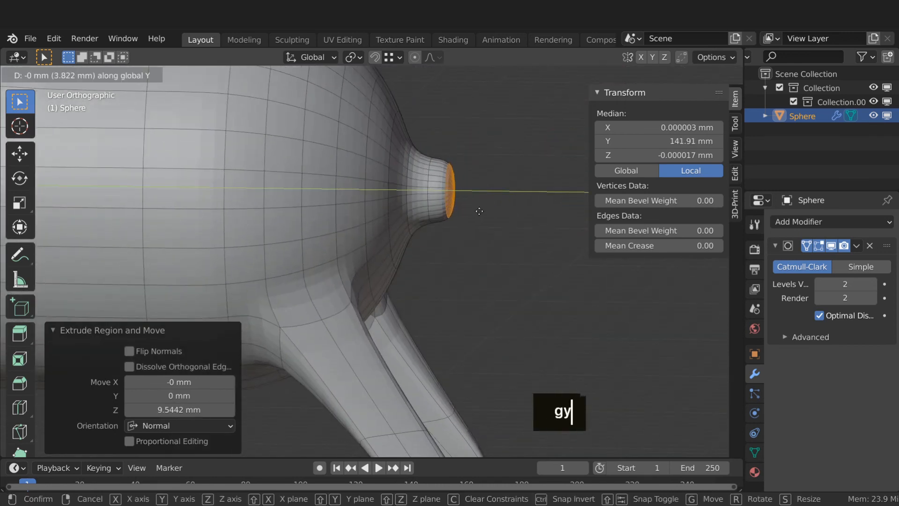
pyautogui.click(479, 211)
# - In the right side view, raise the tail's end faces about 3.11 mm along global Z and inset them with a thickness of about 4.42
pyautogui.press('pagedown')
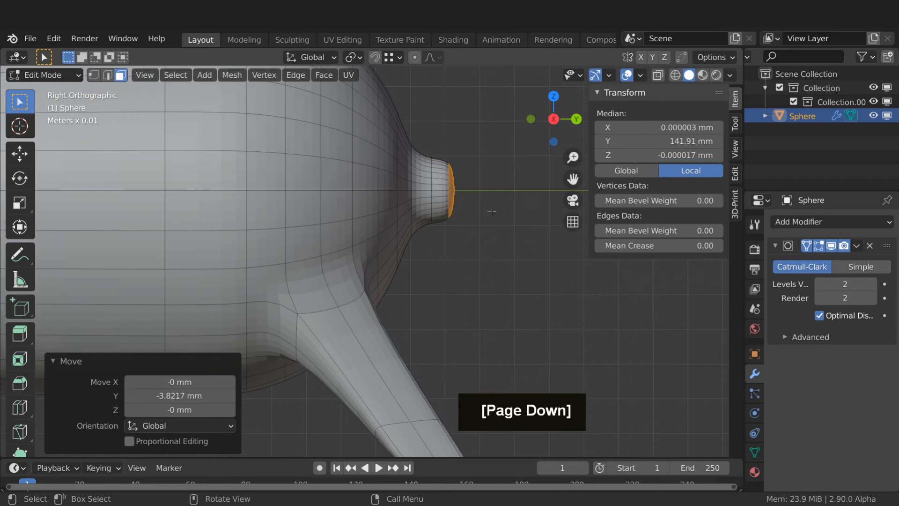
pyautogui.press('g')
pyautogui.press('z')
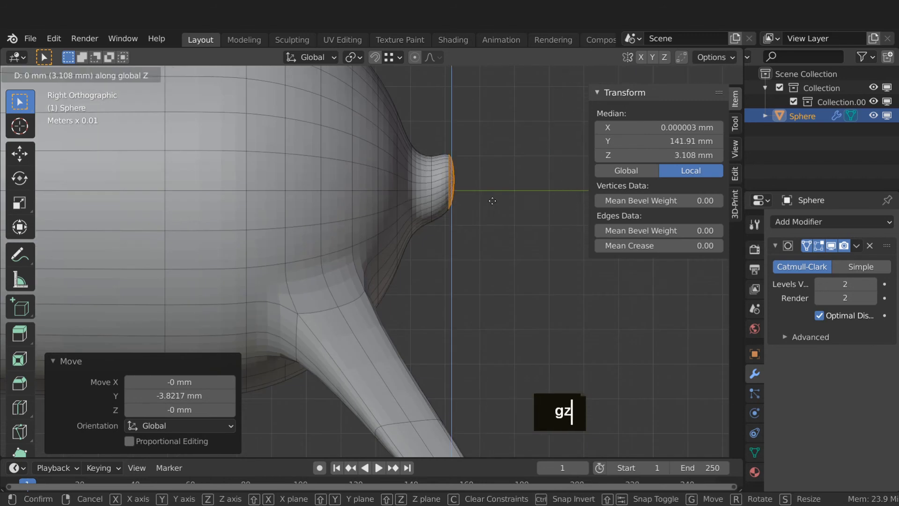
pyautogui.click(492, 200)
pyautogui.press('i')
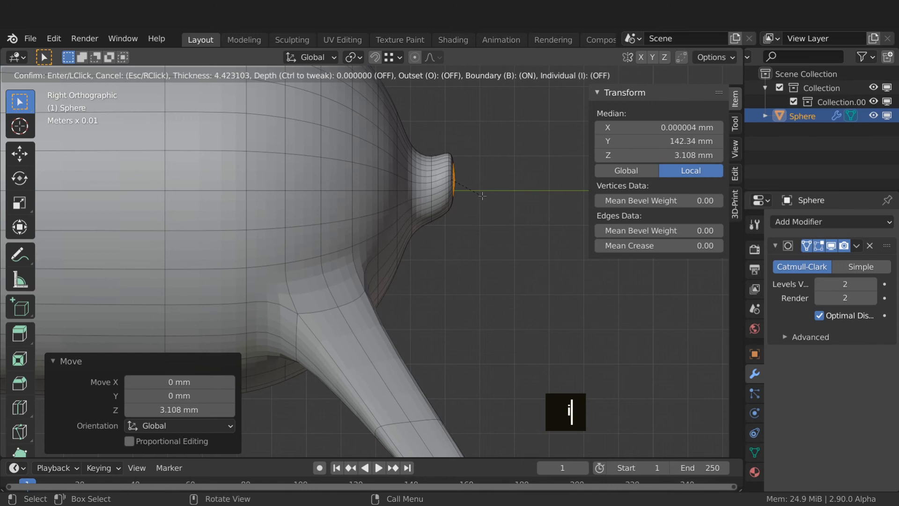
pyautogui.click(481, 195)
# - Leave Edit Mode and apply Shade Smooth to the whole pig
pyautogui.press('Tab')
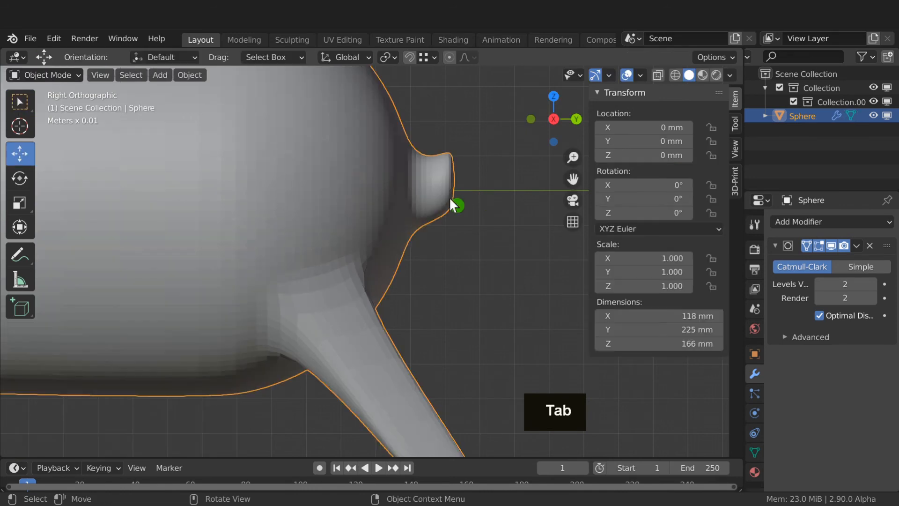
pyautogui.rightClick(401, 194)
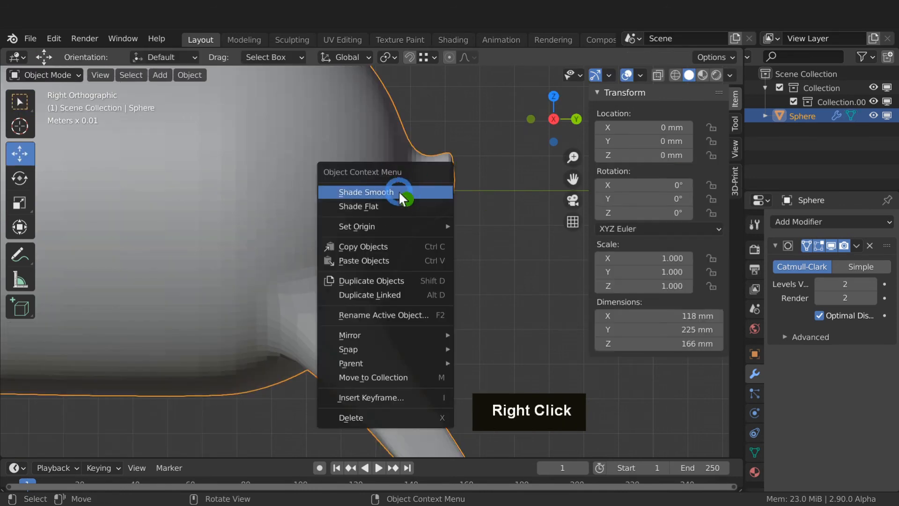
pyautogui.click(398, 191)
pyautogui.scroll(-3, 423, 254)
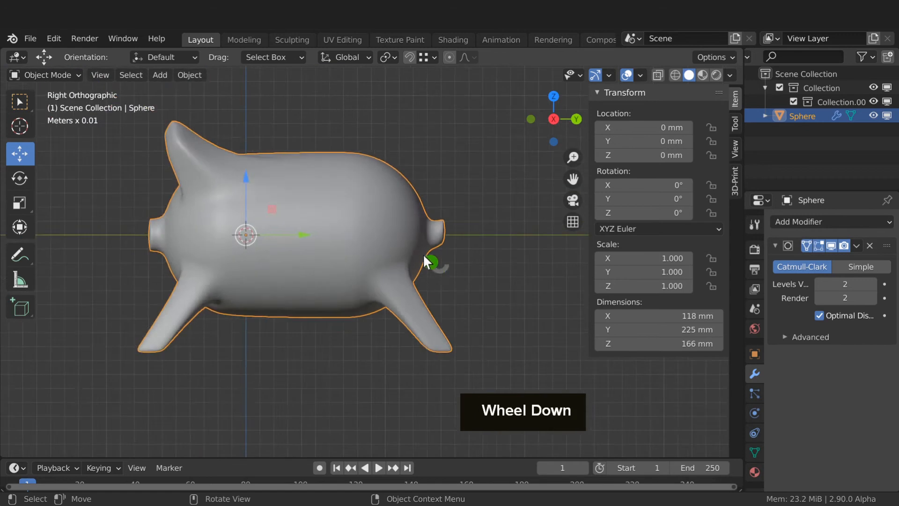
pyautogui.moveTo(423, 254); pyautogui.dragTo(347, 229, button='middle')
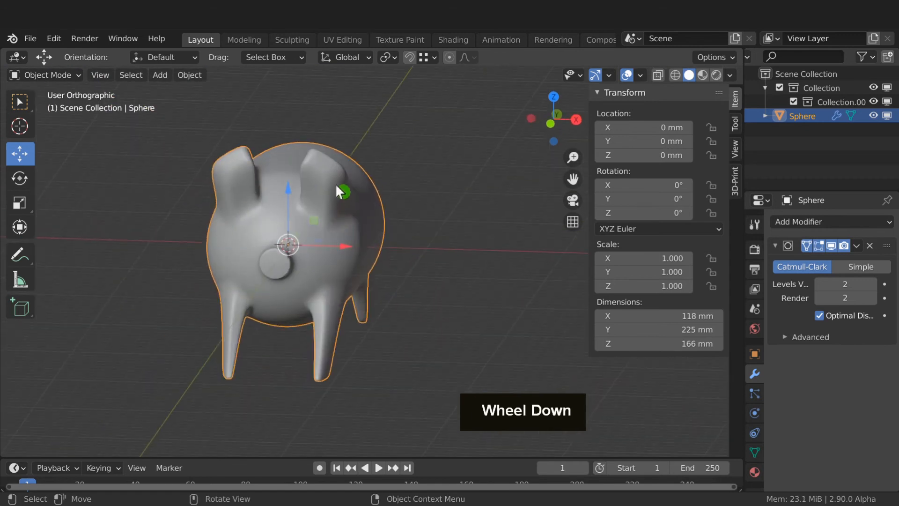
pyautogui.scroll(4, 336, 179)
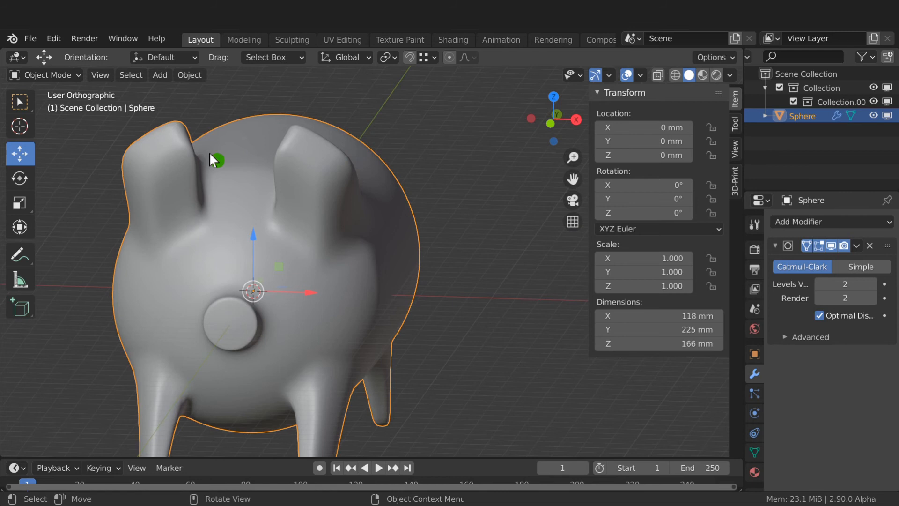
# - In Edit Mode with vertex selection, pick a vertex at the tip of the -X ear and enable X mirroring with Topology Mirror
pyautogui.press('Tab')
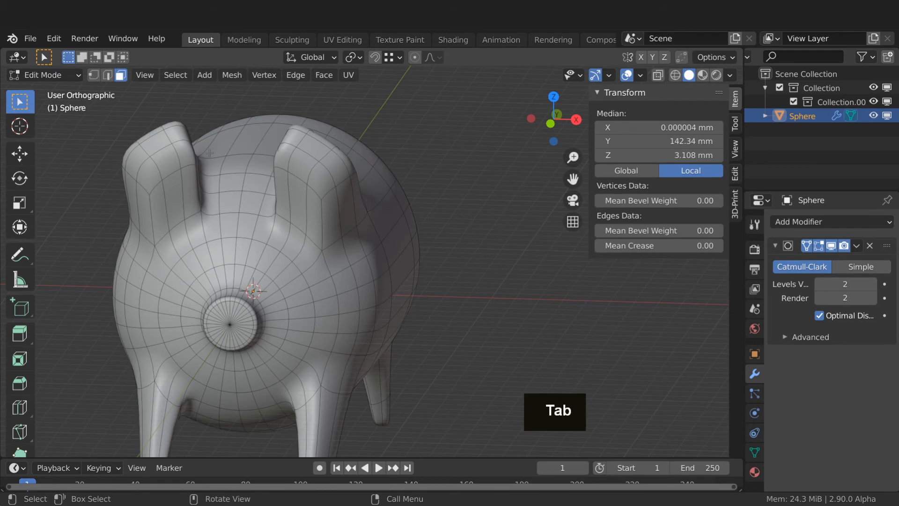
pyautogui.press('1')
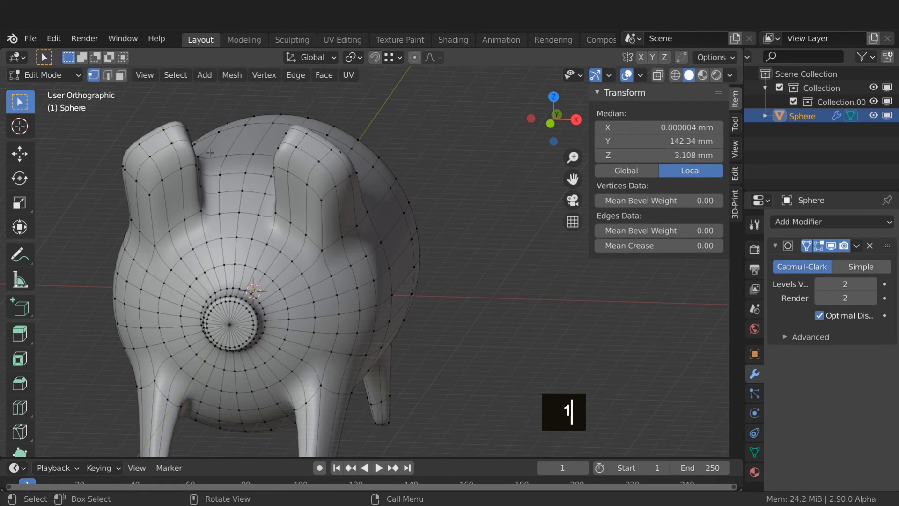
pyautogui.click(168, 143)
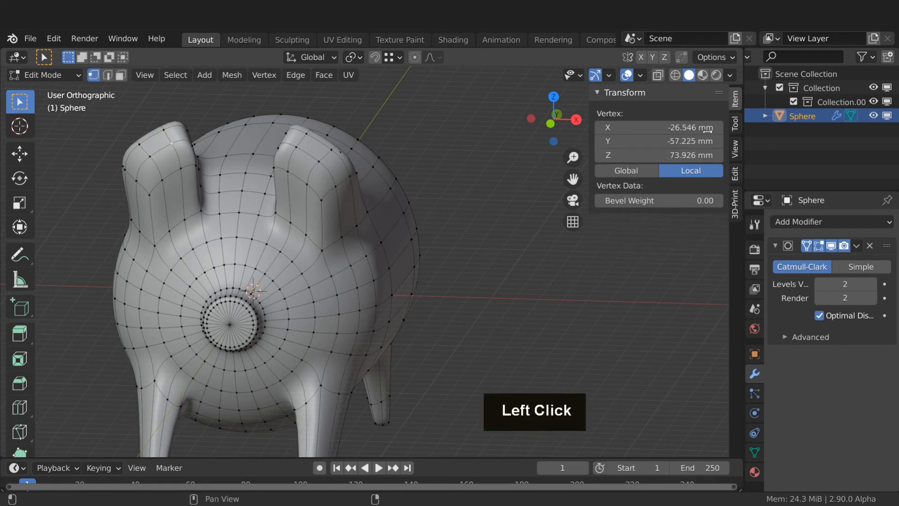
pyautogui.click(736, 124)
pyautogui.click(601, 157)
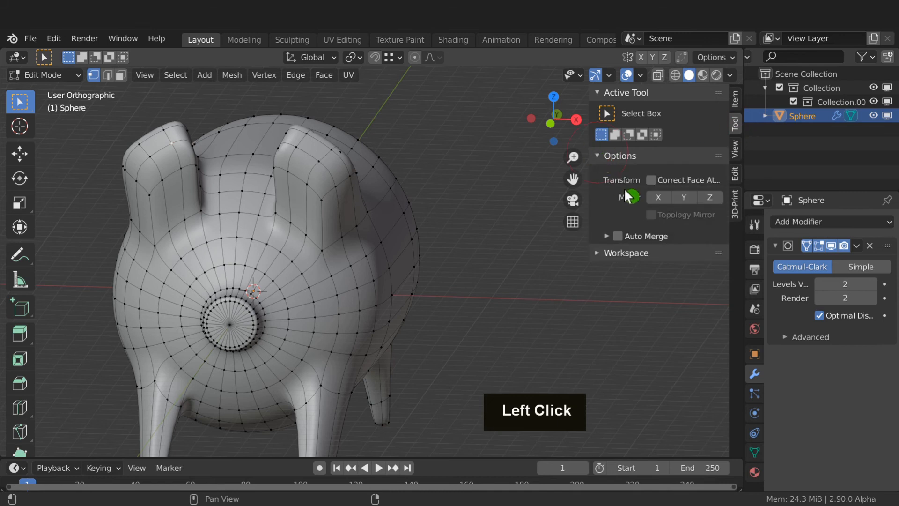
pyautogui.click(657, 197)
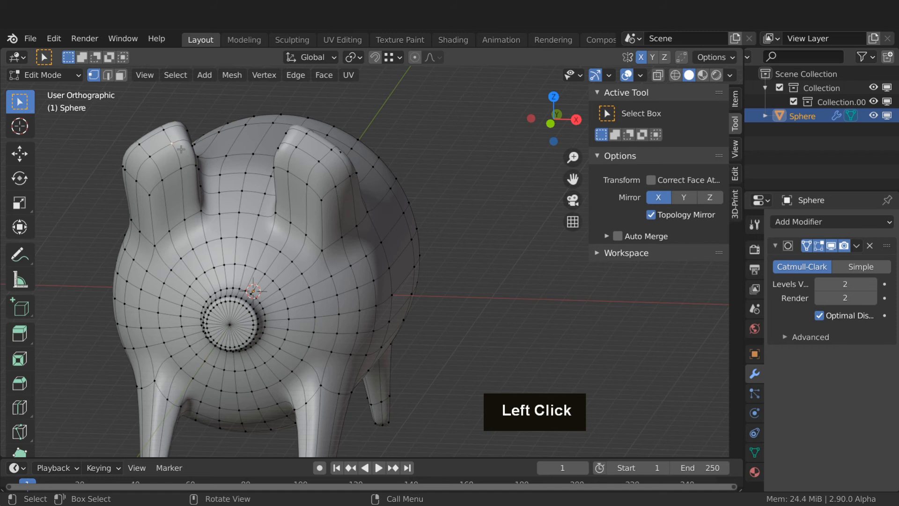
# - Vertex-slide the front vertices near the tip of the -X ear to round it, starting with a factor of about 0.547 and ending with 0.517
pyautogui.press('g')
pyautogui.press('g')
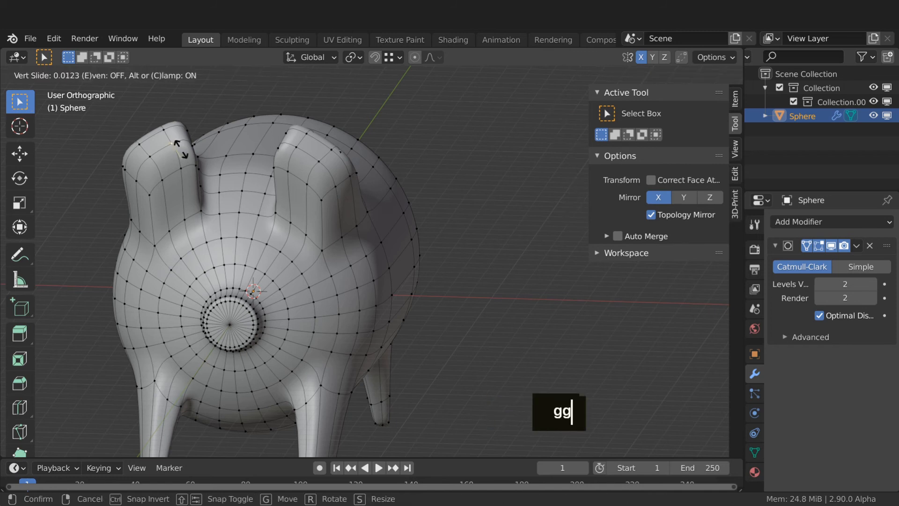
pyautogui.click(165, 158)
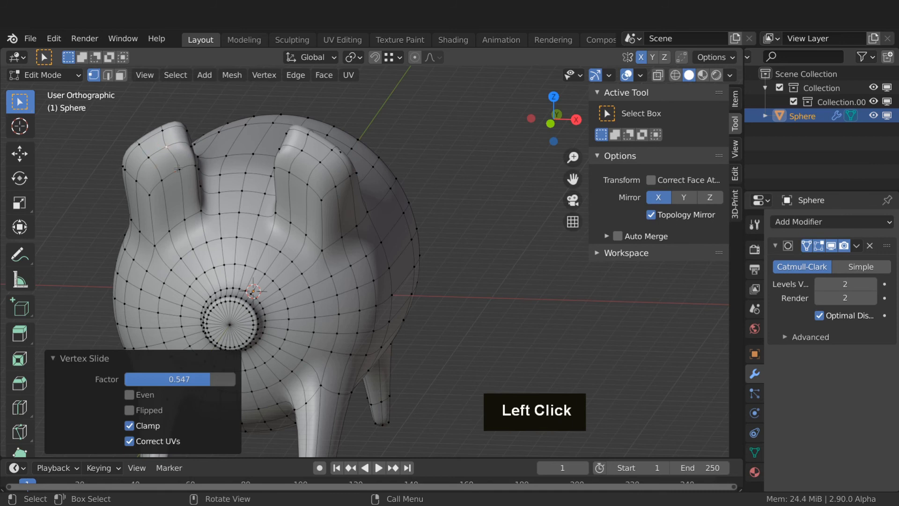
pyautogui.press('g')
pyautogui.press('g')
pyautogui.click(164, 170)
pyautogui.press('g')
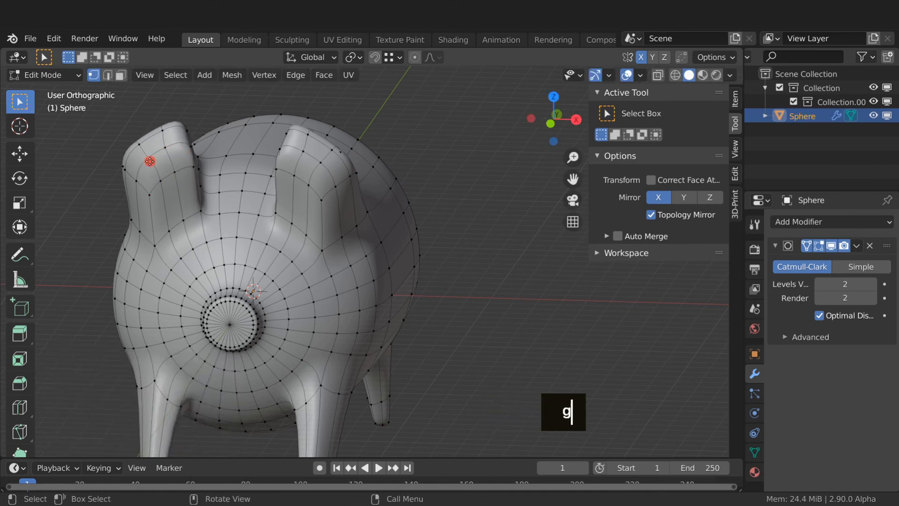
pyautogui.press('g')
pyautogui.click(144, 156)
pyautogui.press('g')
pyautogui.press('g')
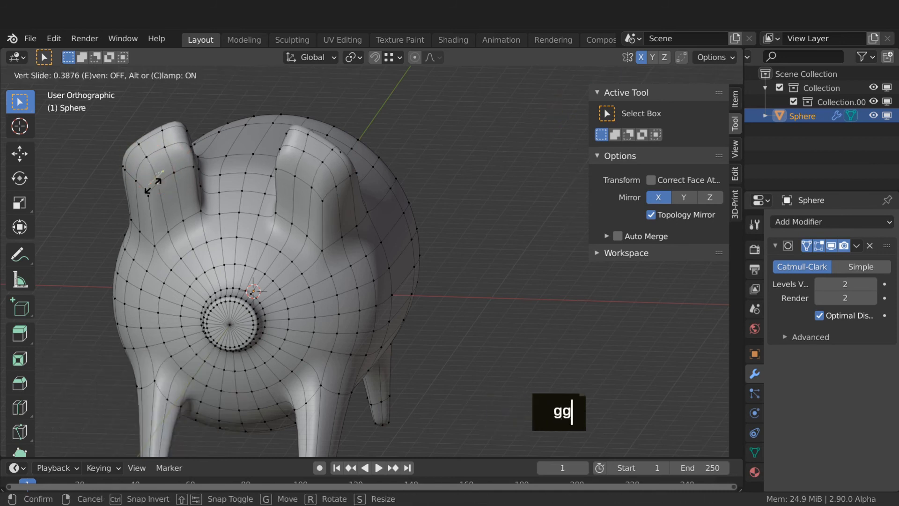
pyautogui.click(149, 186)
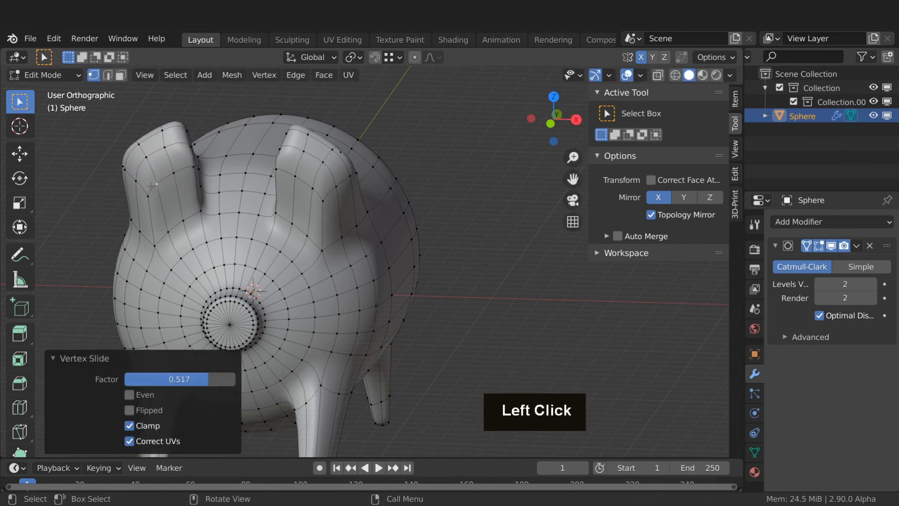
# - Slide another vertex near the -X ear's tip, then one on its lower front face toward the base by a factor of about 0.294
pyautogui.click(160, 162)
pyautogui.press('g')
pyautogui.press('g')
pyautogui.click(170, 175)
pyautogui.click(148, 195)
pyautogui.press('g')
pyautogui.press('g')
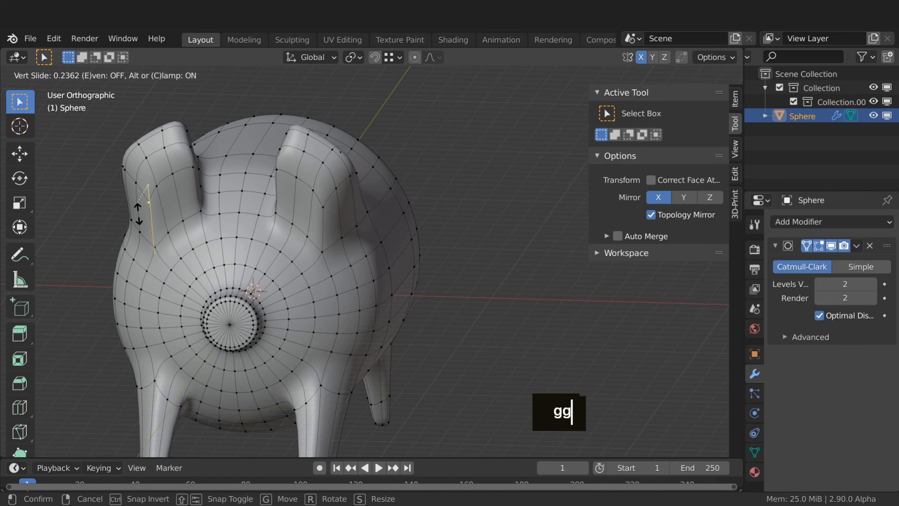
pyautogui.click(138, 210)
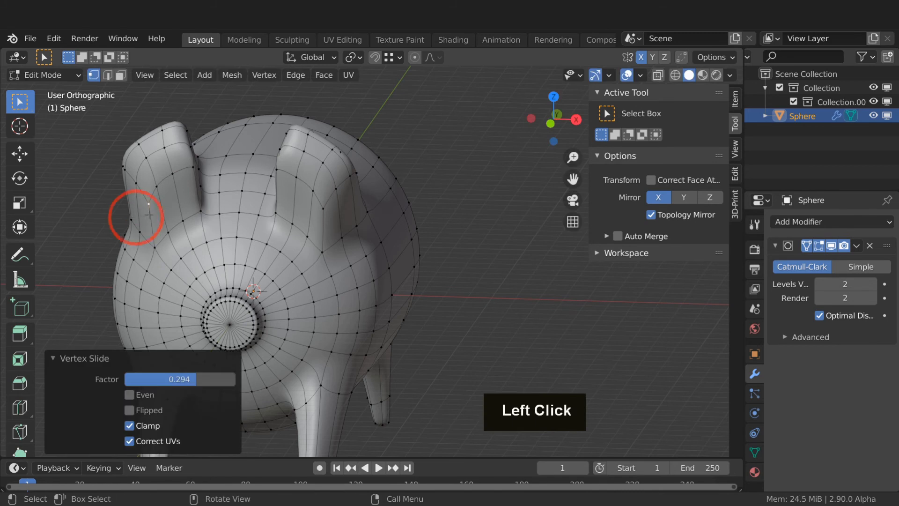
pyautogui.press('KP_7')
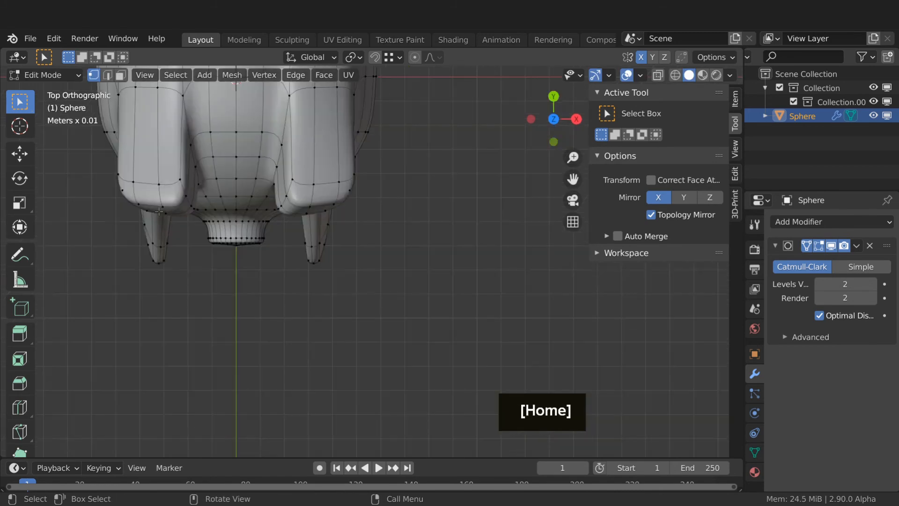
# - Edge-slide the lengthwise edges beside the back's centre line toward it by a factor of about -0.742, mirrored across X
pyautogui.press('Home')
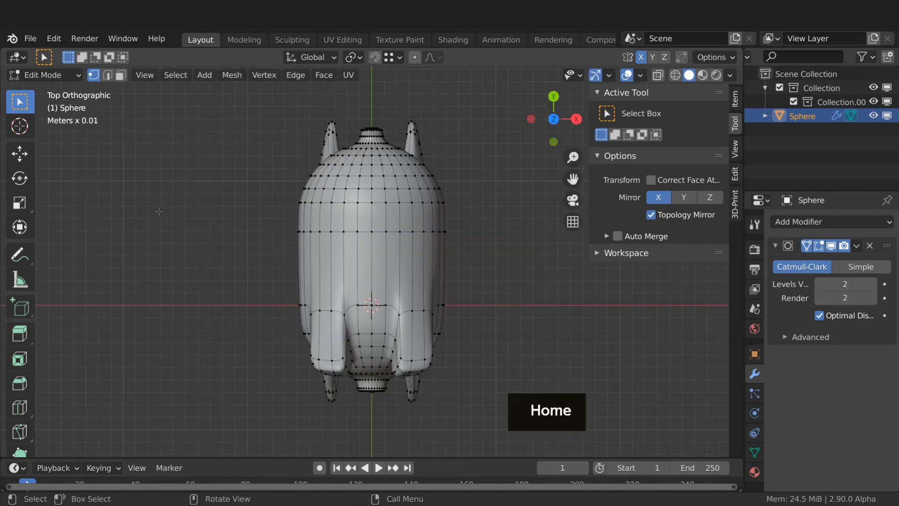
pyautogui.press('2')
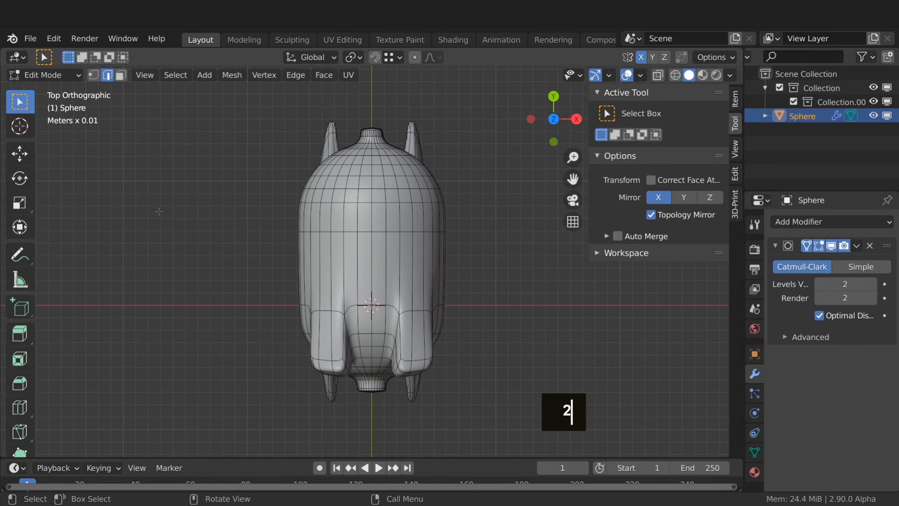
pyautogui.click(383, 317)
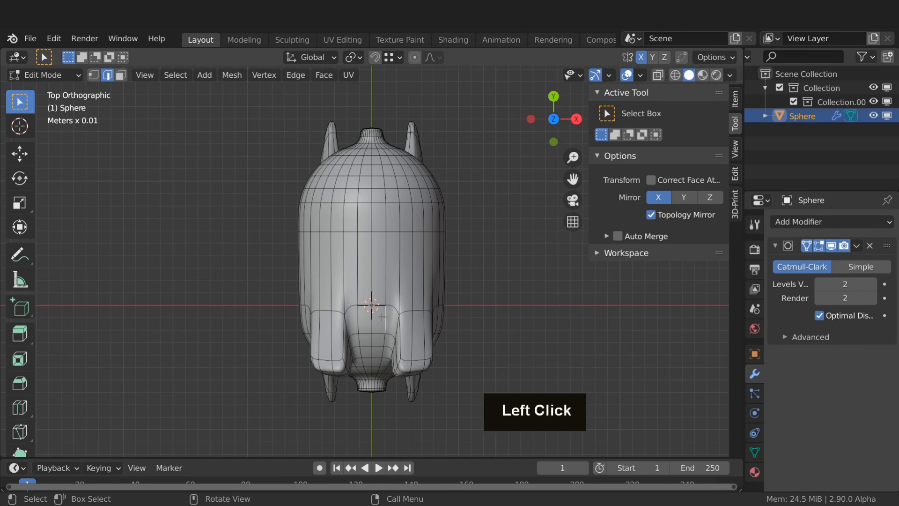
pyautogui.keyDown('shift'); pyautogui.click(386, 220); pyautogui.keyUp('shift')
pyautogui.press('g')
pyautogui.press('g')
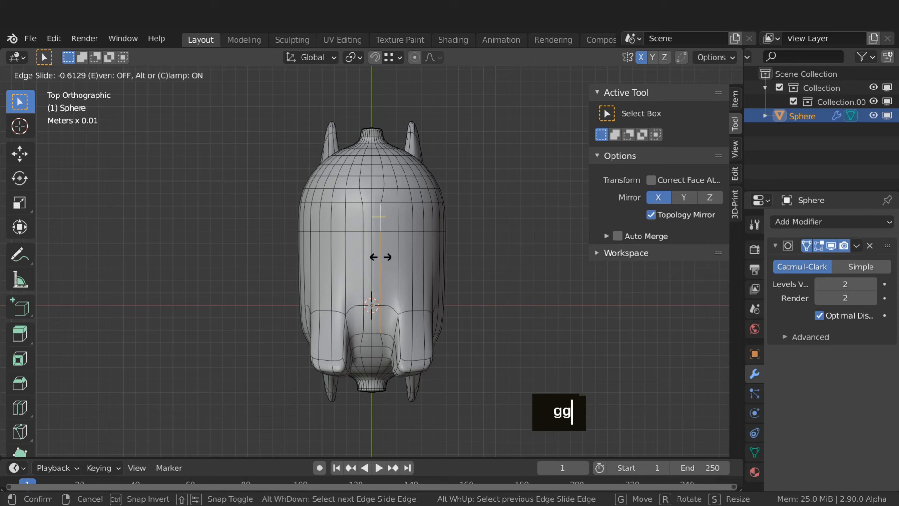
pyautogui.click(378, 257)
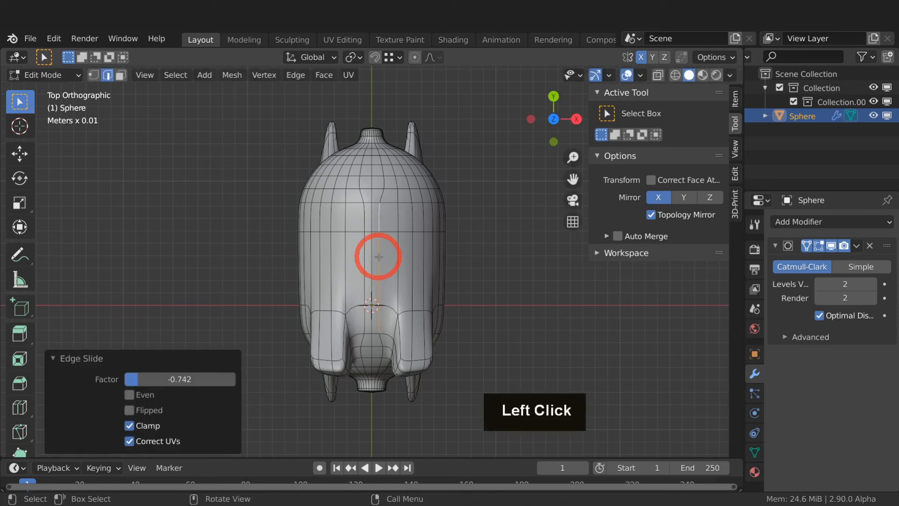
# - Turn off X mirroring, delete the narrow strip of faces along the back's centre line to cut a slot, and return to Object Mode
pyautogui.click(657, 198)
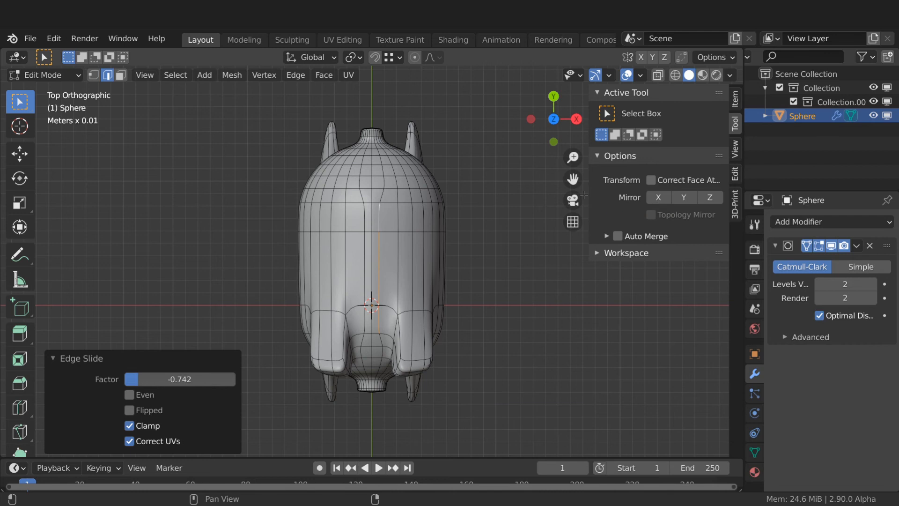
pyautogui.press('3')
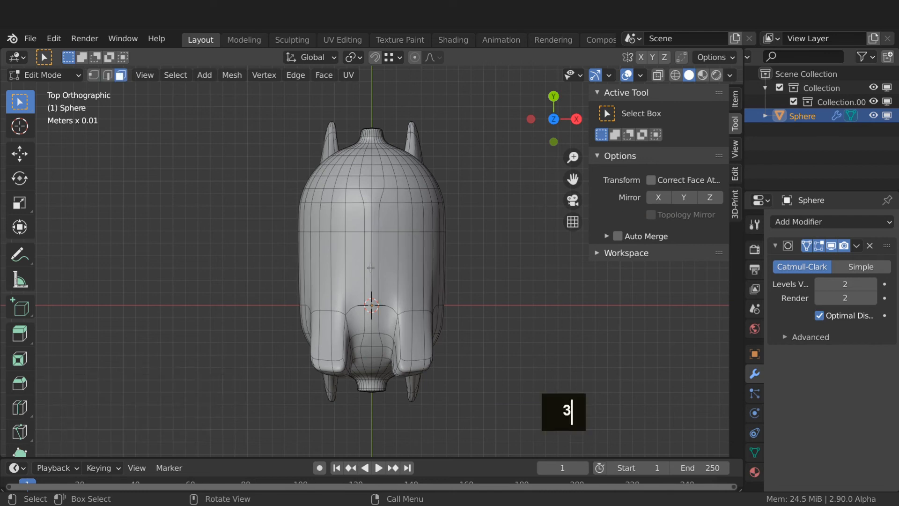
pyautogui.click(370, 228)
pyautogui.keyDown('shift'); pyautogui.click(369, 227); pyautogui.keyUp('shift')
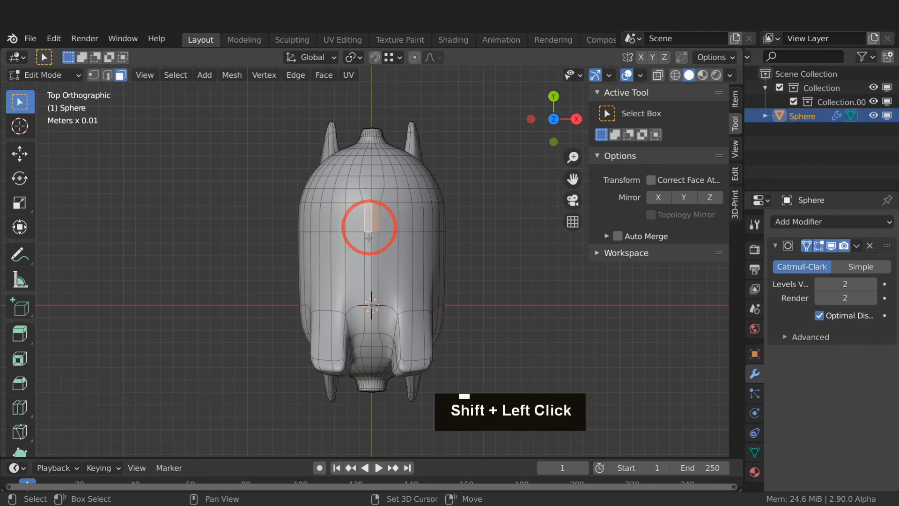
pyautogui.keyDown('shift'); pyautogui.click(368, 237); pyautogui.keyUp('shift')
pyautogui.keyDown('shift'); pyautogui.click(372, 256); pyautogui.keyUp('shift')
pyautogui.keyDown('shift'); pyautogui.click(372, 318); pyautogui.keyUp('shift')
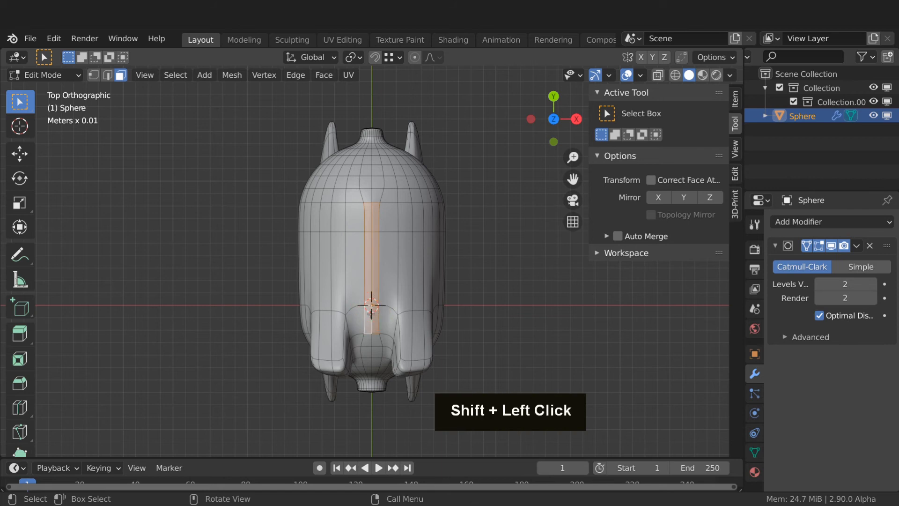
pyautogui.press('x')
pyautogui.click(371, 314)
pyautogui.press('Tab')
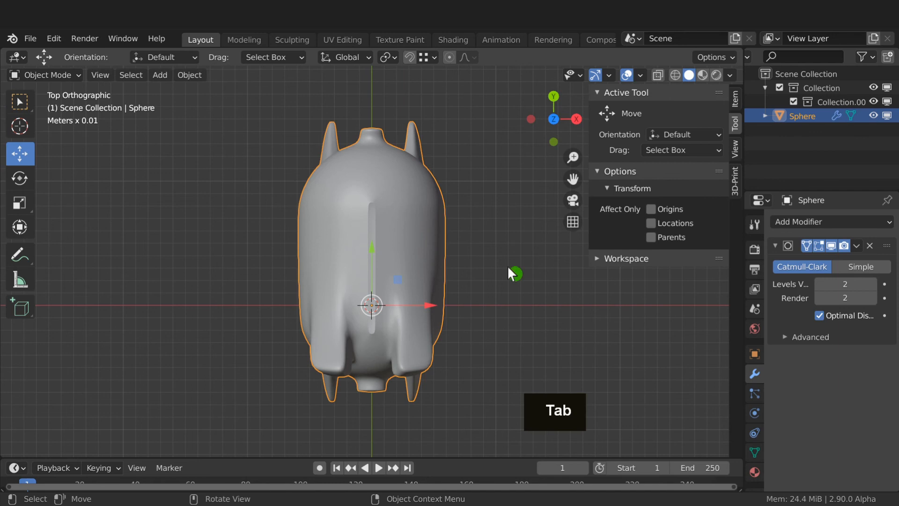
# - Remove the Subdivision modifier from the pig and add a Solidify modifier with a thickness of 2 mm
pyautogui.click(869, 245)
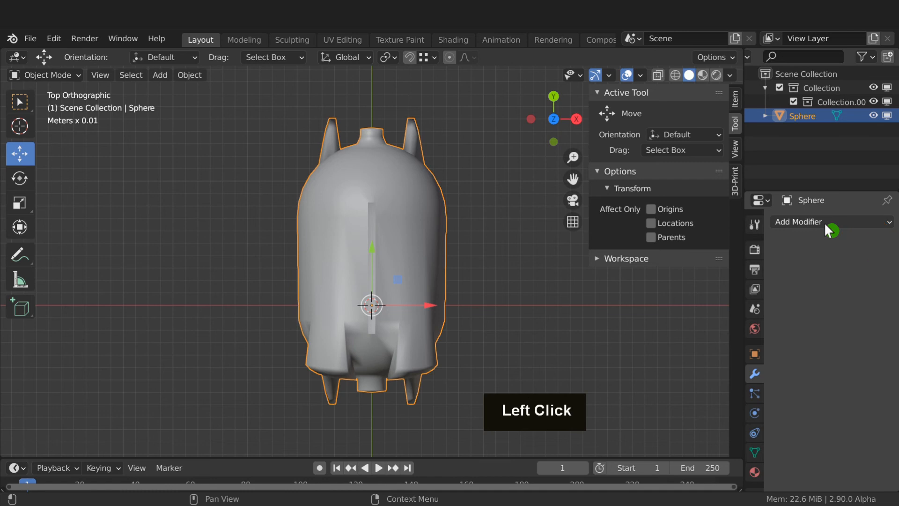
pyautogui.click(824, 222)
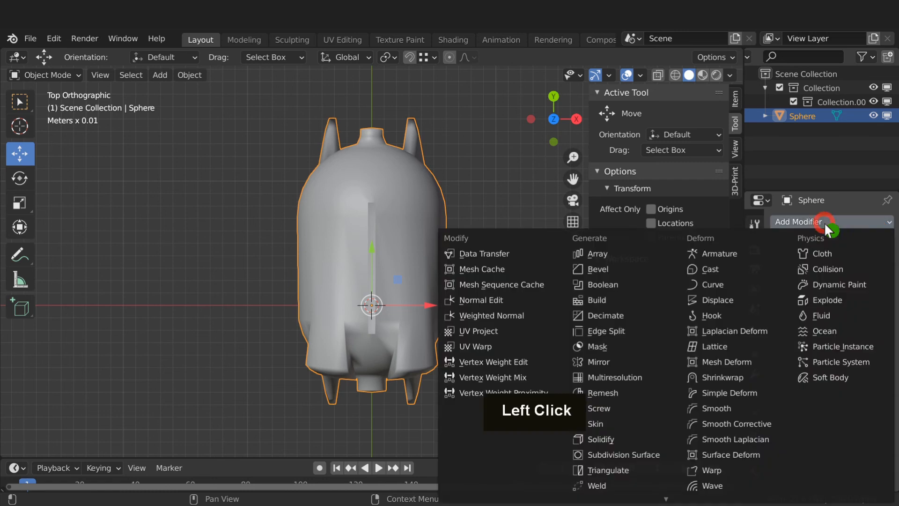
pyautogui.click(609, 436)
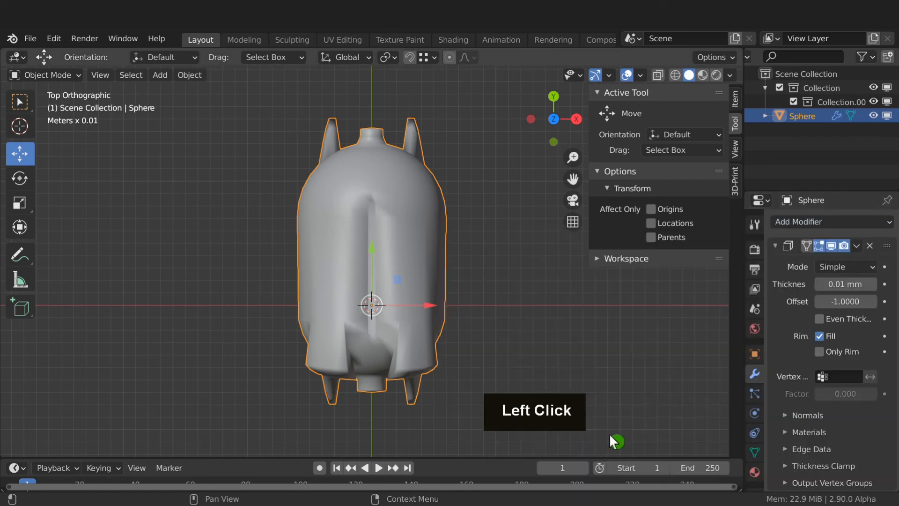
pyautogui.click(841, 284)
pyautogui.write('2')
pyautogui.press('Return')
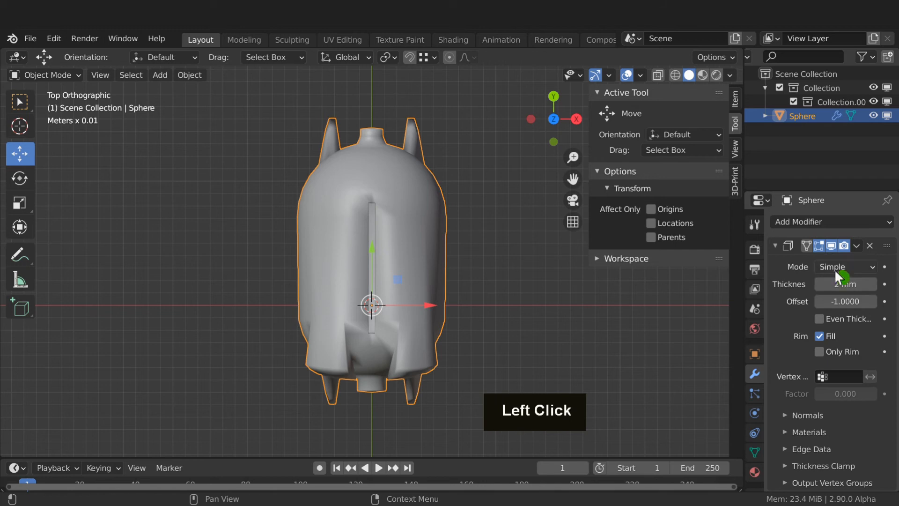
# - Scale the whole pig uniformly to about 0.326, giving a Y dimension of 75 mm, and apply the scale
pyautogui.click(735, 99)
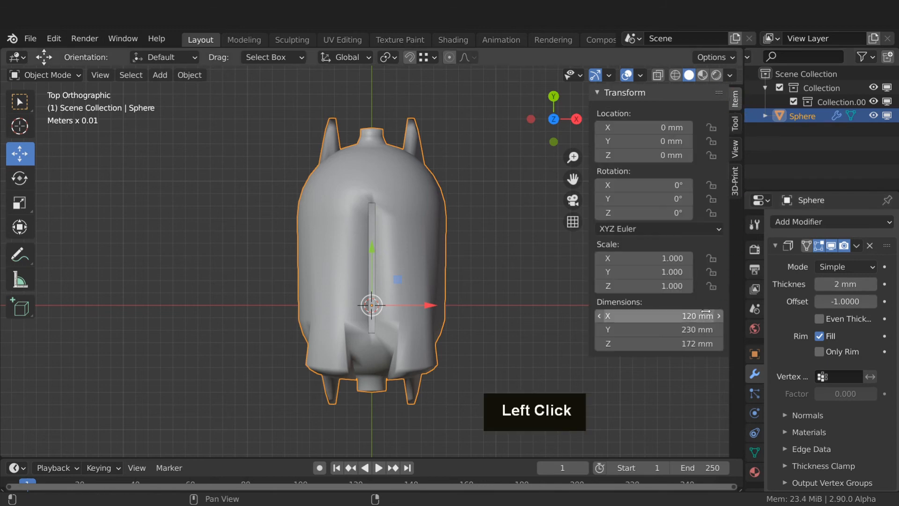
pyautogui.moveTo(684, 329); pyautogui.dragTo(691, 329)
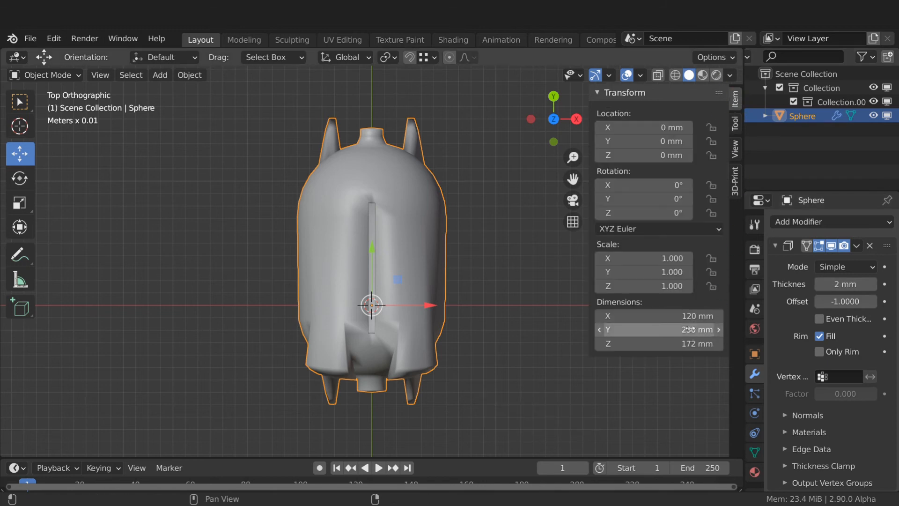
pyautogui.hotkey('ctrl', 'z')
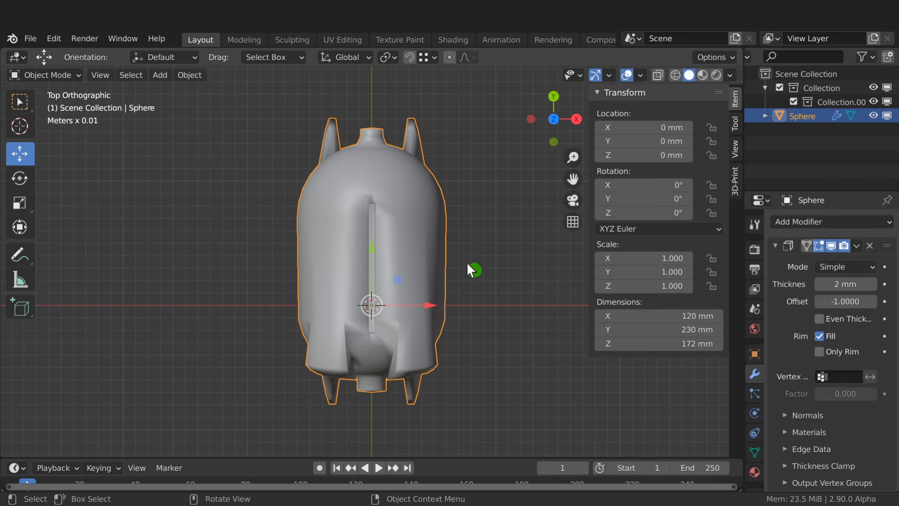
pyautogui.press('s')
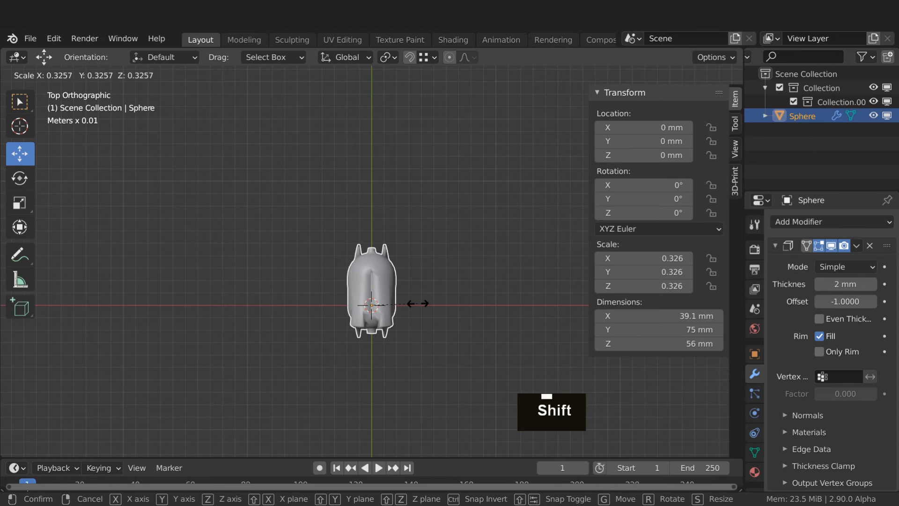
pyautogui.keyDown('shift'); pyautogui.click(419, 305); pyautogui.keyUp('shift')
pyautogui.hotkey('ctrl', 'a')
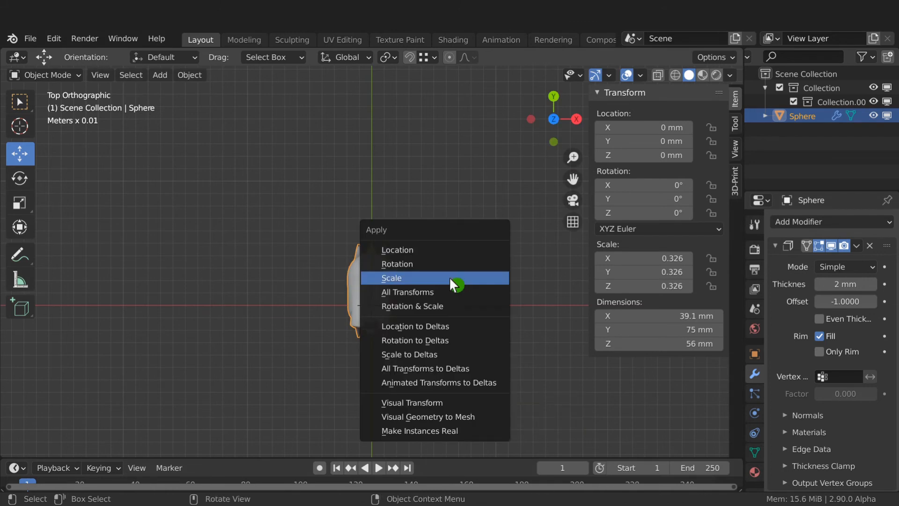
pyautogui.click(450, 281)
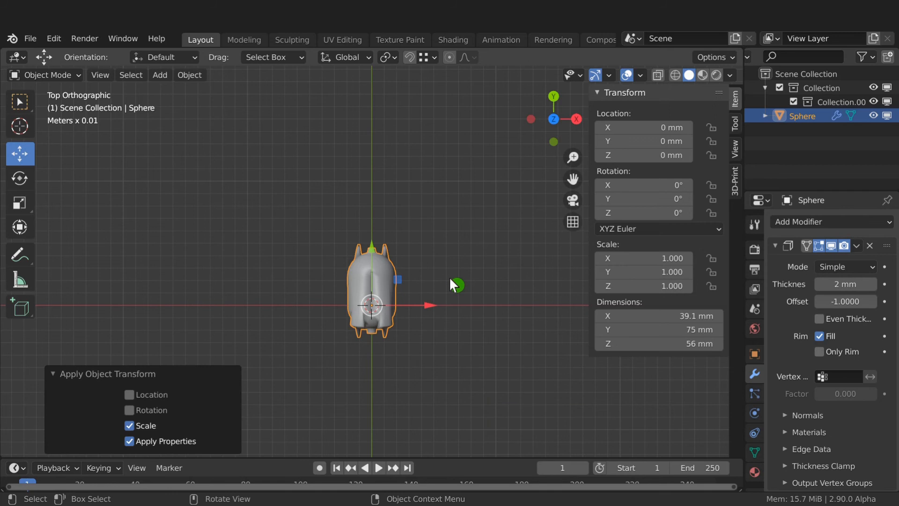
# - Hide the Solidify modifier in the viewport and snap the 3D cursor to the two central belly faces seen from below
pyautogui.click(830, 246)
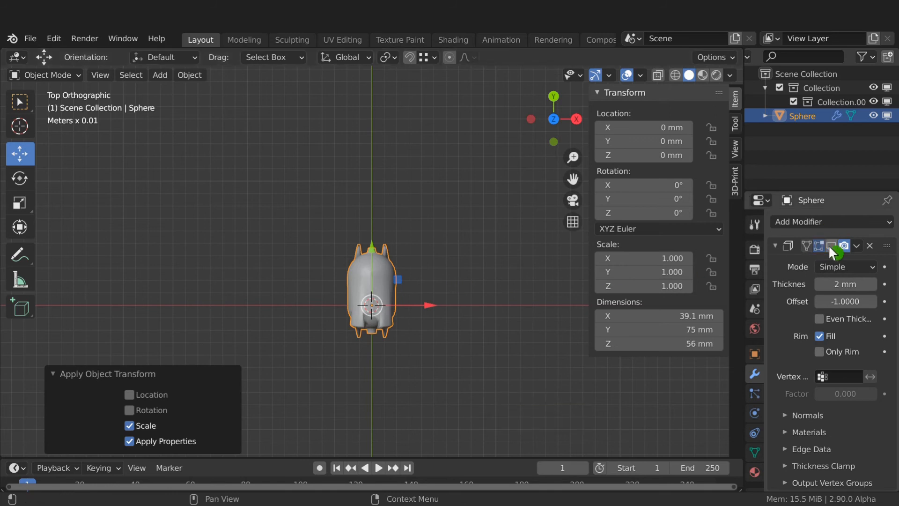
pyautogui.press('Tab')
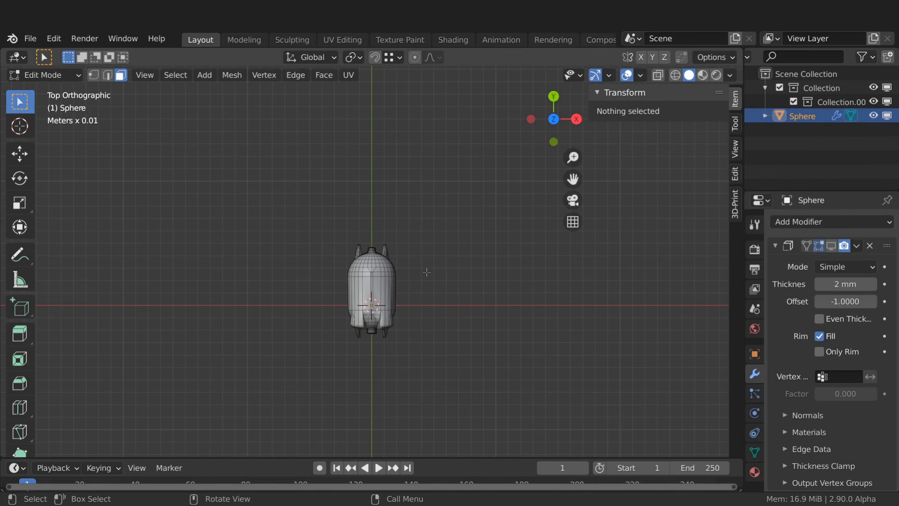
pyautogui.press('ctrl+KP_7')
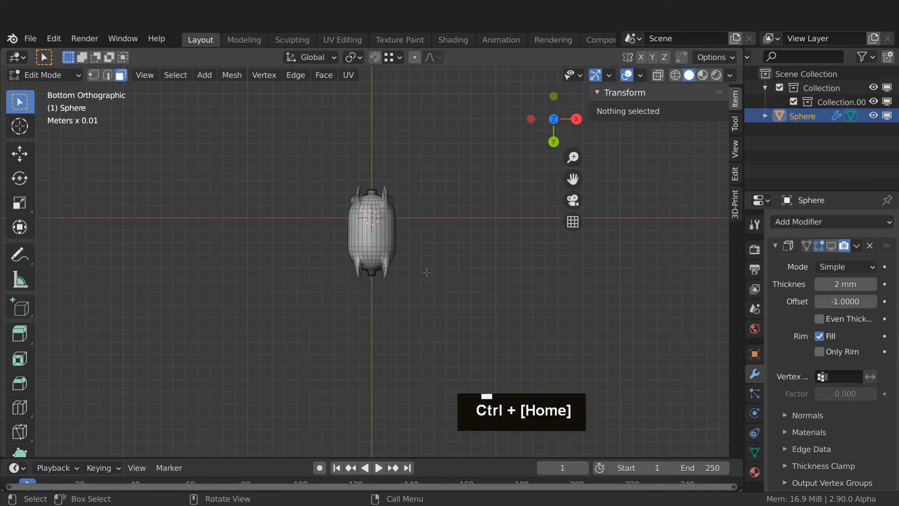
pyautogui.click(408, 307)
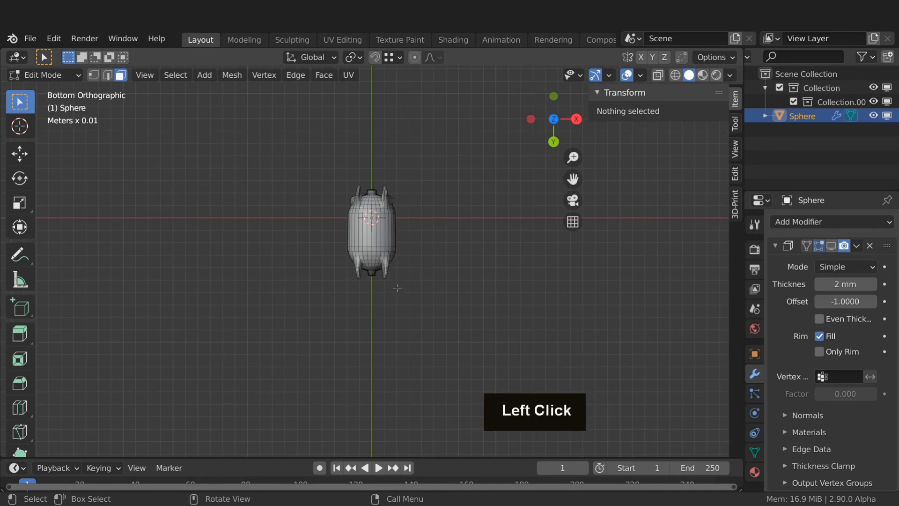
pyautogui.scroll(8, 384, 212)
pyautogui.click(384, 212)
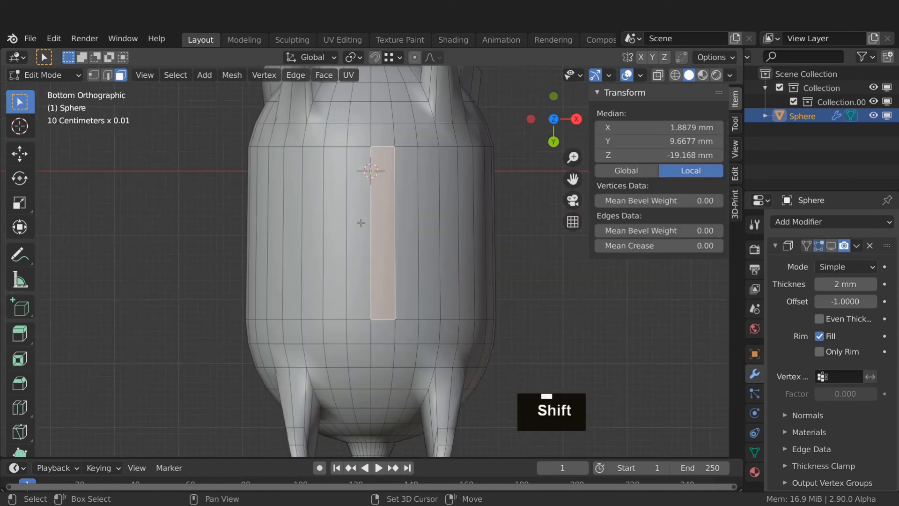
pyautogui.keyDown('shift'); pyautogui.click(361, 222); pyautogui.keyUp('shift')
pyautogui.hotkey('shift', 's')
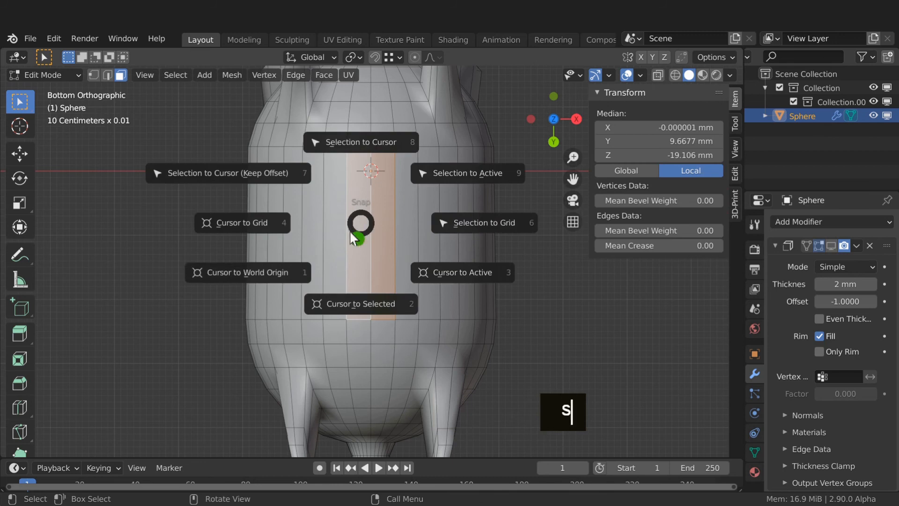
pyautogui.click(347, 294)
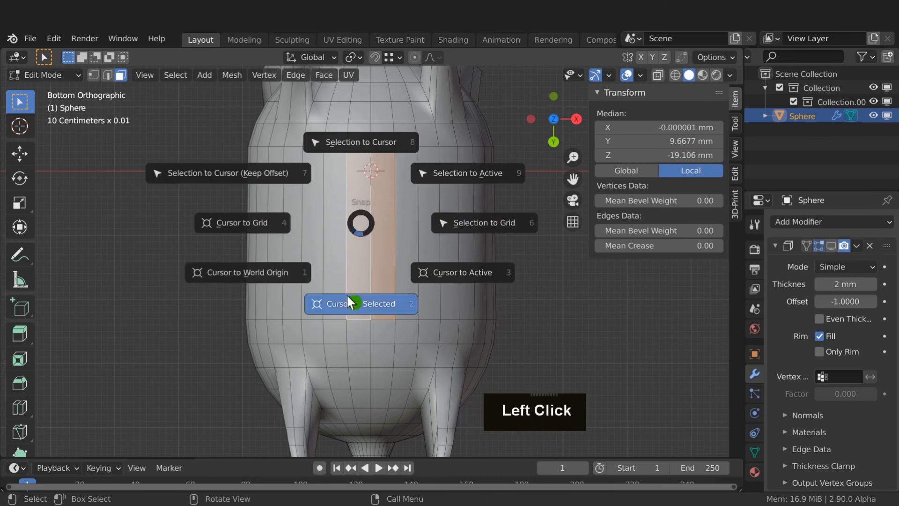
pyautogui.press('Tab')
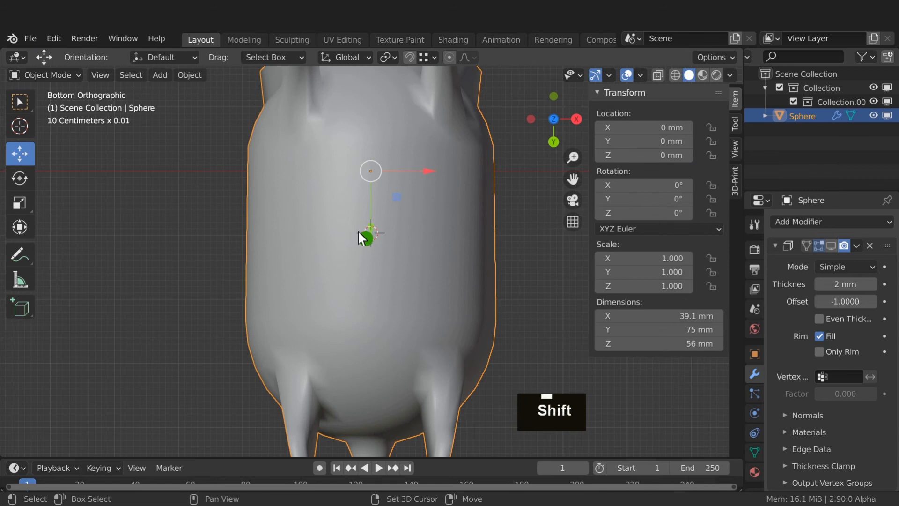
# - Add a mesh circle with 16 vertices and a 10 mm radius at the 3D cursor on the belly
pyautogui.hotkey('shift', 'a')
pyautogui.moveTo(349, 223)
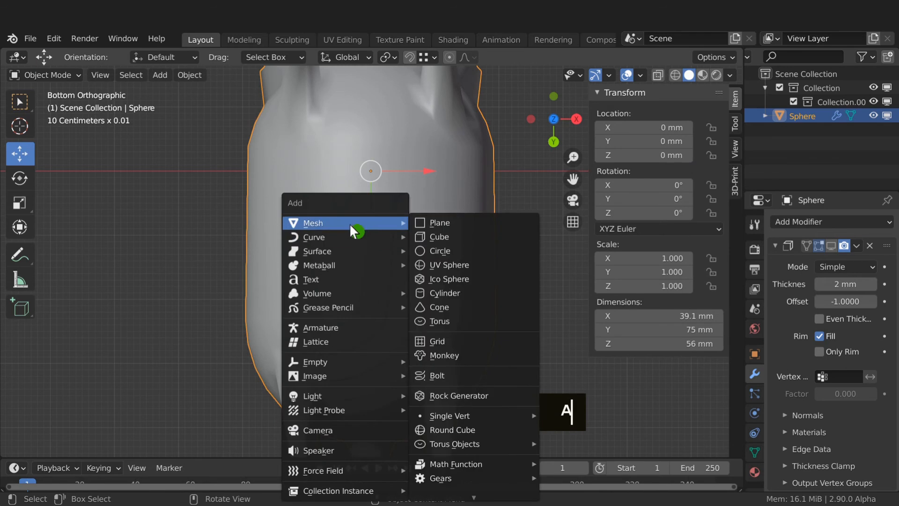
pyautogui.click(449, 251)
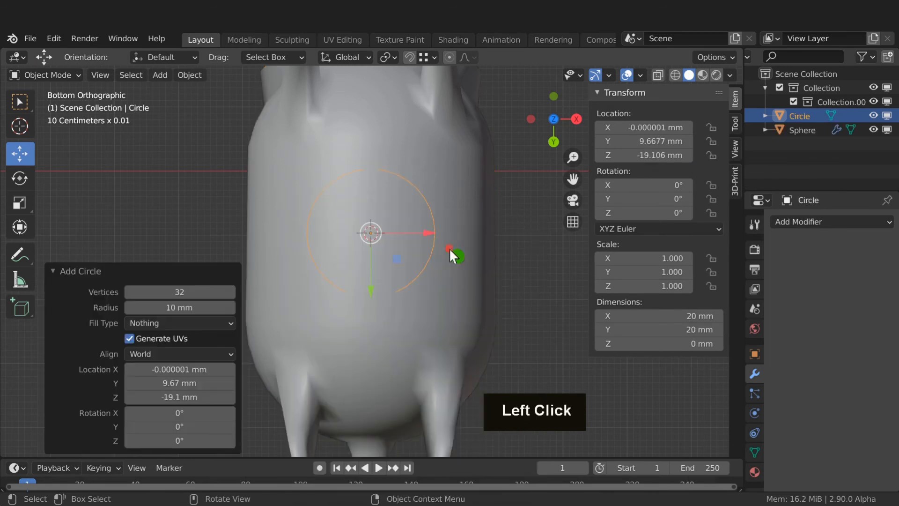
pyautogui.click(178, 291)
pyautogui.write('16')
pyautogui.press('Return')
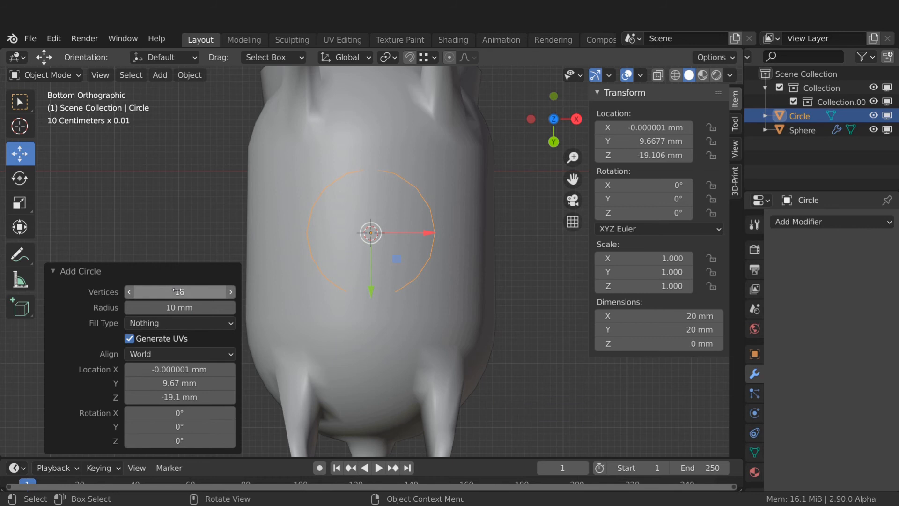
# - Open the circle and the pig body together in Edit Mode with vertex selection and deselect everything
pyautogui.keyDown('shift'); pyautogui.click(427, 291); pyautogui.keyUp('shift')
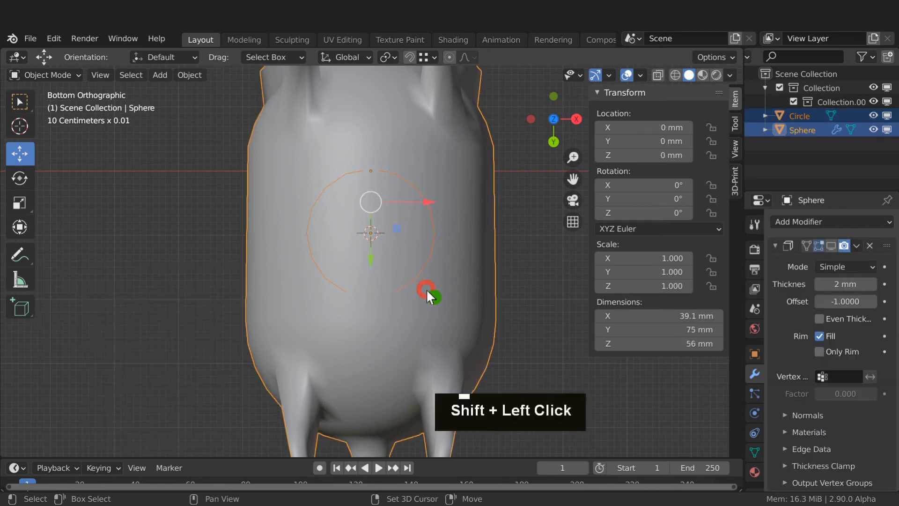
pyautogui.press('Tab')
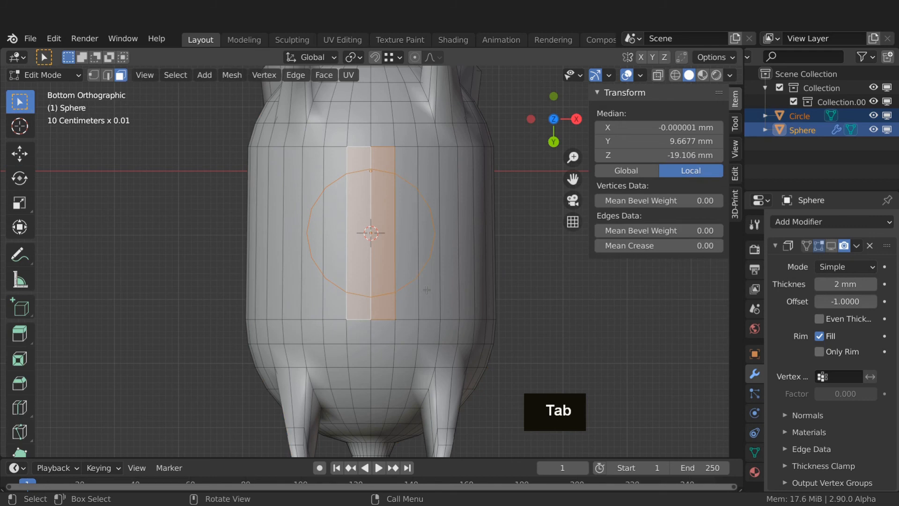
pyautogui.press('1')
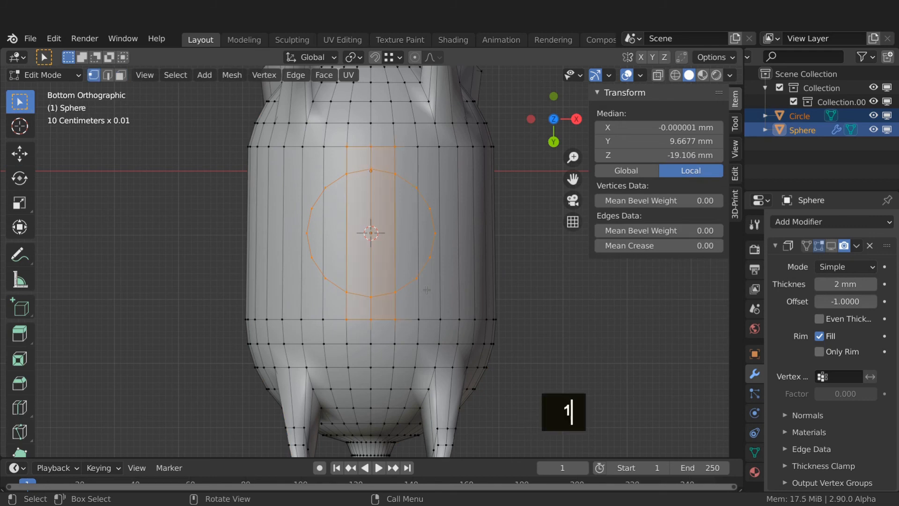
pyautogui.hotkey('alt', 'a')
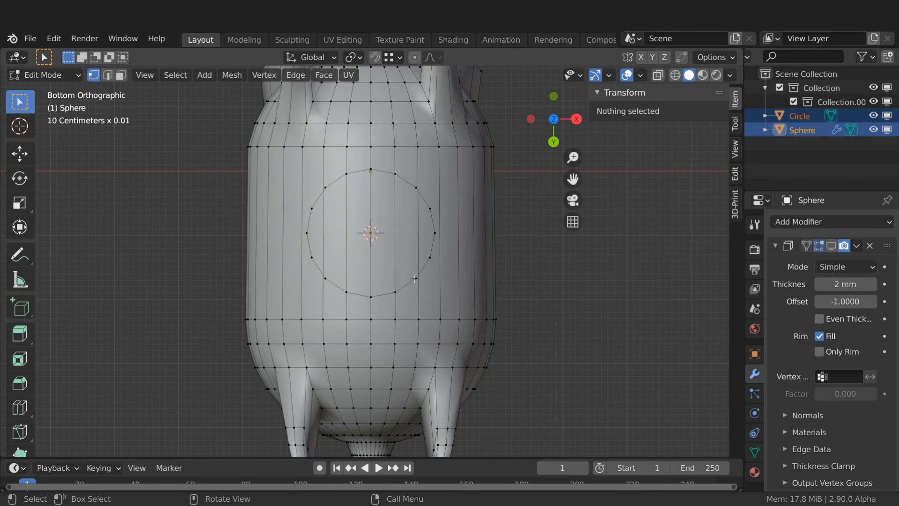
# - Select the whole belly circle and scale it uniformly by about 1.256
pyautogui.press('l')
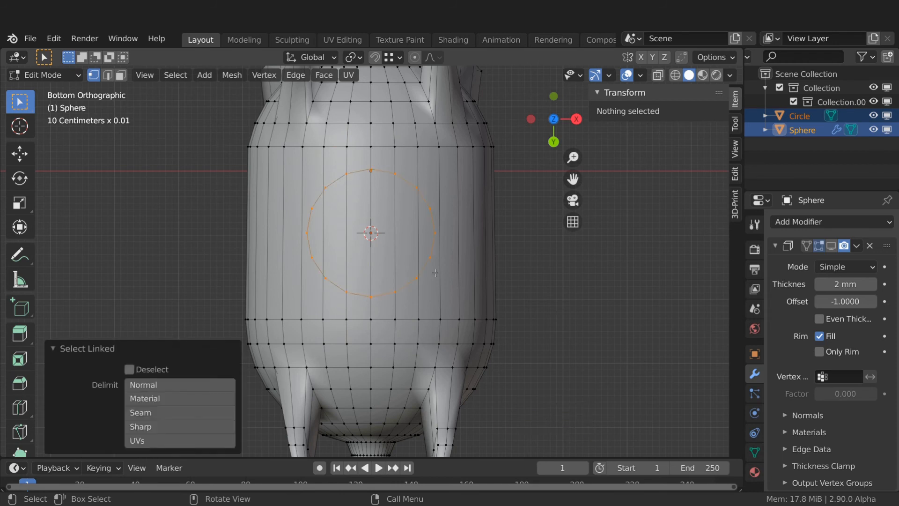
pyautogui.press('s')
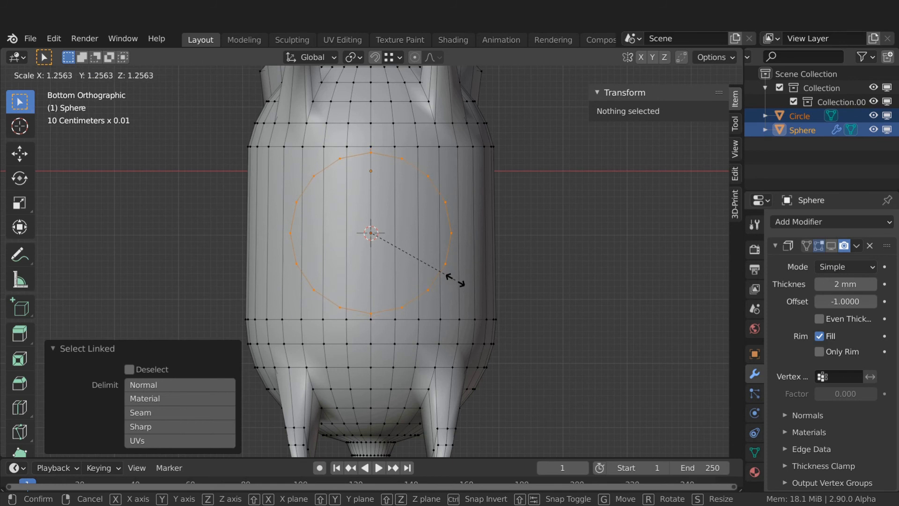
pyautogui.click(455, 280)
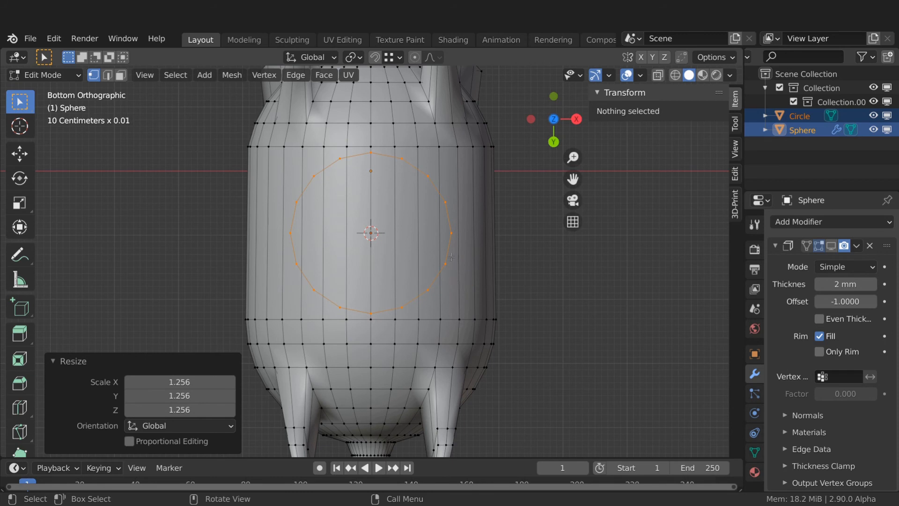
# - Knife-cut a closed loop into the pig's belly mesh, following the circle's outline across the lengthwise edges
pyautogui.press('k')
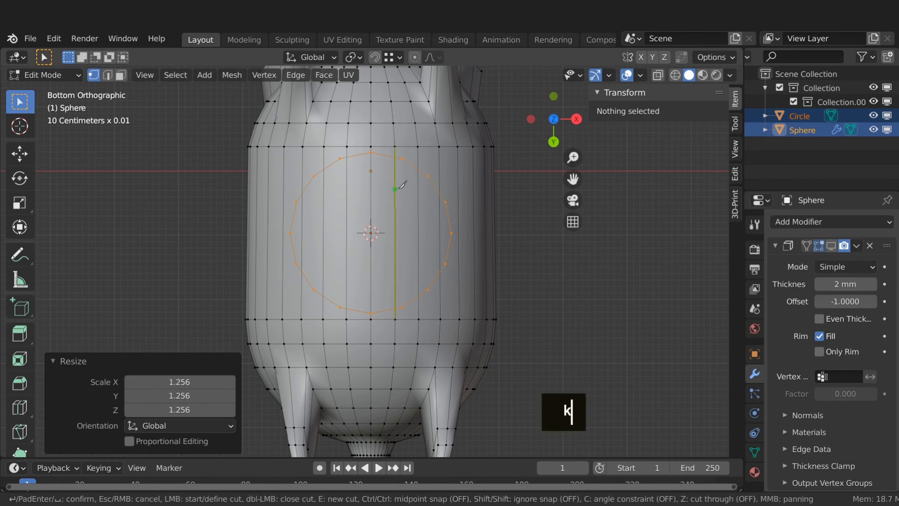
pyautogui.click(371, 151)
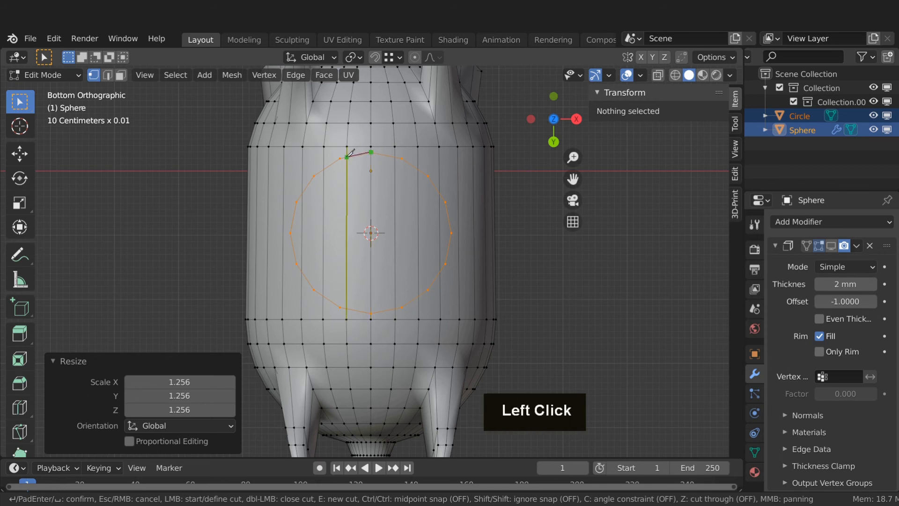
pyautogui.click(347, 156)
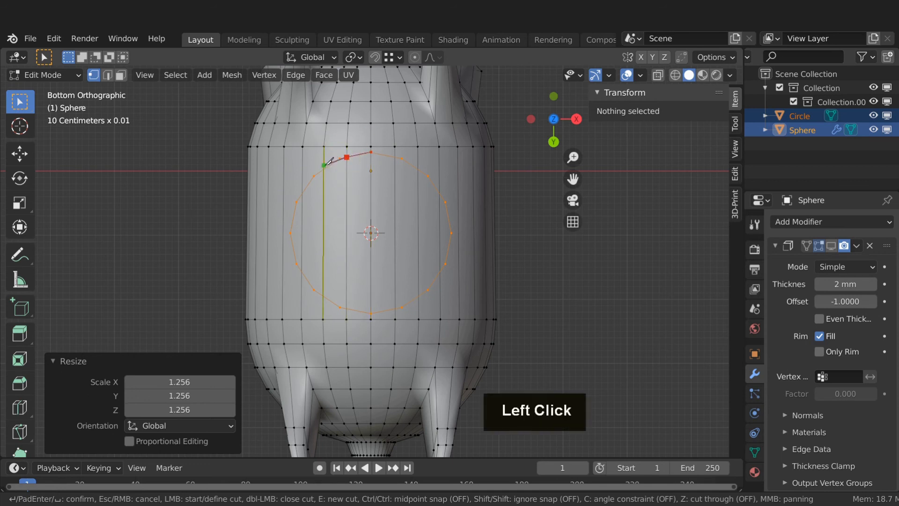
pyautogui.click(324, 170)
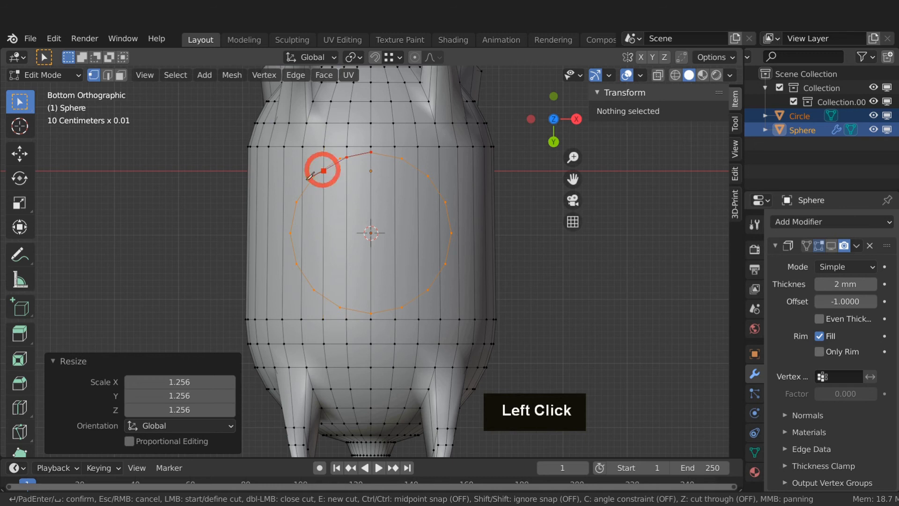
pyautogui.click(302, 195)
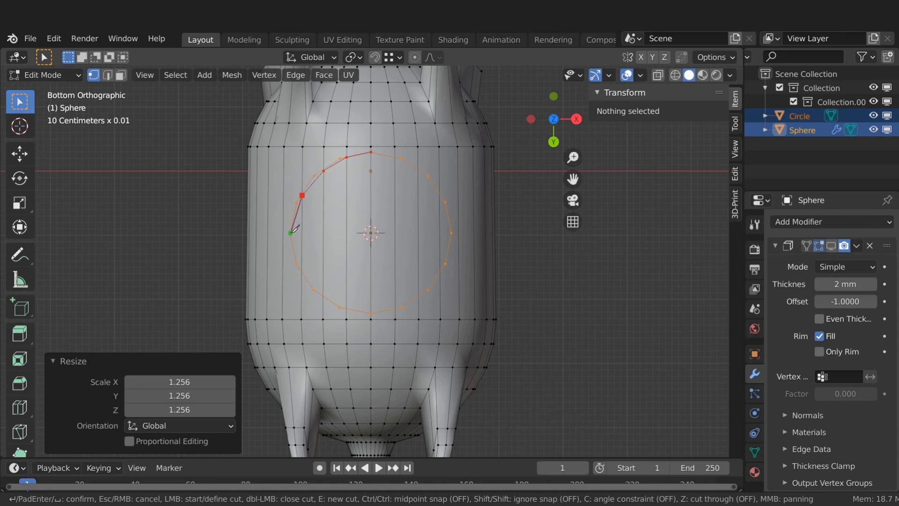
pyautogui.click(290, 233)
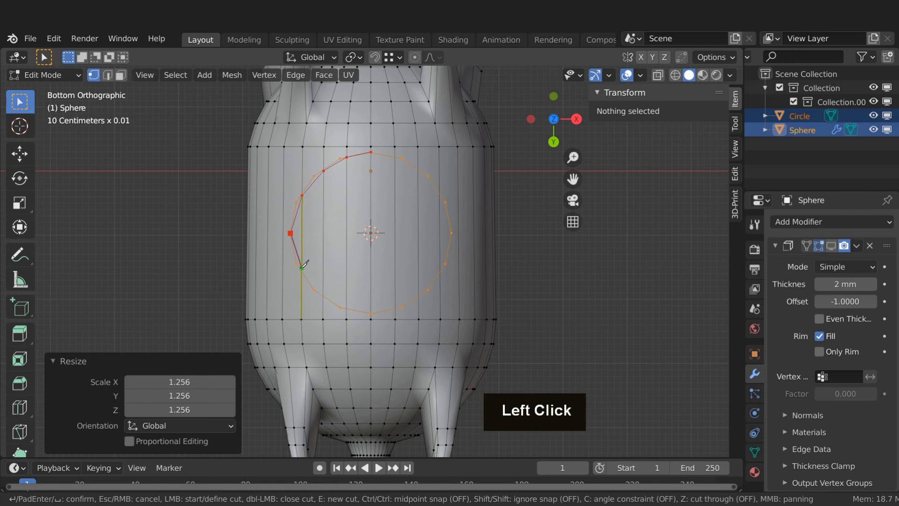
pyautogui.click(323, 296)
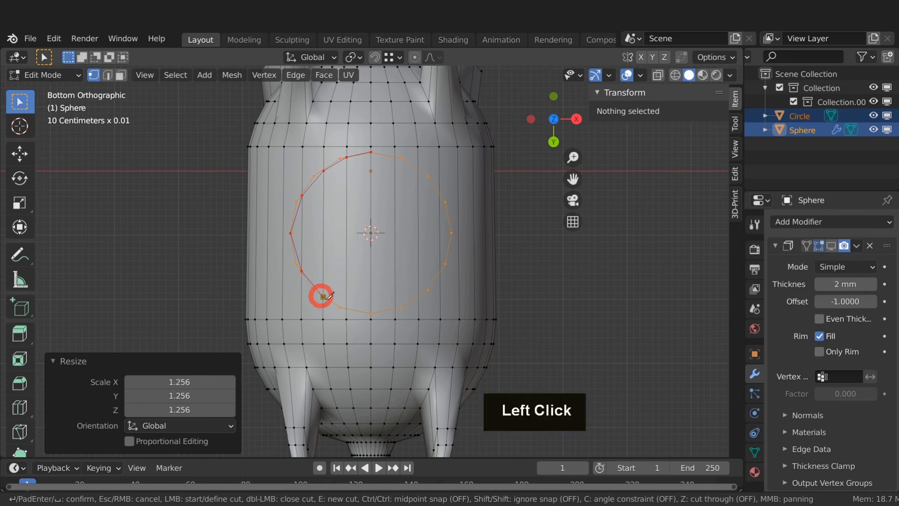
pyautogui.click(370, 311)
pyautogui.click(397, 309)
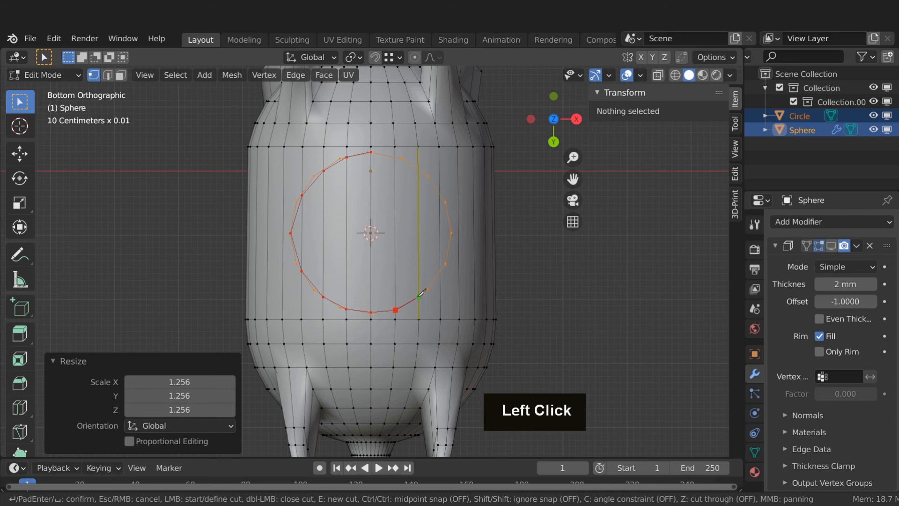
pyautogui.click(418, 296)
pyautogui.click(440, 270)
pyautogui.click(452, 233)
pyautogui.click(440, 191)
pyautogui.click(418, 169)
pyautogui.click(395, 157)
pyautogui.click(371, 151)
pyautogui.press('Return')
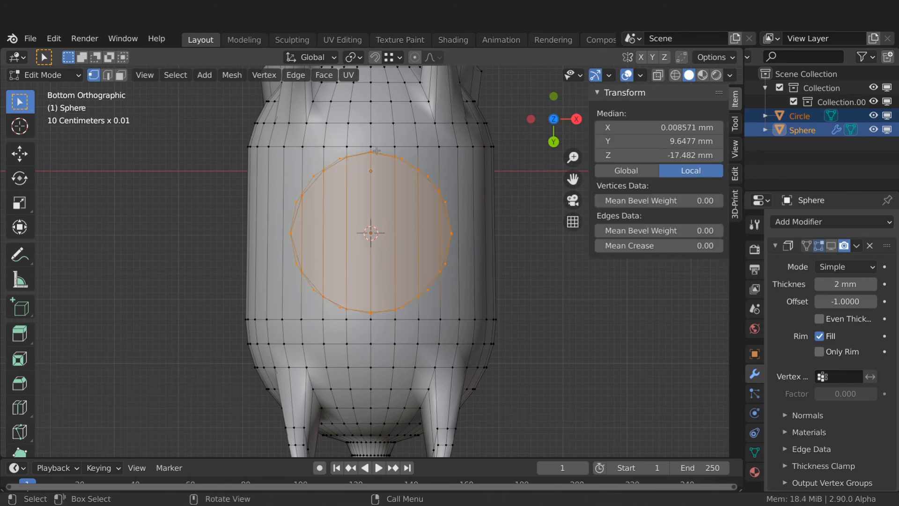
# - Return to Object Mode, hide the guide circle in the viewport and keep the pig body selected
pyautogui.press('Tab')
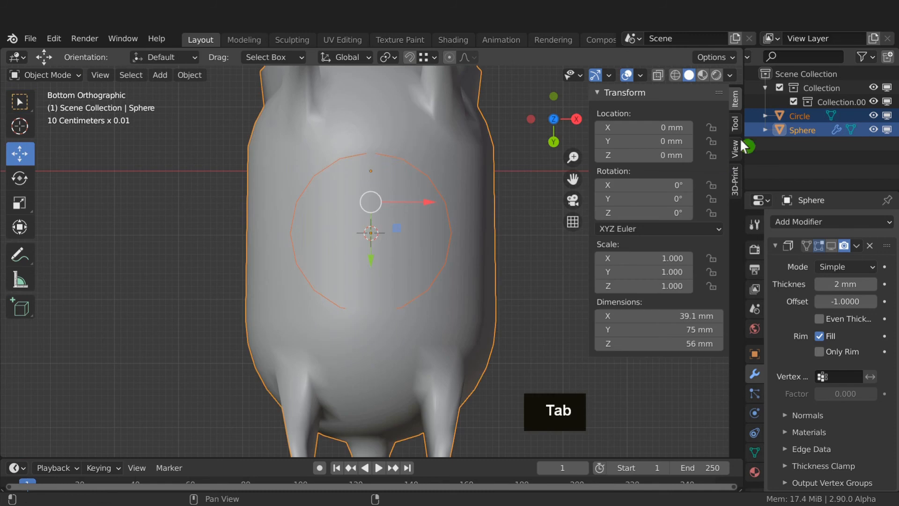
pyautogui.click(886, 116)
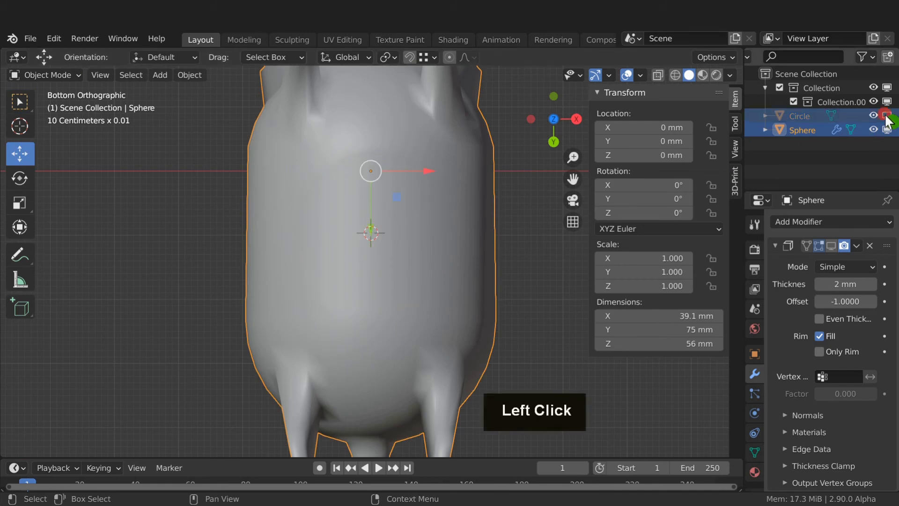
pyautogui.click(429, 220)
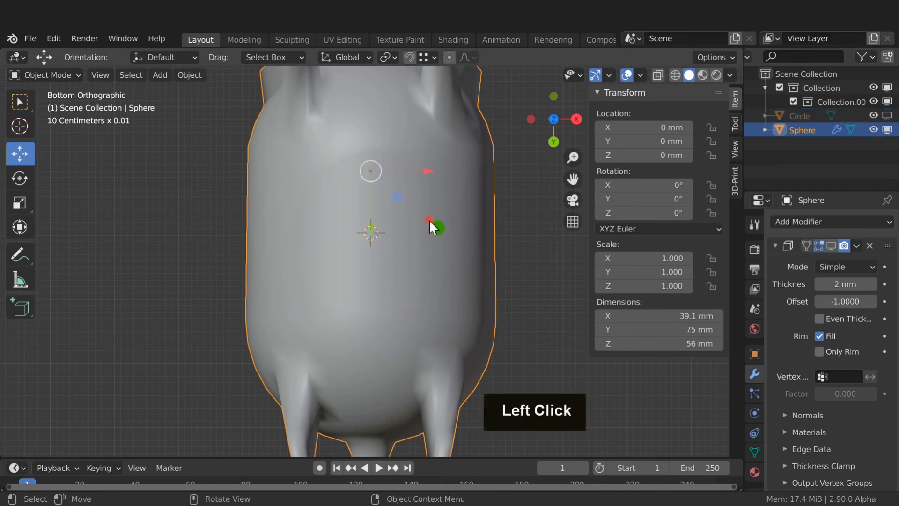
# - Delete the pig's faces inside the circular belly cut
pyautogui.press('Tab')
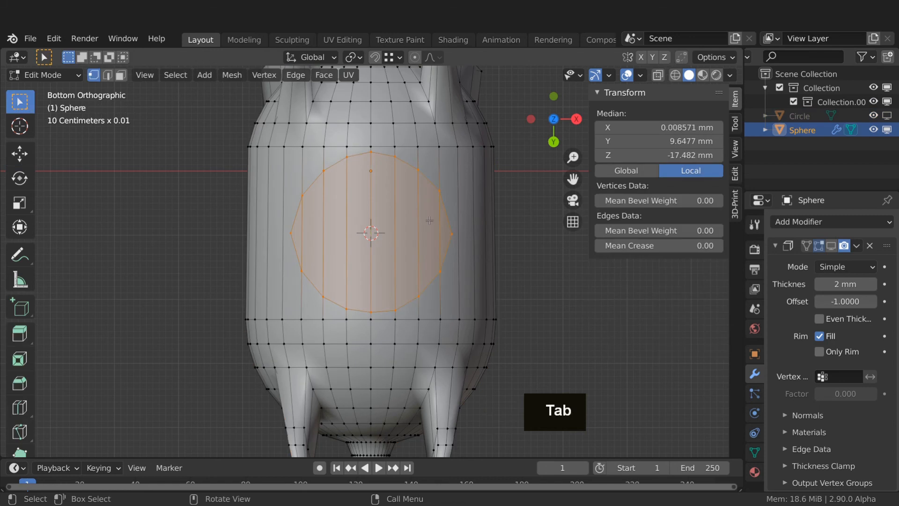
pyautogui.press('3')
pyautogui.press('x')
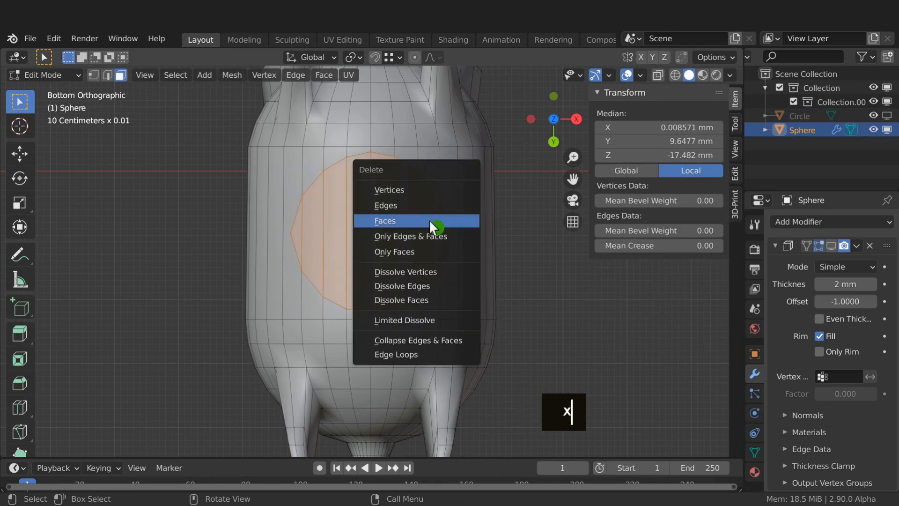
pyautogui.click(429, 220)
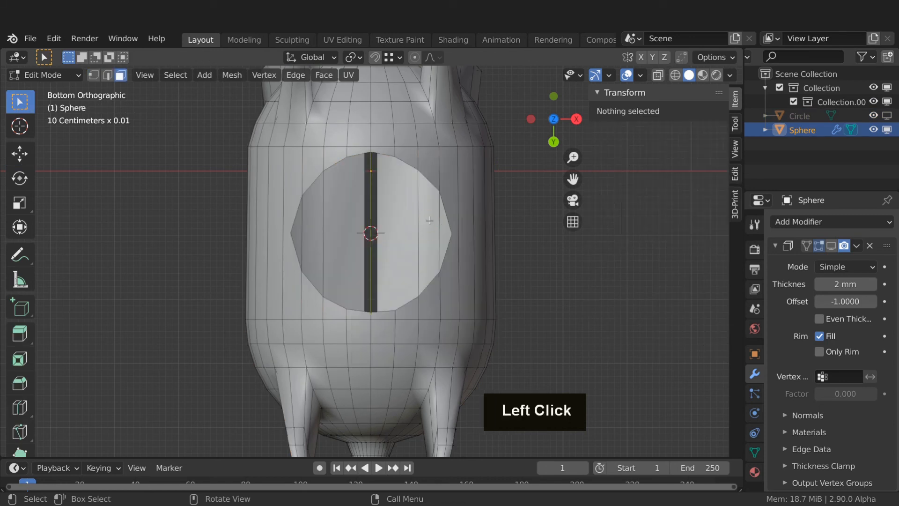
# - Add one centred loop cut across the body on each side of the belly opening, without sliding it
pyautogui.press('1')
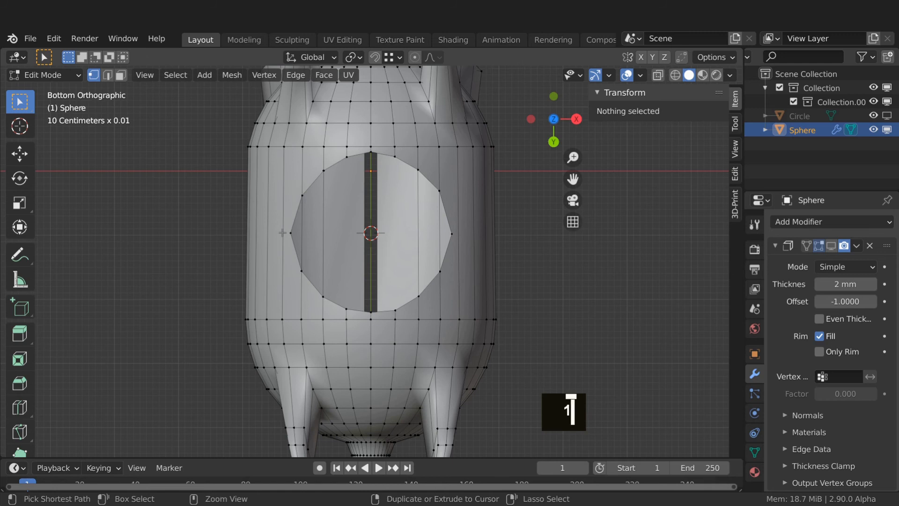
pyautogui.hotkey('ctrl', 'r')
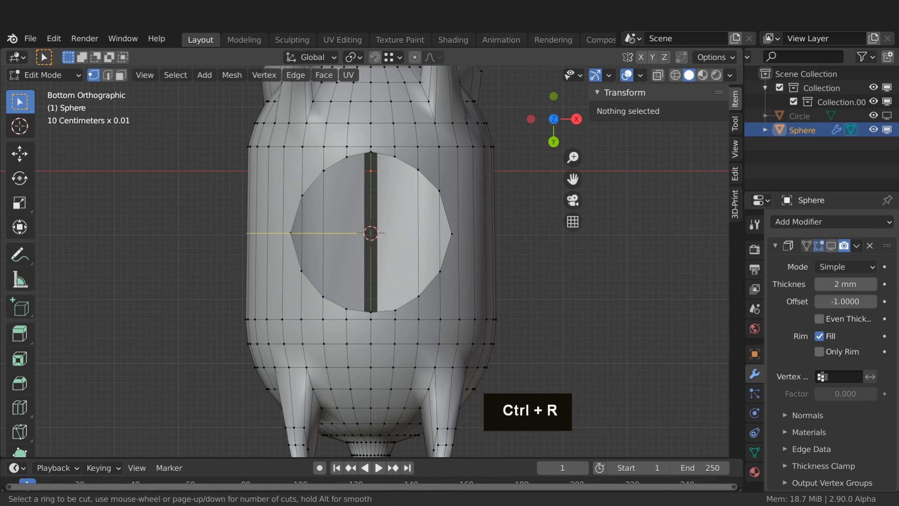
pyautogui.click(283, 231)
pyautogui.rightClick(283, 232)
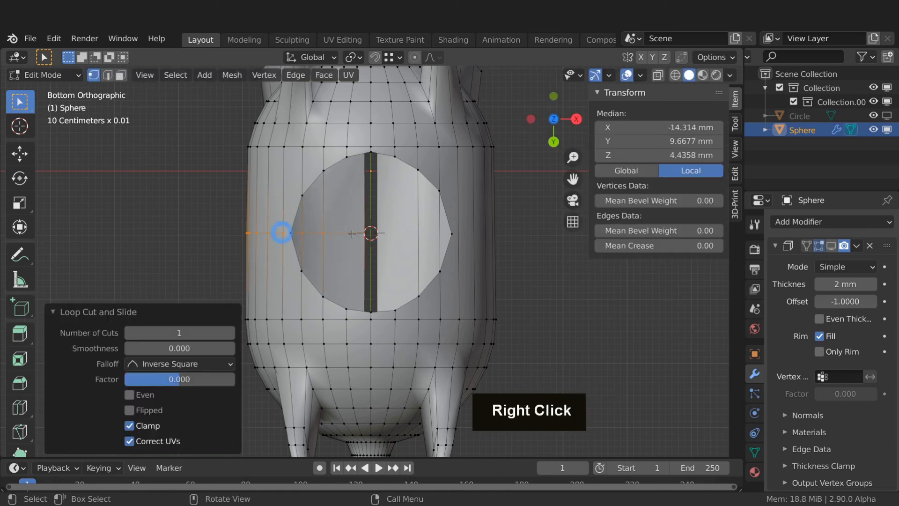
pyautogui.hotkey('ctrl', 'r')
pyautogui.click(468, 238)
pyautogui.rightClick(469, 239)
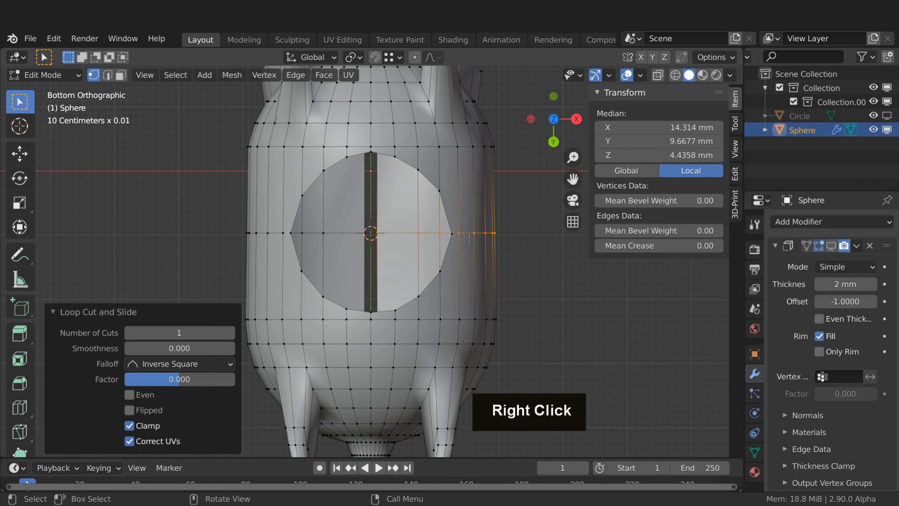
# - Connect the outermost rim vertex on each side of the opening to the neighbouring loop-cut vertex
pyautogui.click(458, 233)
pyautogui.keyDown('shift'); pyautogui.click(451, 233); pyautogui.keyUp('shift')
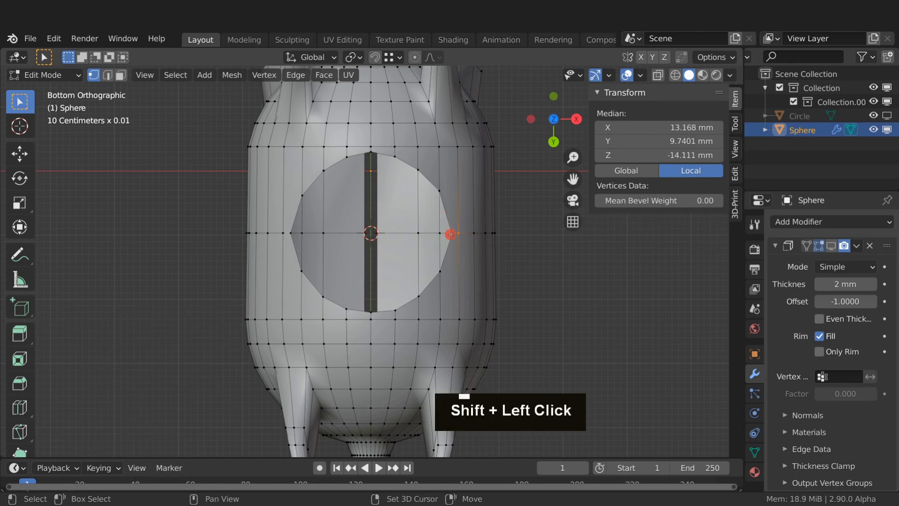
pyautogui.press('j')
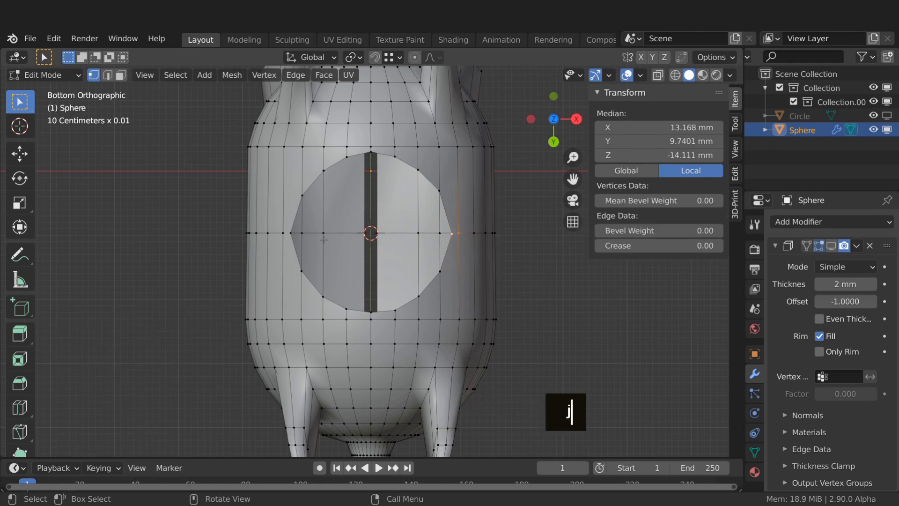
pyautogui.click(286, 232)
pyautogui.keyDown('shift'); pyautogui.click(283, 231); pyautogui.keyUp('shift')
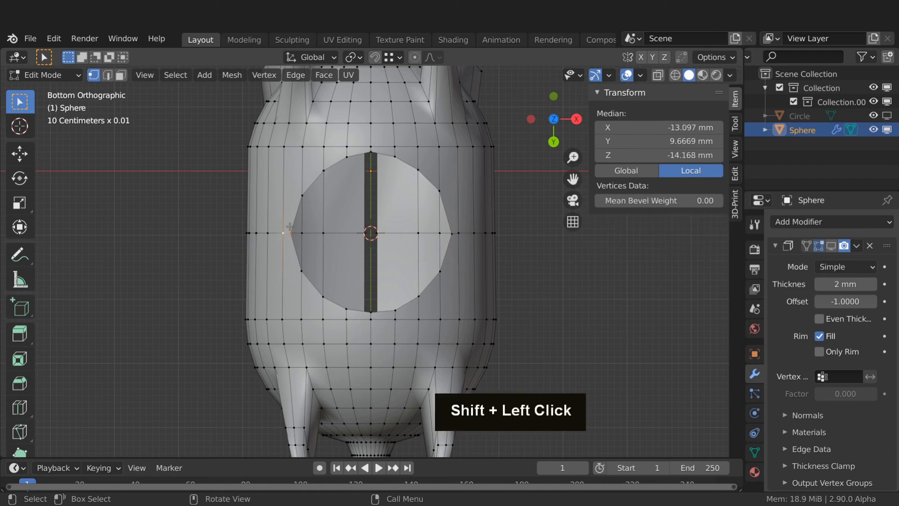
# - Make the opening's rim loop a regular circle with LoopTools and rotate it about -7.88° in the bottom view
pyautogui.keyDown('alt'); pyautogui.click(290, 226); pyautogui.keyUp('alt')
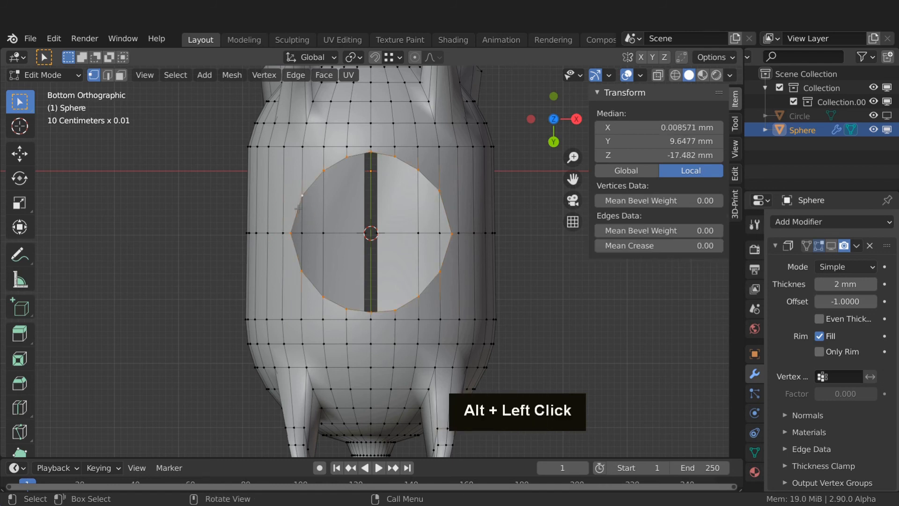
pyautogui.rightClick(298, 208)
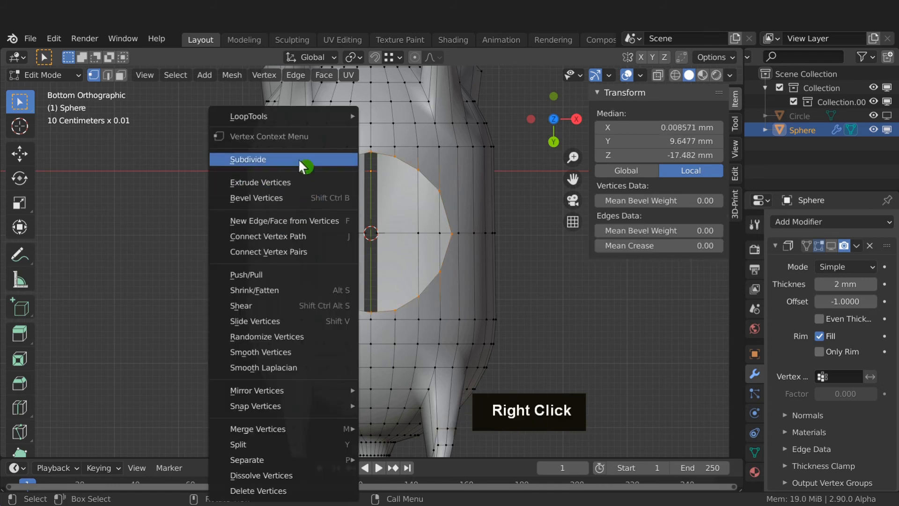
pyautogui.moveTo(302, 116)
pyautogui.click(394, 130)
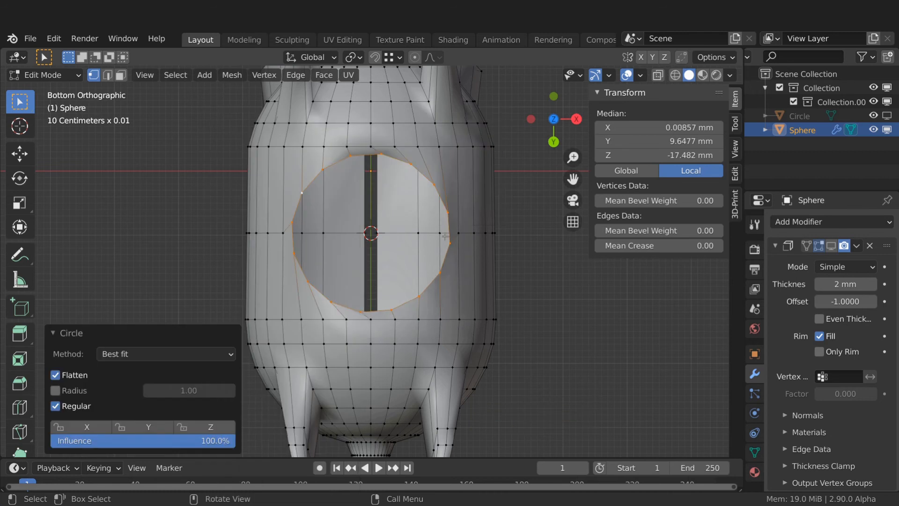
pyautogui.press('r')
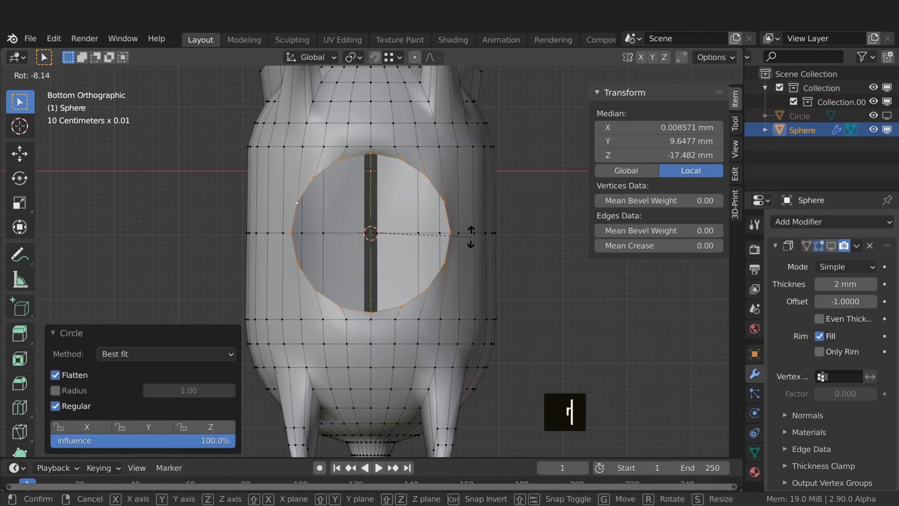
pyautogui.click(471, 236)
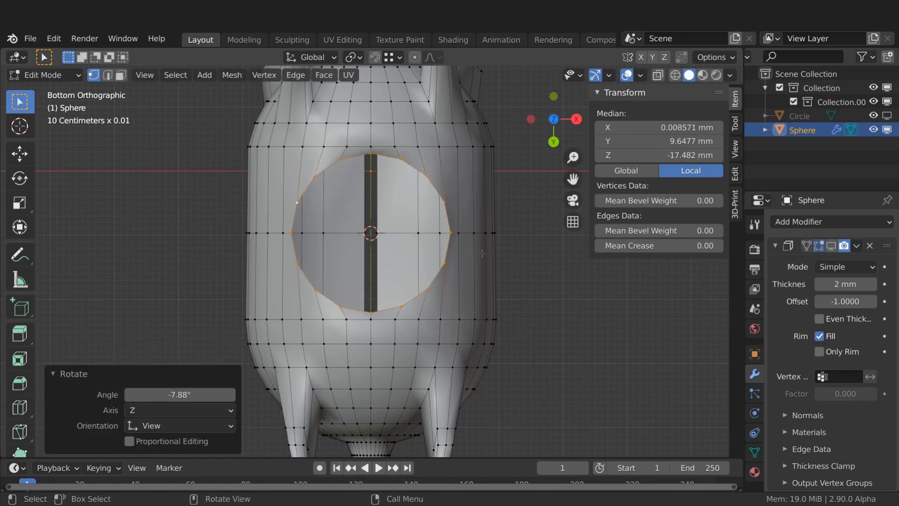
# - Extrude the opening's rim loop in place and scale the new loop inward to about 0.956
pyautogui.press('e')
pyautogui.rightClick(499, 270)
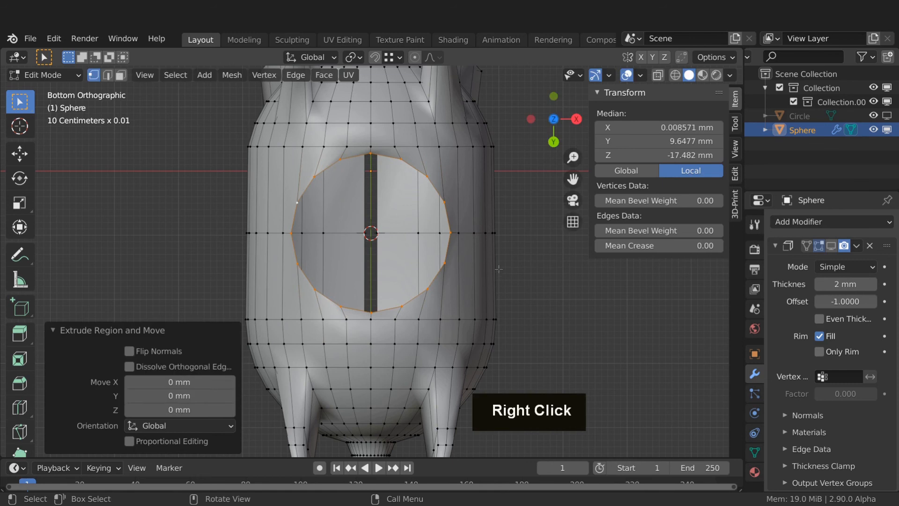
pyautogui.press('s')
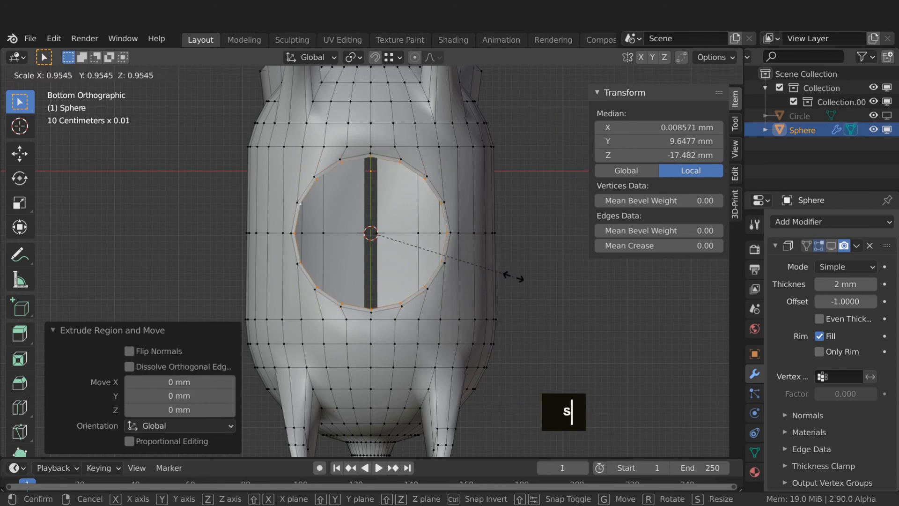
pyautogui.click(513, 275)
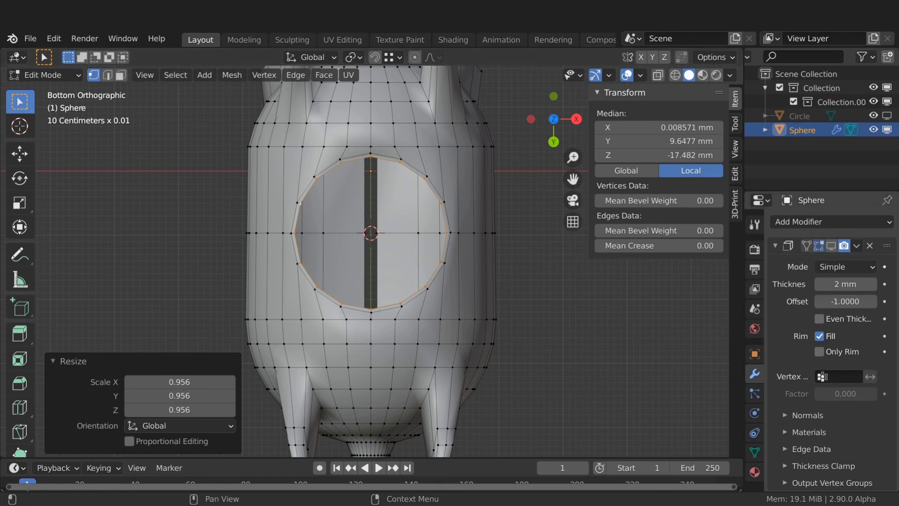
# - Return to Object Mode and show the Solidify modifier in the viewport
pyautogui.press('Tab')
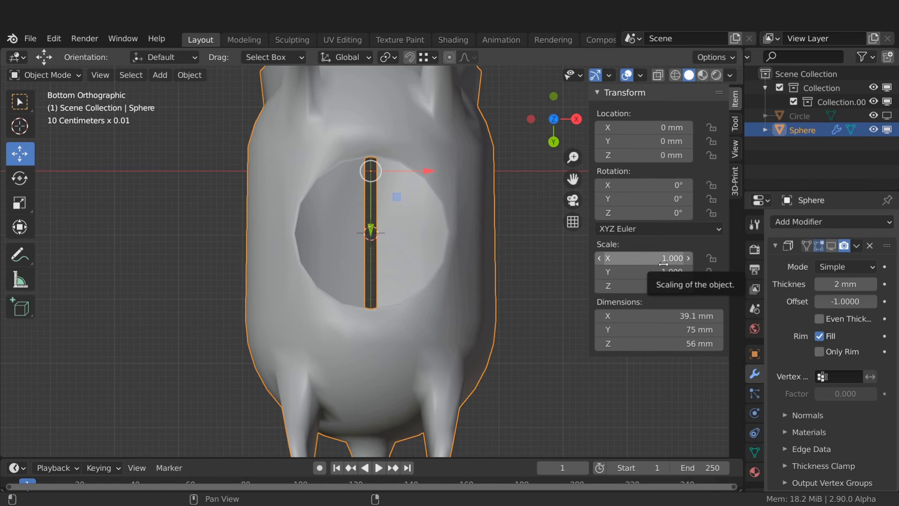
pyautogui.click(829, 245)
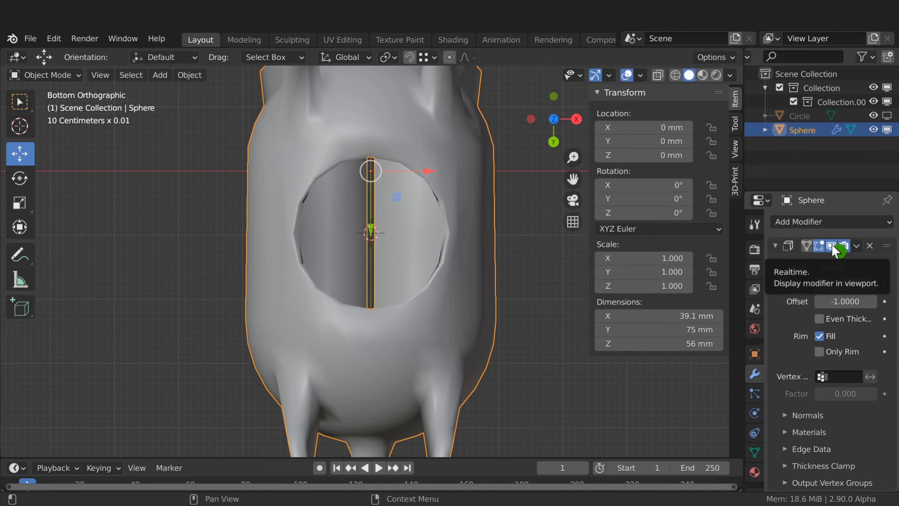
# - Apply the Solidify modifier to the pig and add a level 2 Subdivision Surface modifier
pyautogui.hotkey('ctrl', 'a')
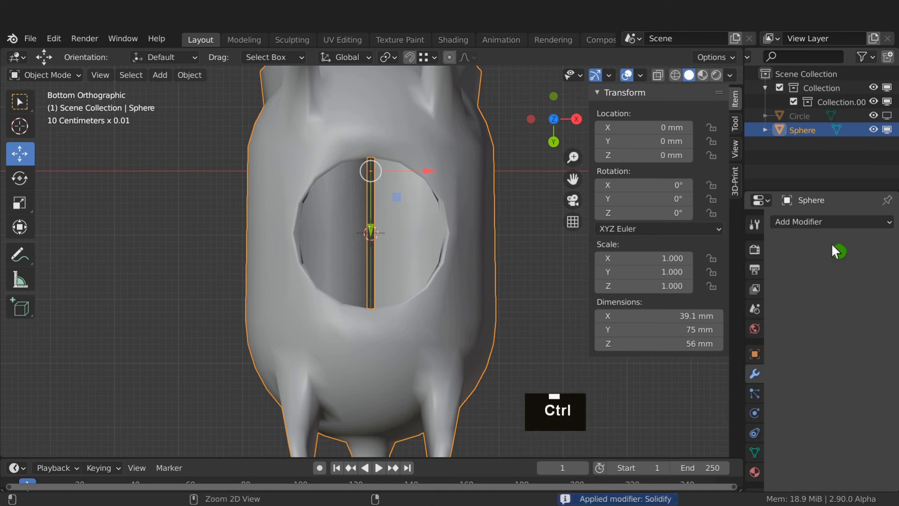
pyautogui.hotkey('ctrl', '2')
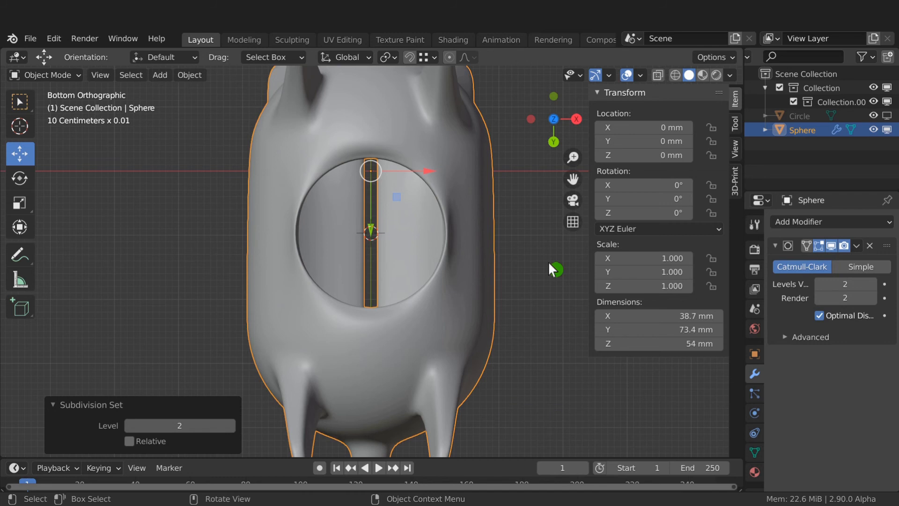
pyautogui.click(380, 218)
# - Examine the subdivided pig's feet, legs and overall shape in Edit Mode
pyautogui.press('Tab')
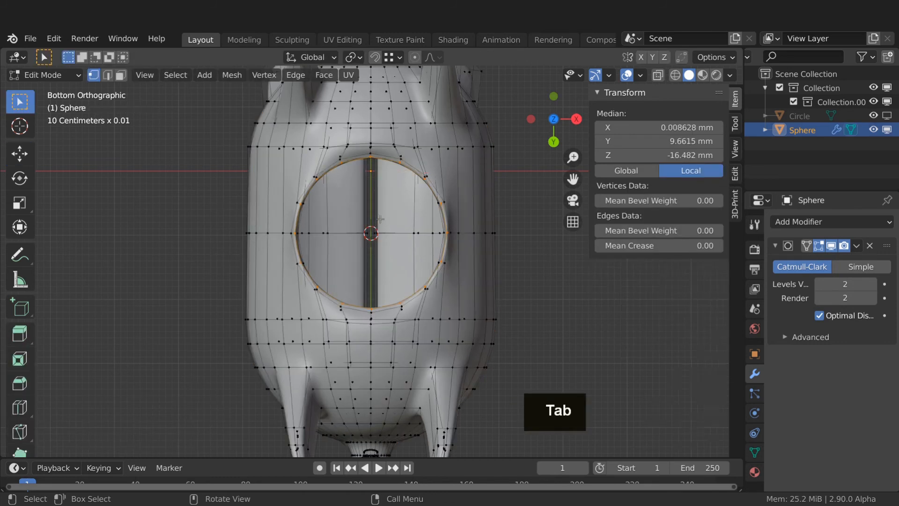
pyautogui.scroll(-3, 380, 217)
pyautogui.moveTo(380, 217); pyautogui.dragTo(328, 342, button='middle')
pyautogui.scroll(-1, 328, 324)
pyautogui.scroll(1, 320, 291)
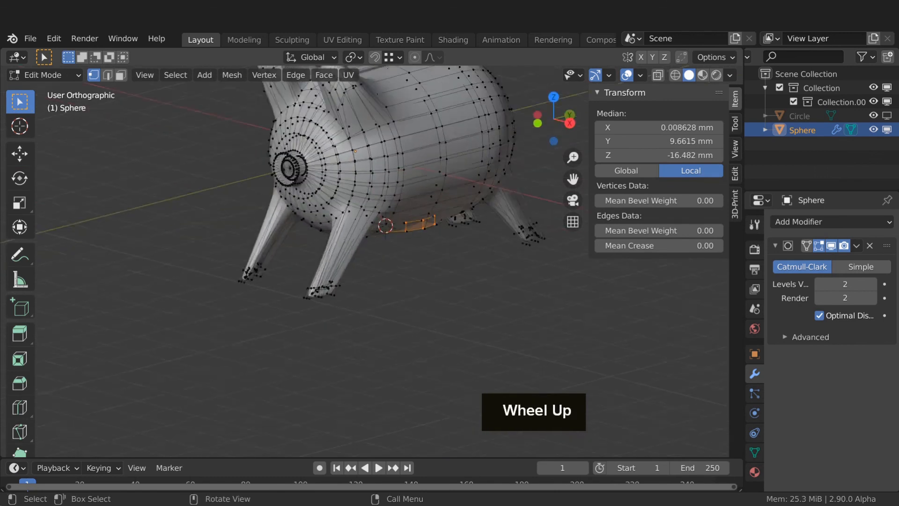
pyautogui.scroll(2, 320, 291)
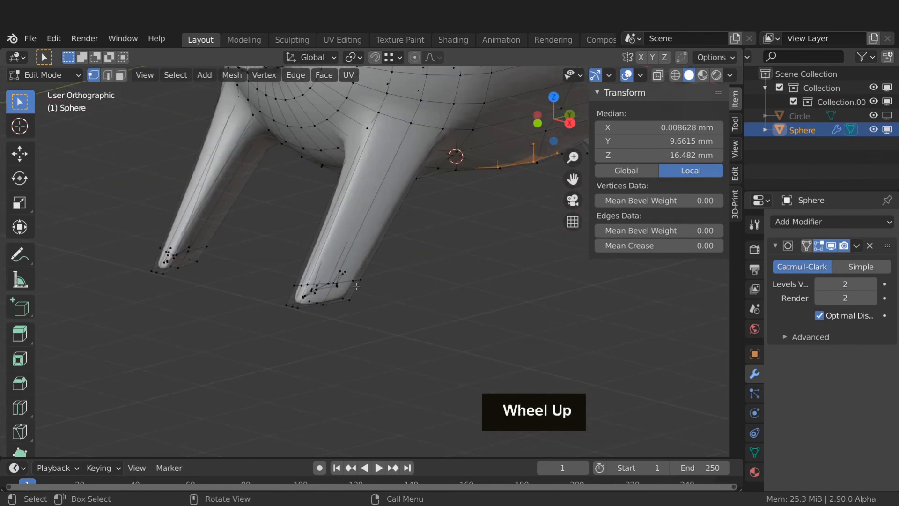
pyautogui.scroll(-5, 357, 286)
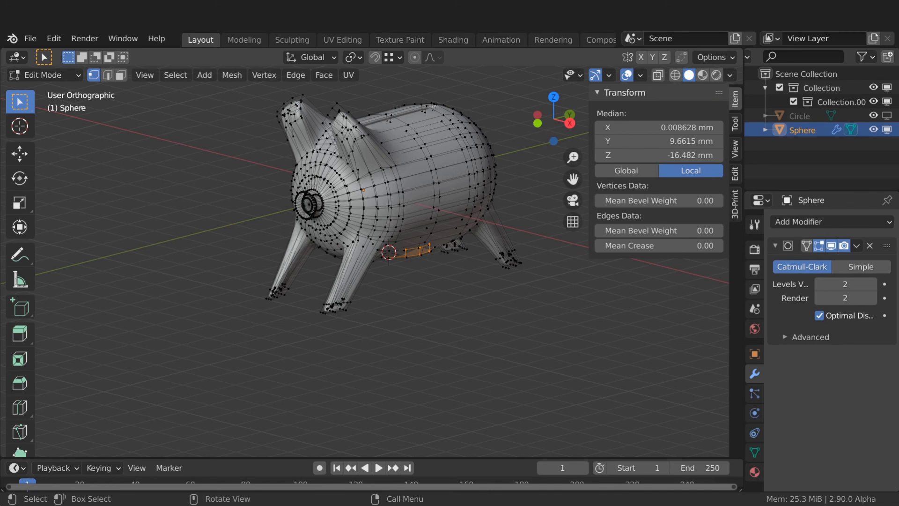
# - Select the loop of faces lining the slot on the pig's back and delete those faces
pyautogui.scroll(5, 388, 157)
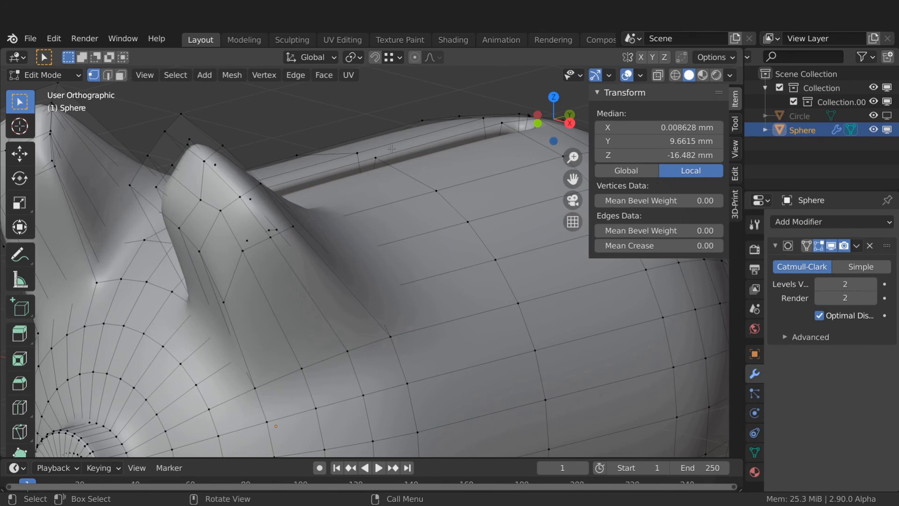
pyautogui.press('3')
pyautogui.keyDown('alt'); pyautogui.click(482, 123); pyautogui.keyUp('alt')
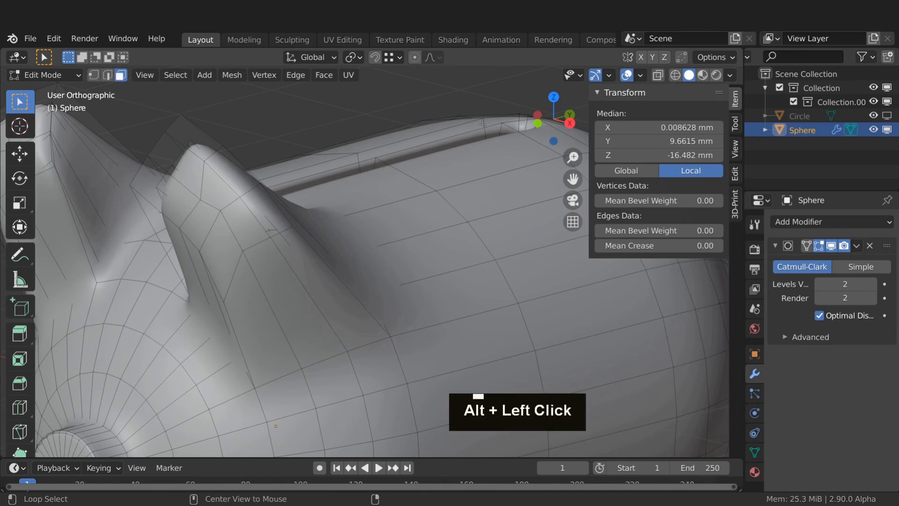
pyautogui.moveTo(483, 123); pyautogui.dragTo(349, 142, button='middle')
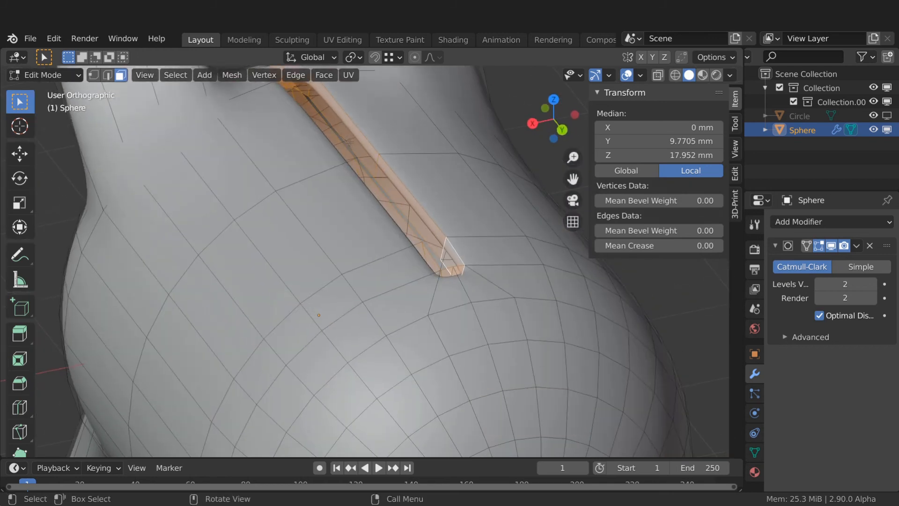
pyautogui.press('Delete')
pyautogui.click(349, 142)
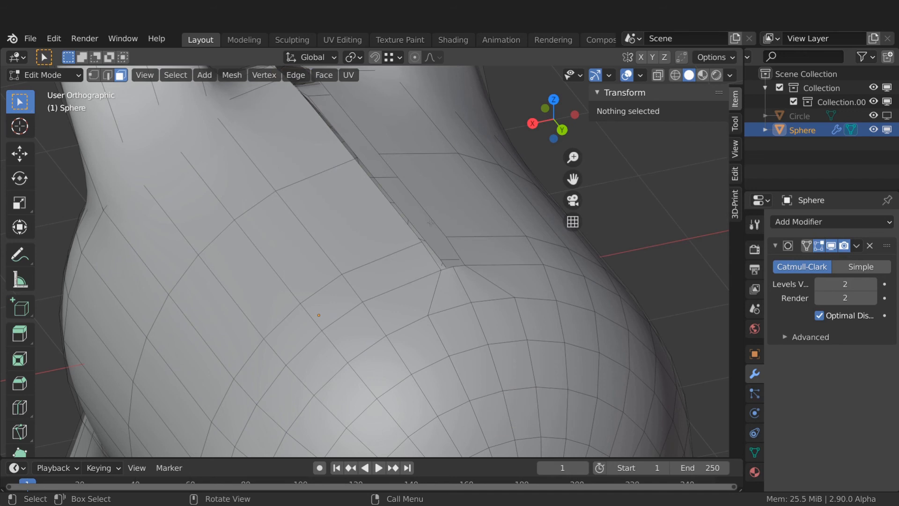
# - Select the loop of rim faces joining the inner and outer walls at the belly opening and delete those faces
pyautogui.scroll(-6, 430, 223)
pyautogui.moveTo(431, 222); pyautogui.dragTo(378, 369, button='middle')
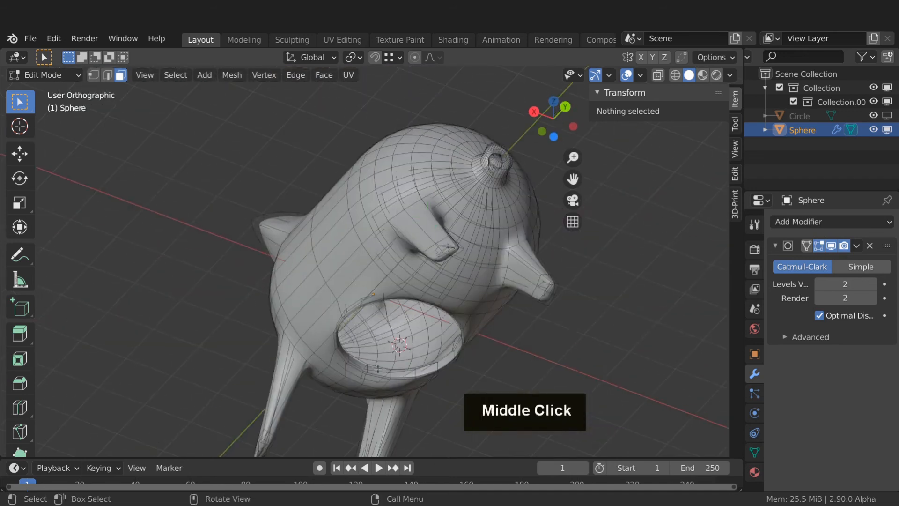
pyautogui.scroll(6, 378, 369)
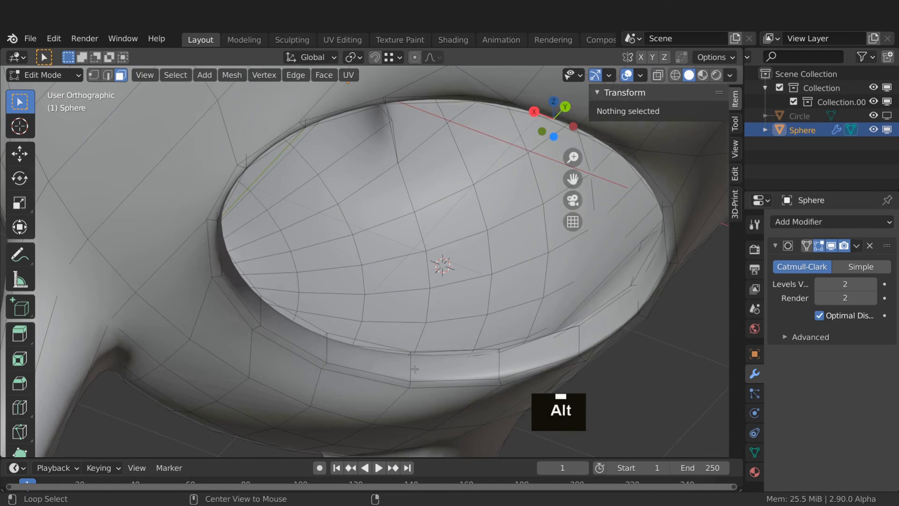
pyautogui.keyDown('alt'); pyautogui.click(412, 372); pyautogui.keyUp('alt')
pyautogui.press('x')
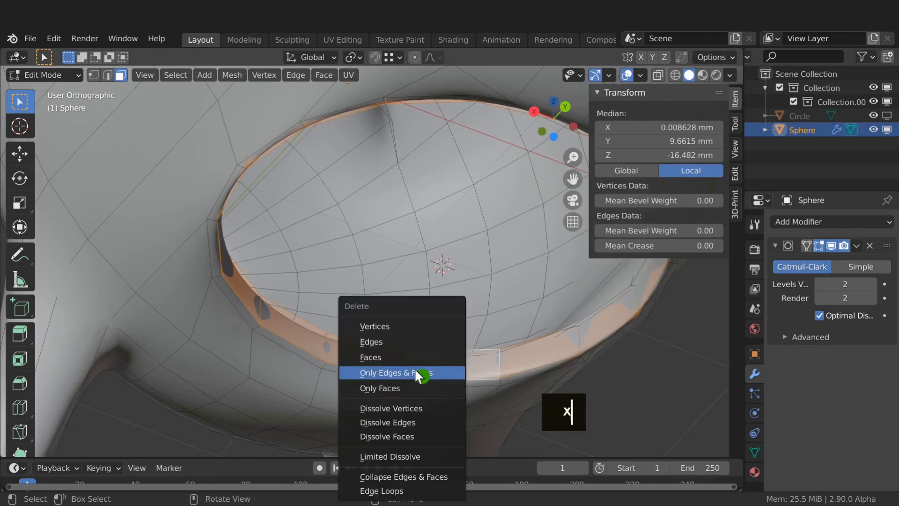
pyautogui.click(397, 352)
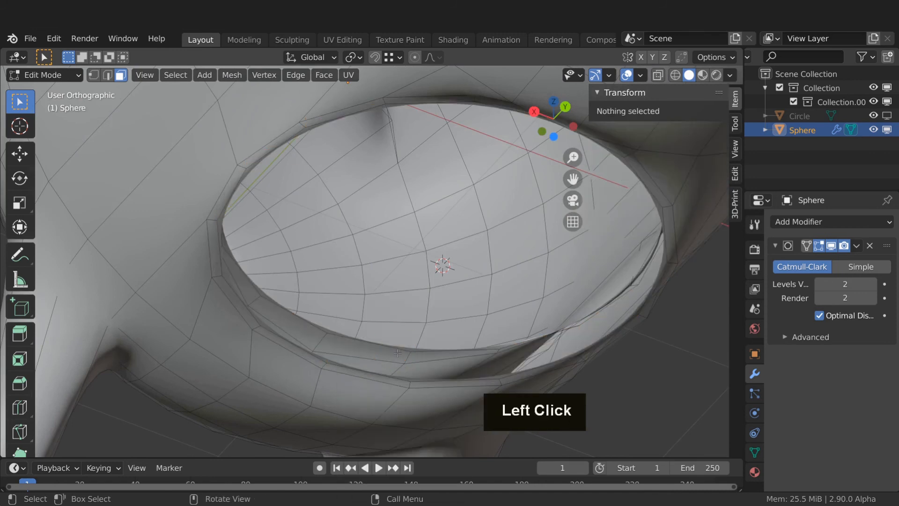
# - Separate the entire mesh by loose parts and return to Object Mode
pyautogui.press('a')
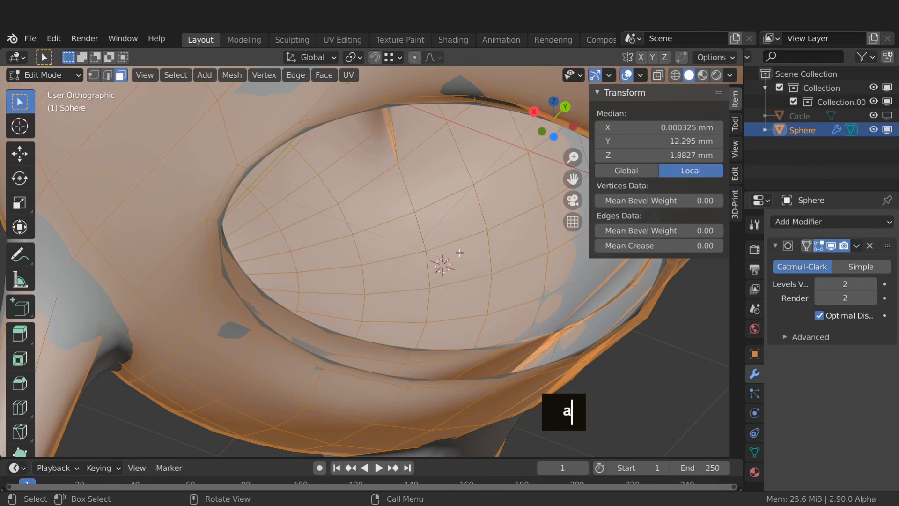
pyautogui.press('p')
pyautogui.click(451, 282)
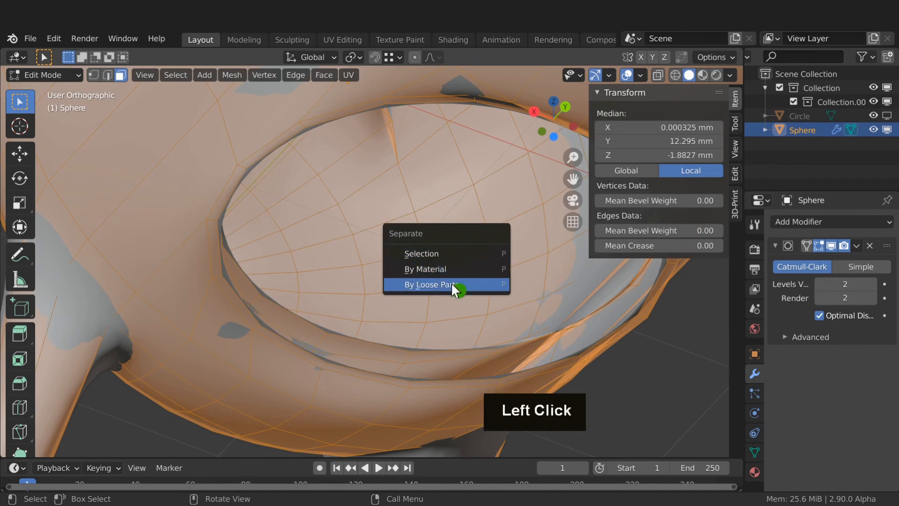
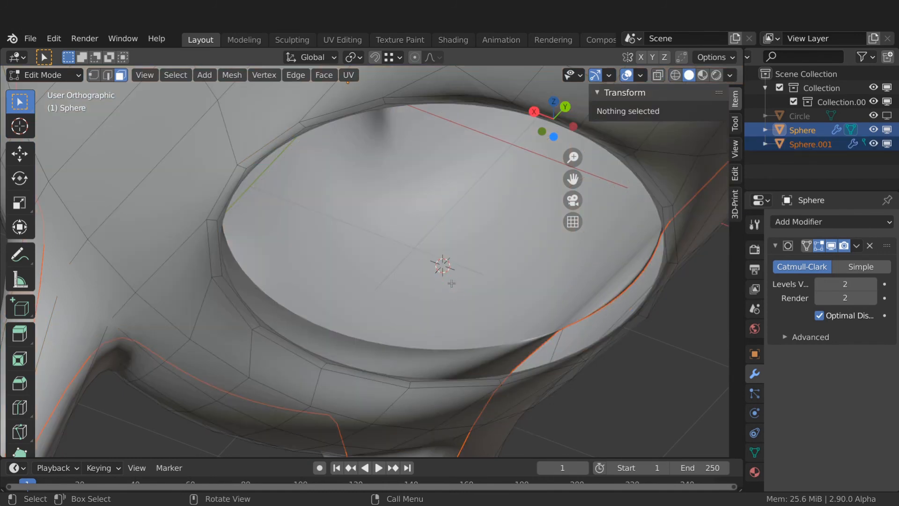
pyautogui.press('Tab')
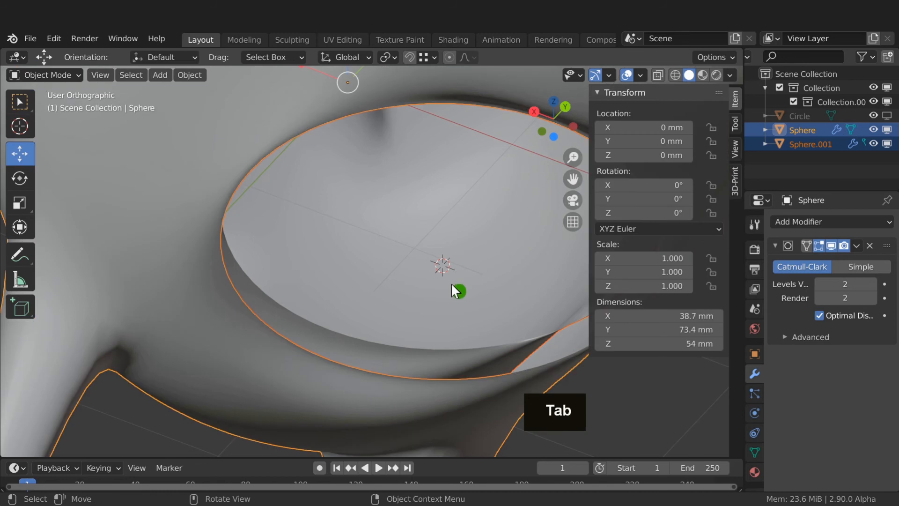
# - Isolate the inner shell in local view and open it in Edit Mode in the front view, with the shading choices displayed
pyautogui.click(421, 358)
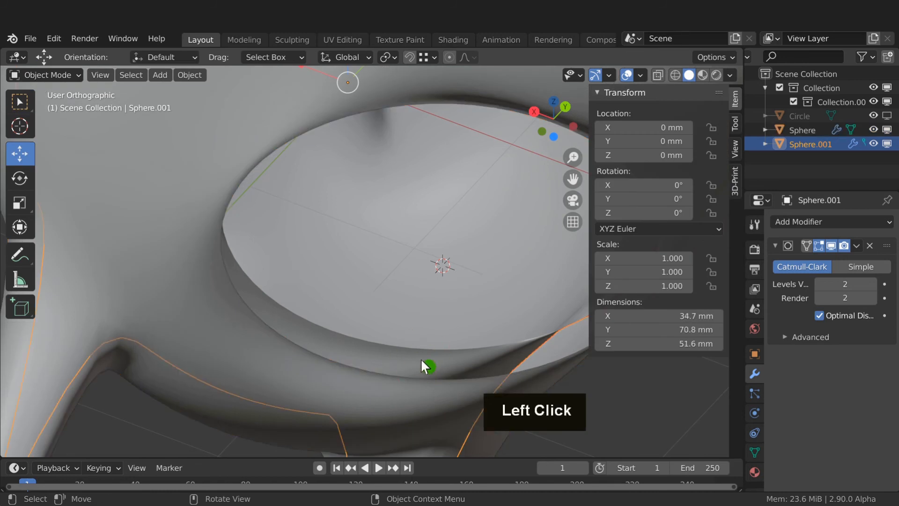
pyautogui.press('KP_Divide')
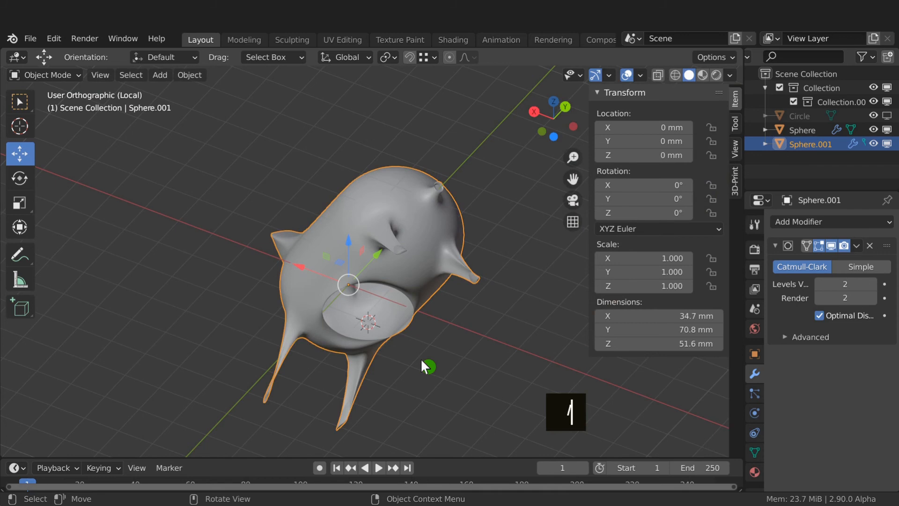
pyautogui.press('Tab')
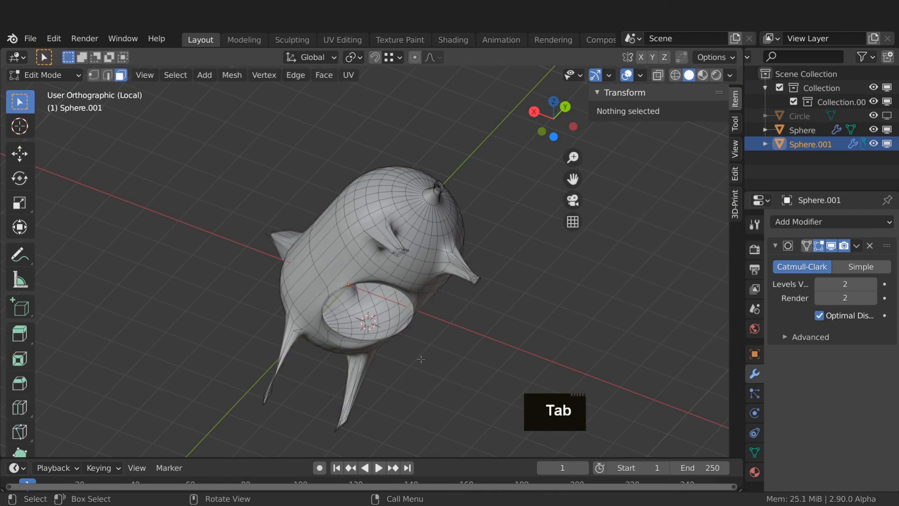
pyautogui.press('KP_1')
pyautogui.press('z')
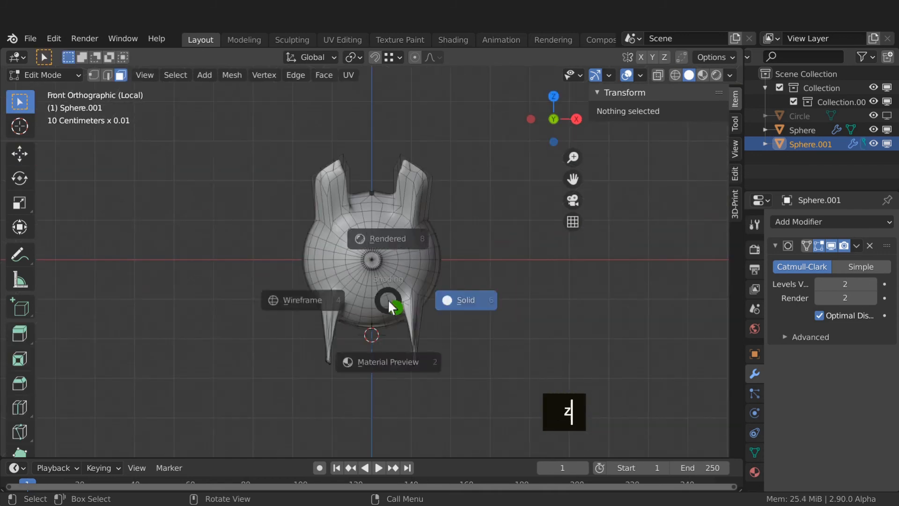
# - Delete all four legs from the pig body by selecting the foot tips in wireframe and growing the selection
pyautogui.click(295, 301)
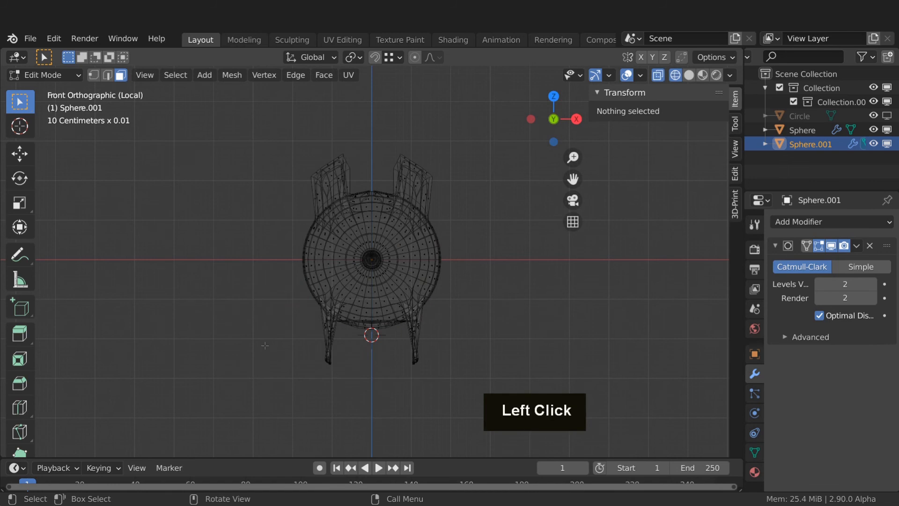
pyautogui.moveTo(260, 347); pyautogui.dragTo(483, 380)
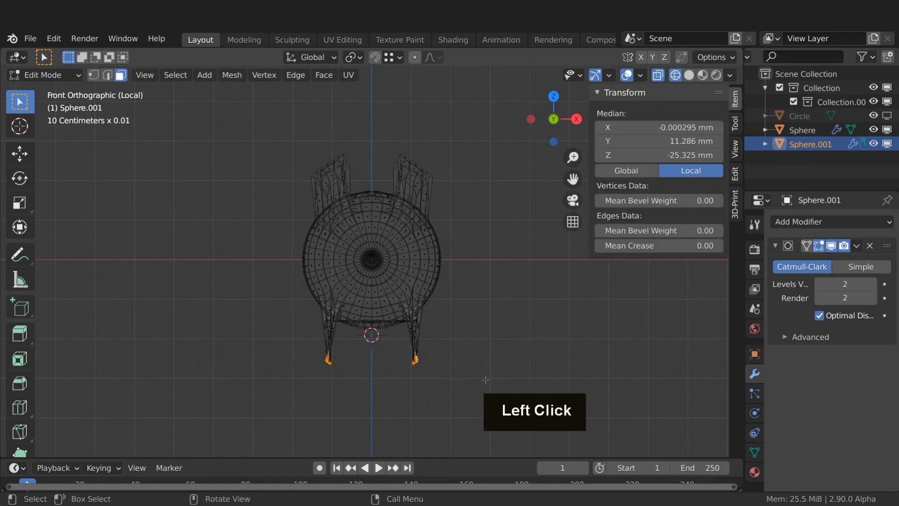
pyautogui.press('ctrl+KP_Add')
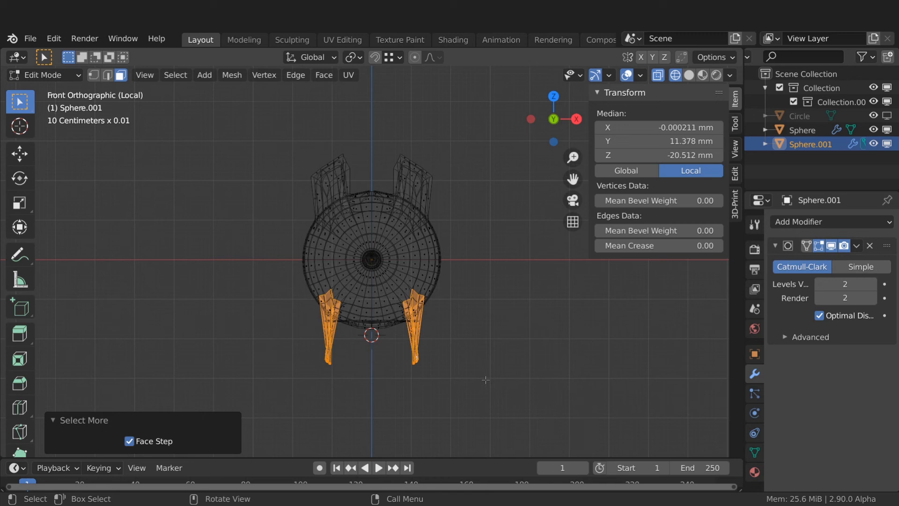
pyautogui.press('z')
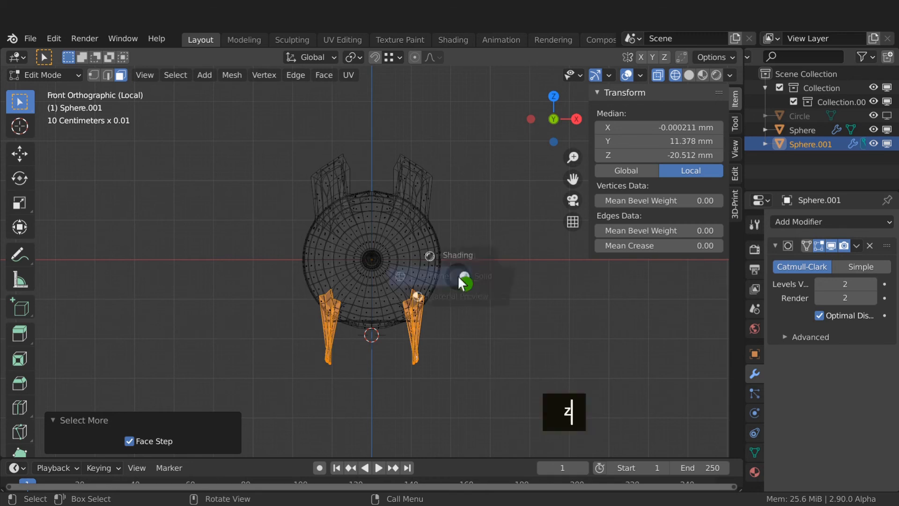
pyautogui.click(544, 268)
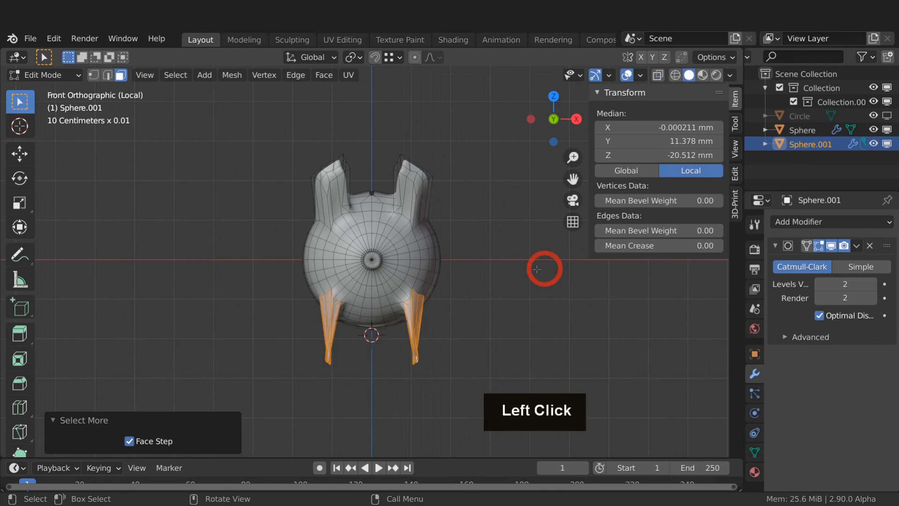
pyautogui.moveTo(544, 268); pyautogui.dragTo(458, 280, button='middle')
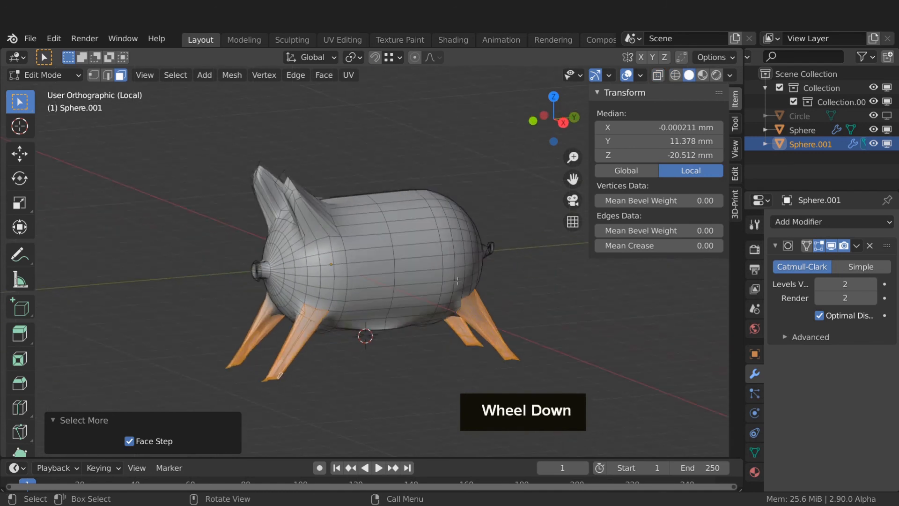
pyautogui.press('x')
pyautogui.click(457, 280)
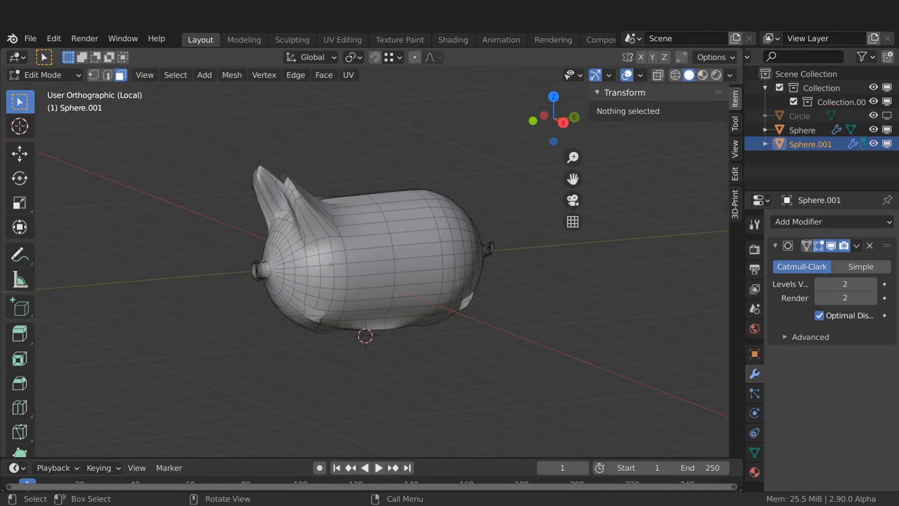
# - Delete the faces of both ears, including the ear tips and inner sides
pyautogui.keyDown('alt'); pyautogui.click(302, 196); pyautogui.keyUp('alt')
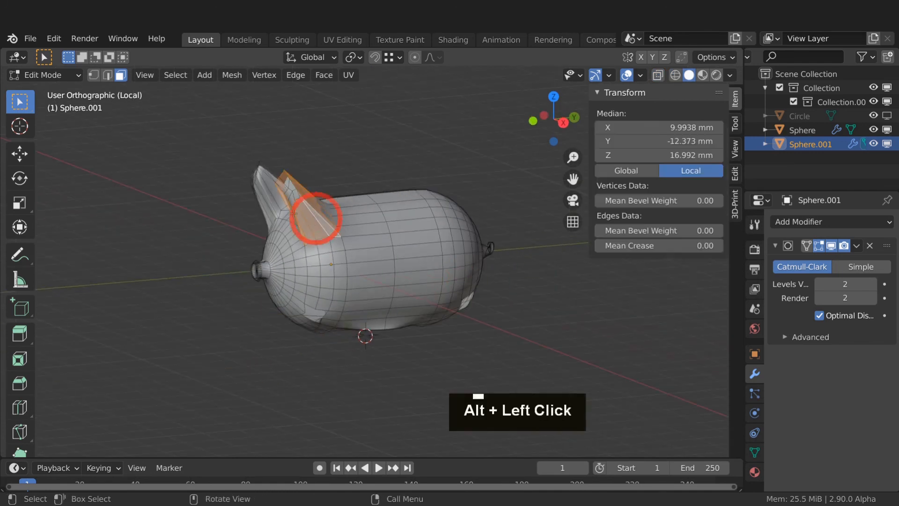
pyautogui.keyDown('alt'); pyautogui.keyDown('shift'); pyautogui.click(274, 197); pyautogui.keyUp('shift'); pyautogui.keyUp('alt')
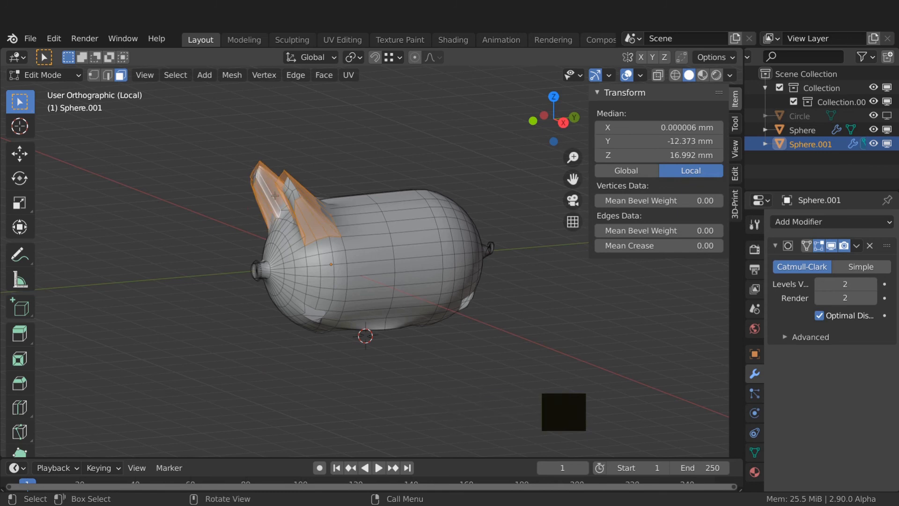
pyautogui.press('c')
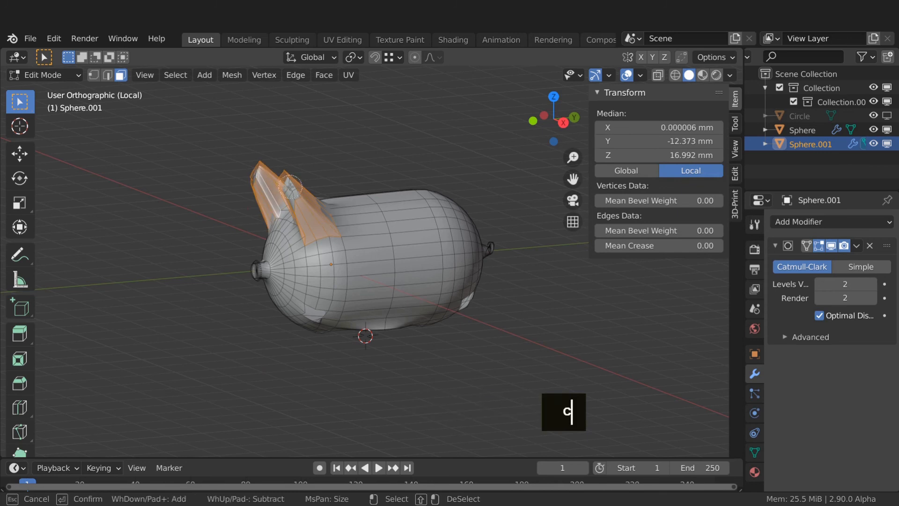
pyautogui.moveTo(291, 186); pyautogui.dragTo(253, 174)
pyautogui.rightClick(291, 186)
pyautogui.moveTo(258, 178); pyautogui.dragTo(263, 183, button='middle')
pyautogui.press('c')
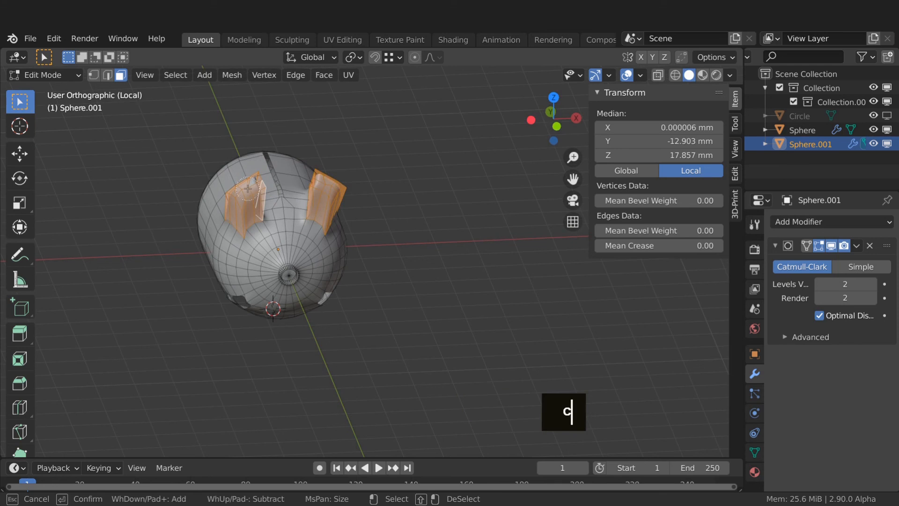
pyautogui.click(248, 189)
pyautogui.middleClick(240, 166)
pyautogui.rightClick(241, 165)
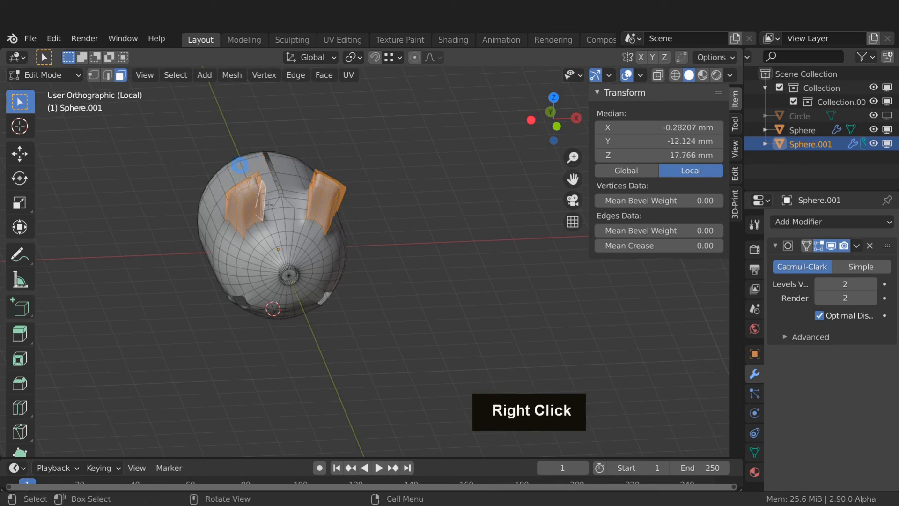
pyautogui.moveTo(269, 205); pyautogui.dragTo(267, 206, button='middle')
pyautogui.press('c')
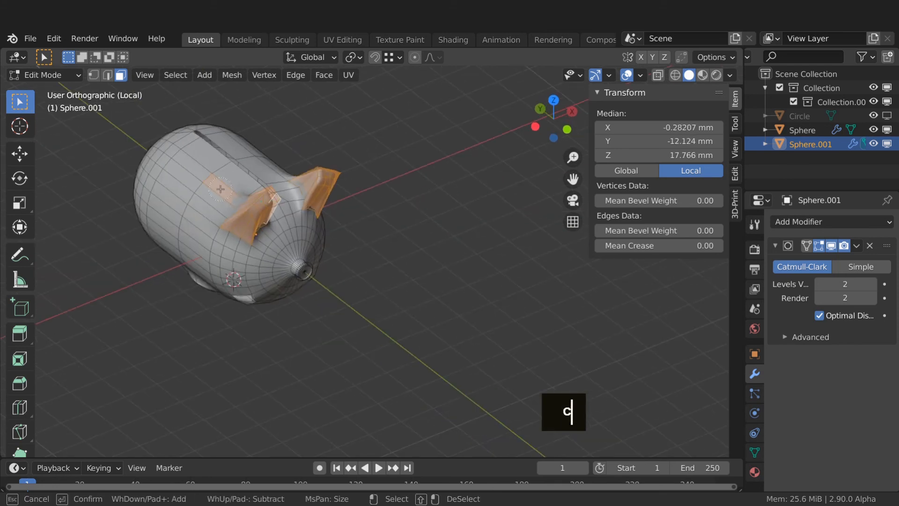
pyautogui.middleClick(220, 188)
pyautogui.rightClick(220, 187)
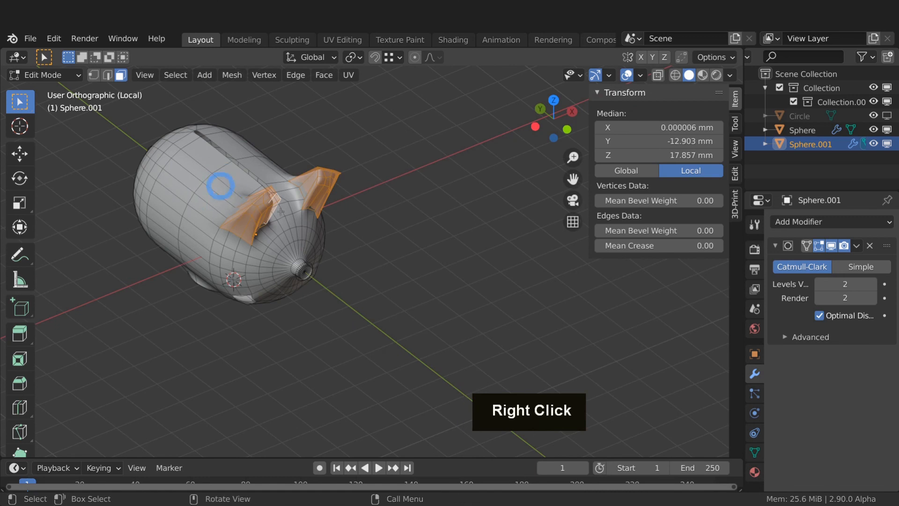
pyautogui.press('x')
pyautogui.click(325, 229)
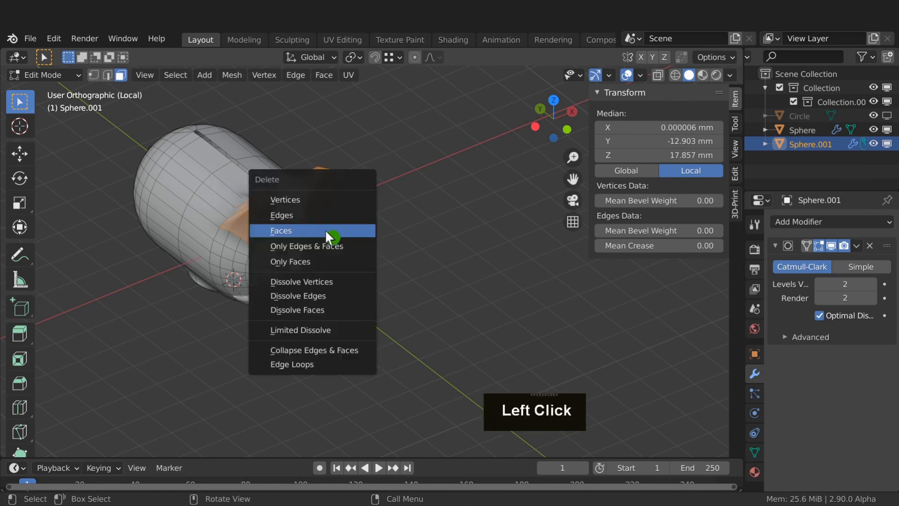
# - Delete the snout faces together with the surrounding ring of faces at the front end of the body
pyautogui.scroll(5, 325, 229)
pyautogui.scroll(-1, 311, 270)
pyautogui.moveTo(351, 341); pyautogui.dragTo(318, 275, button='middle')
pyautogui.press('c')
pyautogui.click(258, 234)
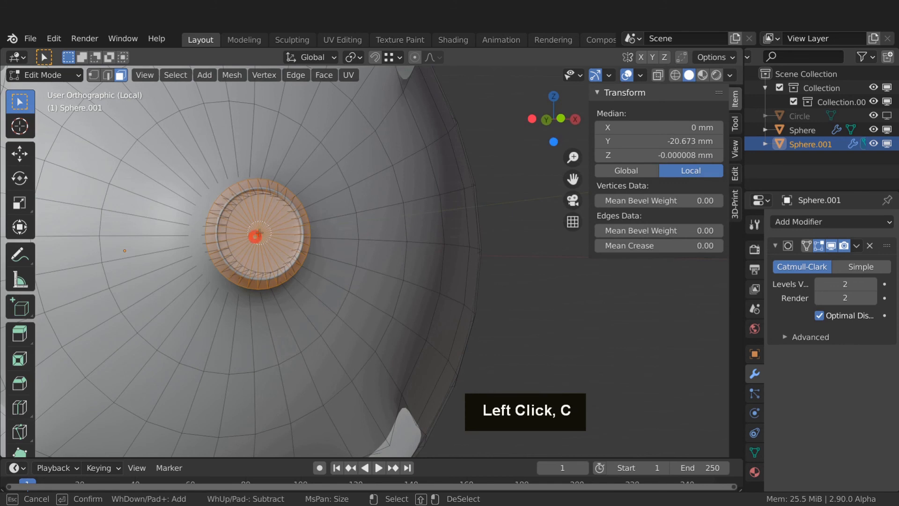
pyautogui.rightClick(259, 232)
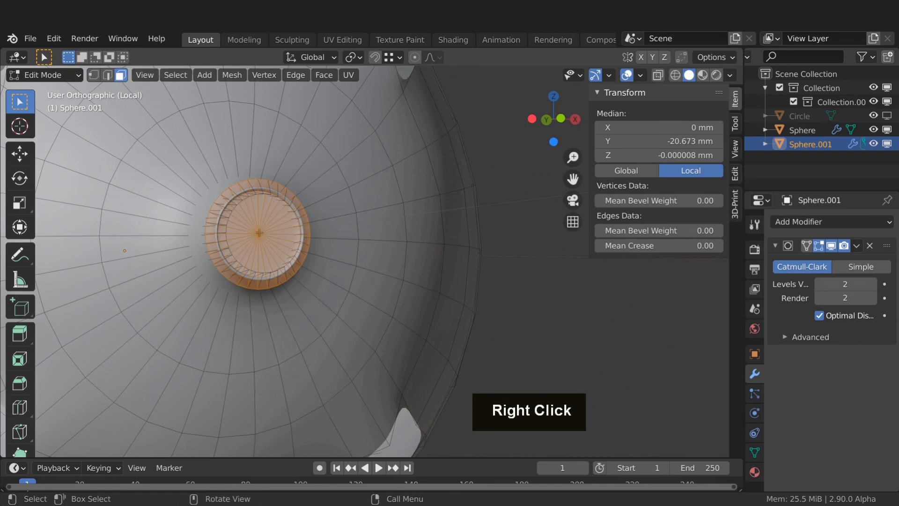
pyautogui.press('ctrl+KP_Add')
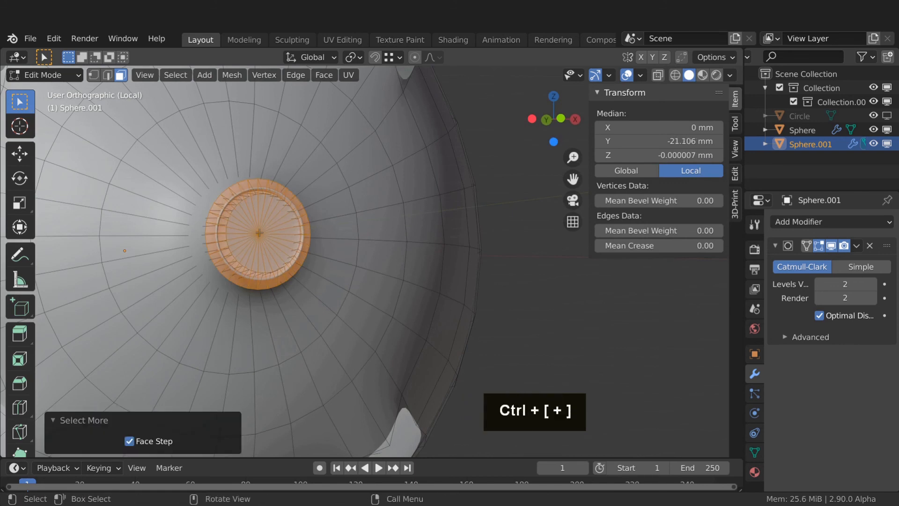
pyautogui.moveTo(259, 232); pyautogui.dragTo(281, 272, button='middle')
pyautogui.press('ctrl+KP_Add')
pyautogui.press('x')
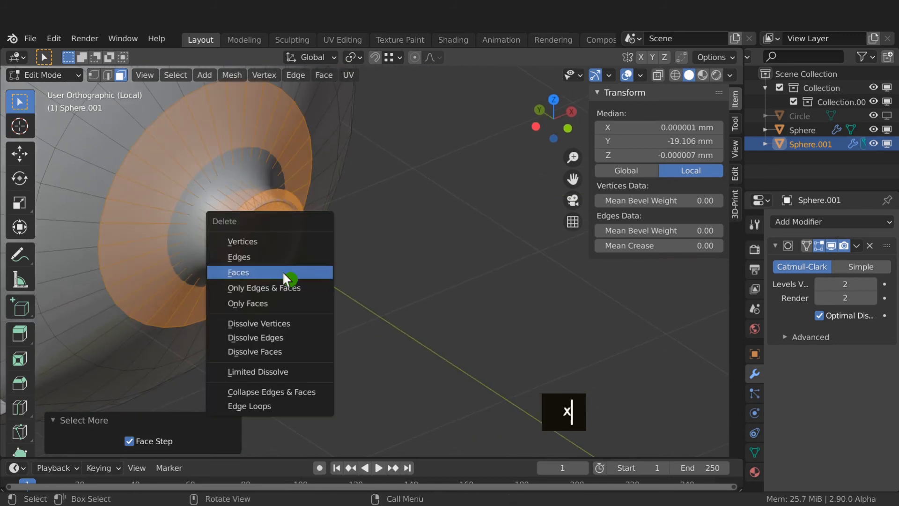
pyautogui.click(282, 272)
# - Delete the tail faces and the surrounding ring of faces at the rear end of the body
pyautogui.scroll(-5, 335, 249)
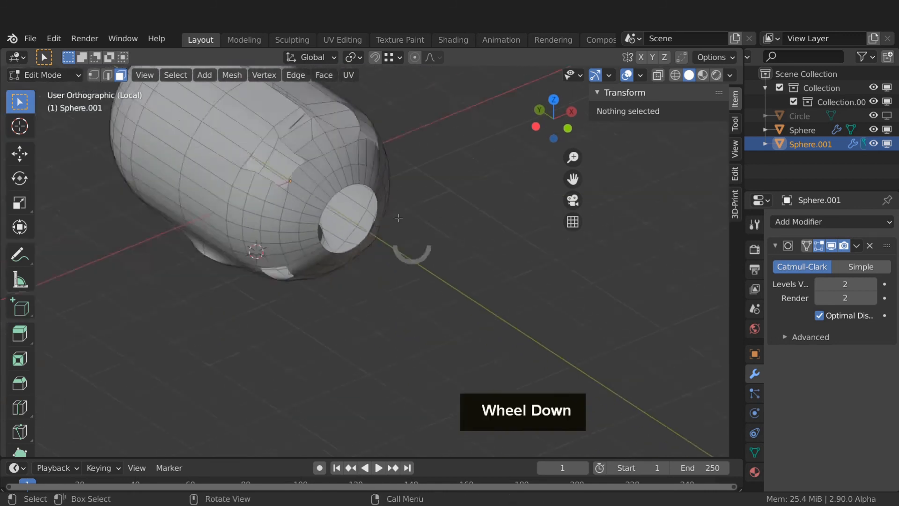
pyautogui.moveTo(335, 249); pyautogui.dragTo(346, 280, button='middle')
pyautogui.scroll(6, 347, 279)
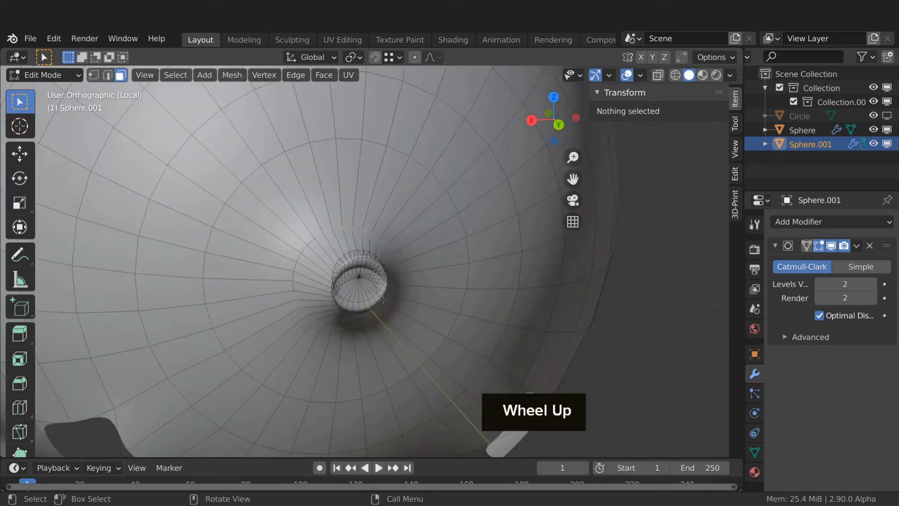
pyautogui.scroll(1, 346, 283)
pyautogui.click(346, 287)
pyautogui.press('c')
pyautogui.moveTo(346, 286)
pyautogui.mouseDown()
pyautogui.moveTo(339, 281)
pyautogui.moveTo(349, 249)
pyautogui.moveTo(337, 246)
pyautogui.moveTo(335, 220)
pyautogui.moveTo(318, 304)
pyautogui.moveTo(280, 297)
pyautogui.moveTo(311, 241)
pyautogui.moveTo(398, 262)
pyautogui.moveTo(421, 196)
pyautogui.moveTo(392, 146)
pyautogui.moveTo(333, 153)
pyautogui.moveTo(99, 304)
pyautogui.moveTo(353, 374)
pyautogui.moveTo(412, 317)
pyautogui.mouseUp()
pyautogui.rightClick(399, 309)
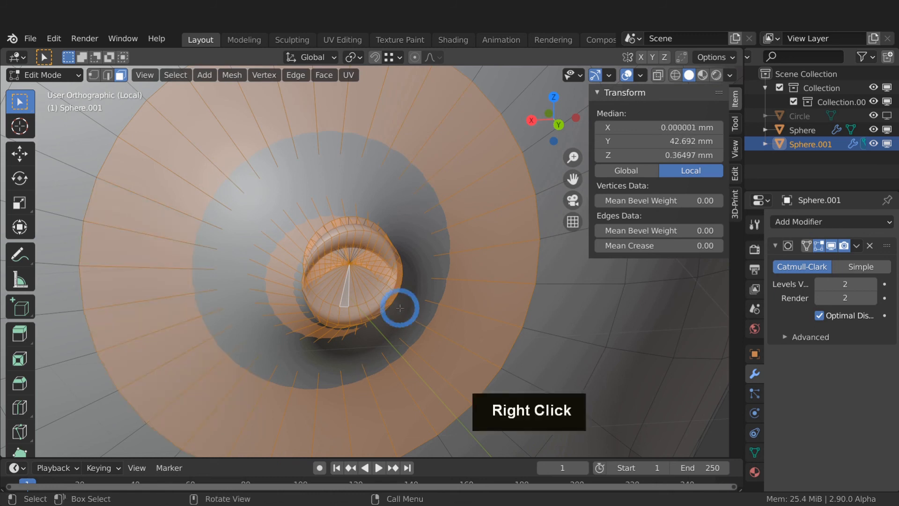
pyautogui.press('x')
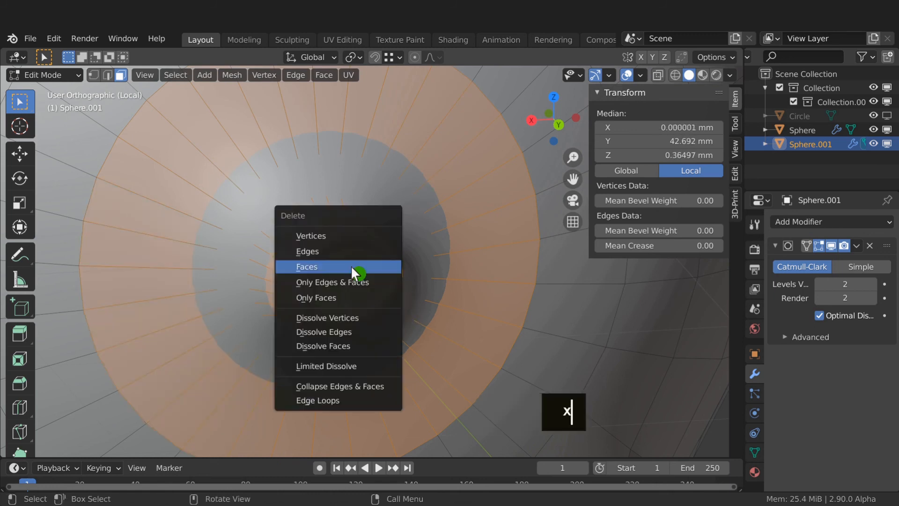
pyautogui.click(351, 266)
# - Delete the leftover tail vertices floating behind the rear opening
pyautogui.scroll(-3, 350, 265)
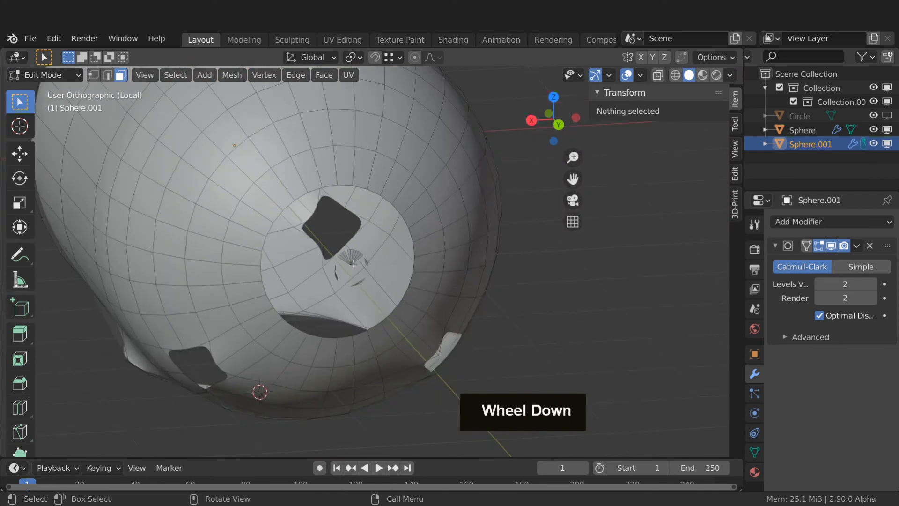
pyautogui.moveTo(350, 265); pyautogui.dragTo(437, 285, button='middle')
pyautogui.scroll(3, 437, 284)
pyautogui.press('1')
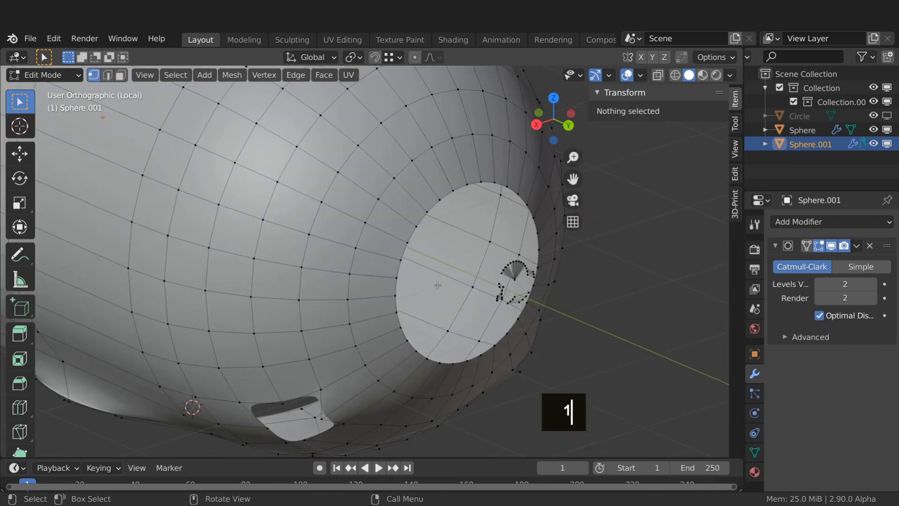
pyautogui.keyDown('alt'); pyautogui.click(414, 232); pyautogui.keyUp('alt')
pyautogui.moveTo(528, 310); pyautogui.dragTo(548, 318, button='middle')
pyautogui.scroll(-2, 553, 321)
pyautogui.scroll(-1, 553, 321)
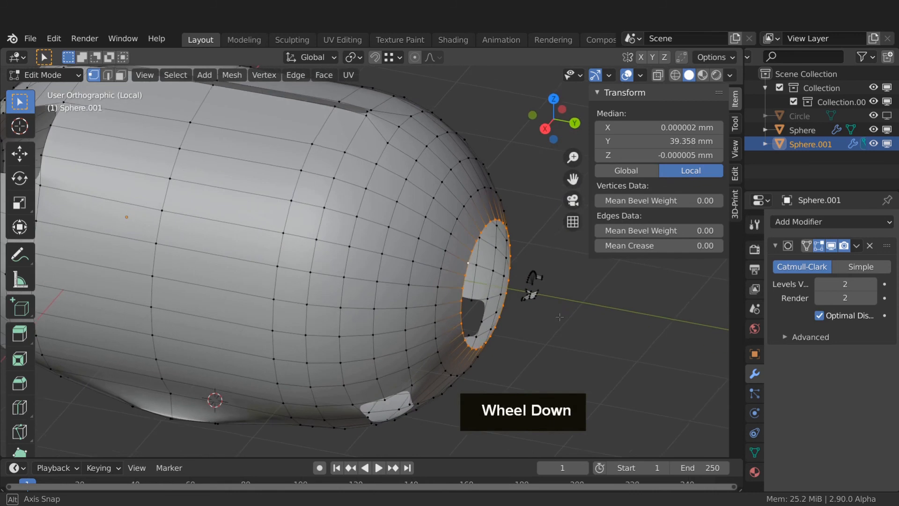
pyautogui.click(532, 288)
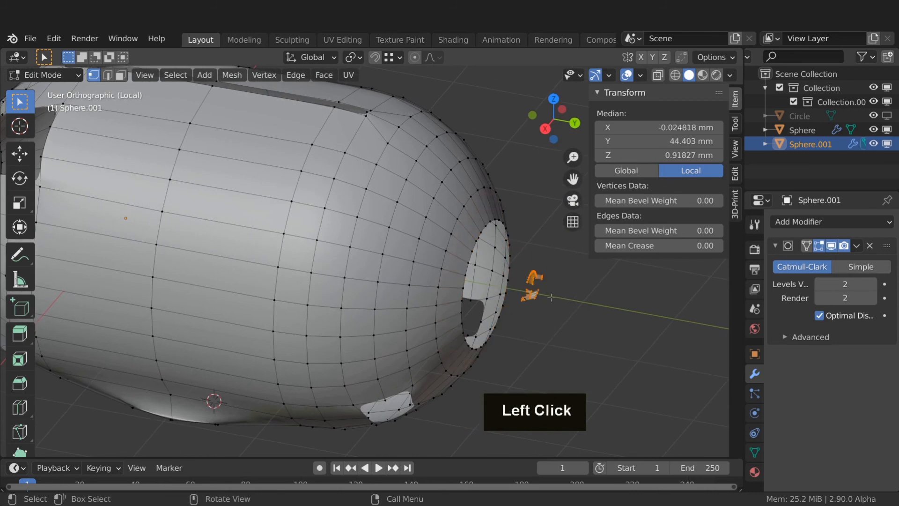
pyautogui.scroll(4, 551, 296)
pyautogui.press('x')
pyautogui.click(519, 265)
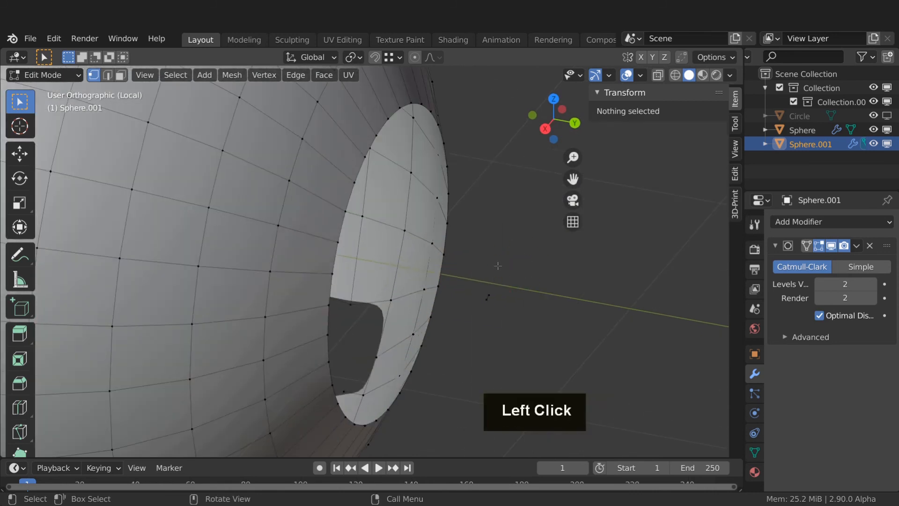
pyautogui.click(487, 297)
pyautogui.press('x')
pyautogui.click(511, 324)
pyautogui.scroll(-2, 548, 304)
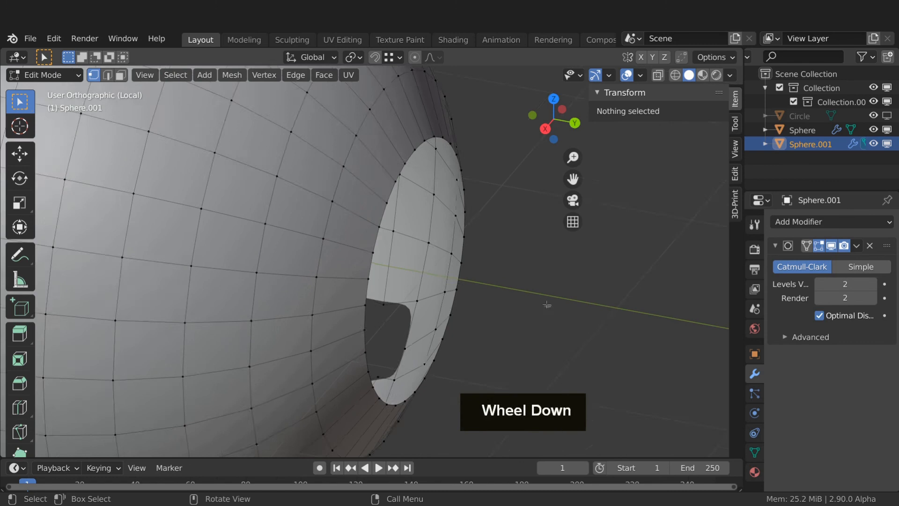
# - Fill the round rear opening with a face and poke it into a triangle fan
pyautogui.moveTo(548, 305); pyautogui.dragTo(527, 299, button='middle')
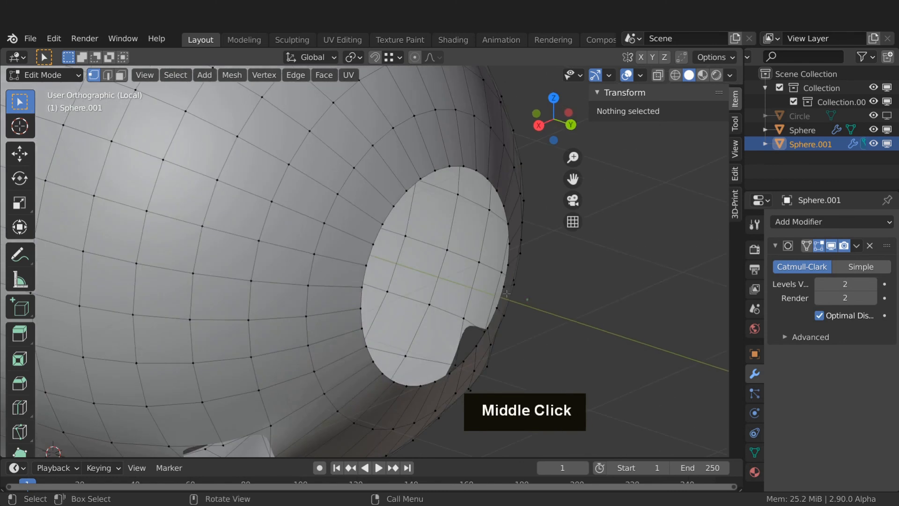
pyautogui.keyDown('alt'); pyautogui.click(398, 196); pyautogui.keyUp('alt')
pyautogui.press('f')
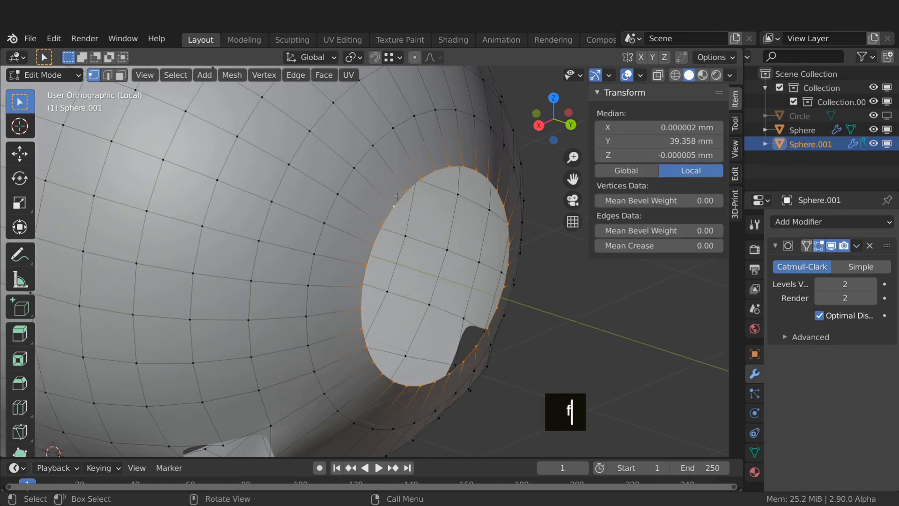
pyautogui.click(324, 75)
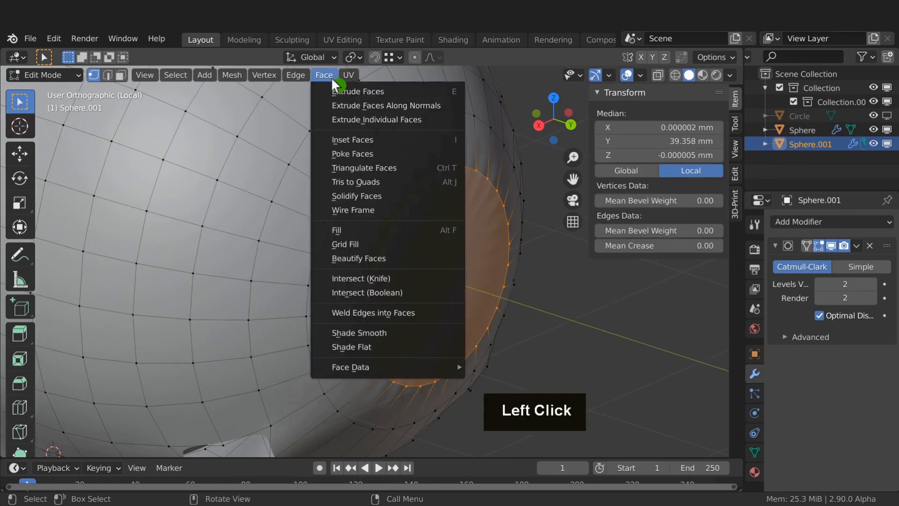
pyautogui.click(344, 150)
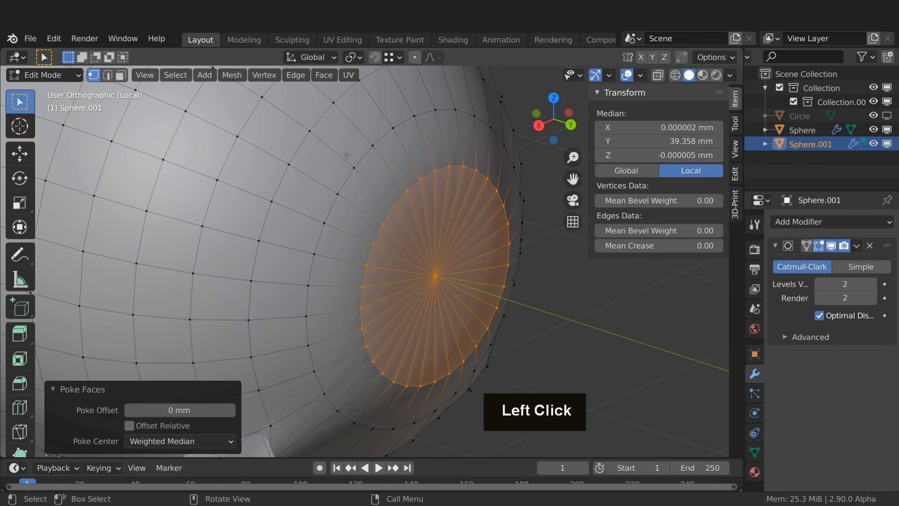
# - Select the edge loop around the front leg hole on the positive X side of the body's underside
pyautogui.scroll(-6, 348, 156)
pyautogui.moveTo(355, 192); pyautogui.dragTo(475, 132, button='middle')
pyautogui.scroll(-1, 475, 132)
pyautogui.scroll(6, 388, 197)
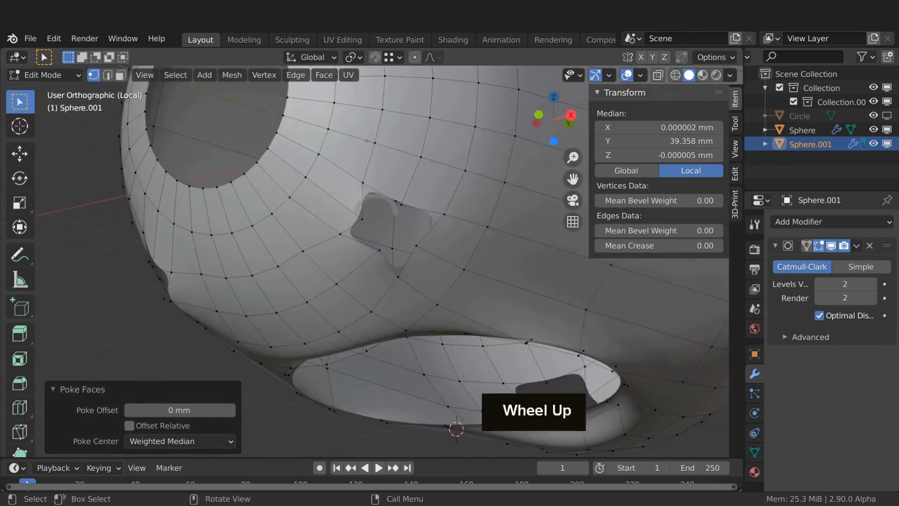
pyautogui.keyDown('alt'); pyautogui.click(388, 193); pyautogui.keyUp('alt')
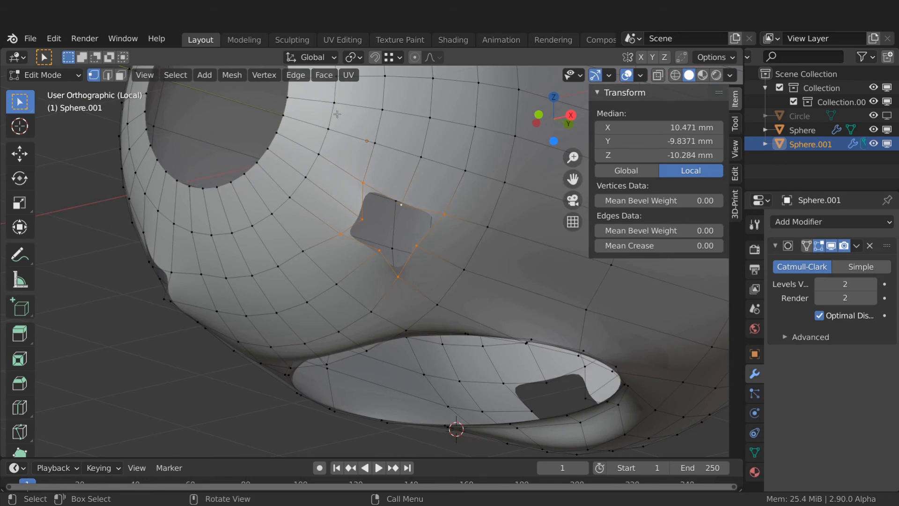
# - Try to close the selected front leg hole with Grid Fill, and undo it
pyautogui.click(324, 76)
pyautogui.click(344, 244)
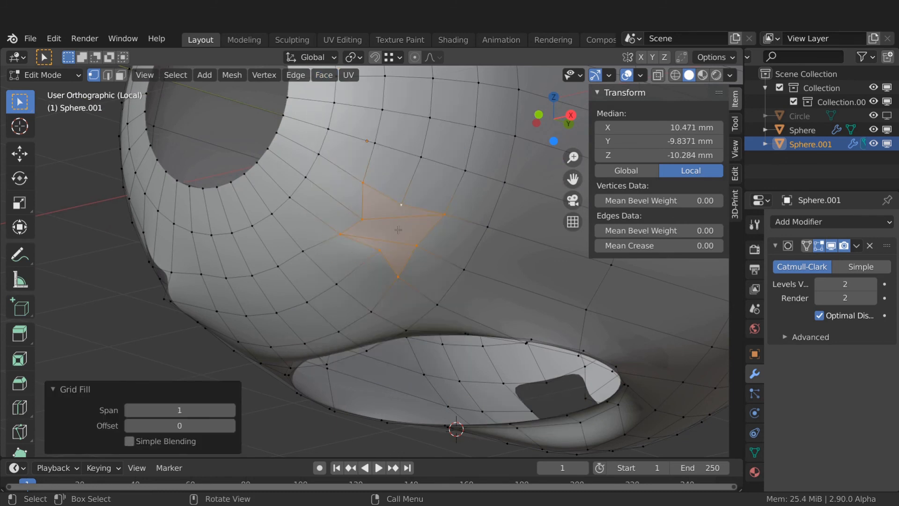
pyautogui.press('ctrl')
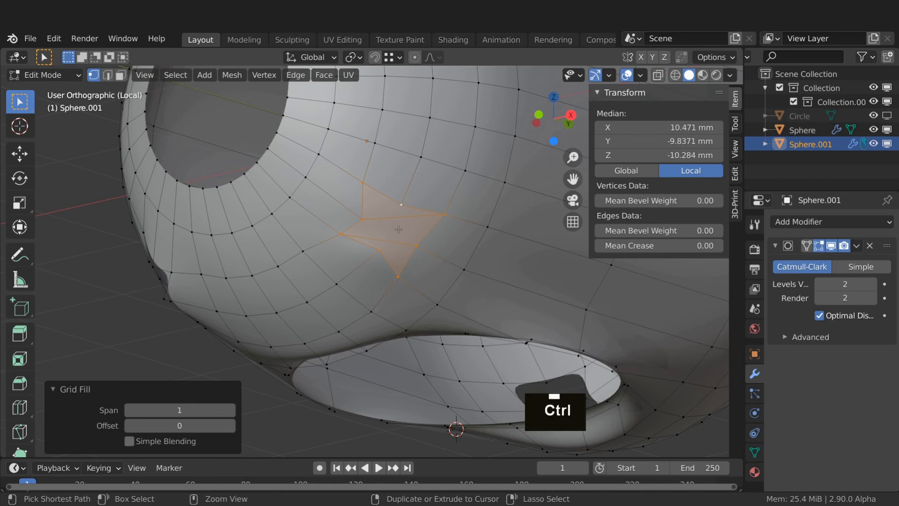
pyautogui.hotkey('ctrl', 'z')
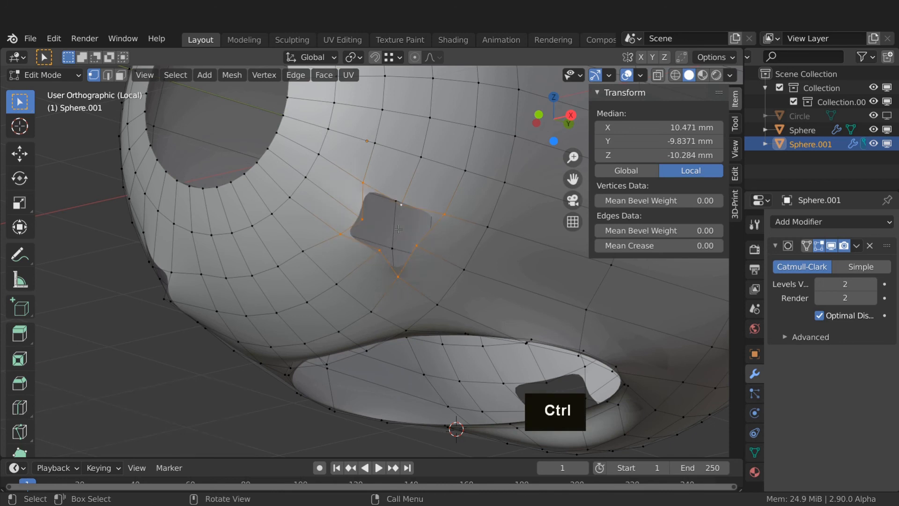
# - Fill the selected front leg hole with a single face and connect its opposite inner vertices with two crossing edges
pyautogui.press('f')
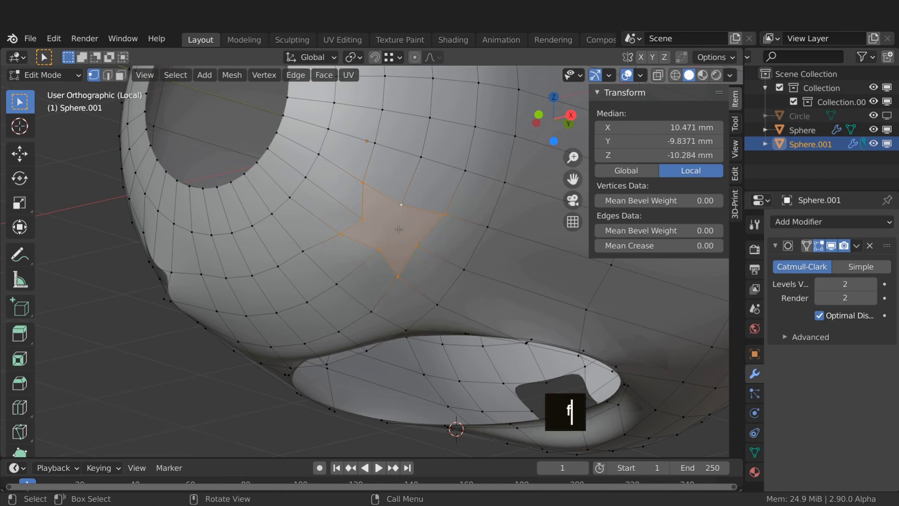
pyautogui.click(357, 215)
pyautogui.keyDown('shift'); pyautogui.click(414, 243); pyautogui.keyUp('shift')
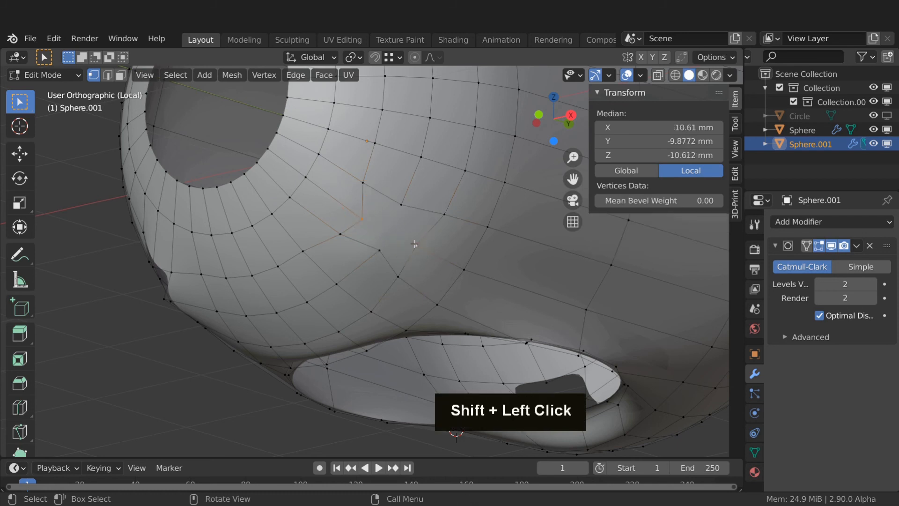
pyautogui.click(403, 205)
pyautogui.keyDown('shift'); pyautogui.click(387, 232); pyautogui.keyUp('shift')
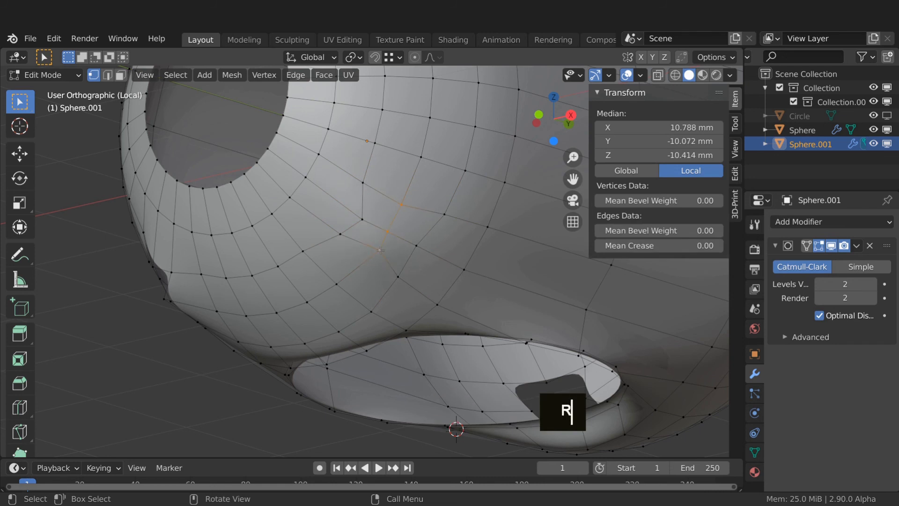
pyautogui.keyDown('shift'); pyautogui.click(380, 251); pyautogui.keyUp('shift')
# - Fill the front leg hole on the negative X side with a face and connect its opposite inner vertices with crossing edges
pyautogui.scroll(-2, 291, 234)
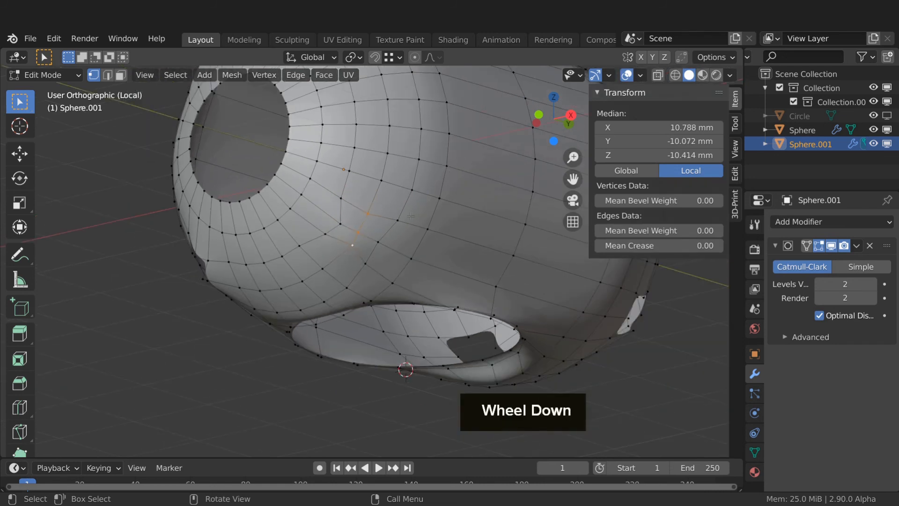
pyautogui.scroll(-1, 212, 245)
pyautogui.moveTo(147, 257); pyautogui.dragTo(255, 237, button='middle')
pyautogui.scroll(4, 187, 205)
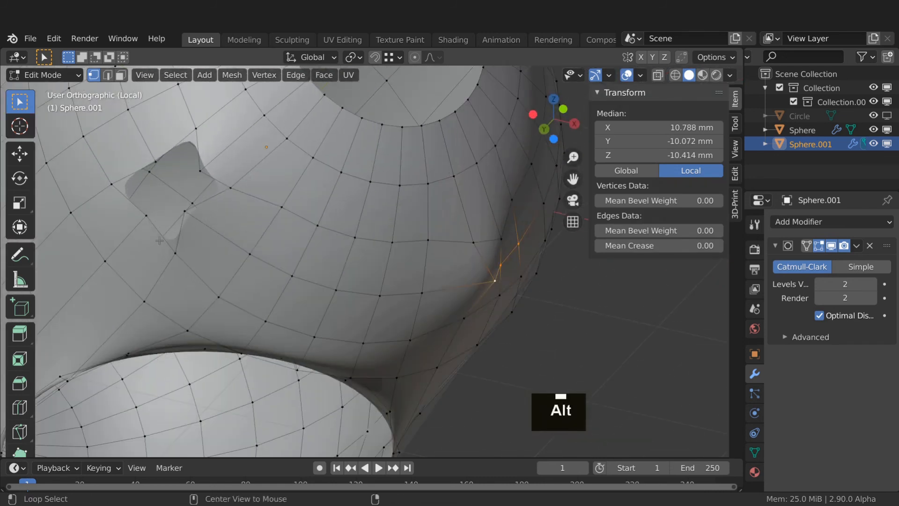
pyautogui.keyDown('alt'); pyautogui.click(159, 238); pyautogui.keyUp('alt')
pyautogui.press('f')
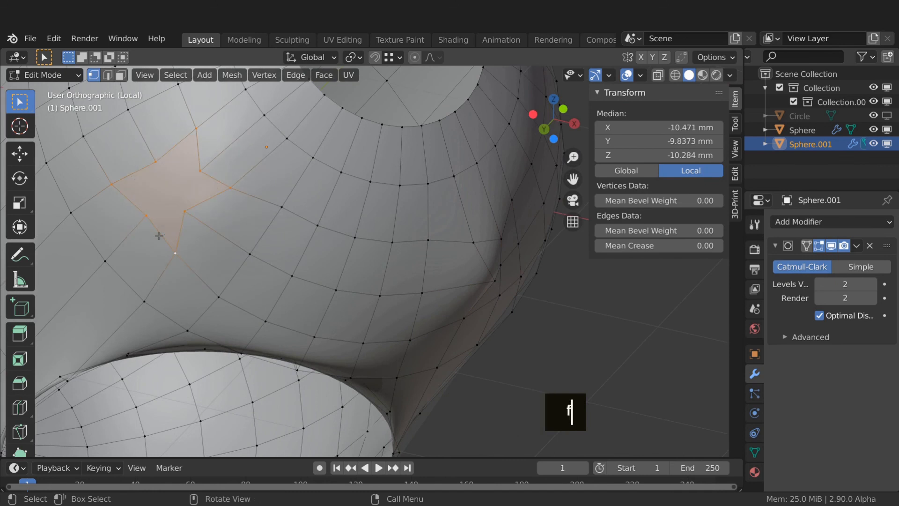
pyautogui.click(159, 158)
pyautogui.keyDown('shift'); pyautogui.click(187, 208); pyautogui.keyUp('shift')
pyautogui.press('j')
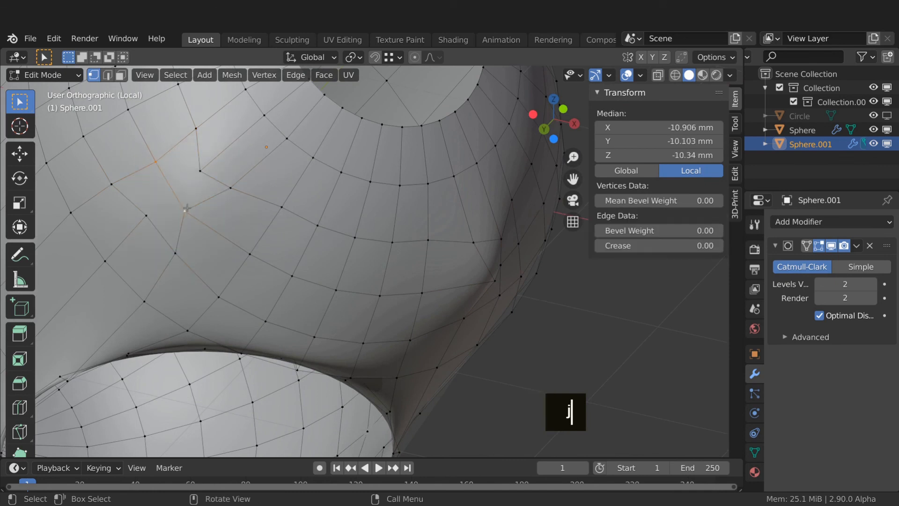
pyautogui.keyDown('shift'); pyautogui.click(149, 214); pyautogui.keyUp('shift')
pyautogui.keyDown('shift'); pyautogui.click(201, 171); pyautogui.keyUp('shift')
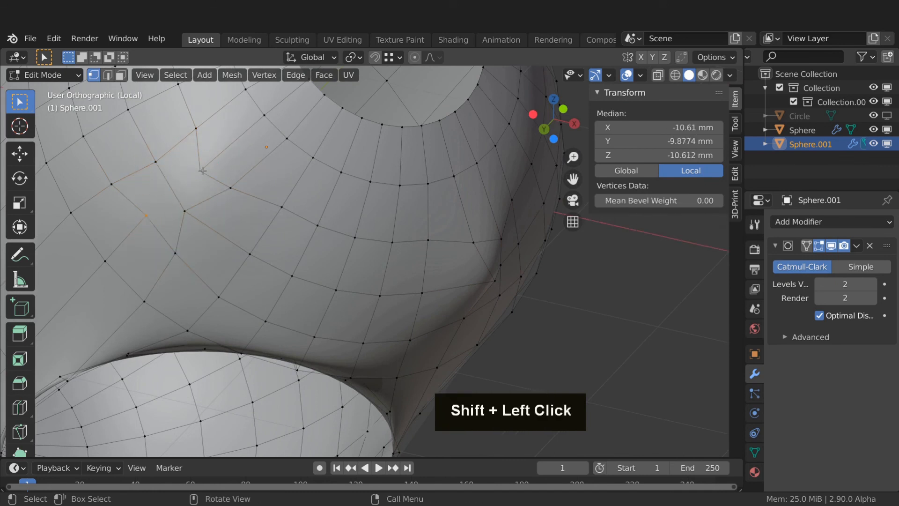
# - Fill the rear leg hole on the negative X side with a face and join its opposite inner vertices with crossing edges
pyautogui.scroll(-3, 236, 237)
pyautogui.moveTo(236, 237); pyautogui.dragTo(174, 140, button='middle')
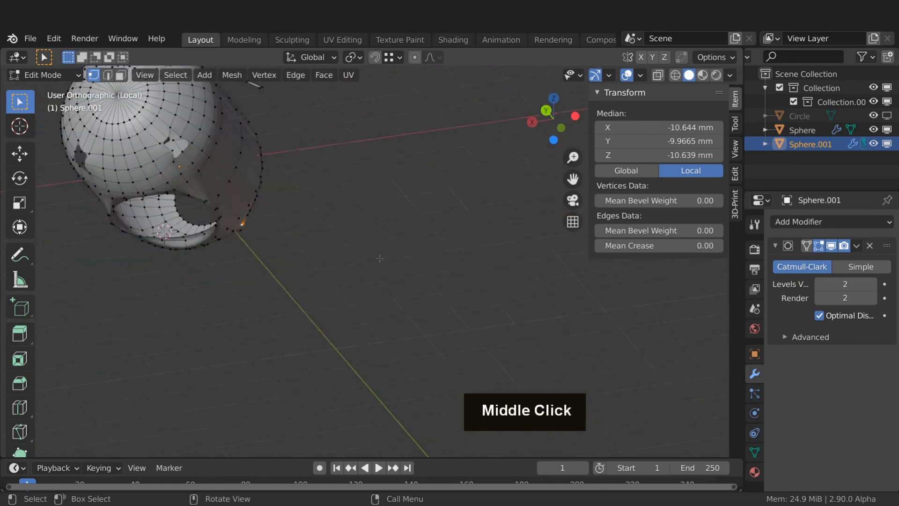
pyautogui.scroll(3, 175, 139)
pyautogui.keyDown('alt'); pyautogui.click(189, 128); pyautogui.keyUp('alt')
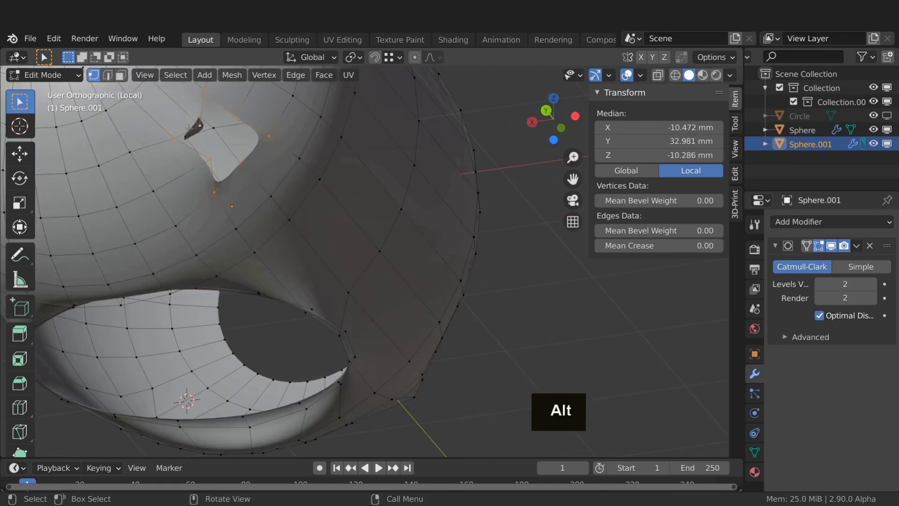
pyautogui.press('f')
pyautogui.click(199, 125)
pyautogui.keyDown('shift'); pyautogui.click(236, 157); pyautogui.keyUp('shift')
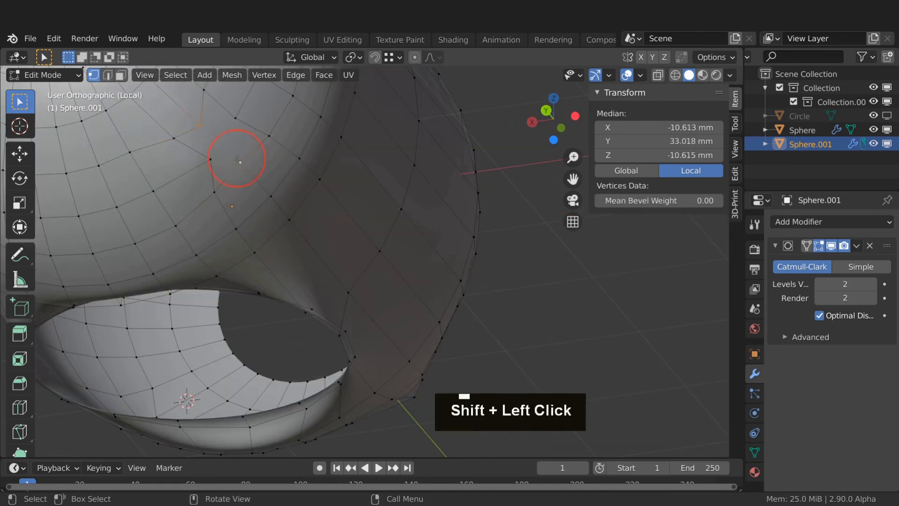
pyautogui.press('j')
pyautogui.click(236, 121)
pyautogui.keyDown('shift'); pyautogui.click(211, 159); pyautogui.keyUp('shift')
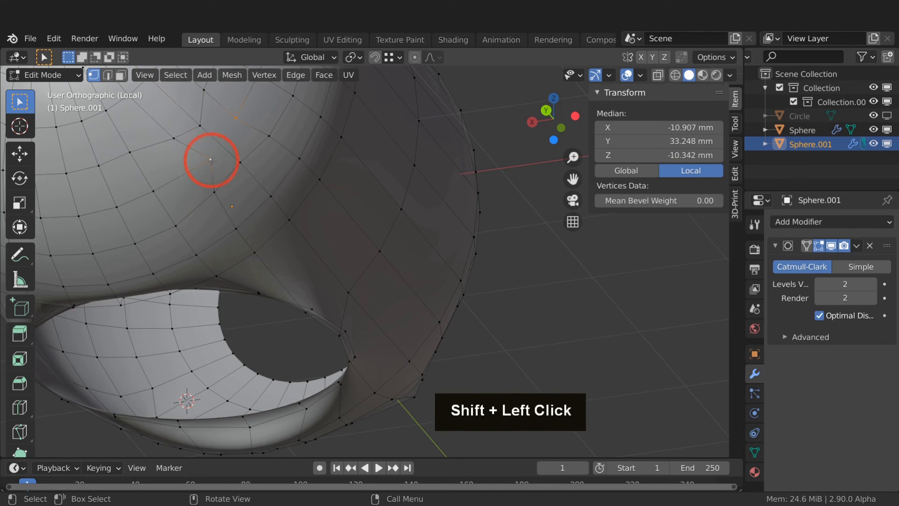
pyautogui.press('j')
# - Fill the rear leg hole on the positive X side with a face and join its opposite inner vertices with crossing edges
pyautogui.scroll(-3, 381, 185)
pyautogui.scroll(3, 125, 180)
pyautogui.keyDown('alt'); pyautogui.click(140, 171); pyautogui.keyUp('alt')
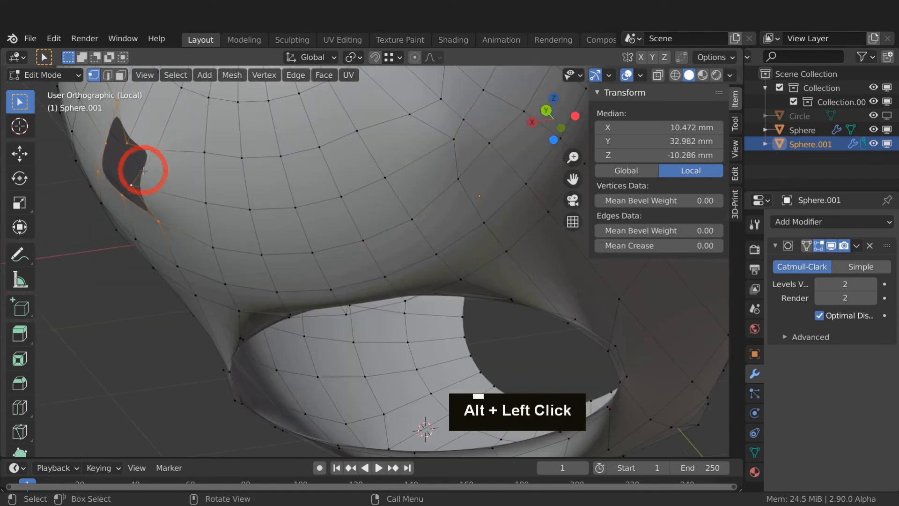
pyautogui.press('f')
pyautogui.click(127, 143)
pyautogui.keyDown('shift'); pyautogui.click(119, 195); pyautogui.keyUp('shift')
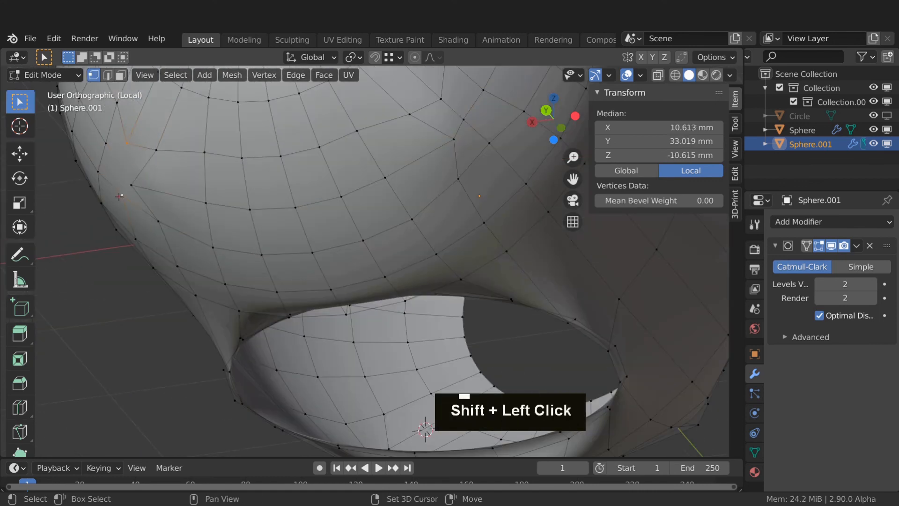
pyautogui.click(132, 185)
pyautogui.keyDown('shift'); pyautogui.click(106, 146); pyautogui.keyUp('shift')
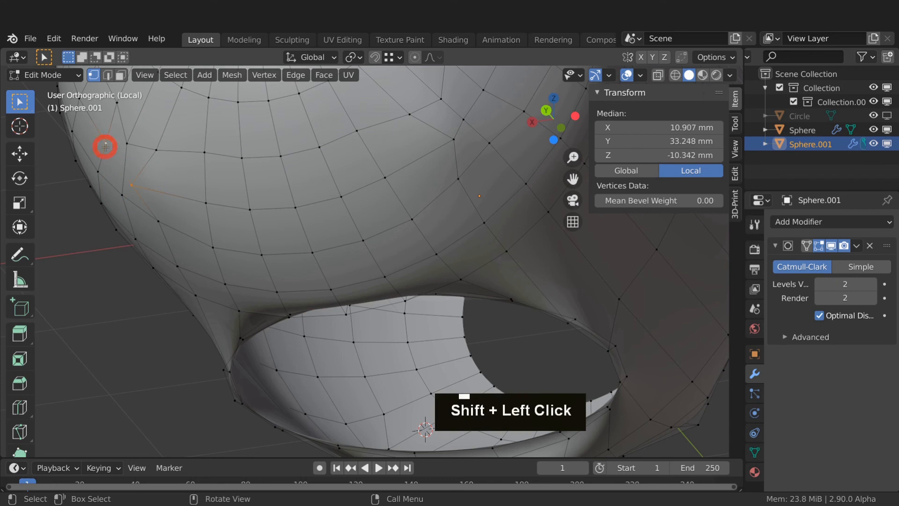
pyautogui.press('j')
# - Fill the ear hole on the negative X side of the upper front body with a single face
pyautogui.scroll(-4, 261, 181)
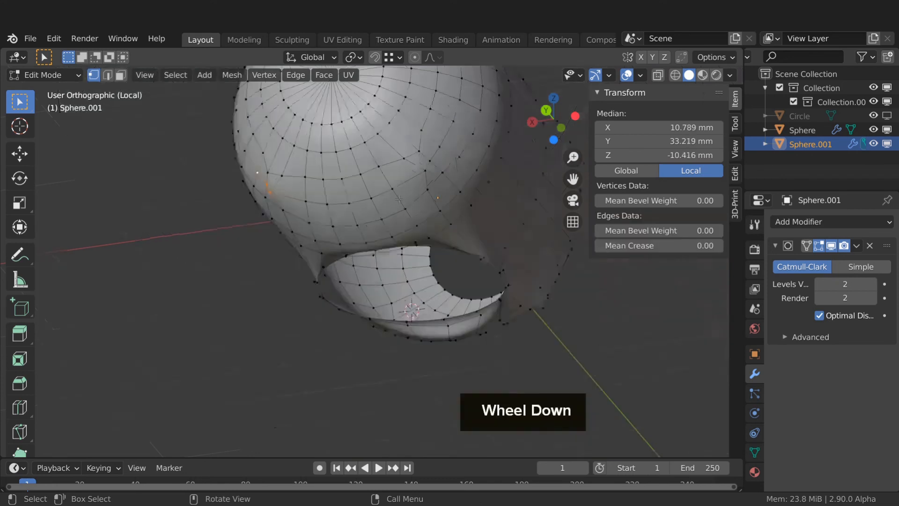
pyautogui.moveTo(356, 211); pyautogui.dragTo(314, 248, button='middle')
pyautogui.scroll(-1, 315, 247)
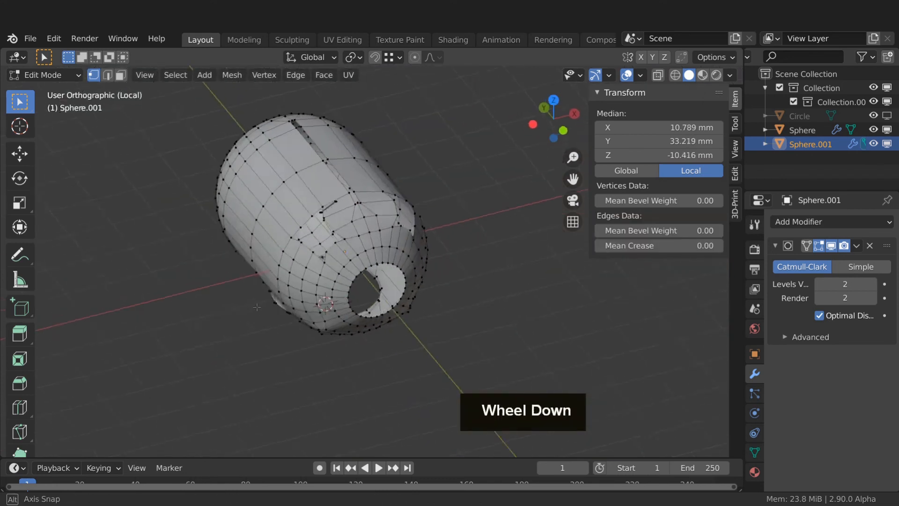
pyautogui.scroll(3, 314, 247)
pyautogui.scroll(3, 314, 248)
pyautogui.scroll(-2, 327, 263)
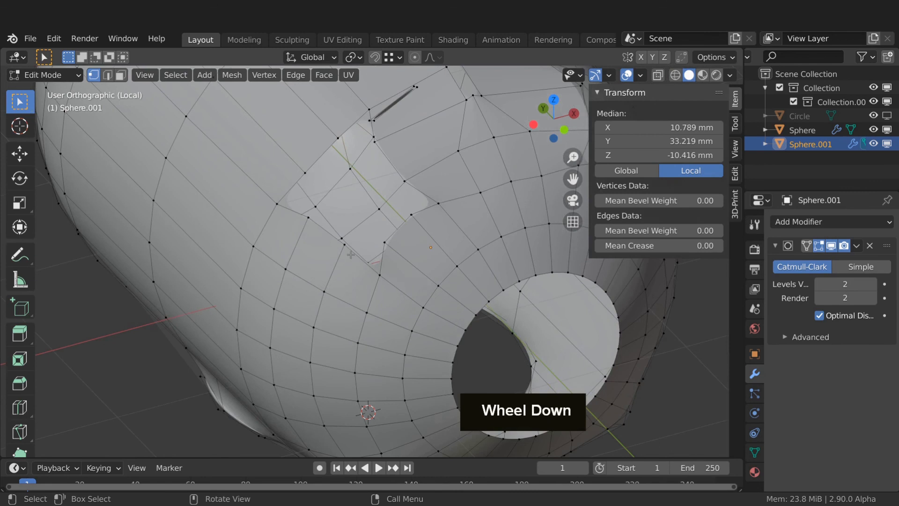
pyautogui.keyDown('alt'); pyautogui.click(354, 251); pyautogui.keyUp('alt')
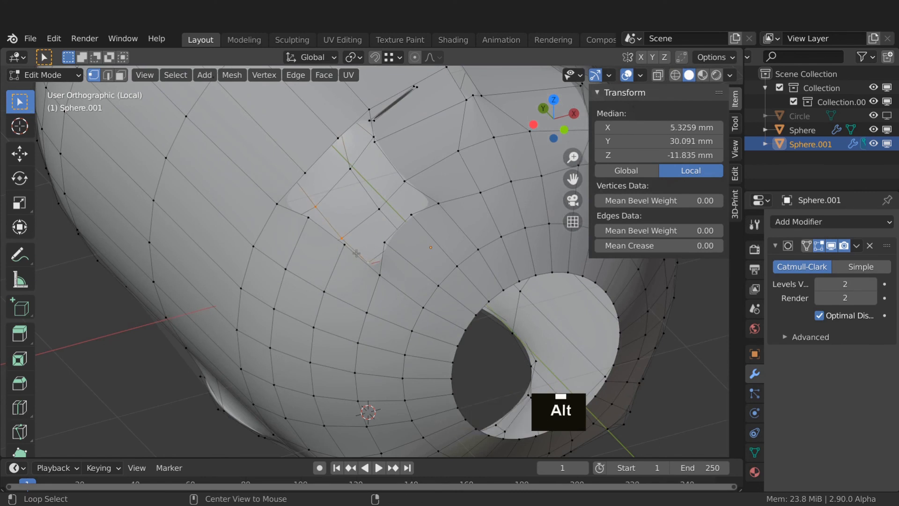
pyautogui.keyDown('alt'); pyautogui.click(356, 253); pyautogui.keyUp('alt')
pyautogui.press('f')
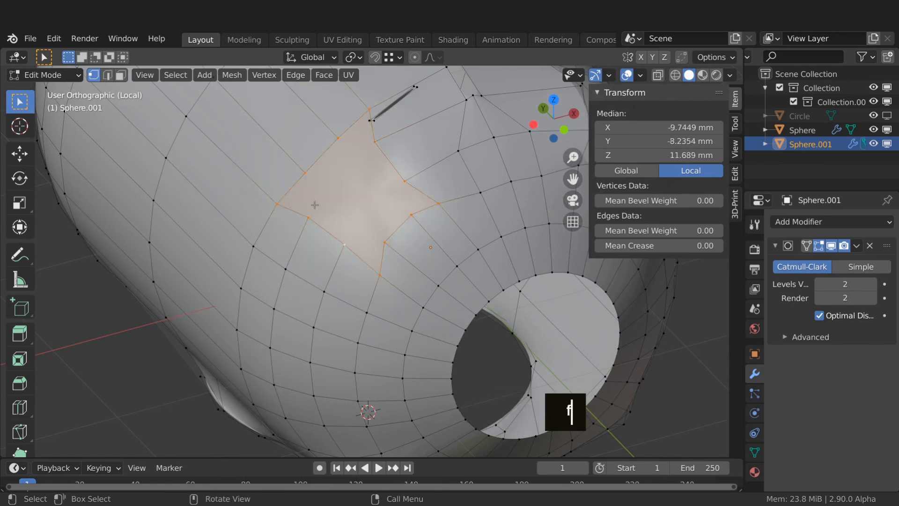
# - Connect opposite vertices across the new ear-hole face with two edges in each direction to form a quad grid
pyautogui.click(304, 173)
pyautogui.keyDown('shift'); pyautogui.click(388, 237); pyautogui.keyUp('shift')
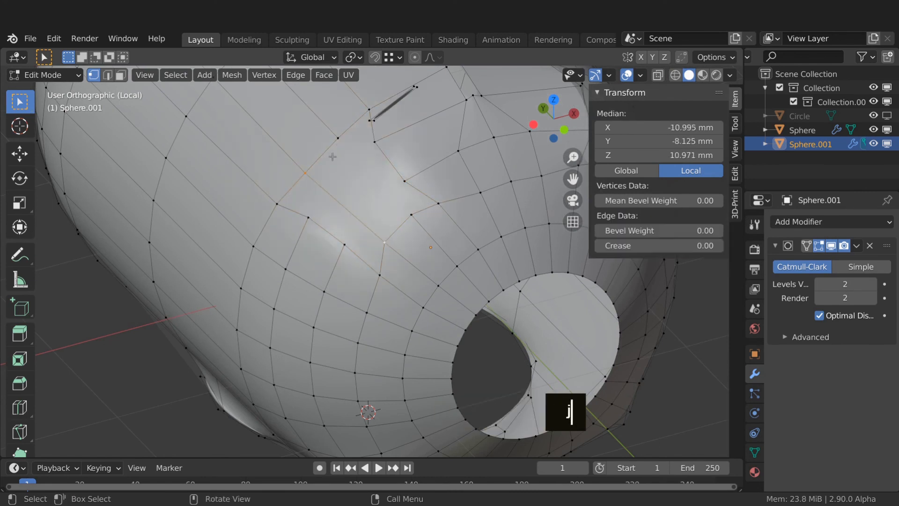
pyautogui.keyDown('shift'); pyautogui.click(339, 141); pyautogui.keyUp('shift')
pyautogui.hotkey('shift', 'r')
pyautogui.click(397, 178)
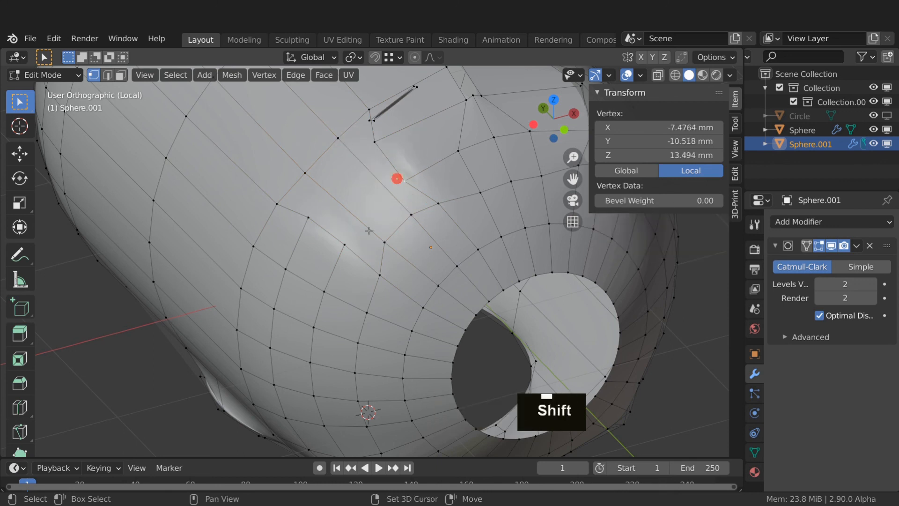
pyautogui.keyDown('shift'); pyautogui.click(343, 247); pyautogui.keyUp('shift')
pyautogui.hotkey('shift', 'r')
pyautogui.click(376, 147)
pyautogui.keyDown('shift'); pyautogui.click(310, 217); pyautogui.keyUp('shift')
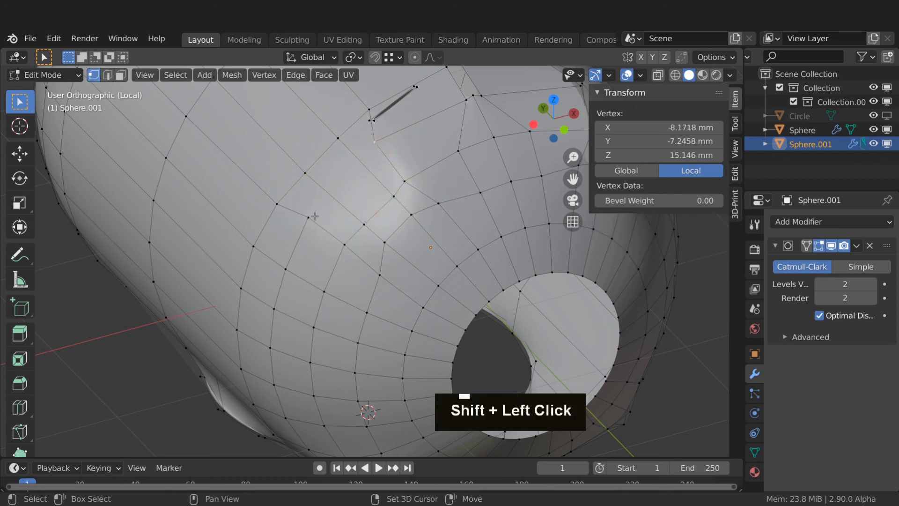
pyautogui.hotkey('shift', 'r')
# - Delete the leftover ear vertices floating in front of and above the body
pyautogui.scroll(-2, 311, 218)
pyautogui.moveTo(311, 218)
pyautogui.mouseDown(button='middle')
pyautogui.moveTo(334, 219)
pyautogui.moveTo(215, 317)
pyautogui.moveTo(317, 217)
pyautogui.mouseUp(button='middle')
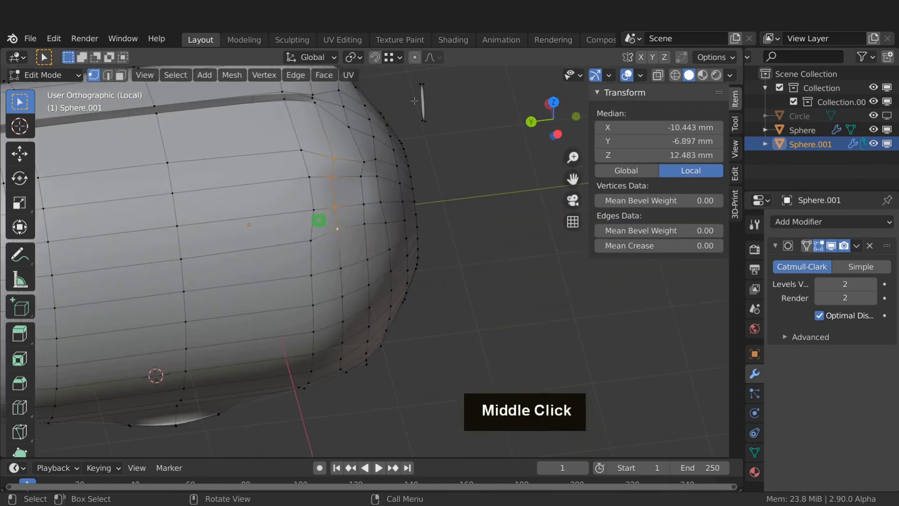
pyautogui.moveTo(413, 79); pyautogui.dragTo(440, 125)
pyautogui.press('x')
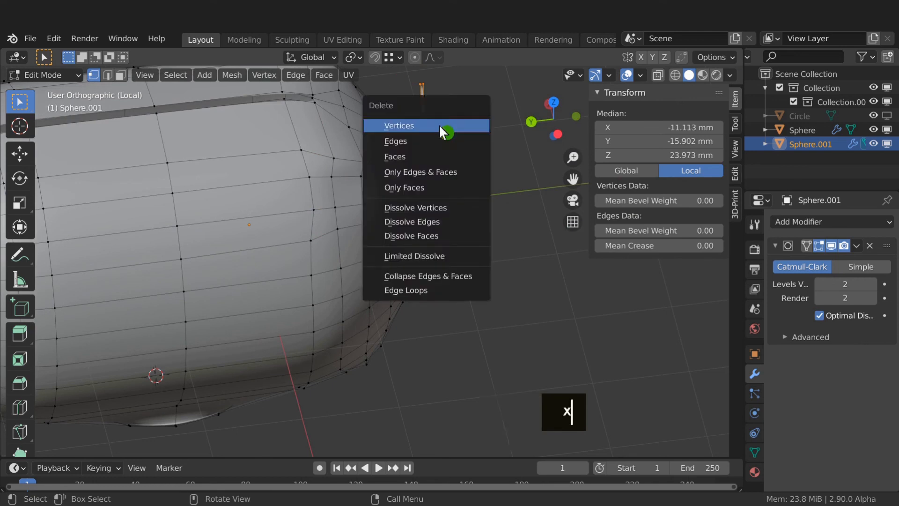
pyautogui.click(441, 127)
# - Fill the remaining ear hole on the positive X side of the upper front body with a single face
pyautogui.scroll(-2, 395, 238)
pyautogui.moveTo(395, 239); pyautogui.dragTo(442, 165, button='middle')
pyautogui.scroll(4, 442, 165)
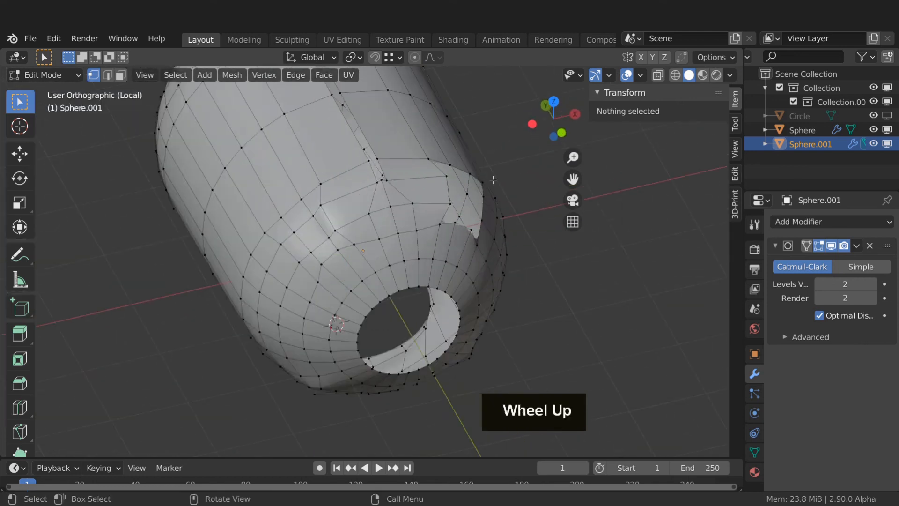
pyautogui.keyDown('alt'); pyautogui.click(441, 165); pyautogui.keyUp('alt')
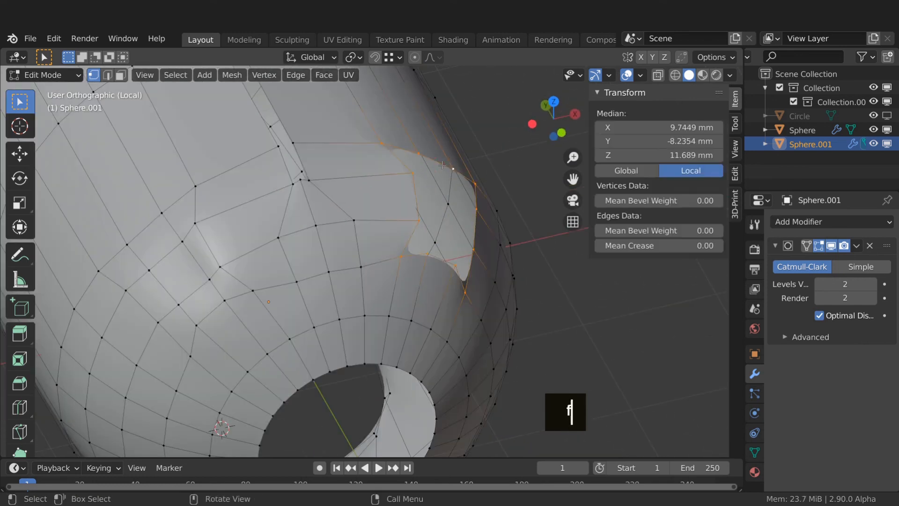
pyautogui.press('f')
# - Connect opposite vertices across the positive X ear-hole face with two edges in each direction to form a quad grid
pyautogui.click(412, 173)
pyautogui.keyDown('shift'); pyautogui.click(475, 208); pyautogui.keyUp('shift')
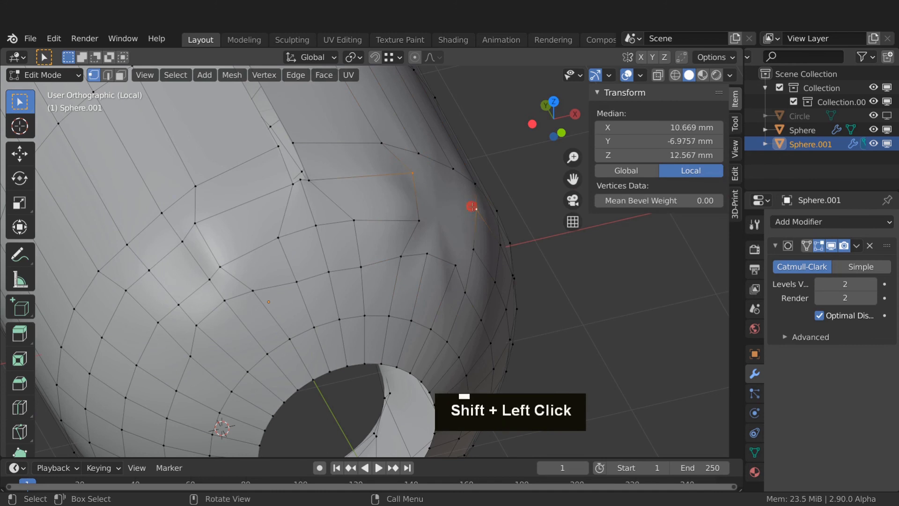
pyautogui.click(418, 222)
pyautogui.keyDown('shift'); pyautogui.click(471, 245); pyautogui.keyUp('shift')
pyautogui.press('f')
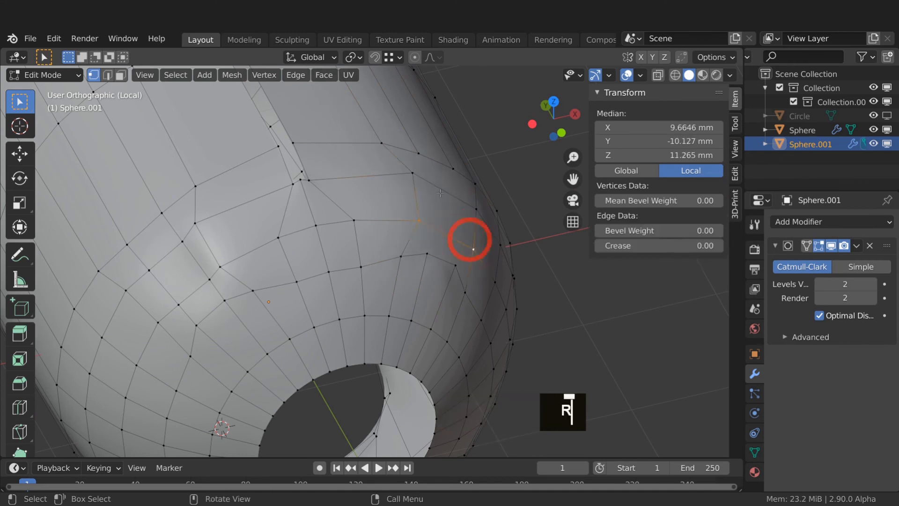
pyautogui.click(419, 154)
pyautogui.keyDown('shift'); pyautogui.click(428, 254); pyautogui.keyUp('shift')
pyautogui.hotkey('shift', 'r')
pyautogui.click(453, 169)
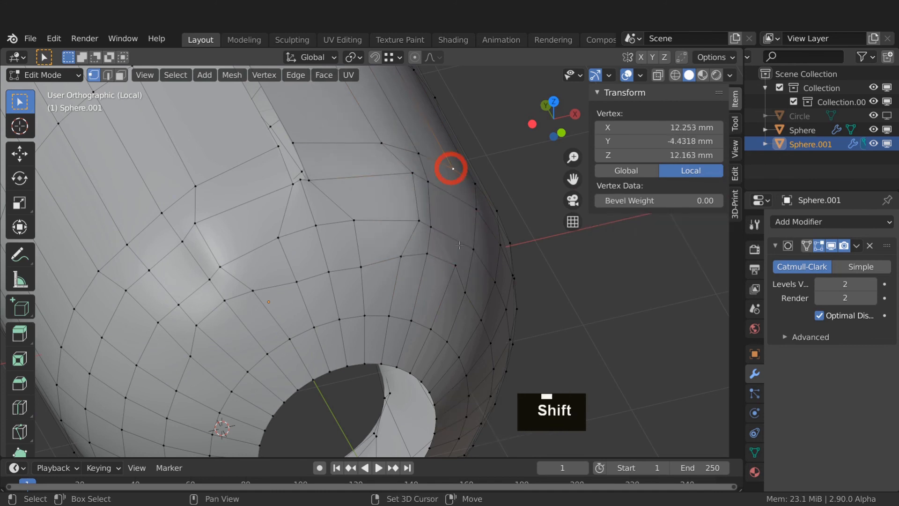
pyautogui.keyDown('shift'); pyautogui.click(453, 261); pyautogui.keyUp('shift')
pyautogui.hotkey('shift', 'r')
pyautogui.click(453, 259)
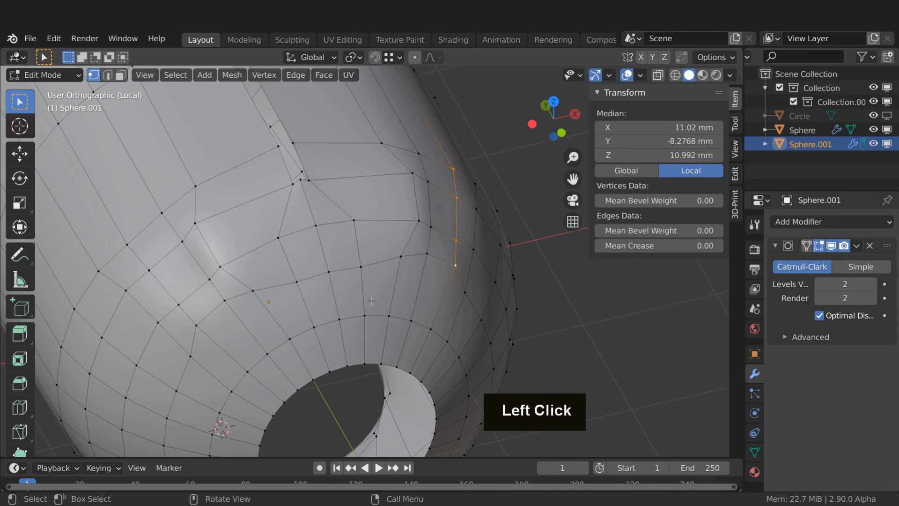
# - Fill the round snout hole at the front of the body with one face and poke it into a triangle fan
pyautogui.scroll(-4, 371, 300)
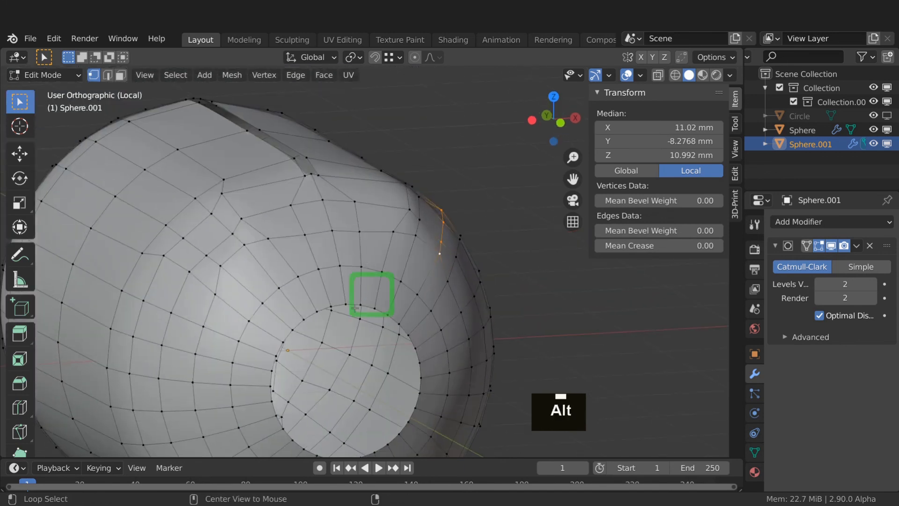
pyautogui.keyDown('alt'); pyautogui.click(353, 303); pyautogui.keyUp('alt')
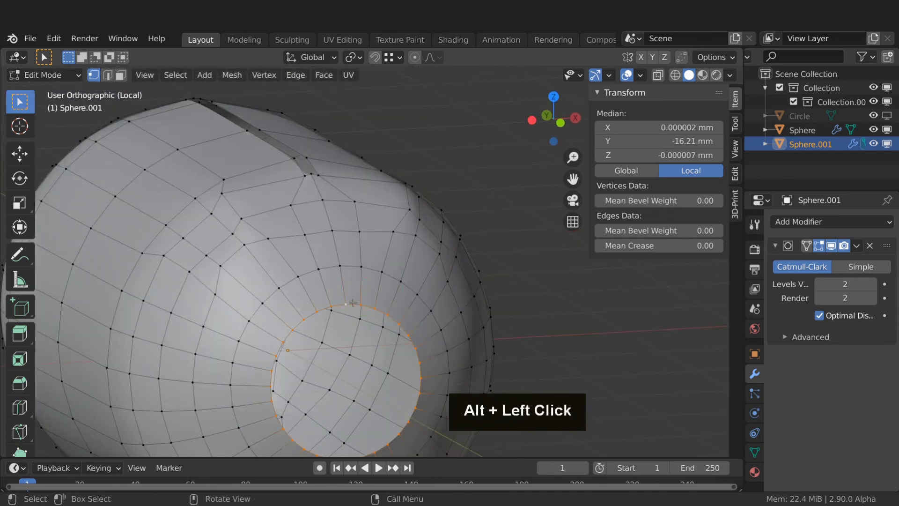
pyautogui.press('f')
pyautogui.click(331, 76)
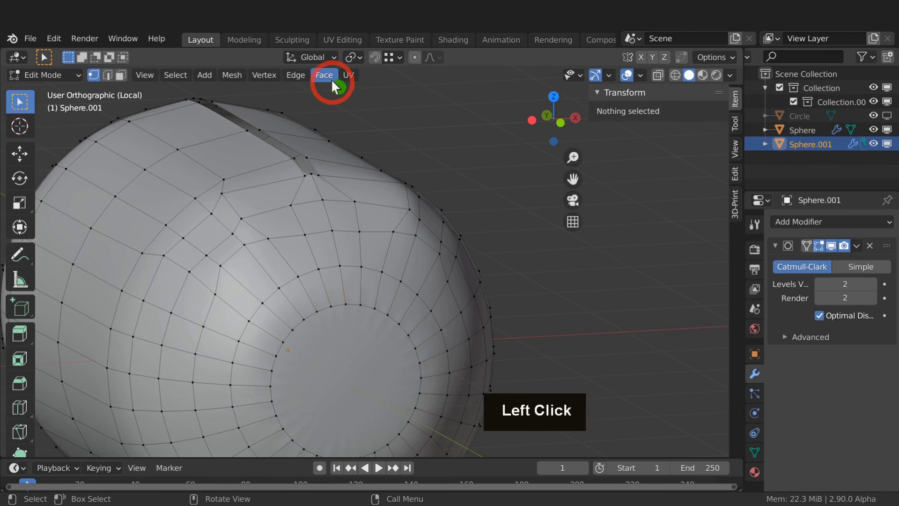
pyautogui.click(347, 152)
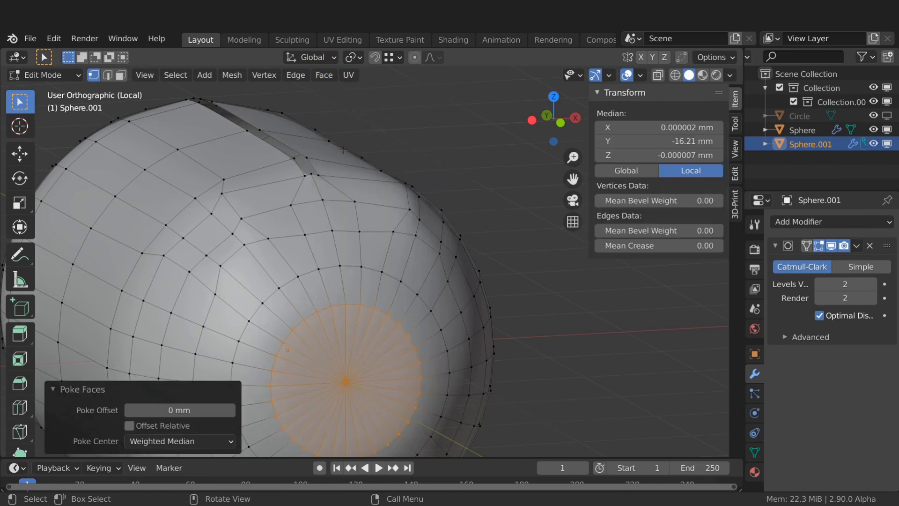
# - Leave local view and join the plain inner body Sphere.001 into the outer pig object Sphere
pyautogui.press('/')
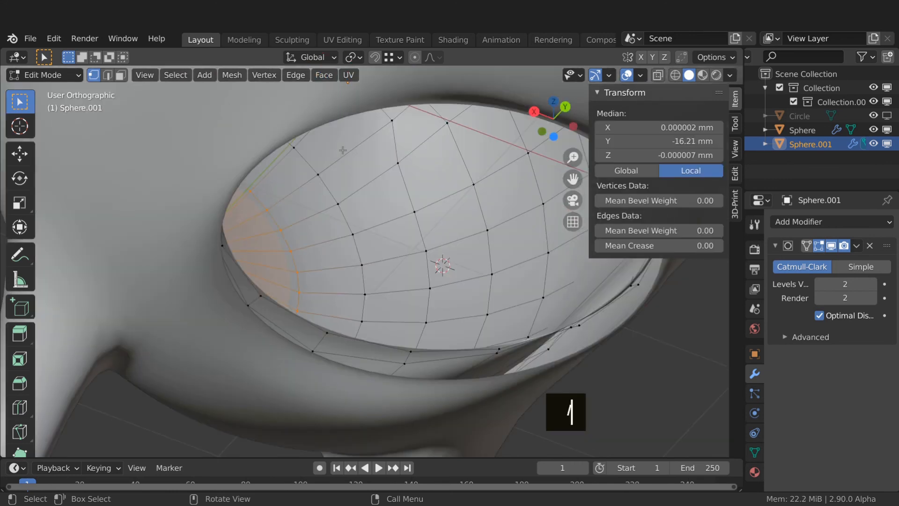
pyautogui.press('Tab')
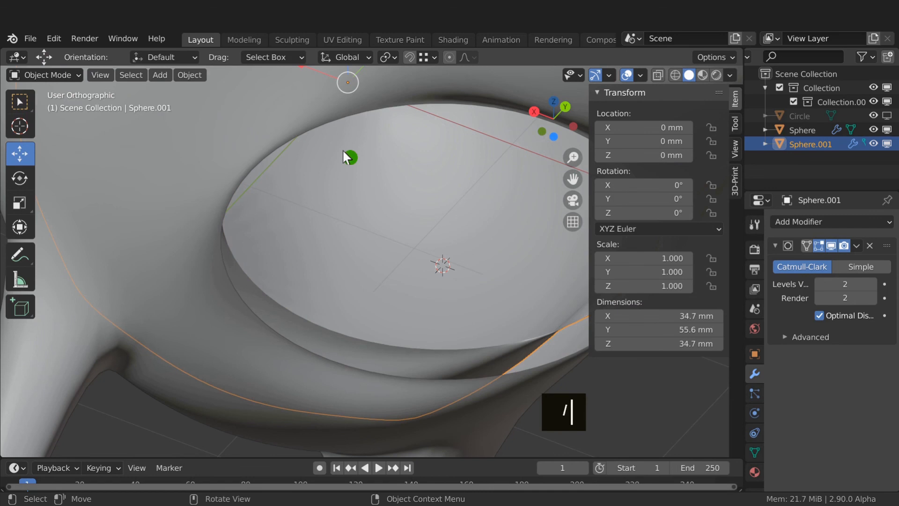
pyautogui.keyDown('shift'); pyautogui.click(201, 208); pyautogui.keyUp('shift')
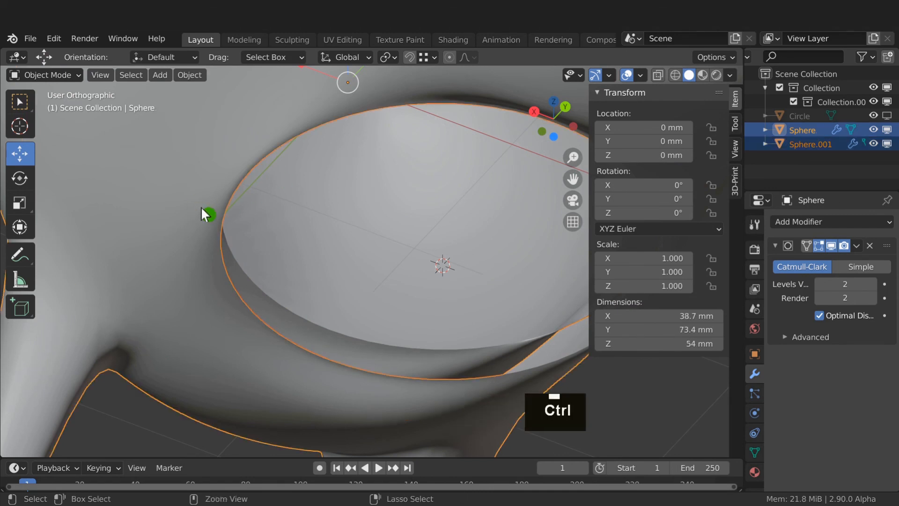
pyautogui.hotkey('ctrl', 'j')
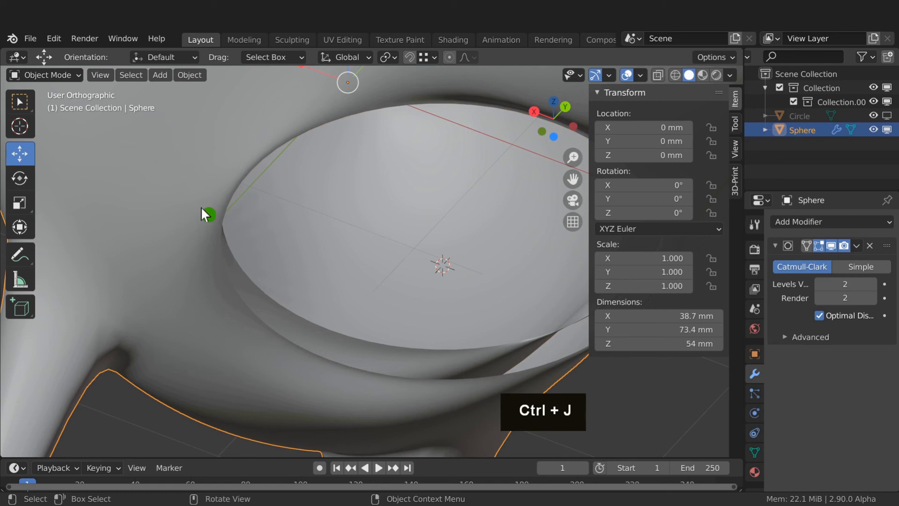
# - Bridge the inner and outer edge loops of the slot along the pig's back with the LoopTools Bridge
pyautogui.press('Tab')
pyautogui.scroll(-3, 201, 207)
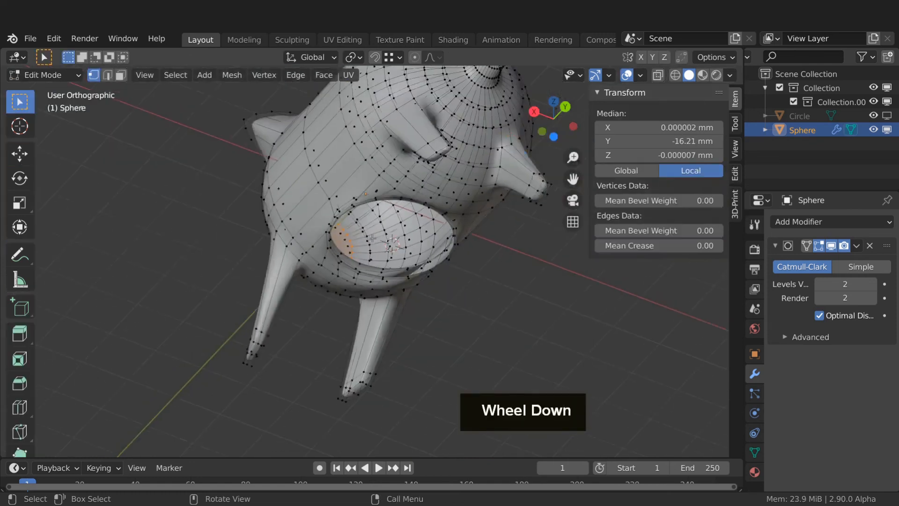
pyautogui.moveTo(201, 208); pyautogui.dragTo(427, 330, button='middle')
pyautogui.scroll(8, 394, 213)
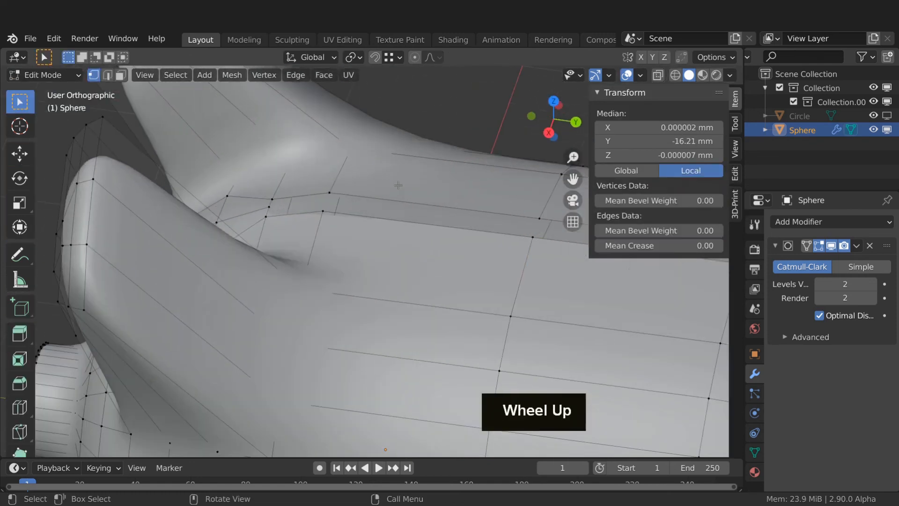
pyautogui.keyDown('alt'); pyautogui.click(394, 214); pyautogui.keyUp('alt')
pyautogui.scroll(-4, 394, 214)
pyautogui.moveTo(391, 218); pyautogui.dragTo(469, 213, button='middle')
pyautogui.keyDown('alt'); pyautogui.keyDown('shift'); pyautogui.click(537, 208); pyautogui.keyUp('shift'); pyautogui.keyUp('alt')
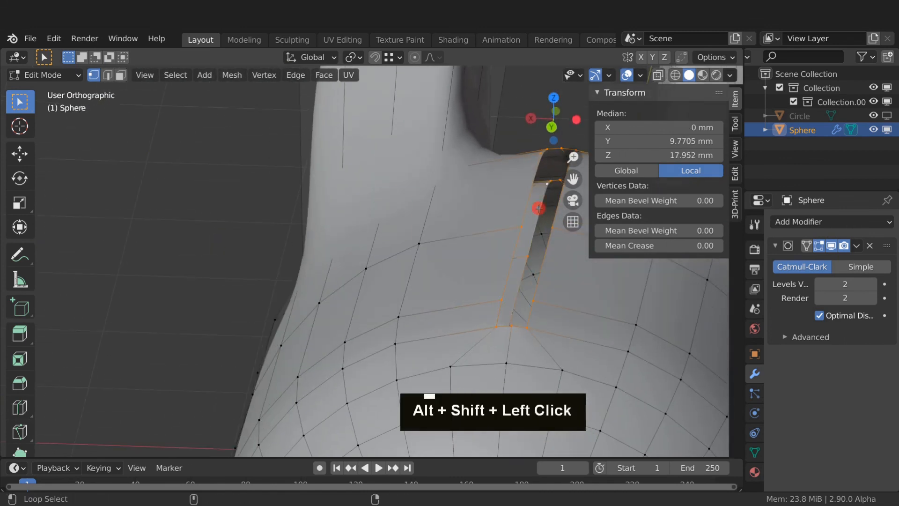
pyautogui.rightClick(538, 207)
pyautogui.moveTo(516, 114)
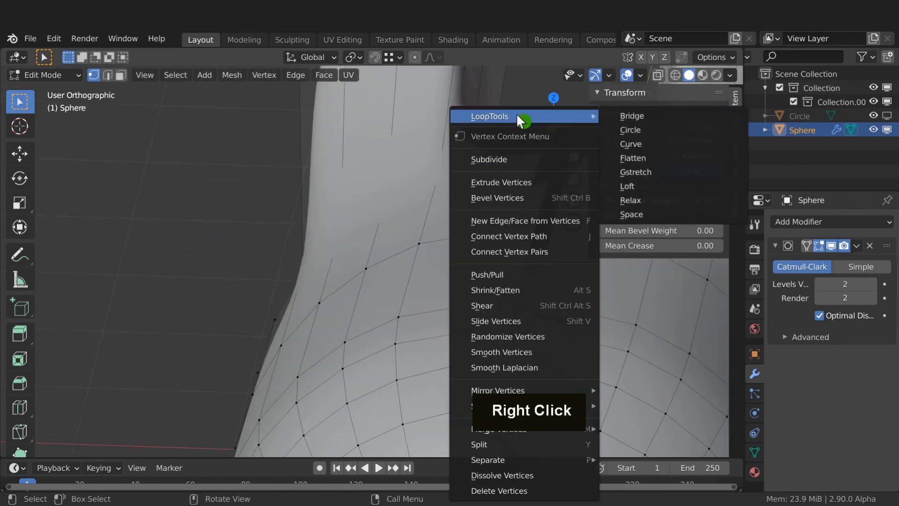
pyautogui.click(626, 115)
# - Bridge the inner and outer edge loops of the round belly opening with the LoopTools Bridge
pyautogui.scroll(-4, 468, 225)
pyautogui.moveTo(468, 224); pyautogui.dragTo(398, 141, button='middle')
pyautogui.scroll(2, 397, 139)
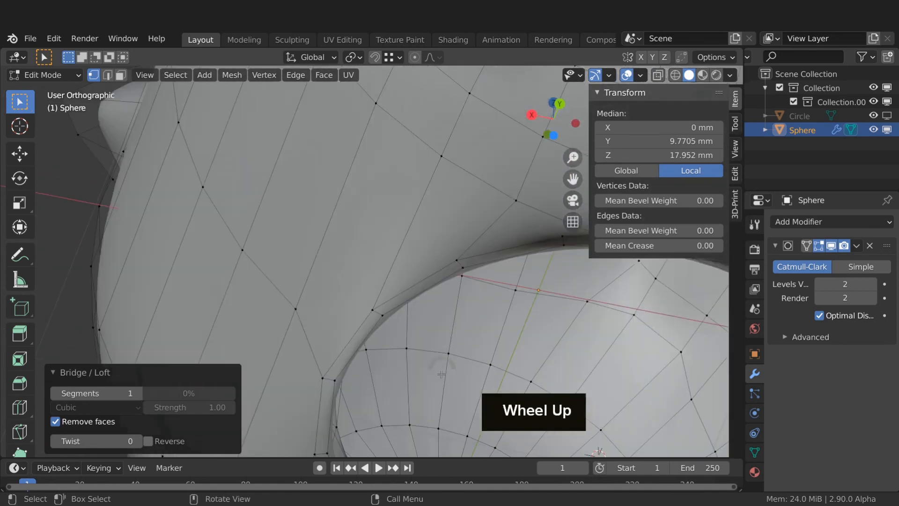
pyautogui.keyDown('shift'); pyautogui.scroll(-2, 394, 135); pyautogui.keyUp('shift')
pyautogui.keyDown('alt'); pyautogui.click(441, 369); pyautogui.keyUp('alt')
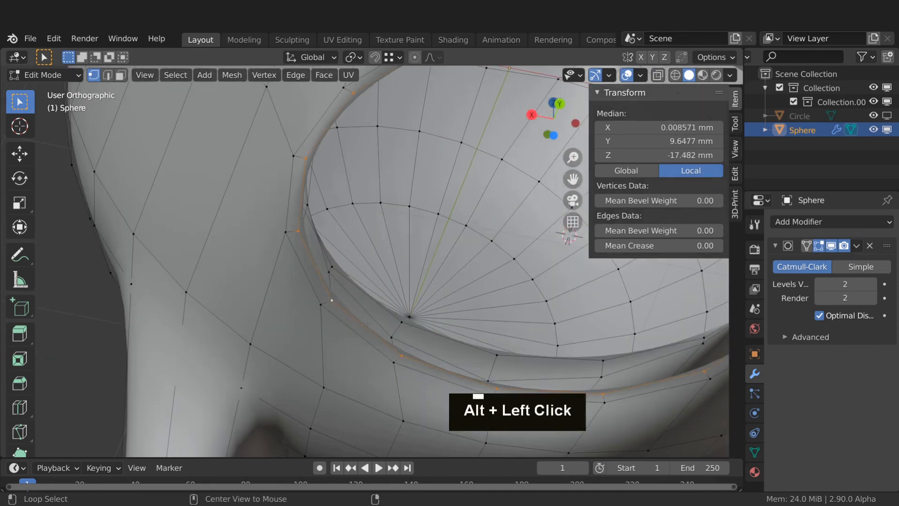
pyautogui.keyDown('alt'); pyautogui.keyDown('shift'); pyautogui.click(441, 334); pyautogui.keyUp('shift'); pyautogui.keyUp('alt')
pyautogui.scroll(-4, 412, 319)
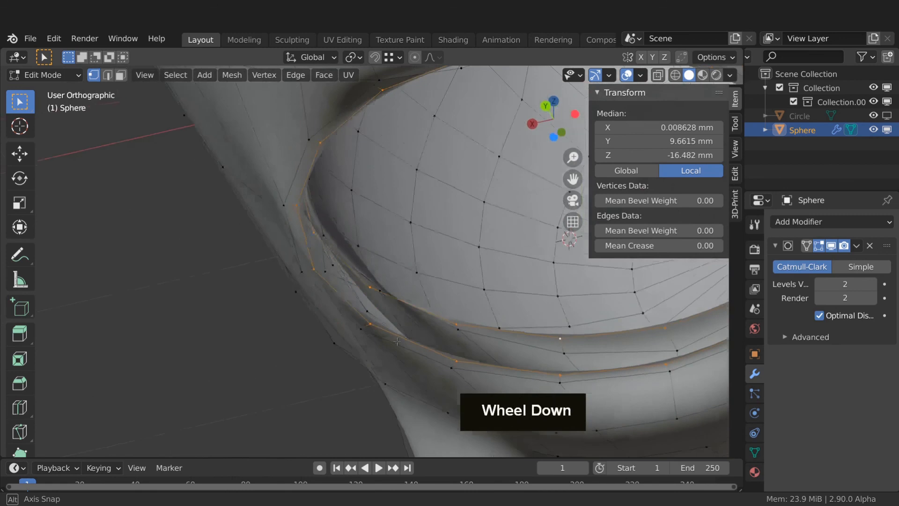
pyautogui.rightClick(408, 294)
pyautogui.moveTo(425, 116)
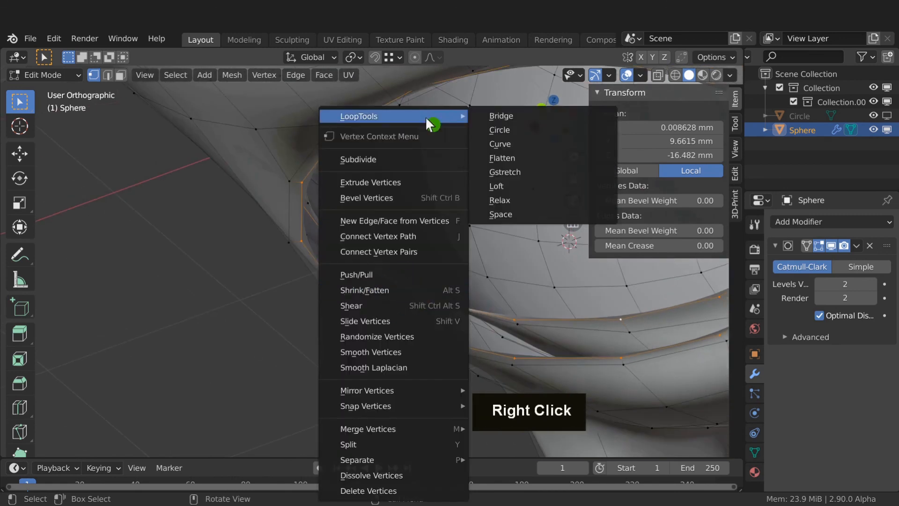
pyautogui.click(505, 116)
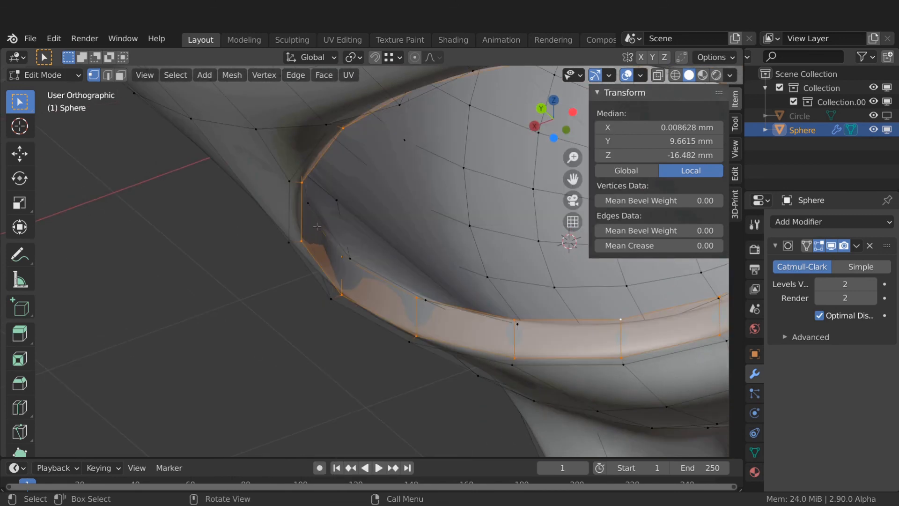
# - Add two loop cuts around the belly opening's wall, one slid to factor -0.745 near its inner edge, the other to 0.684 near its outer edge
pyautogui.press('2')
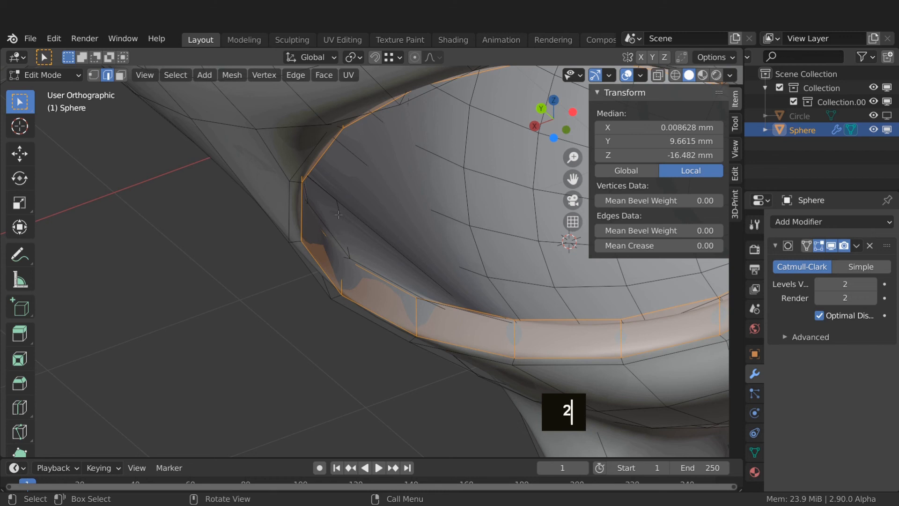
pyautogui.hotkey('ctrl', 'r')
pyautogui.click(414, 300)
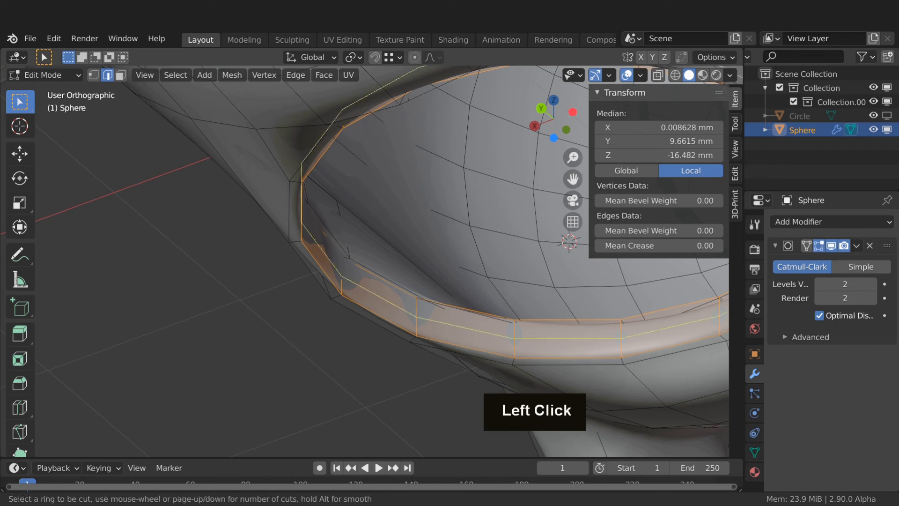
pyautogui.click(416, 292)
pyautogui.hotkey('ctrl', 'r')
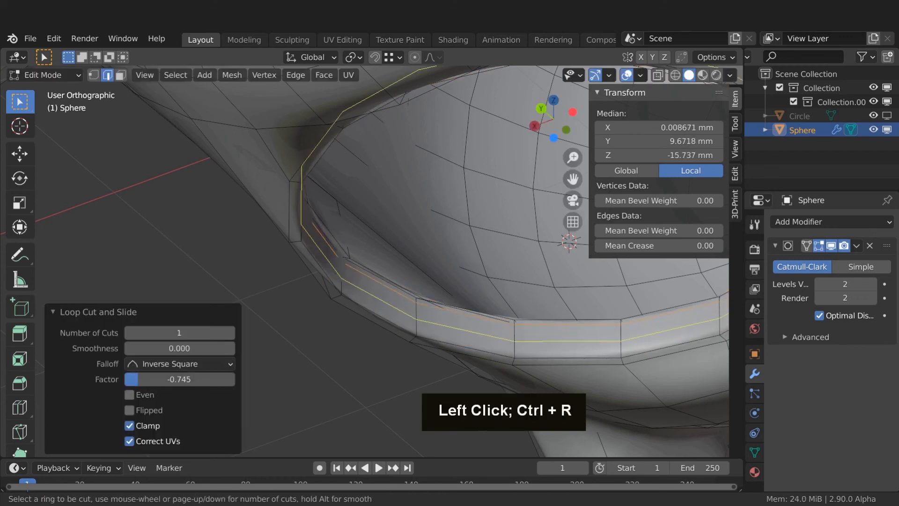
pyautogui.click(412, 324)
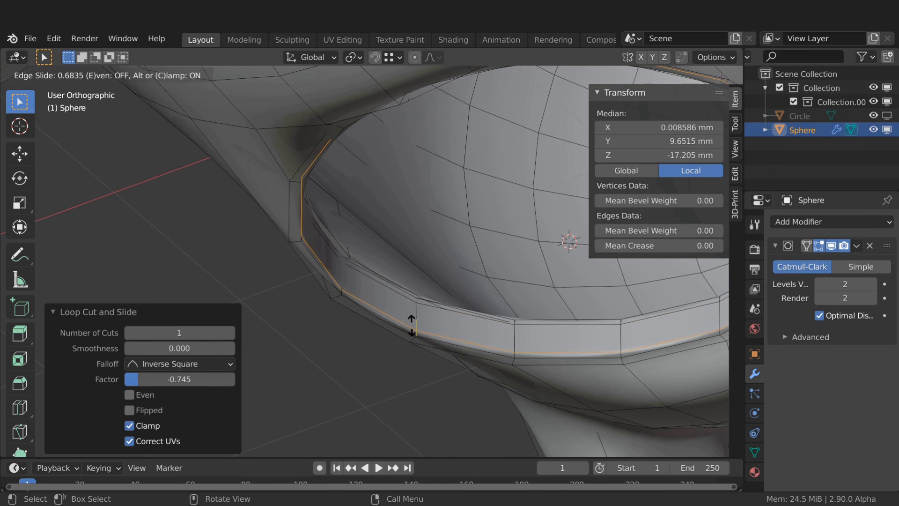
pyautogui.click(411, 325)
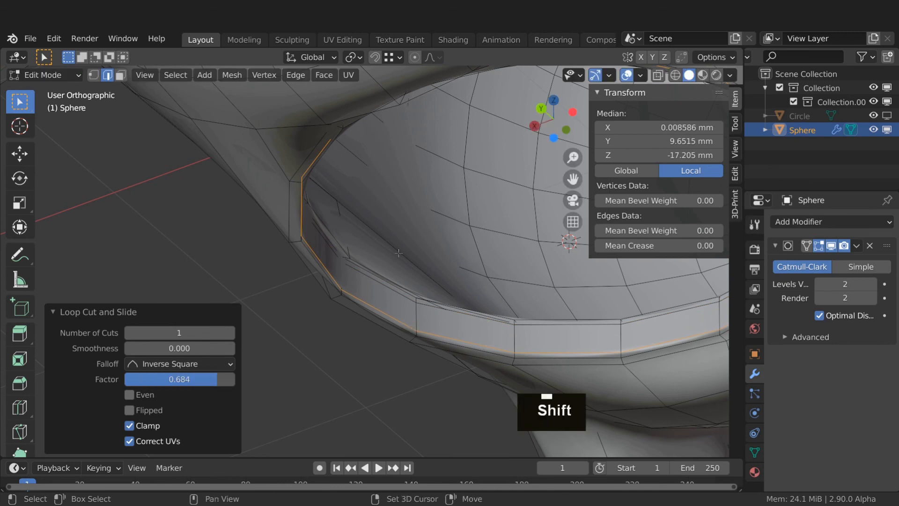
# - Duplicate the outer support loop of the belly opening in place and separate the copy into its own object
pyautogui.hotkey('shift', 'd')
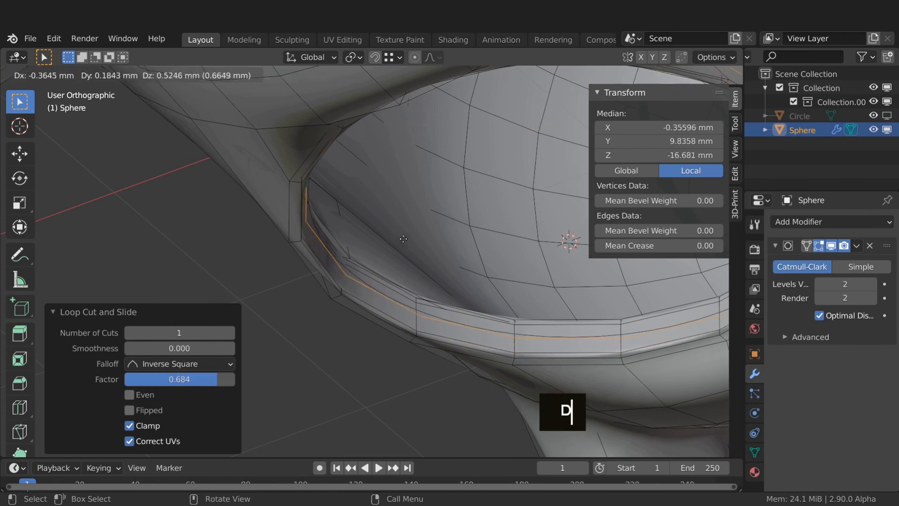
pyautogui.rightClick(403, 239)
pyautogui.press('p')
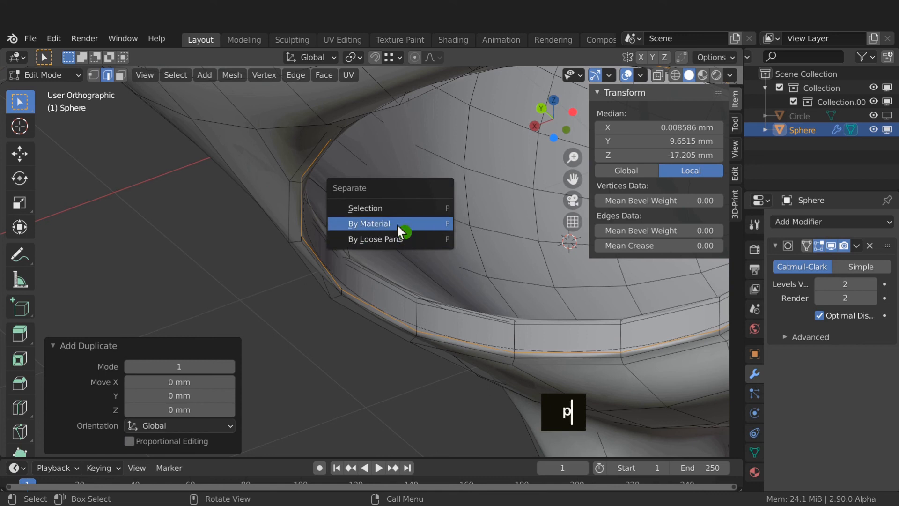
pyautogui.click(390, 209)
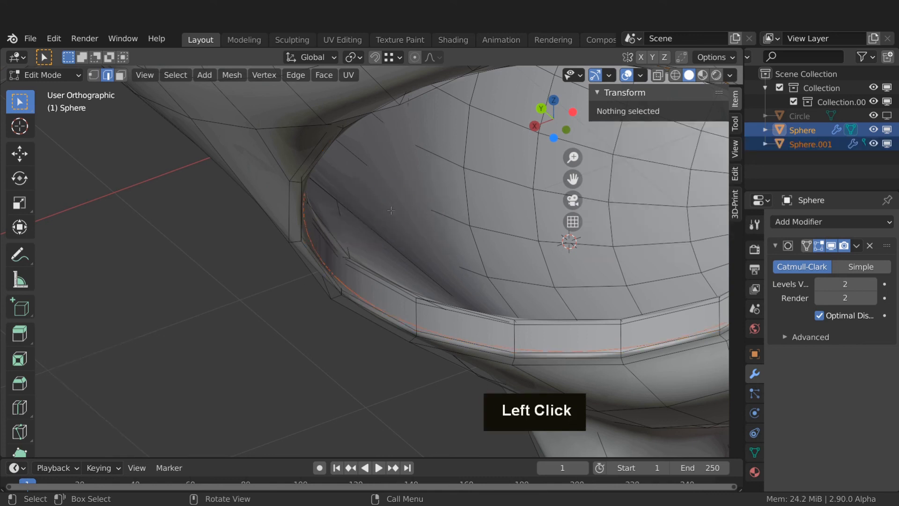
# - Edit the separated ring object Sphere.001 and fill its whole loop with a single face
pyautogui.press('Tab')
pyautogui.click(346, 284)
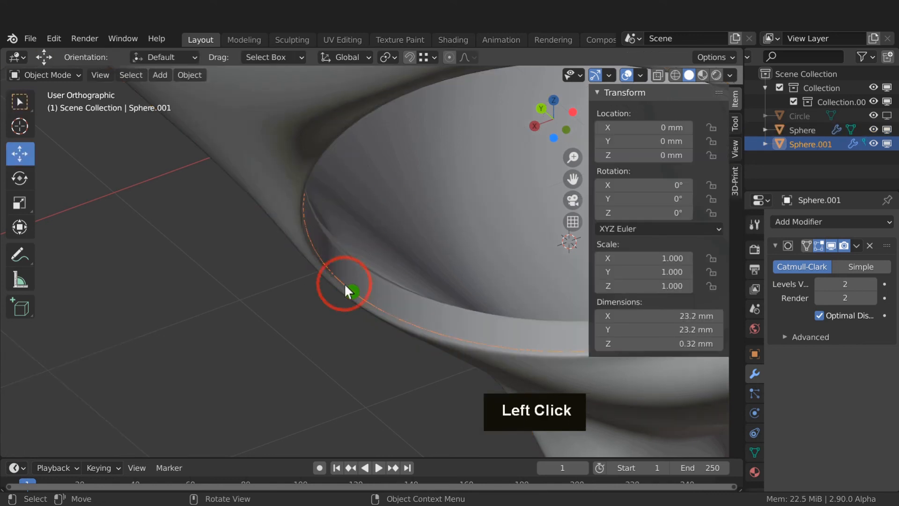
pyautogui.press('Tab')
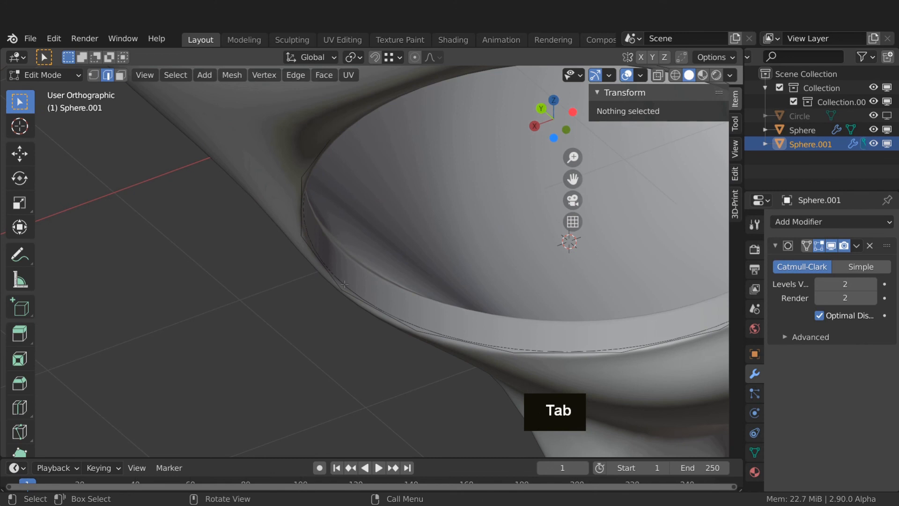
pyautogui.press('a')
pyautogui.press('f')
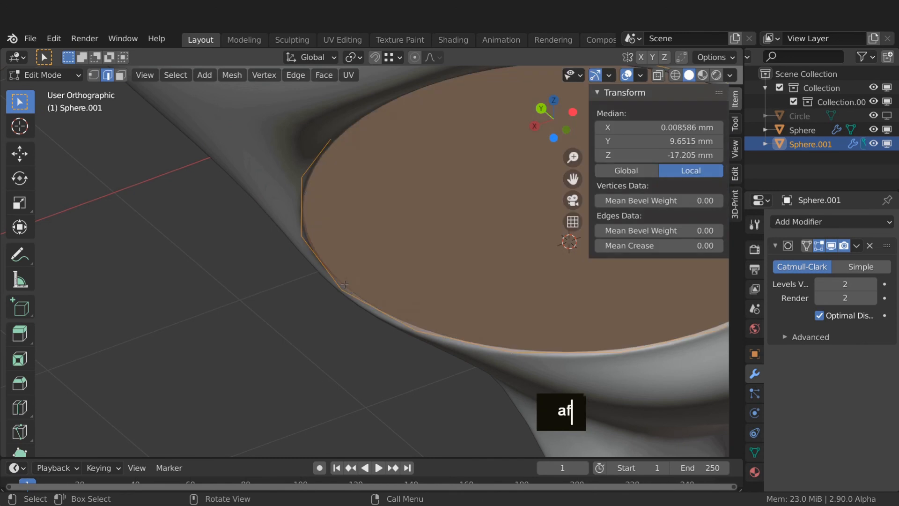
# - Inset the belly cover face by about 0.63 mm and poke the inner face into a triangle fan
pyautogui.press('i')
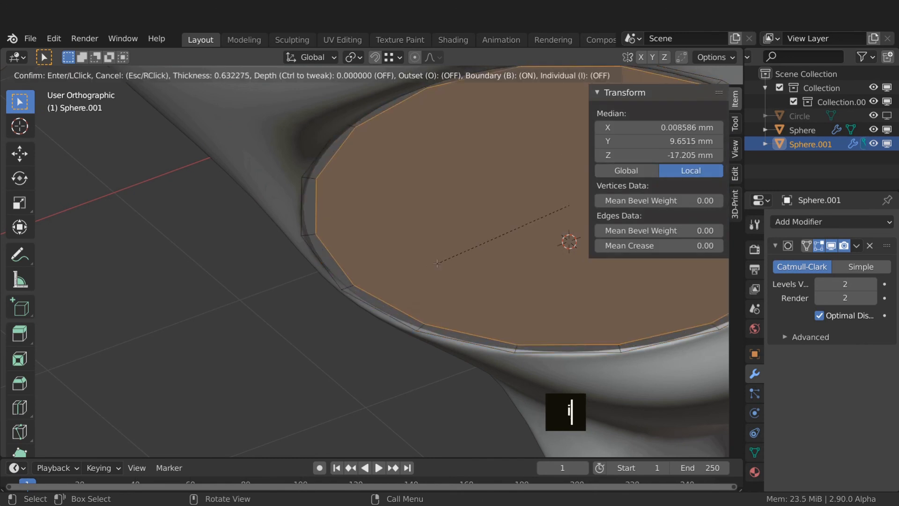
pyautogui.click(436, 263)
pyautogui.click(324, 76)
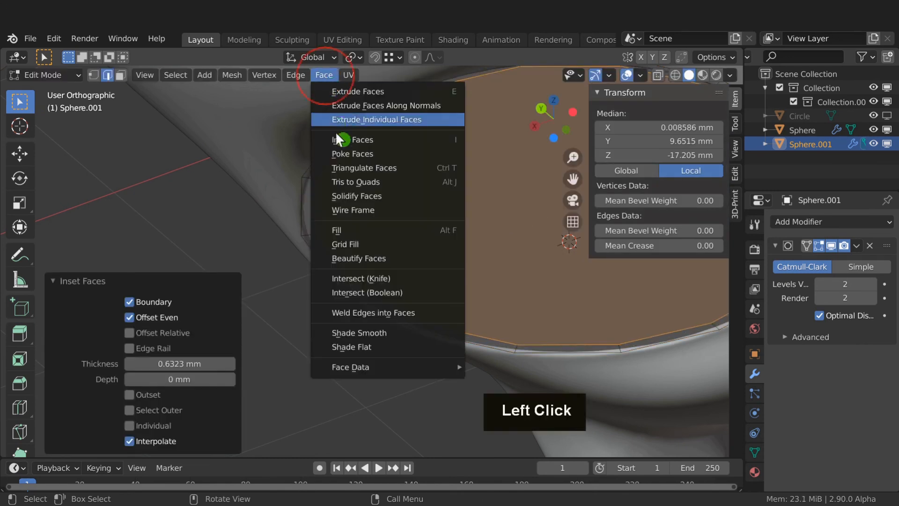
pyautogui.click(344, 154)
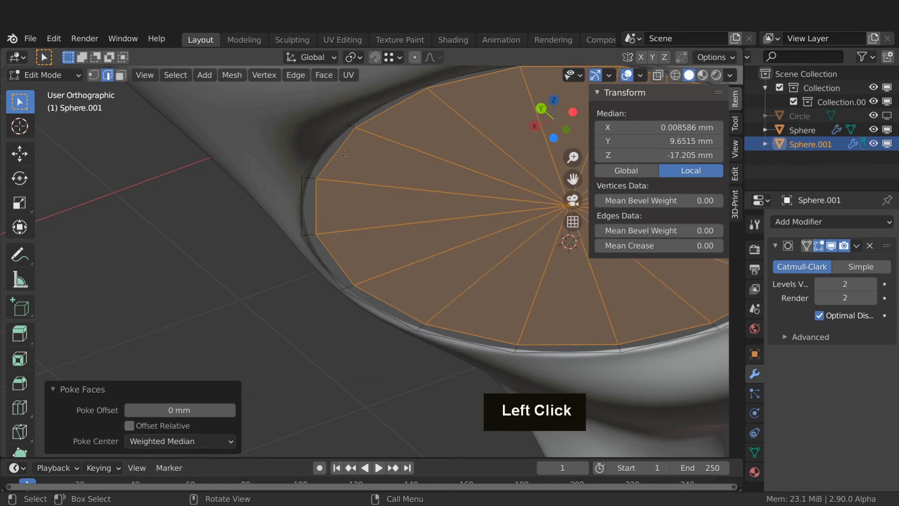
# - Extrude the entire belly cover 3 mm along its normal and isolate it in local view
pyautogui.press('a')
pyautogui.press('e')
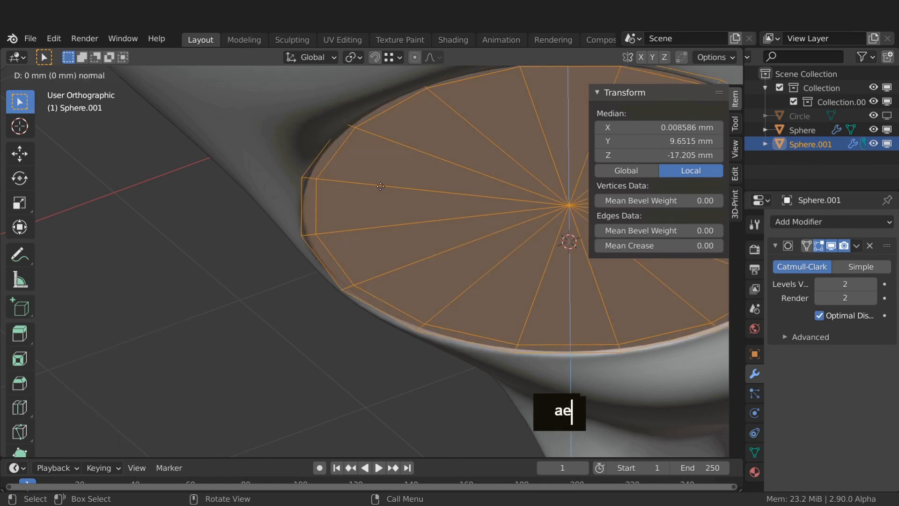
pyautogui.press('3')
pyautogui.press('Return')
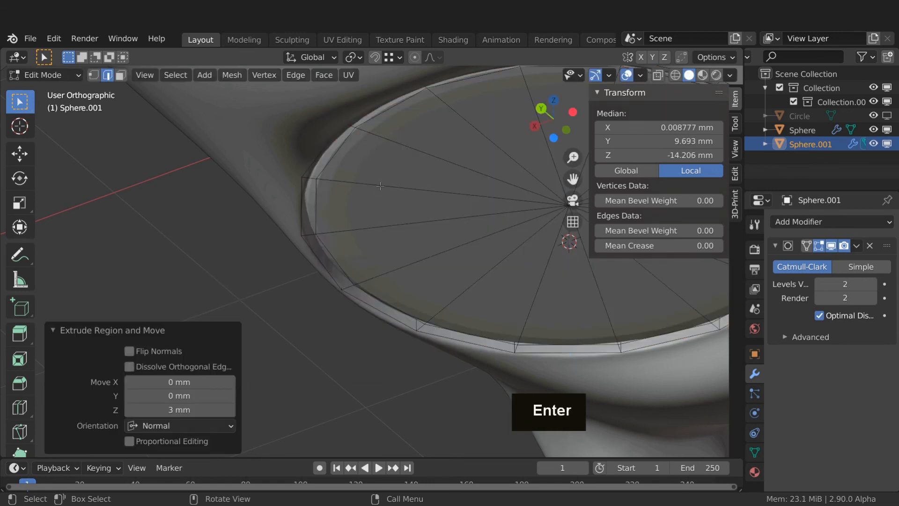
pyautogui.press('/')
# - Add two loop cuts around the cover's side wall, slid to factor -0.652 near the inner rim and 0.768 near the outer face
pyautogui.click(402, 227)
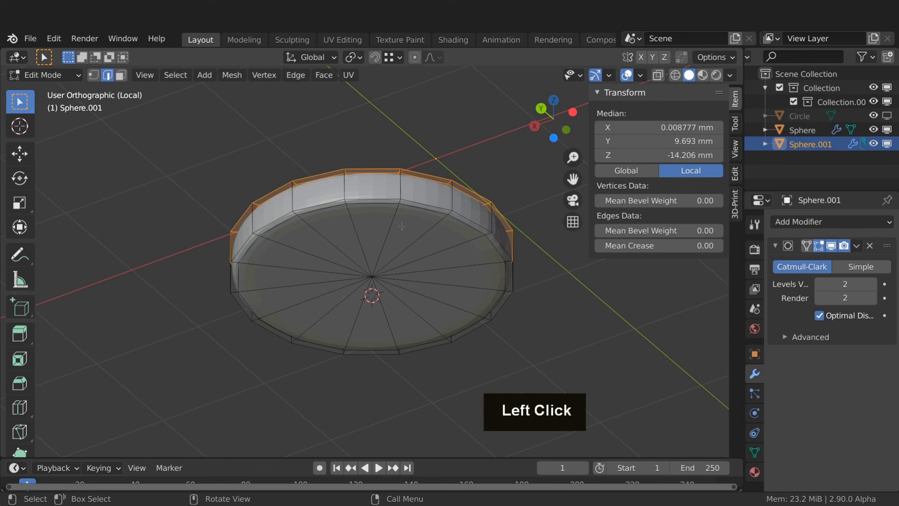
pyautogui.hotkey('ctrl', 'r')
pyautogui.click(402, 188)
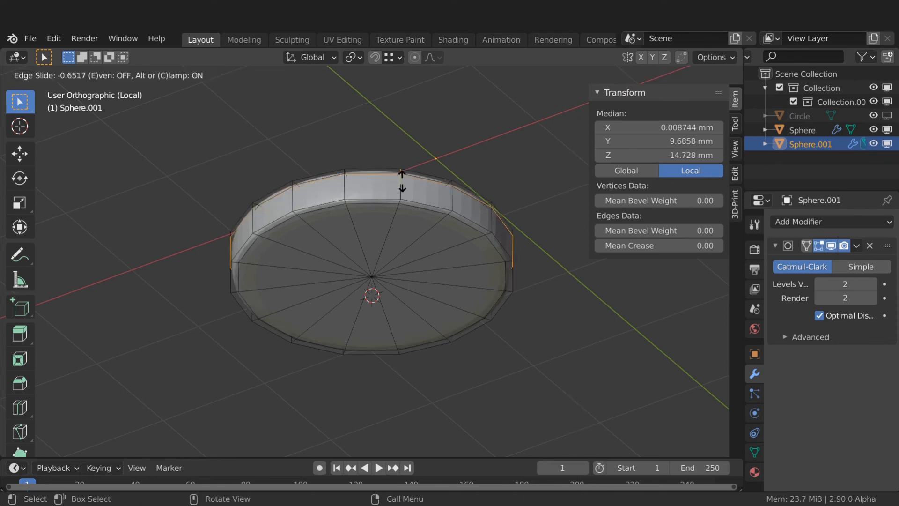
pyautogui.click(402, 181)
pyautogui.hotkey('ctrl', 'r')
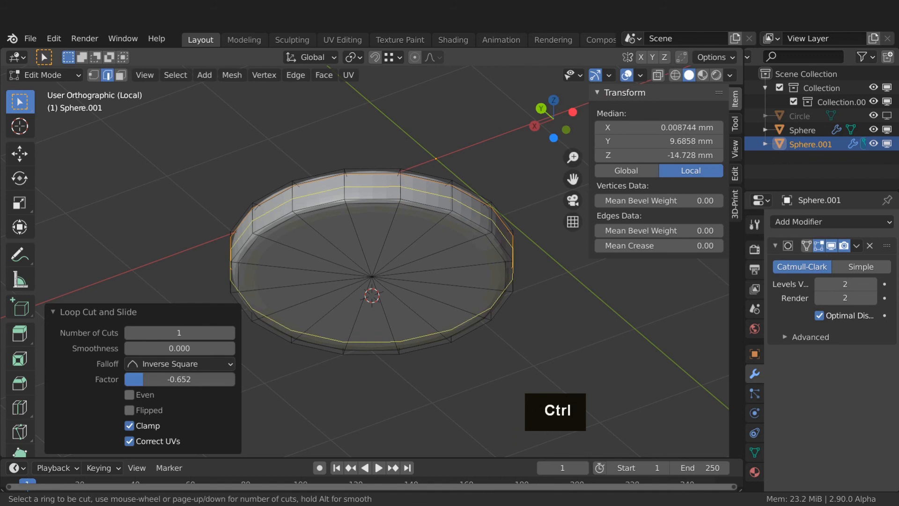
pyautogui.click(402, 185)
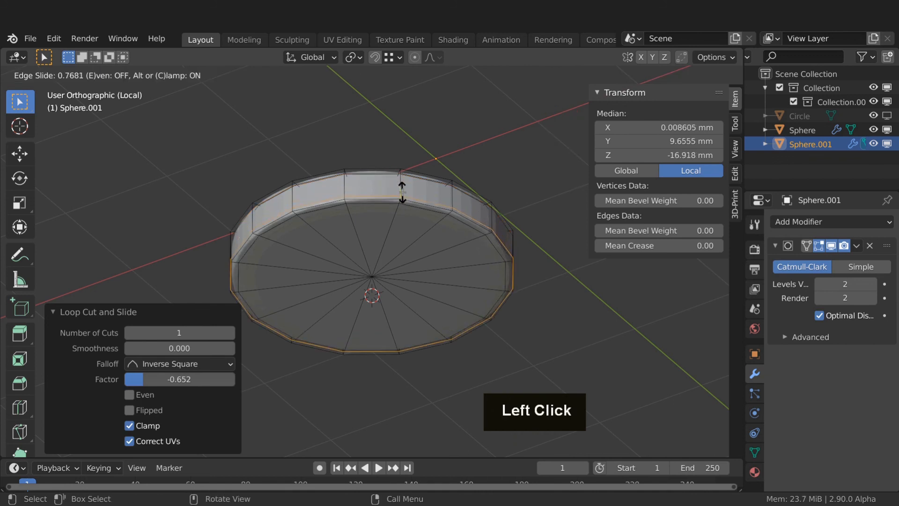
pyautogui.click(401, 192)
# - Select the cover's inner rim edge loop with its adjacent support loop and scale both to 0.960
pyautogui.press('alt')
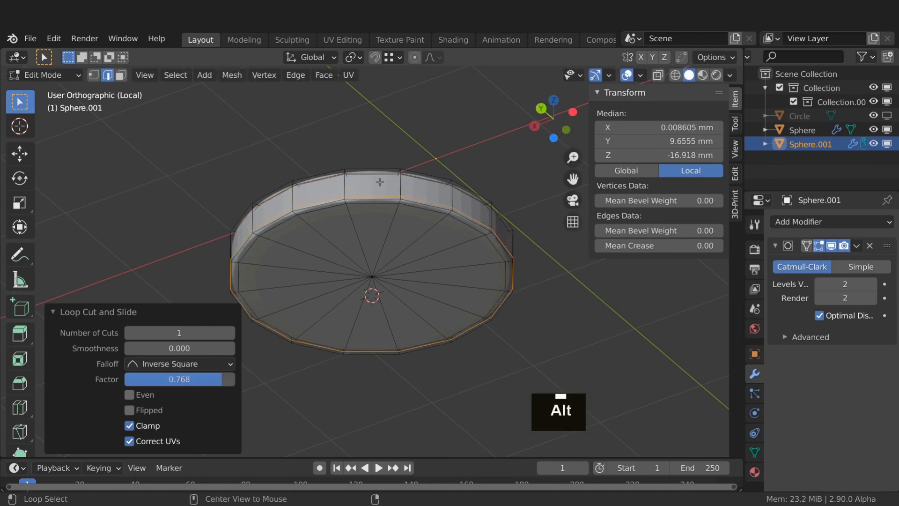
pyautogui.keyDown('alt'); pyautogui.click(374, 171); pyautogui.keyUp('alt')
pyautogui.keyDown('alt'); pyautogui.keyDown('shift'); pyautogui.click(376, 172); pyautogui.keyUp('shift'); pyautogui.keyUp('alt')
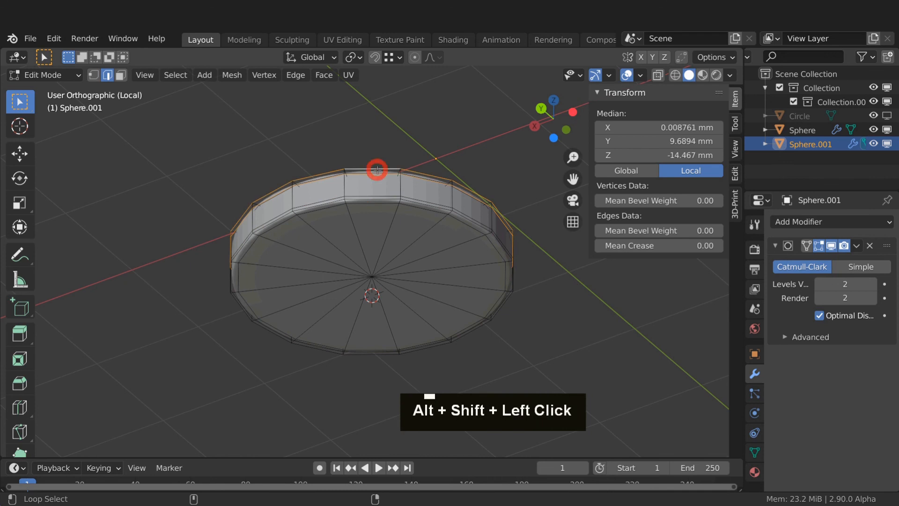
pyautogui.keyDown('alt'); pyautogui.keyDown('shift'); pyautogui.click(377, 172); pyautogui.keyUp('shift'); pyautogui.keyUp('alt')
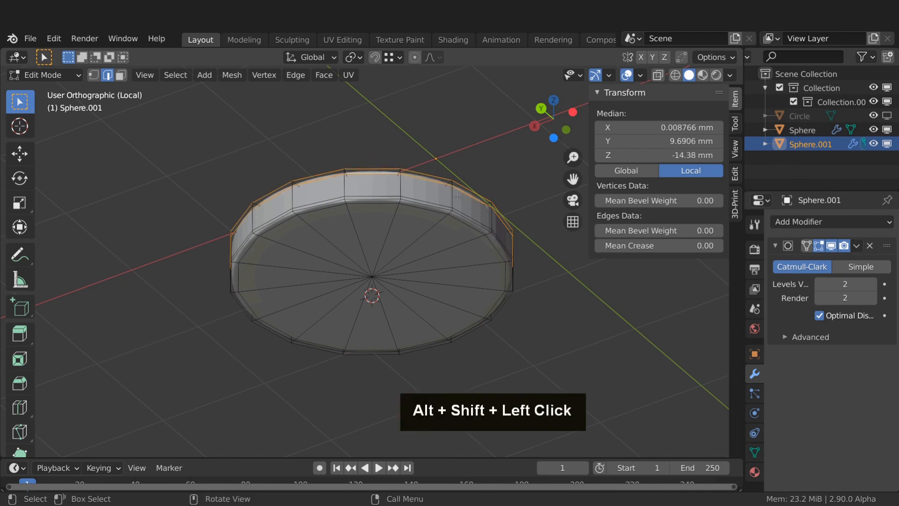
pyautogui.press('s')
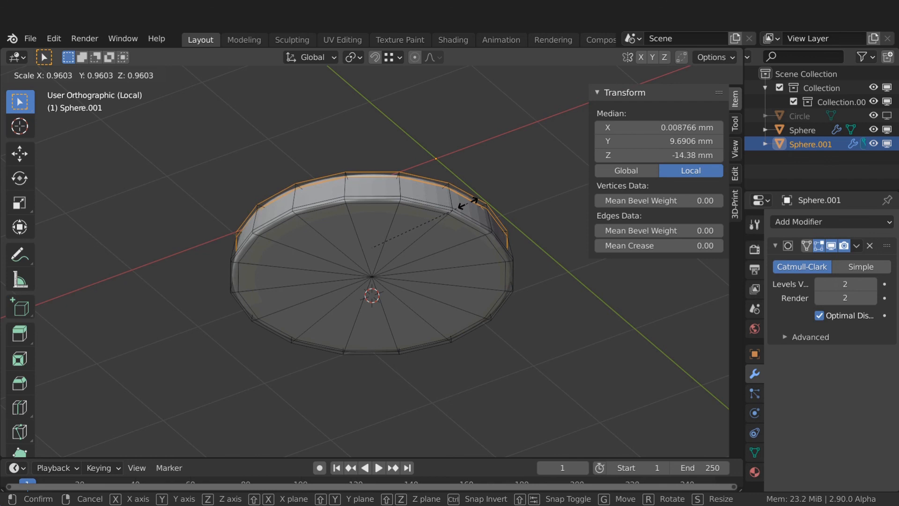
pyautogui.click(468, 203)
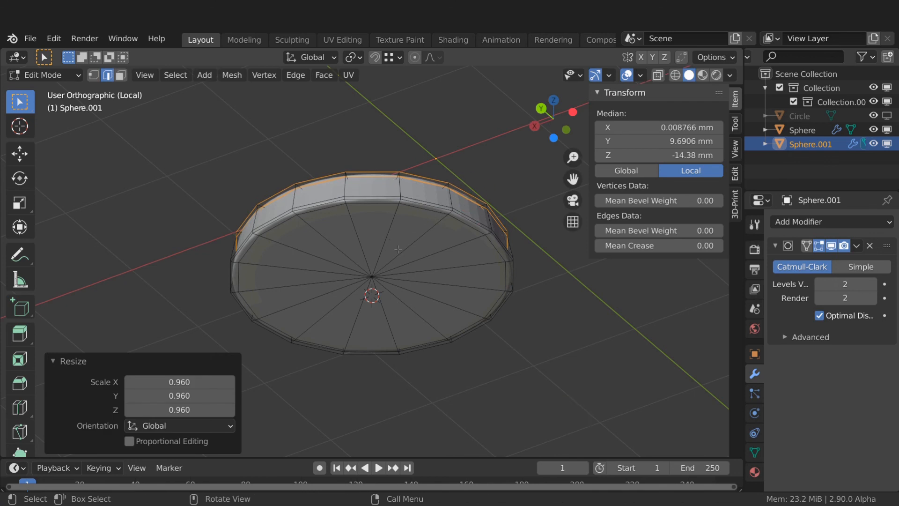
# - Snap the 3D cursor to the centre vertex of the cover's face and set the object's origin to the 3D cursor
pyautogui.press('1')
pyautogui.click(378, 276)
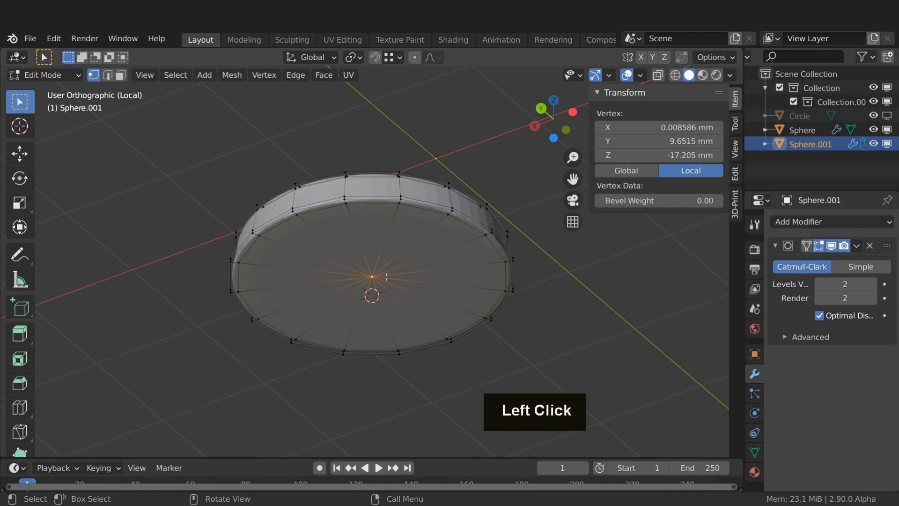
pyautogui.hotkey('shift', 's')
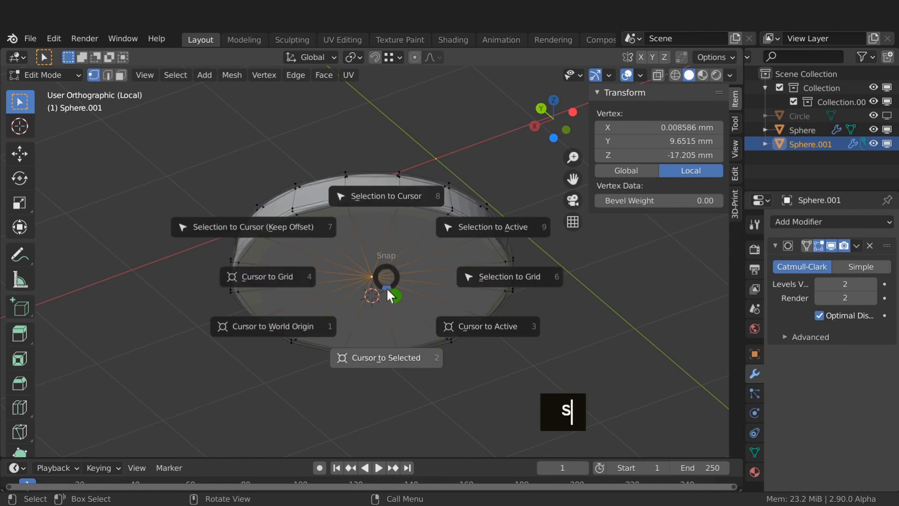
pyautogui.click(386, 360)
pyautogui.press('Tab')
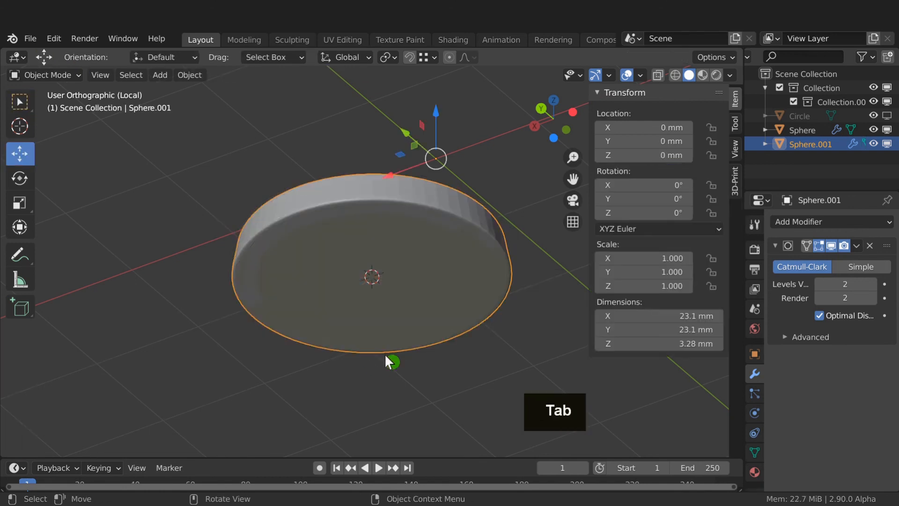
pyautogui.rightClick(365, 282)
pyautogui.moveTo(367, 303)
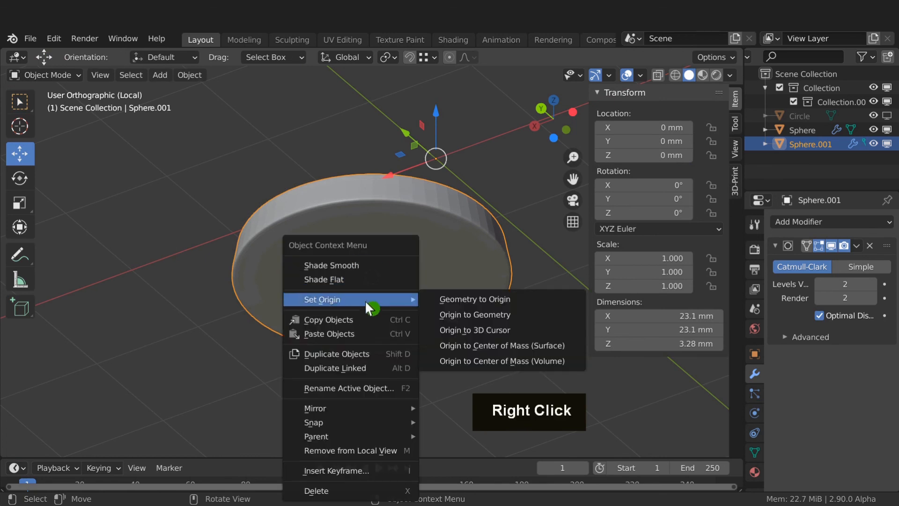
pyautogui.click(439, 330)
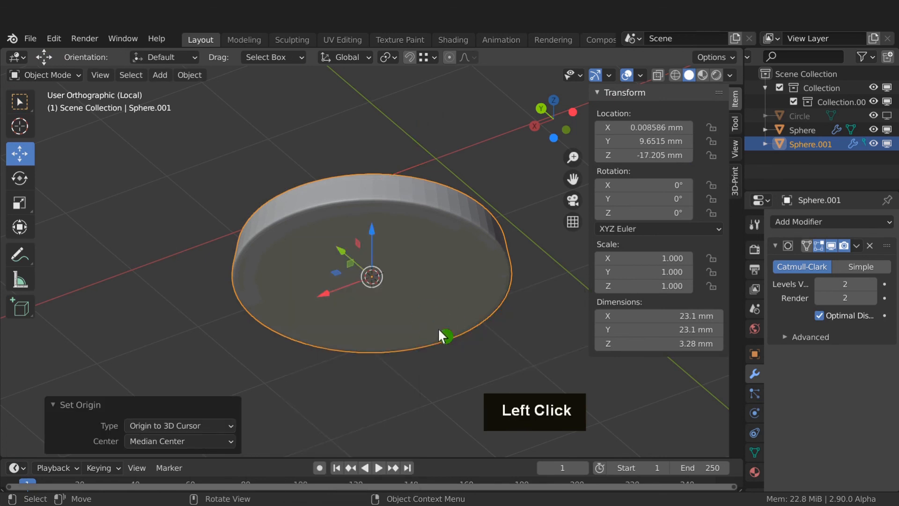
# - Shade the belly cover smooth and leave local view to bring back the whole scene
pyautogui.rightClick(417, 296)
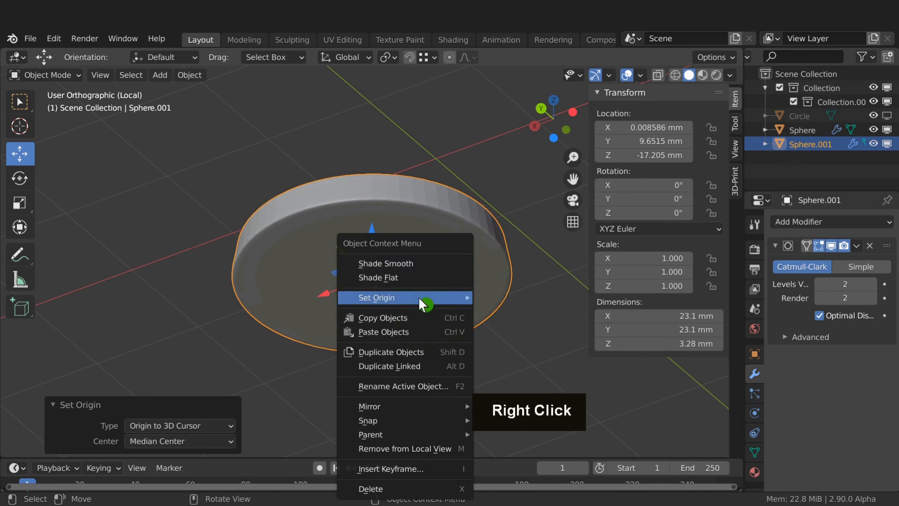
pyautogui.click(402, 263)
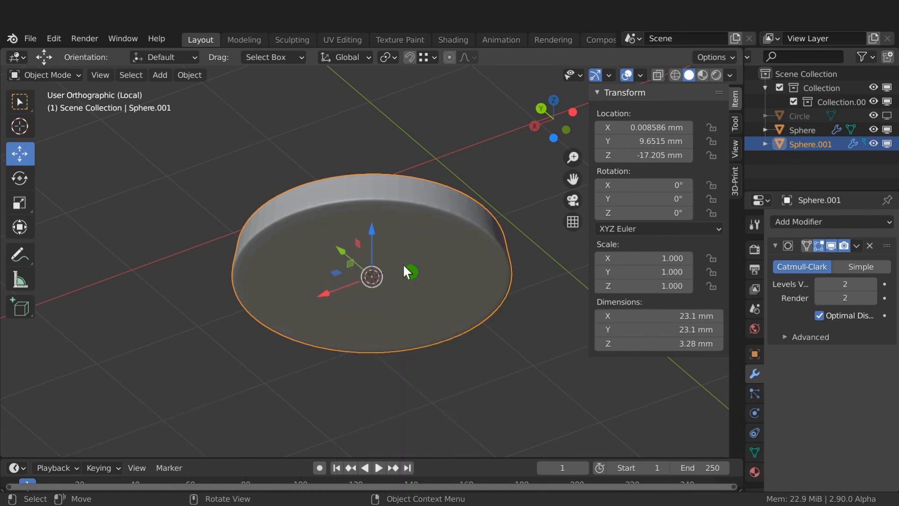
pyautogui.press('KP_Divide')
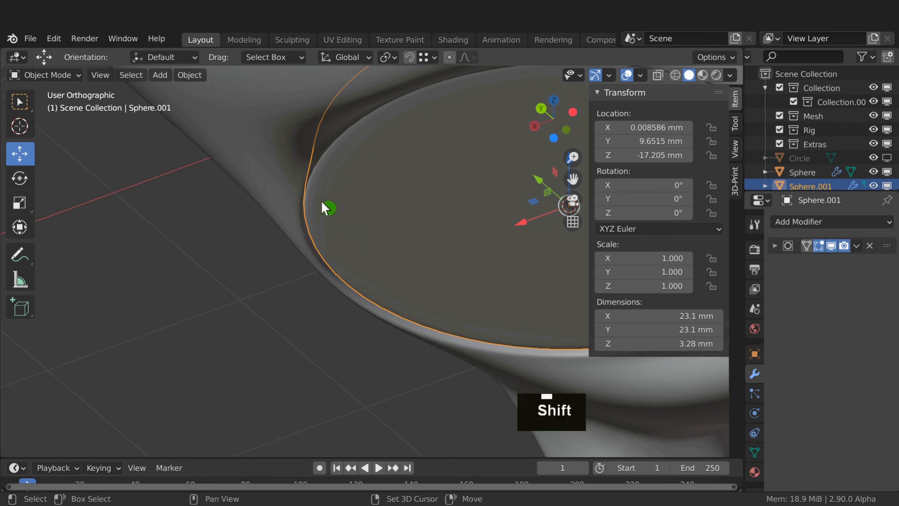
# - Parent the belly cover to the pig body Sphere using the Object parent type
pyautogui.keyDown('shift'); pyautogui.click(285, 167); pyautogui.keyUp('shift')
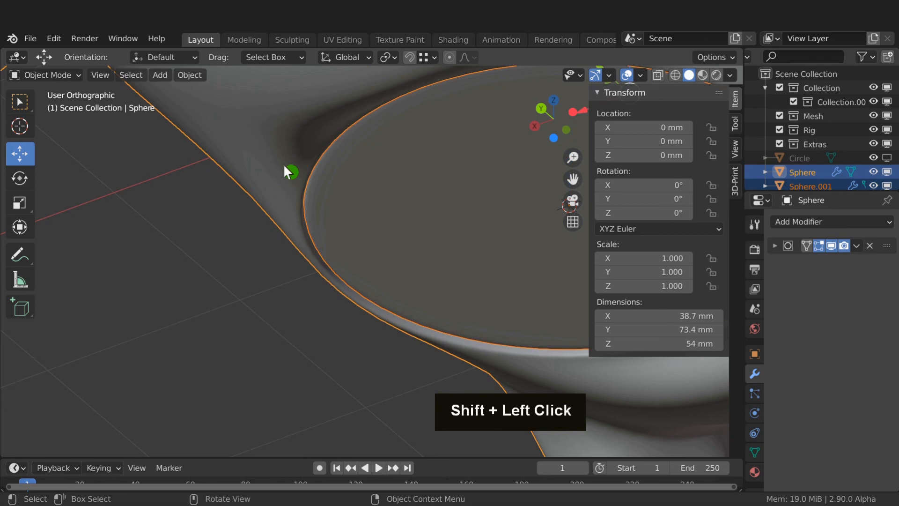
pyautogui.hotkey('ctrl', 'p')
pyautogui.click(285, 169)
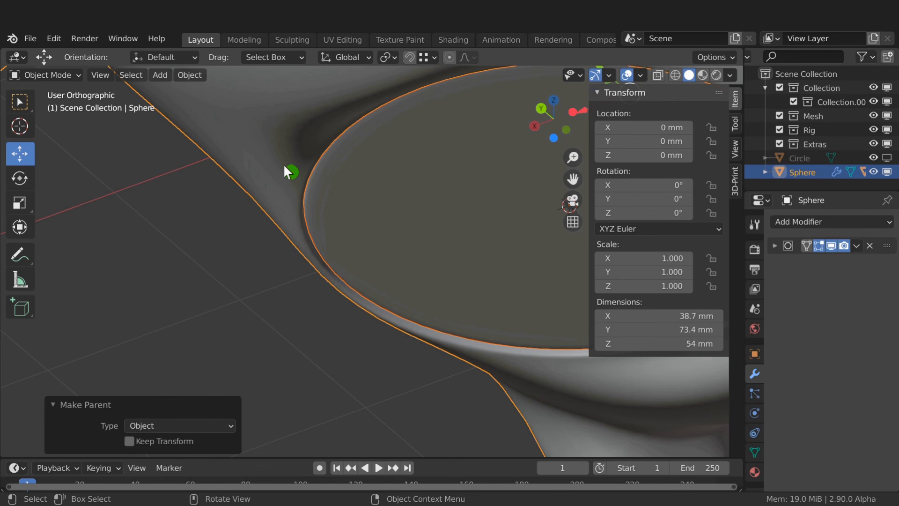
# - Edit the pig mesh in wireframe from the right side view and move the front legs' lower ends along Y until the legs stand upright
pyautogui.press('pagedown')
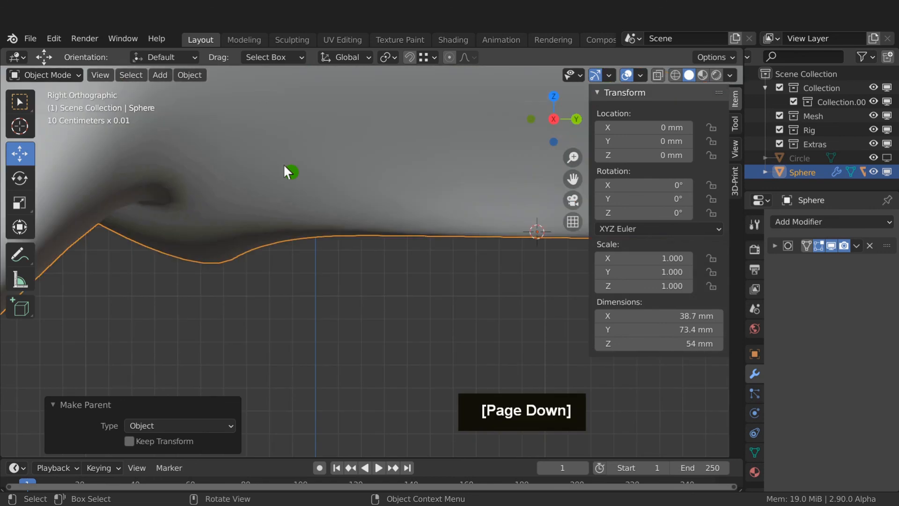
pyautogui.press('Home')
pyautogui.click(383, 200)
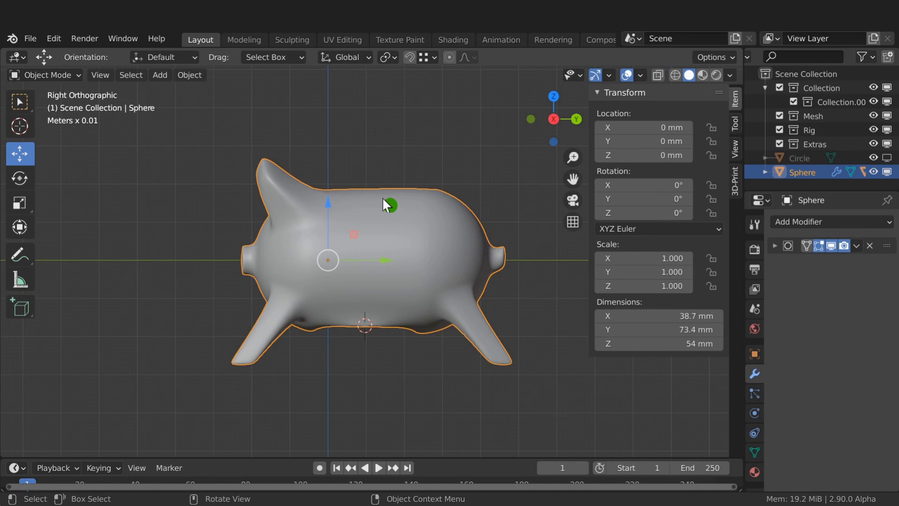
pyautogui.press('Tab')
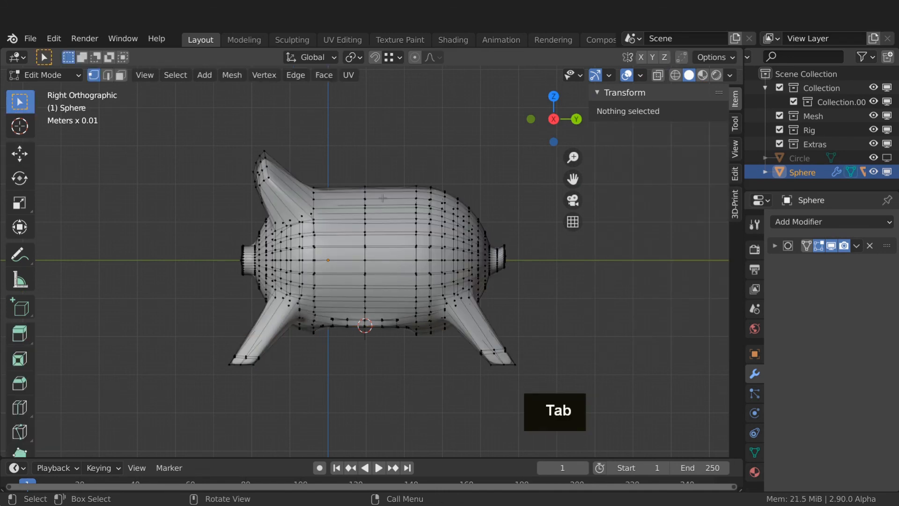
pyautogui.press('z')
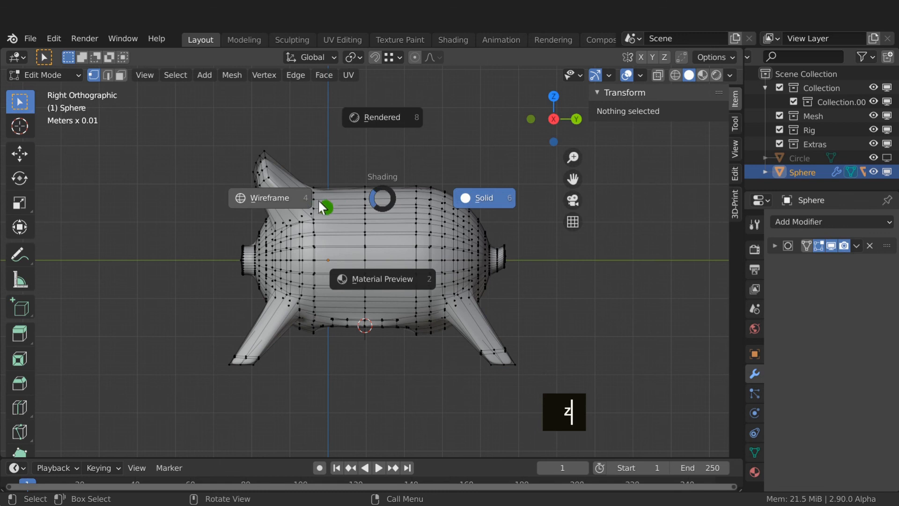
pyautogui.click(285, 202)
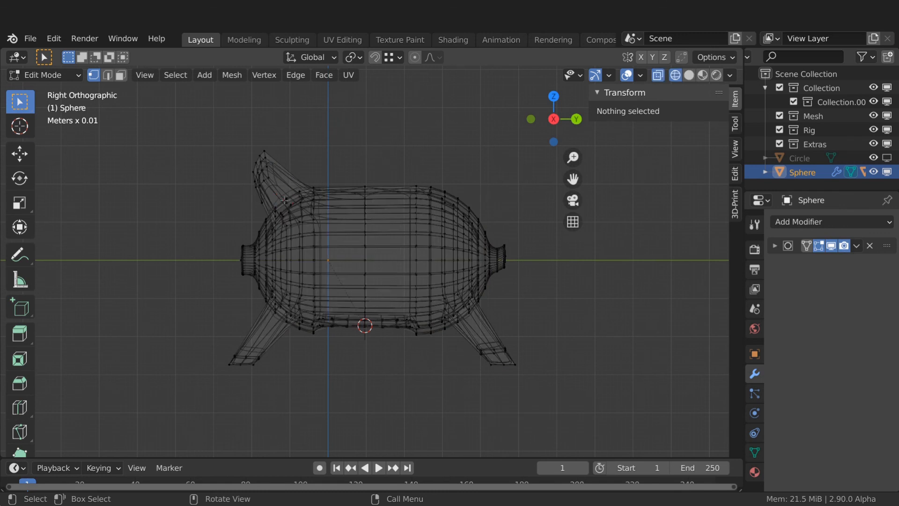
pyautogui.moveTo(201, 337); pyautogui.dragTo(274, 387)
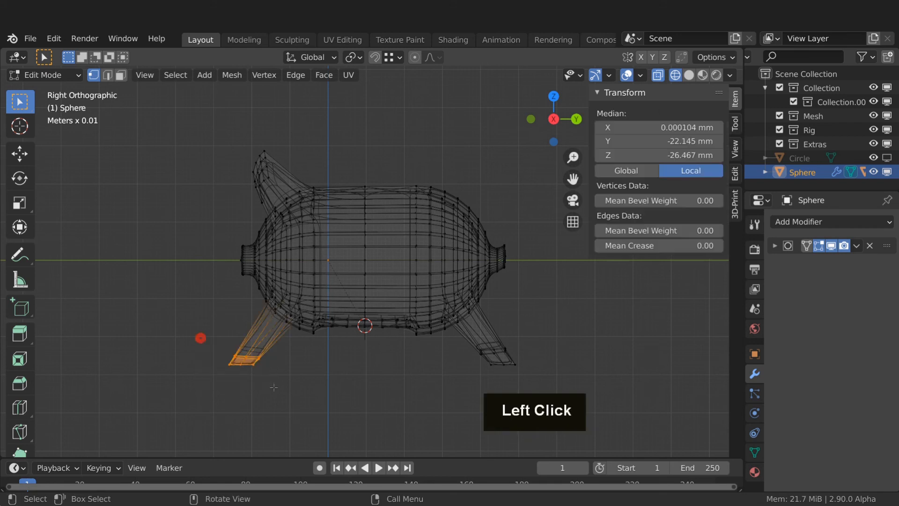
pyautogui.press('g')
pyautogui.press('y')
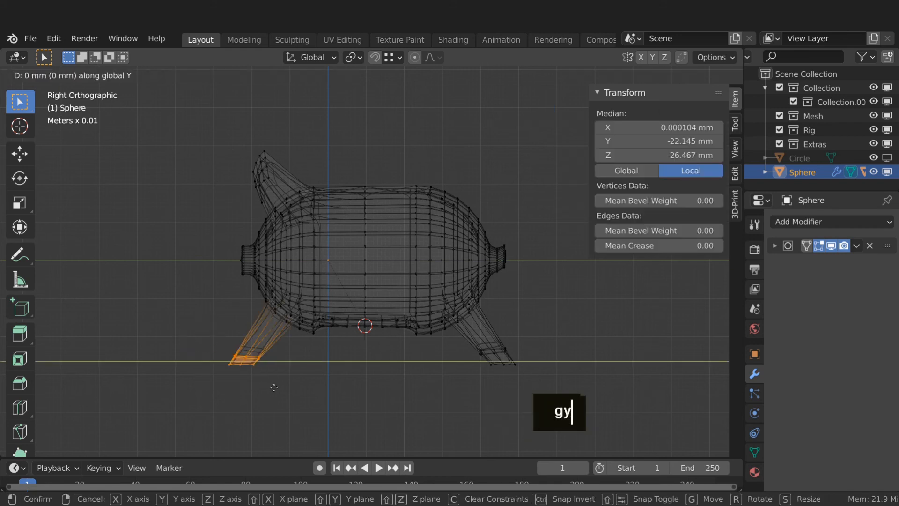
pyautogui.click(312, 388)
# - Move the front feet's bottom vertices about 1.5 mm along Y to square off the feet
pyautogui.click(258, 359)
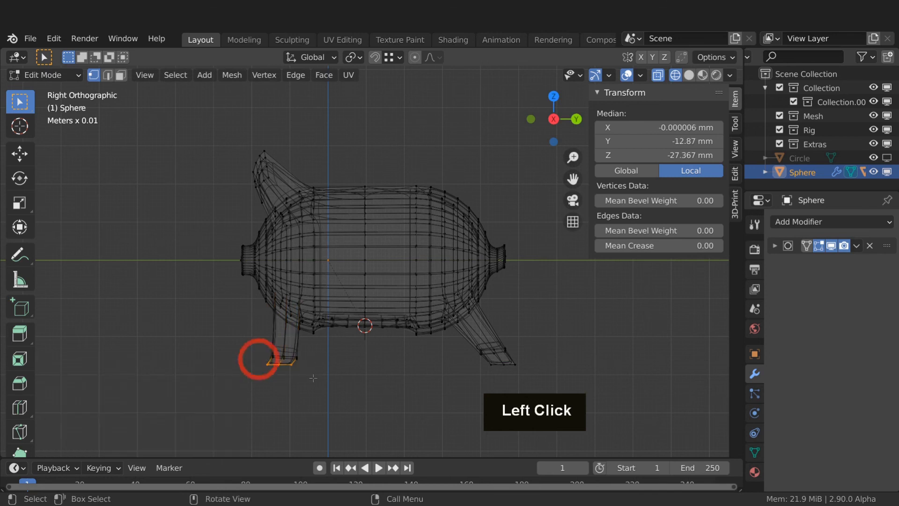
pyautogui.press('g')
pyautogui.press('y')
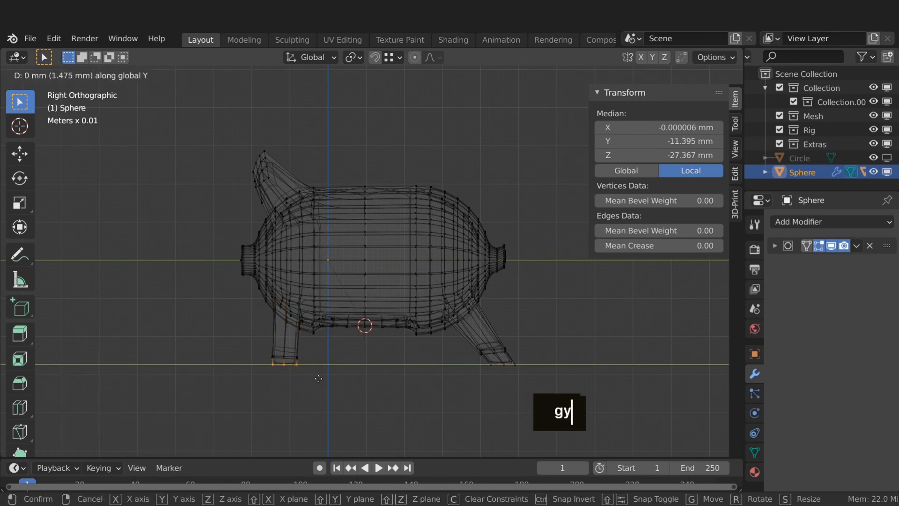
pyautogui.click(318, 378)
# - Straighten the rear legs by moving their lower ends about -9 mm along Y, and square their bottom vertices with a further -2.4582 mm
pyautogui.moveTo(440, 341); pyautogui.dragTo(553, 388)
pyautogui.press('g')
pyautogui.press('y')
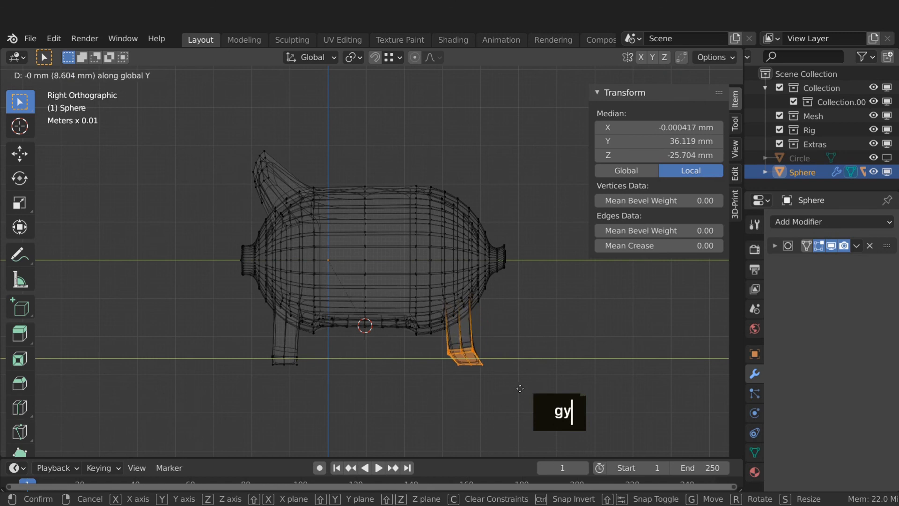
pyautogui.click(518, 387)
pyautogui.moveTo(443, 359); pyautogui.dragTo(507, 374)
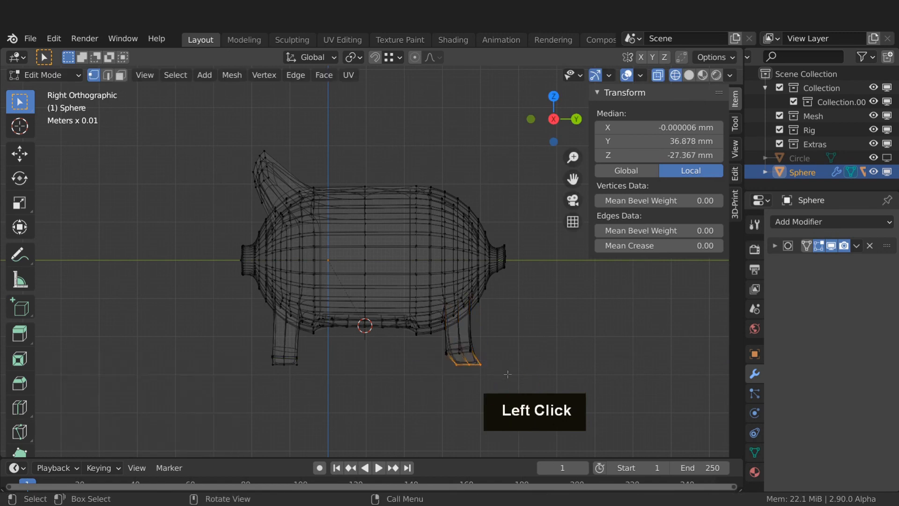
pyautogui.press('g')
pyautogui.press('y')
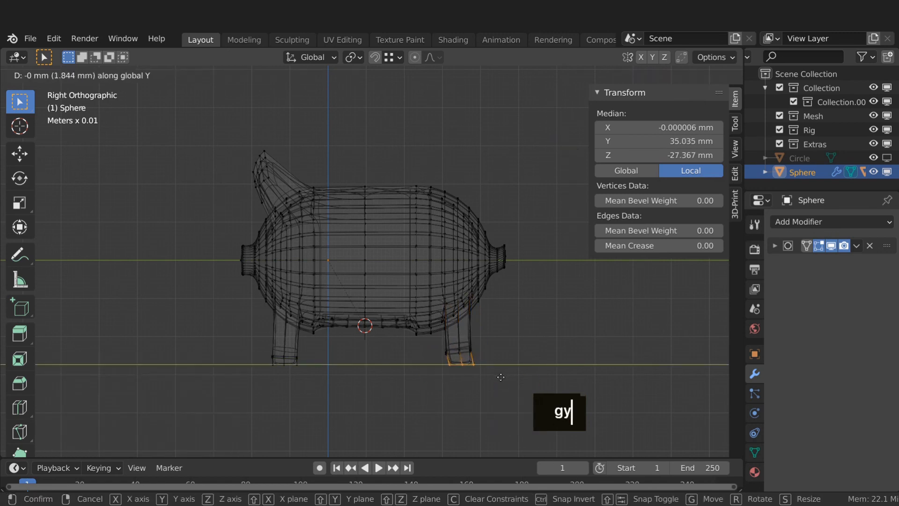
pyautogui.click(498, 376)
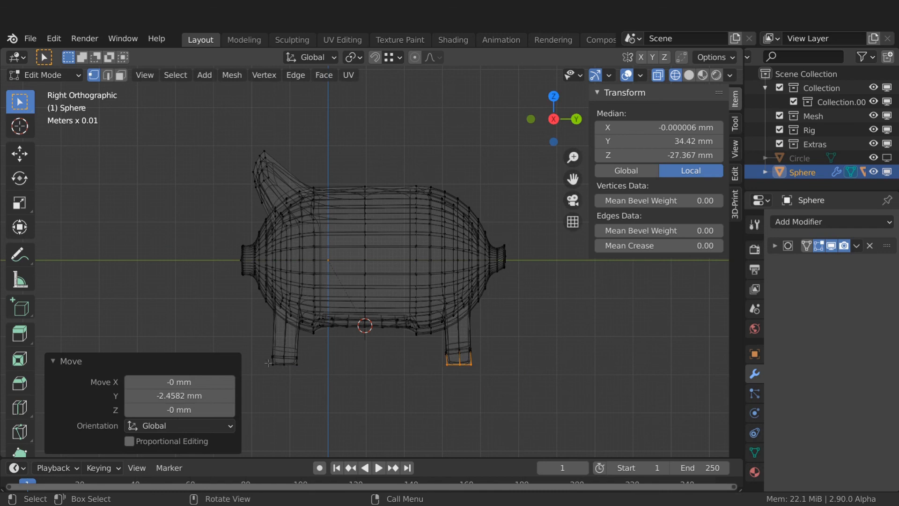
# - Place the 3D cursor at the centre of the four feet's bottom vertices and set the pig body's origin to the 3D cursor
pyautogui.moveTo(268, 363); pyautogui.dragTo(517, 397)
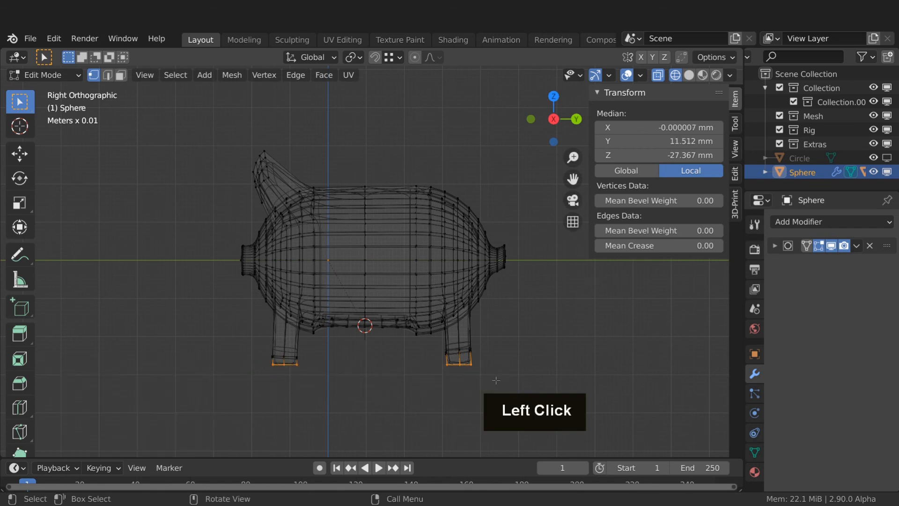
pyautogui.hotkey('shift', 's')
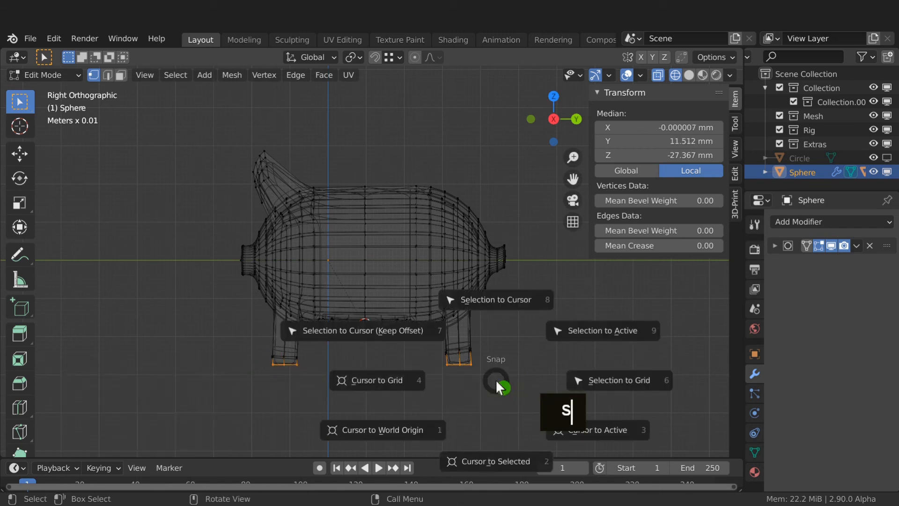
pyautogui.click(504, 460)
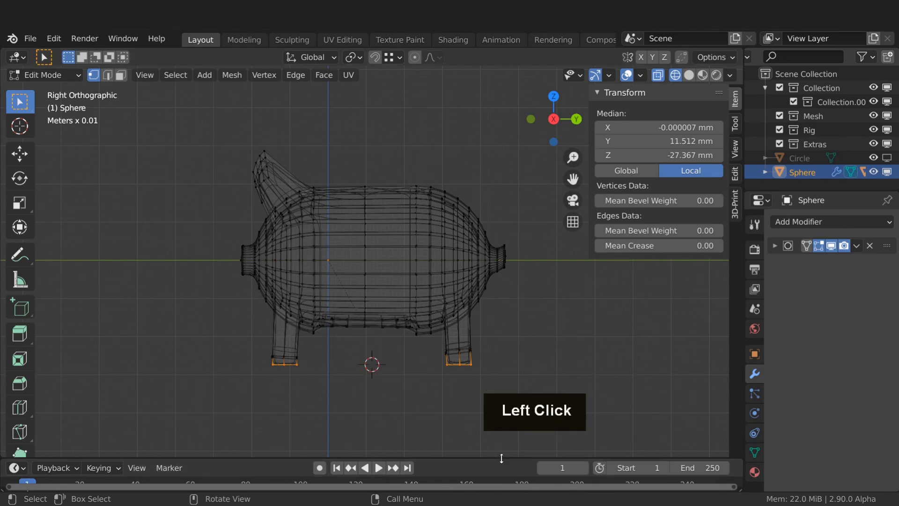
pyautogui.press('Tab')
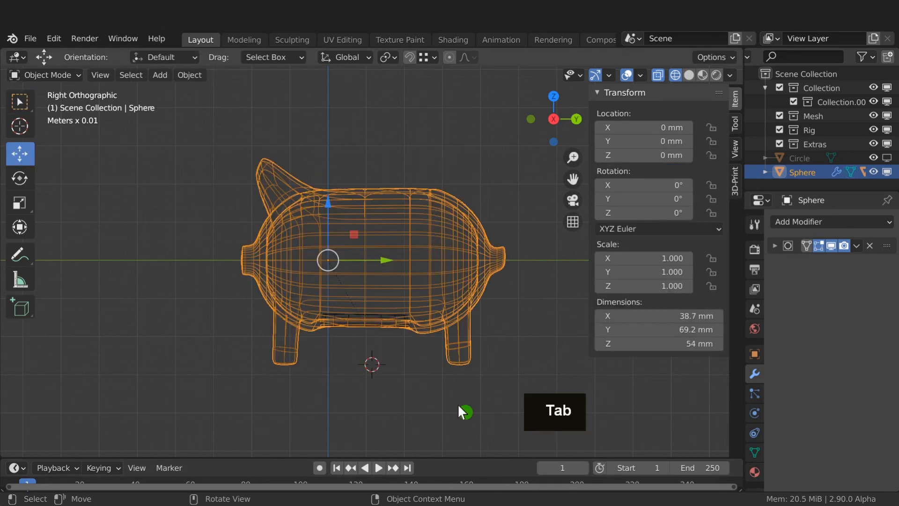
pyautogui.rightClick(417, 319)
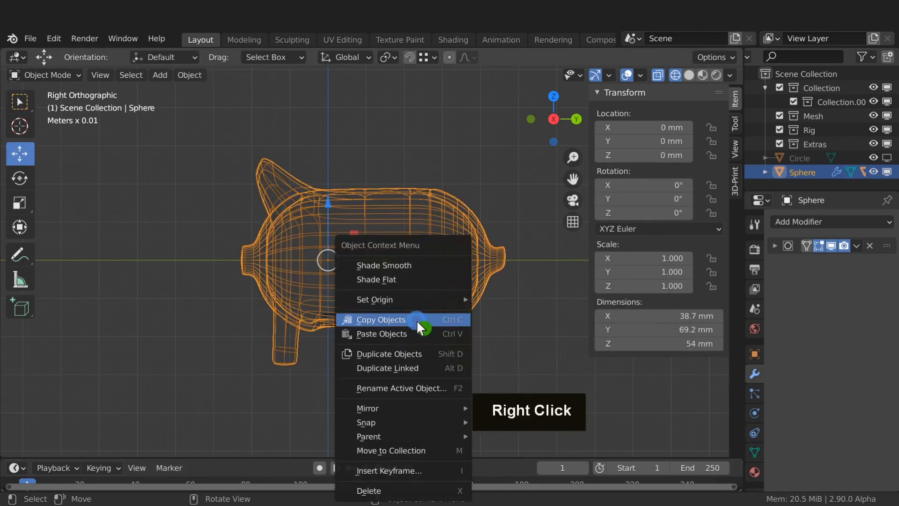
pyautogui.moveTo(408, 299)
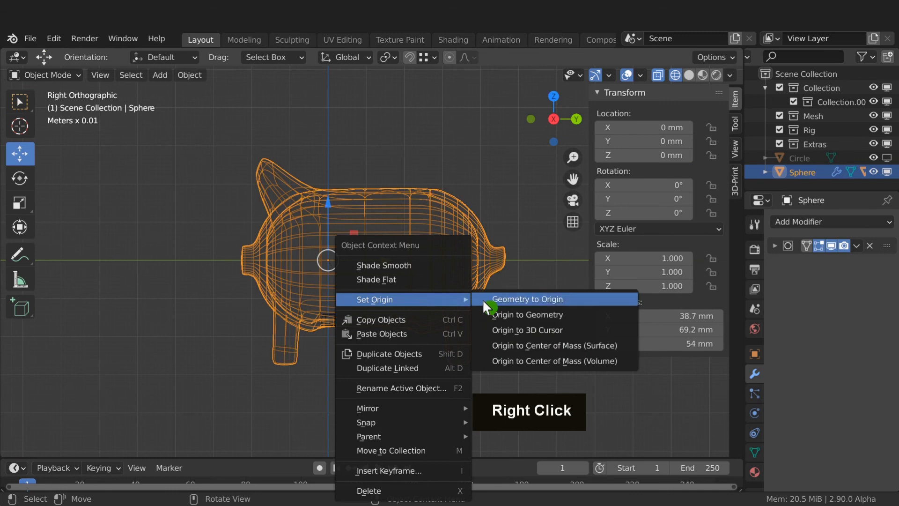
pyautogui.click(499, 330)
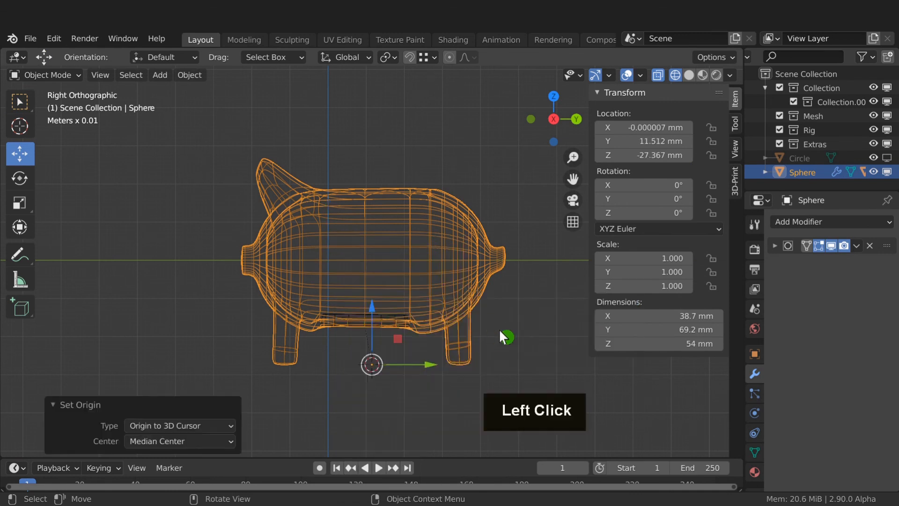
# - Return the 3D cursor to the world origin and snap the pig body to it
pyautogui.hotkey('shift', 's')
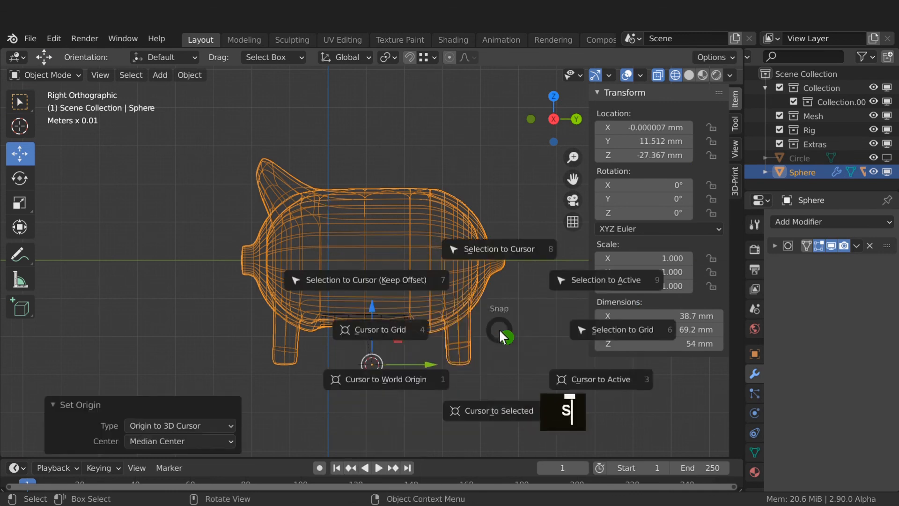
pyautogui.click(424, 383)
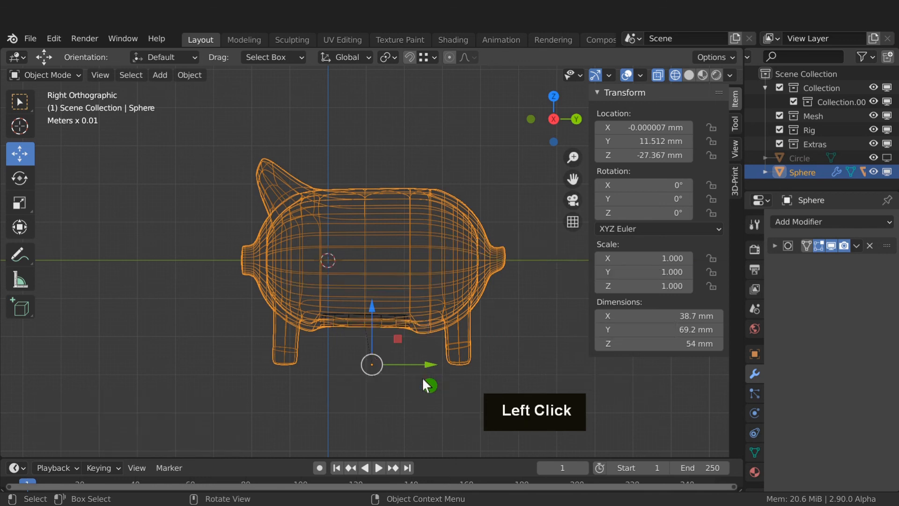
pyautogui.hotkey('shift', 's')
pyautogui.click(431, 290)
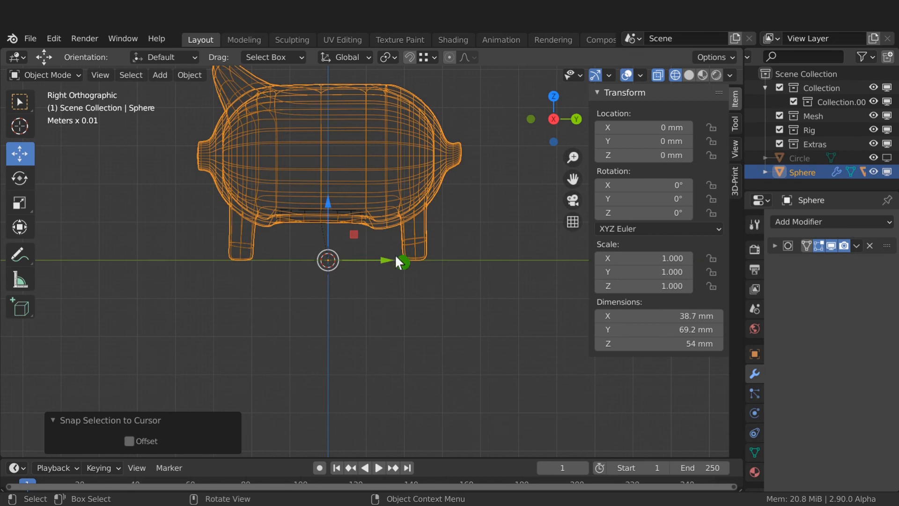
# - Clear the belly cover's parent while keeping its transformation, and move the cover -10.015 mm along Z, snapped to the feet's base
pyautogui.click(350, 212)
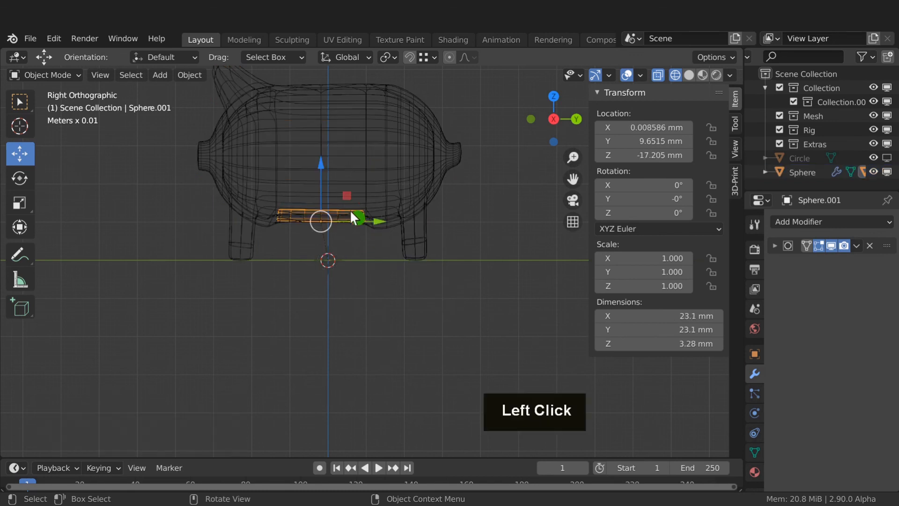
pyautogui.hotkey('alt', 'p')
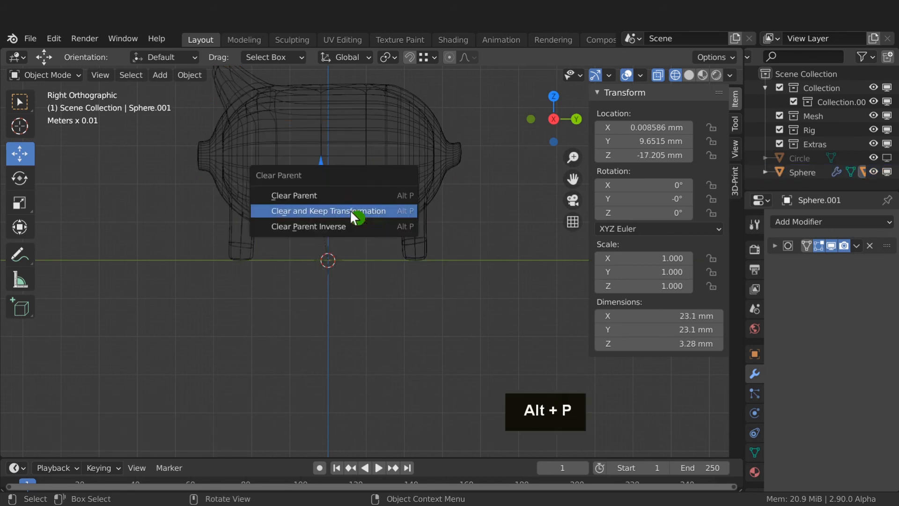
pyautogui.click(351, 211)
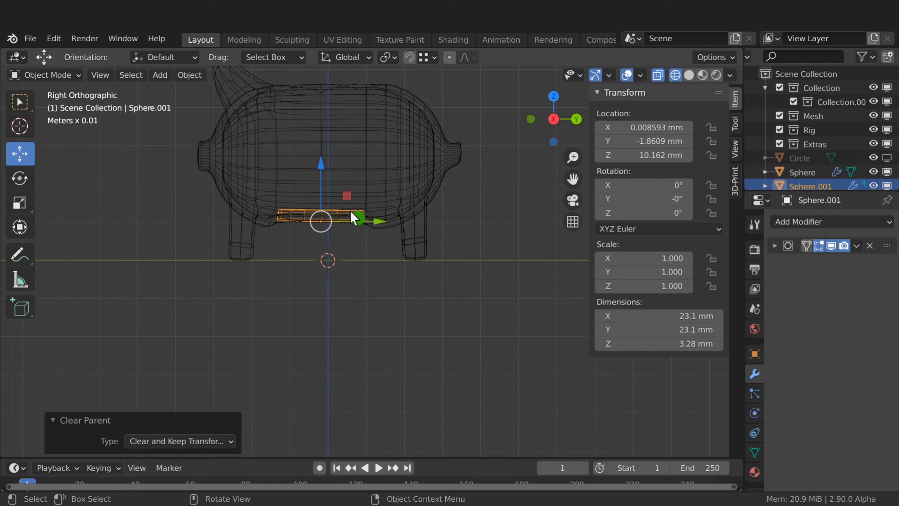
pyautogui.press('g')
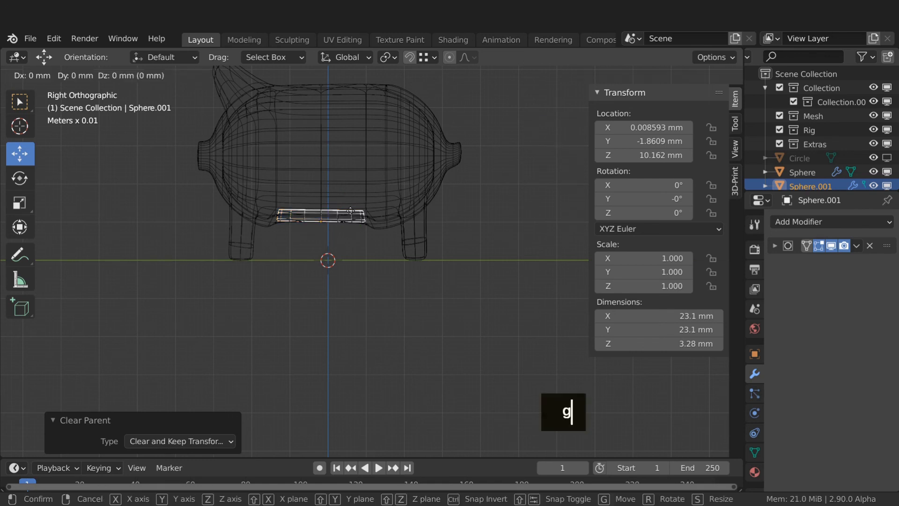
pyautogui.press('z')
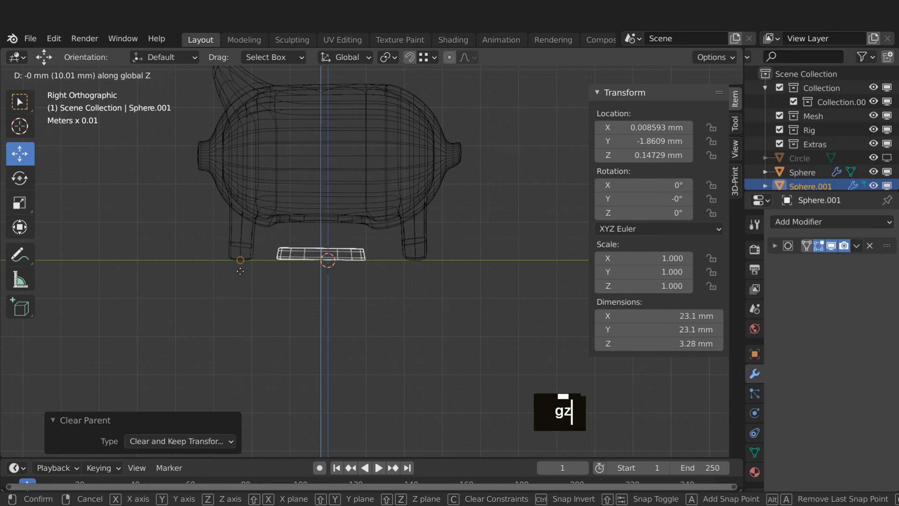
pyautogui.keyDown('ctrl'); pyautogui.click(239, 271); pyautogui.keyUp('ctrl')
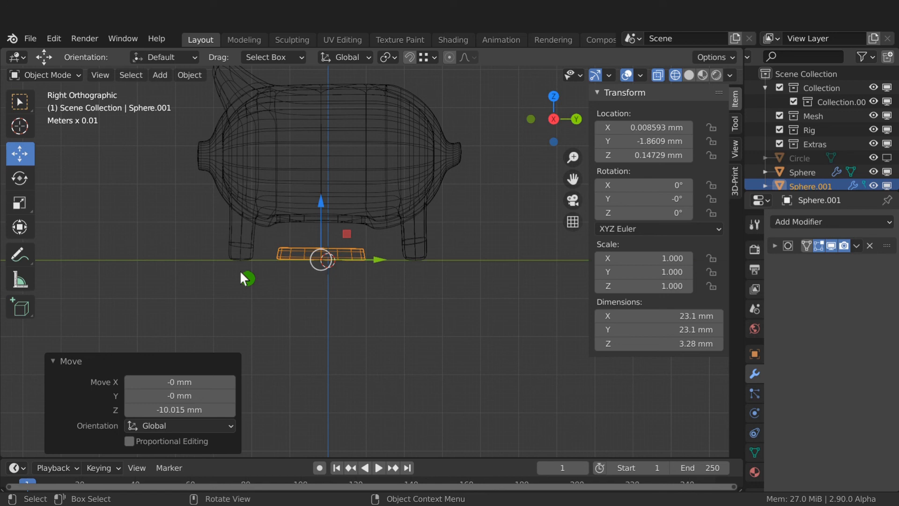
# - Run all 3D-print checks on the pig body's mesh in Edit Mode and select the intersecting faces
pyautogui.click(30, 40)
pyautogui.click(272, 180)
pyautogui.press('Tab')
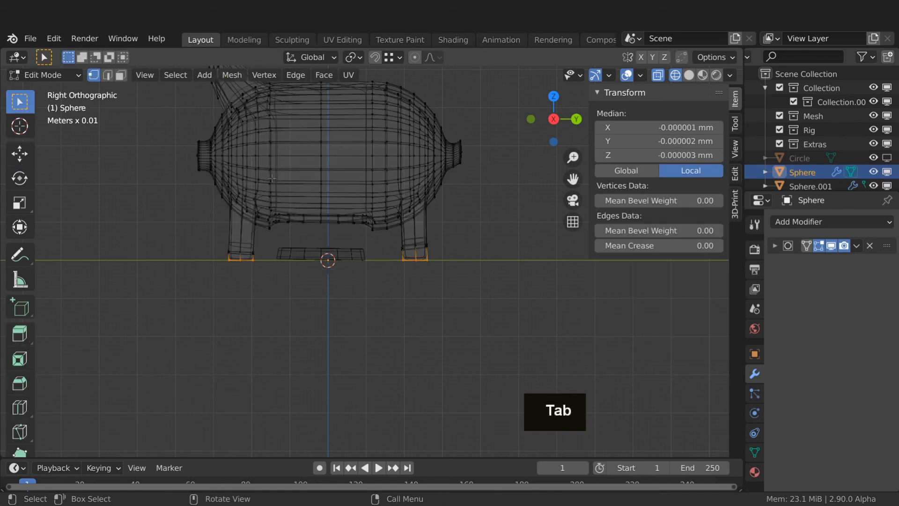
pyautogui.click(733, 204)
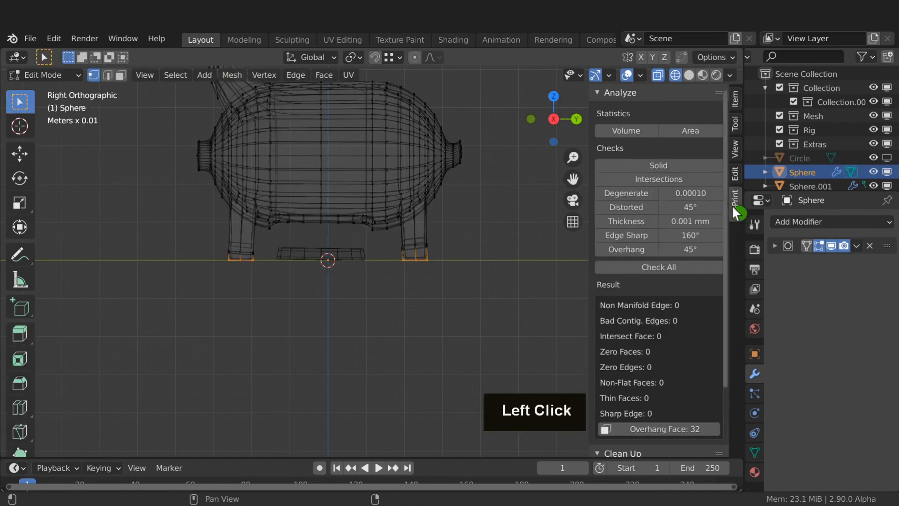
pyautogui.click(682, 266)
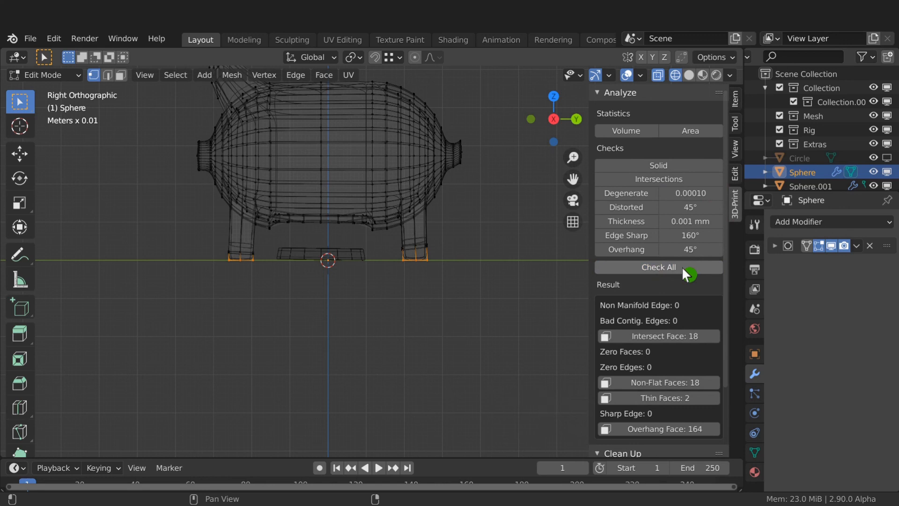
pyautogui.click(665, 336)
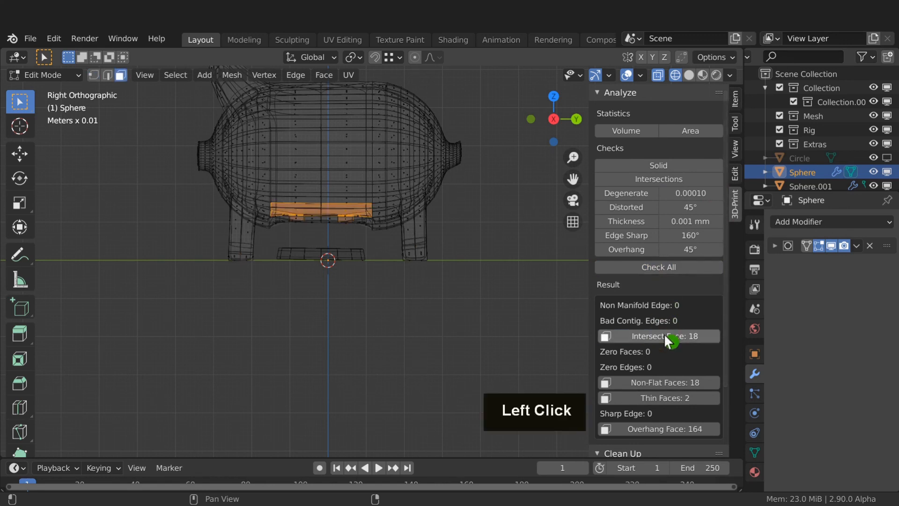
# - Select the face loop around the belly opening's rim, grow the selection by one ring, and move it -1.1066 mm along Z
pyautogui.scroll(7, 324, 206)
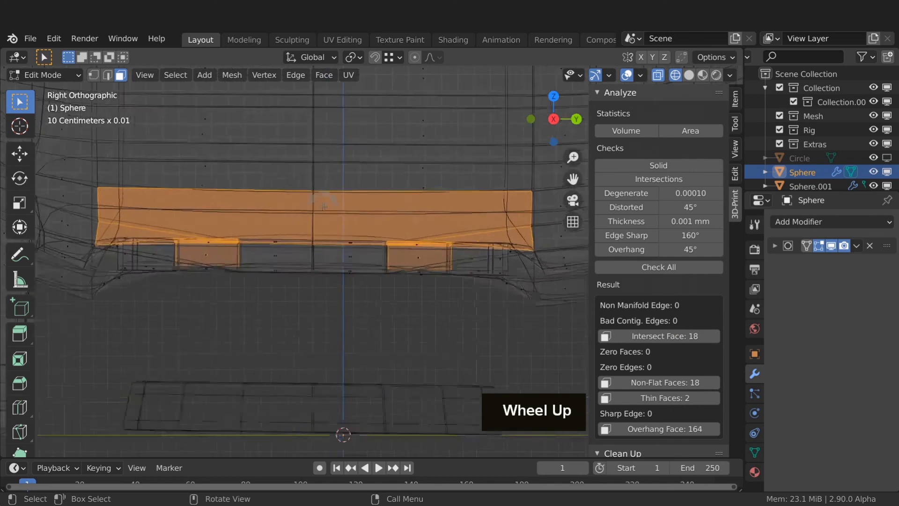
pyautogui.scroll(-3, 324, 206)
pyautogui.moveTo(324, 206); pyautogui.dragTo(348, 161, button='middle')
pyautogui.press('z')
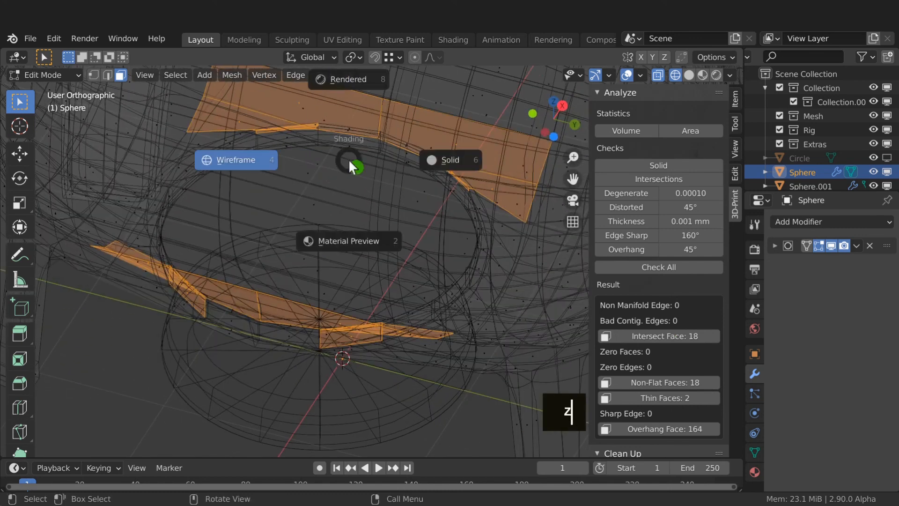
pyautogui.click(450, 159)
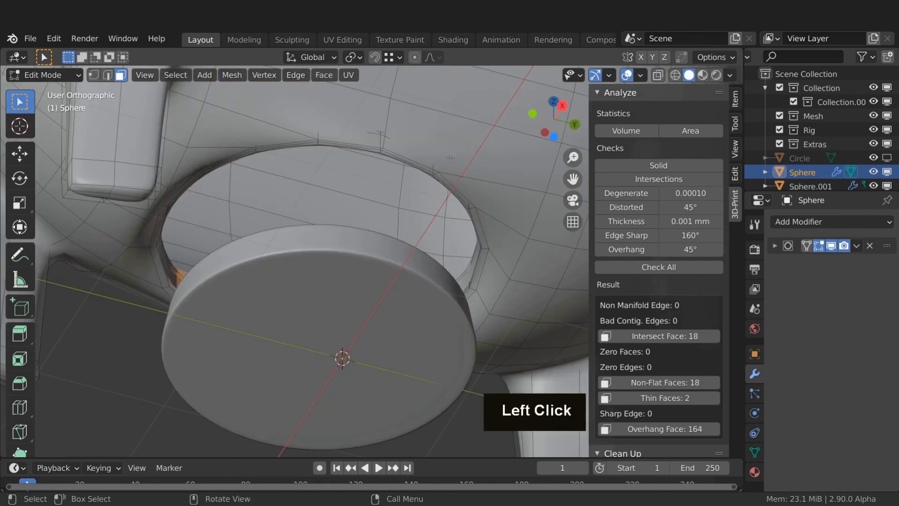
pyautogui.keyDown('alt'); pyautogui.click(170, 270); pyautogui.keyUp('alt')
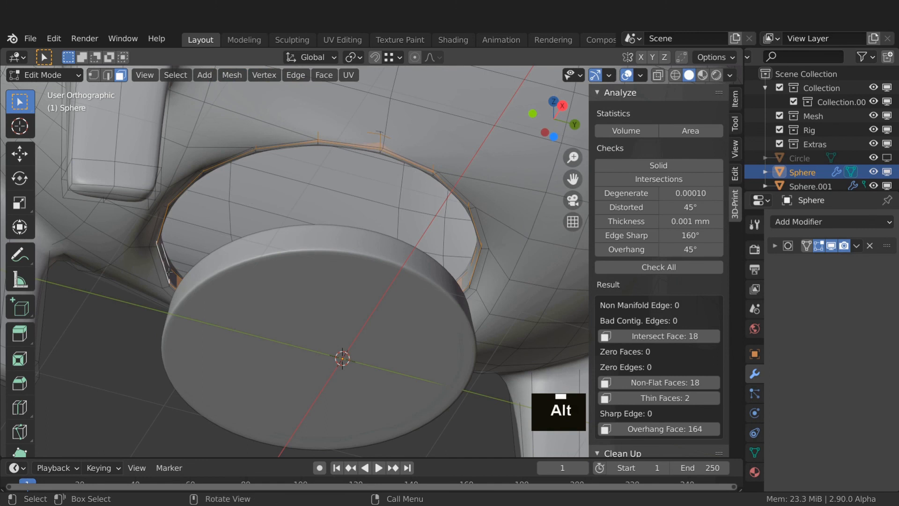
pyautogui.press('ctrl+KP_Add')
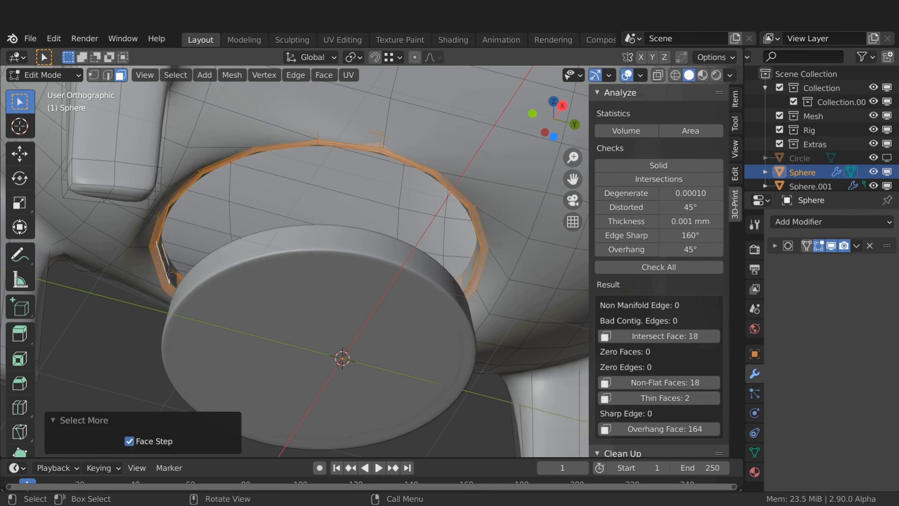
pyautogui.press('z')
pyautogui.click(70, 272)
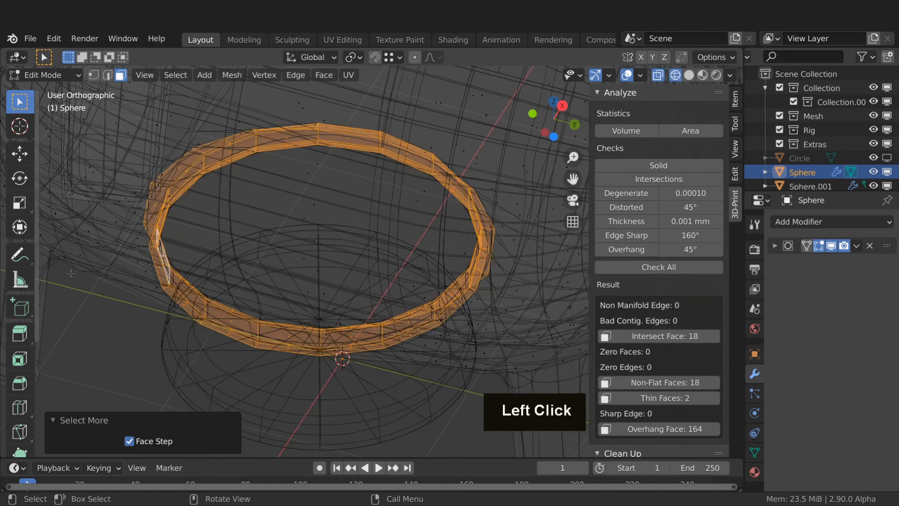
pyautogui.press('g')
pyautogui.press('z')
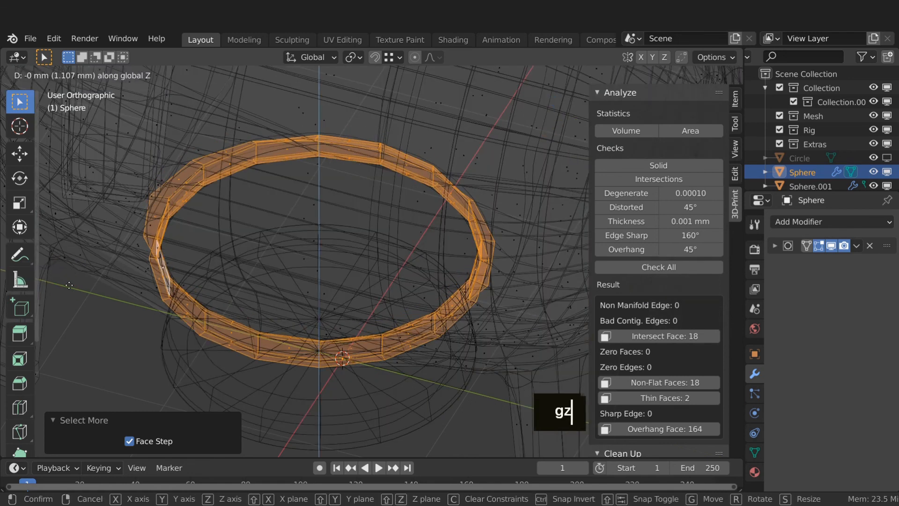
pyautogui.click(69, 285)
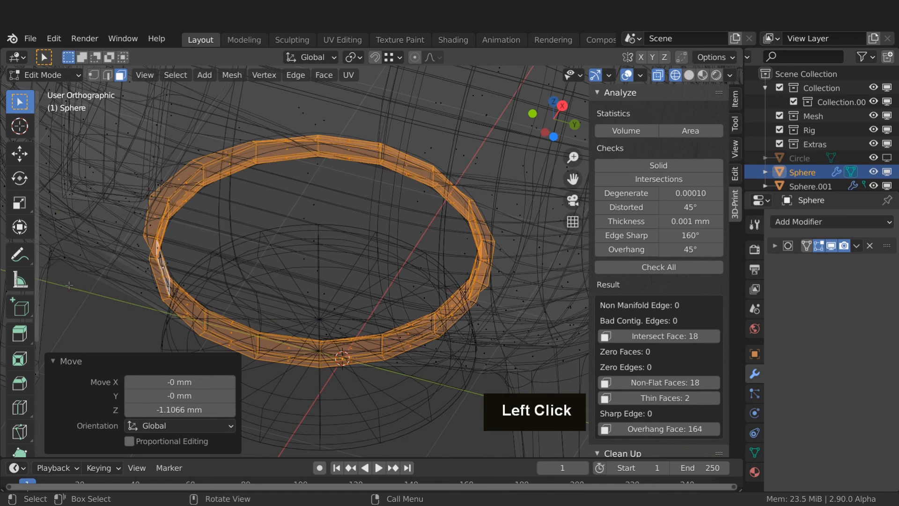
# - Lower the selected belly opening rim a further -0.6213 mm along Z
pyautogui.moveTo(169, 259); pyautogui.dragTo(170, 288, button='middle')
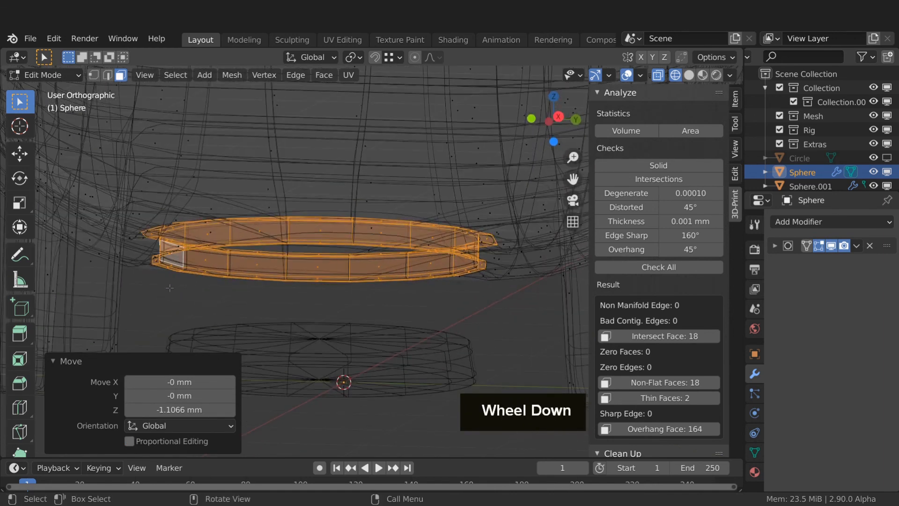
pyautogui.press('g')
pyautogui.press('z')
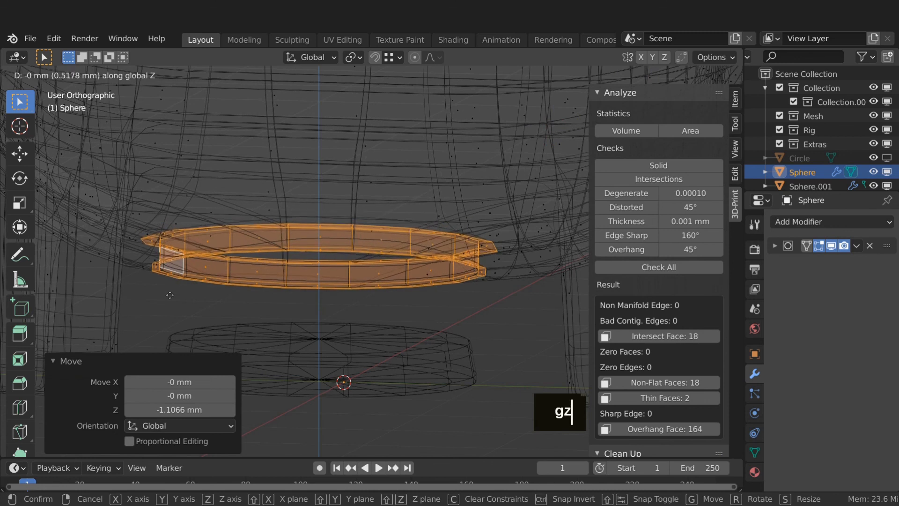
pyautogui.click(170, 295)
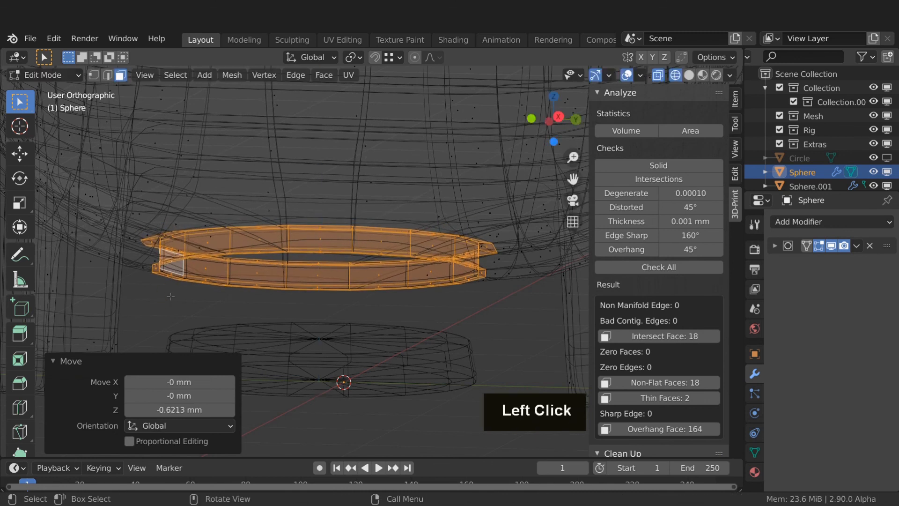
# - Select the outer edge loop around the belly opening and raise it 0.47105 mm along Z
pyautogui.press('1')
pyautogui.moveTo(213, 250); pyautogui.dragTo(168, 291, button='middle')
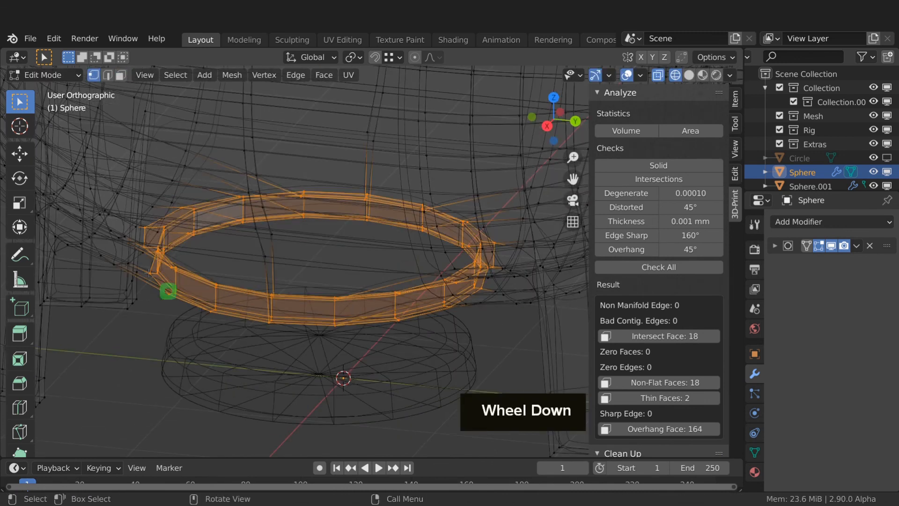
pyautogui.keyDown('alt'); pyautogui.click(153, 222); pyautogui.keyUp('alt')
pyautogui.keyDown('alt'); pyautogui.click(153, 221); pyautogui.keyUp('alt')
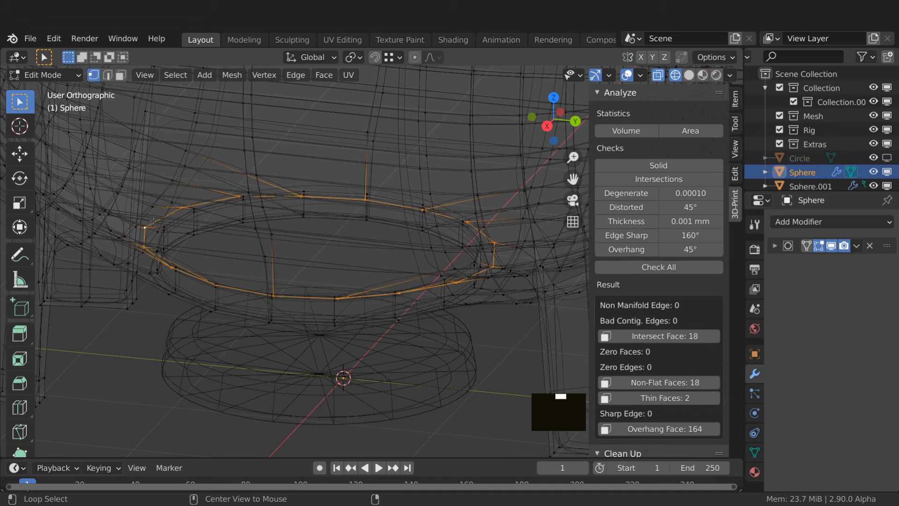
pyautogui.press('g')
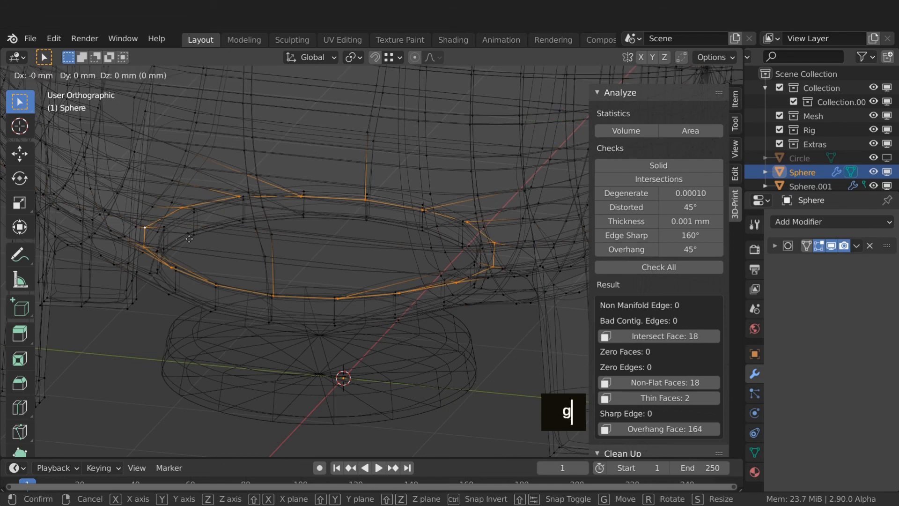
pyautogui.press('z')
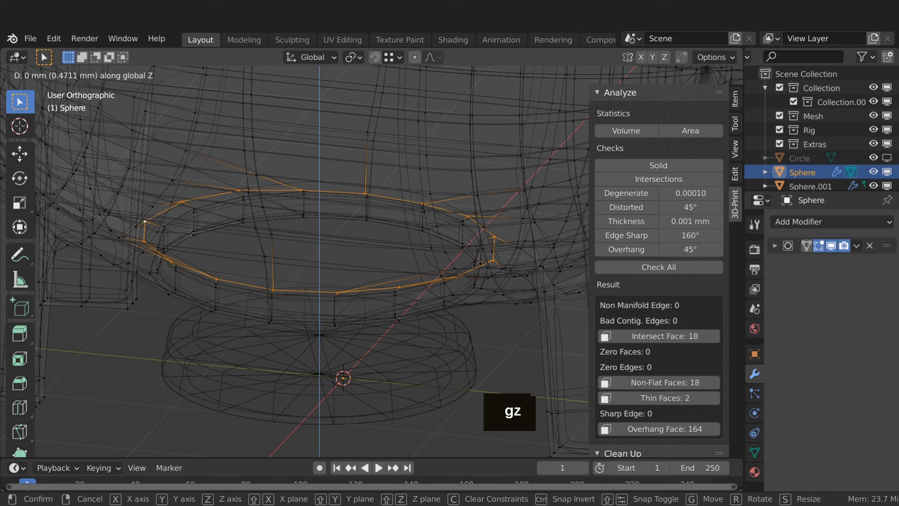
pyautogui.click(191, 232)
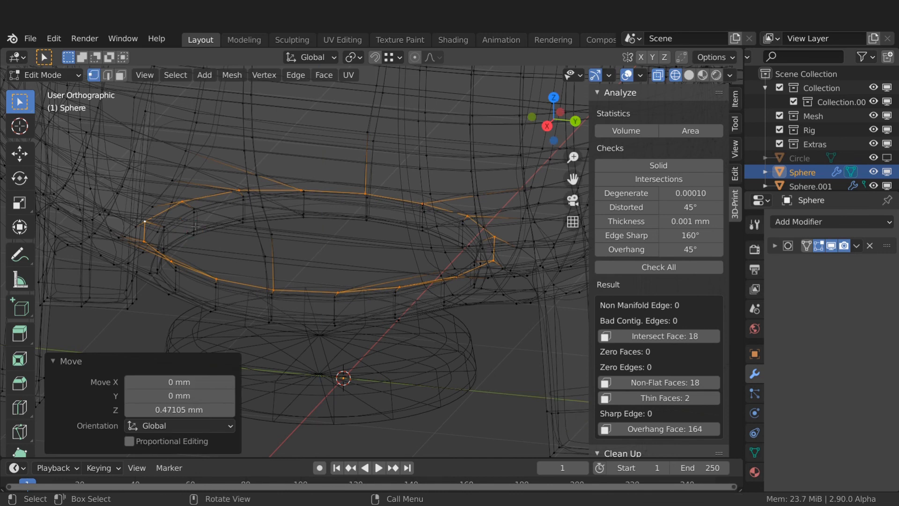
# - Rerun all 3D-print checks on the pig body and select its non-flat faces
pyautogui.click(623, 267)
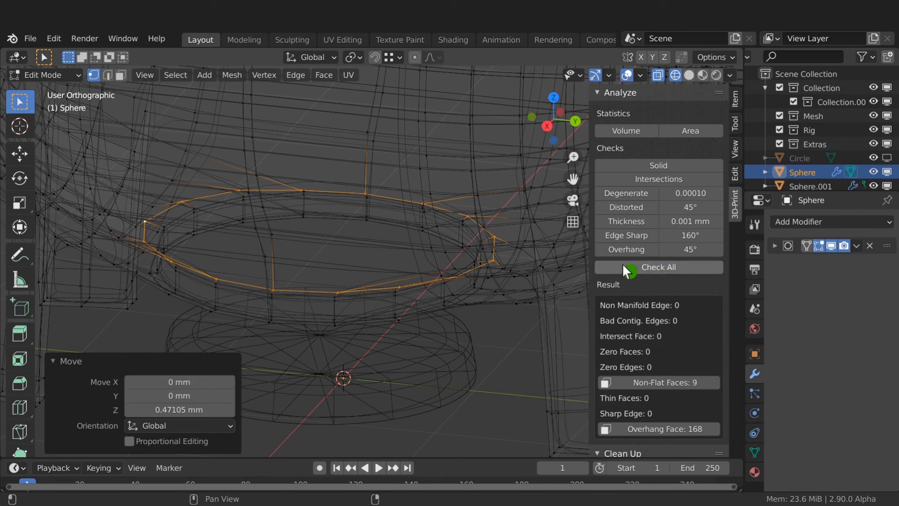
pyautogui.click(631, 383)
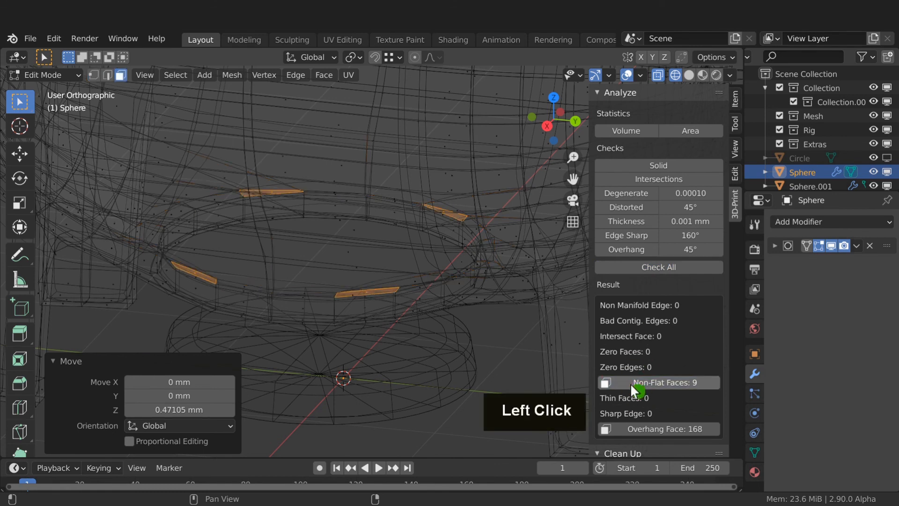
pyautogui.scroll(-6, 373, 304)
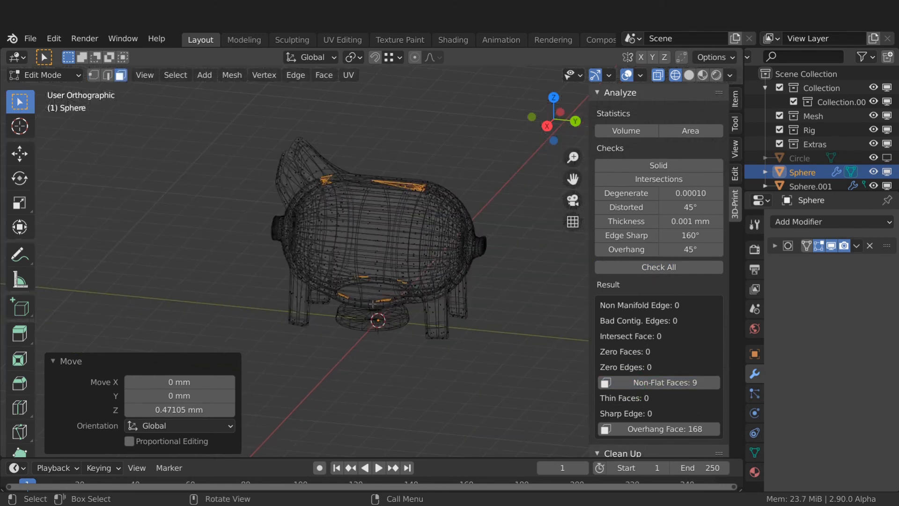
# - Show the body's modifier result on the edit cage and examine the non-flat faces around the belly opening
pyautogui.click(807, 246)
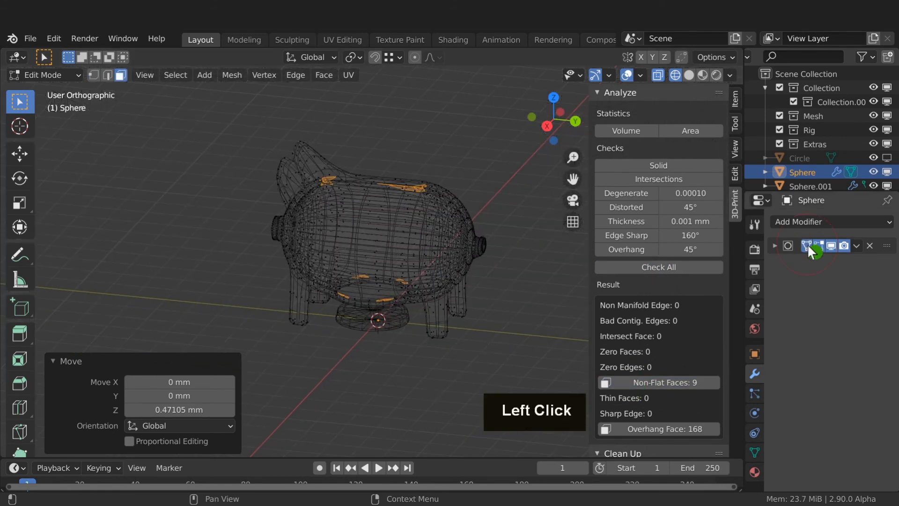
pyautogui.scroll(6, 378, 217)
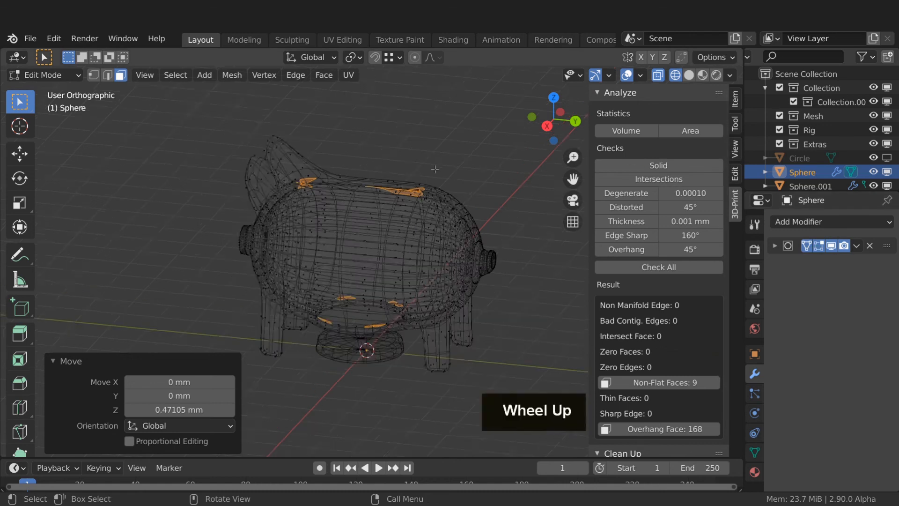
pyautogui.moveTo(377, 218); pyautogui.dragTo(368, 167, button='middle')
pyautogui.scroll(-3, 370, 169)
pyautogui.scroll(5, 369, 169)
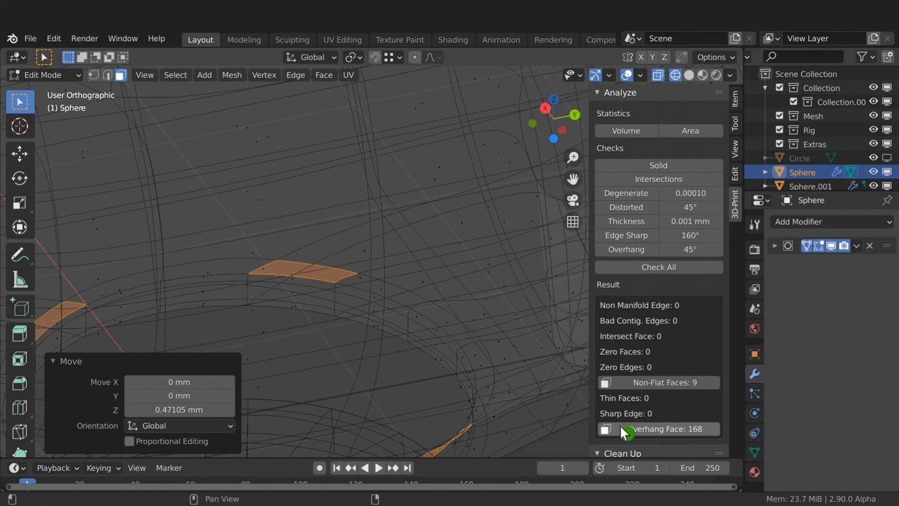
# - Select the pig body's overhang faces and inspect where they lie on the model
pyautogui.click(634, 428)
pyautogui.scroll(-8, 436, 242)
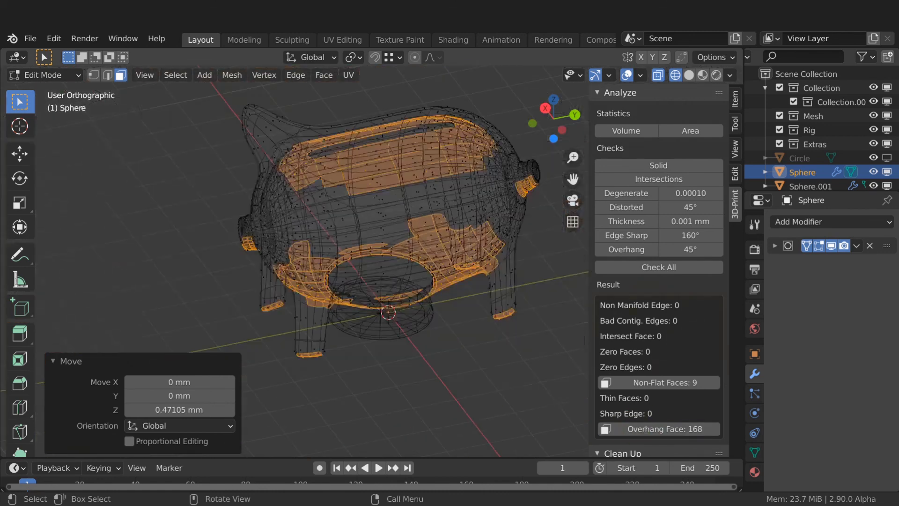
pyautogui.moveTo(410, 252); pyautogui.dragTo(447, 307, button='middle')
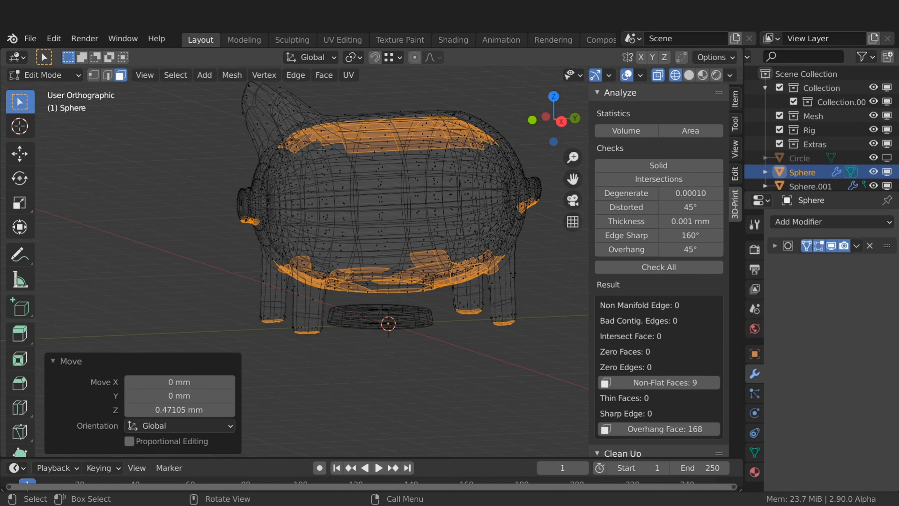
# - Run all 3D-print checks on the belly cover's mesh and select its overhang faces
pyautogui.press('Tab')
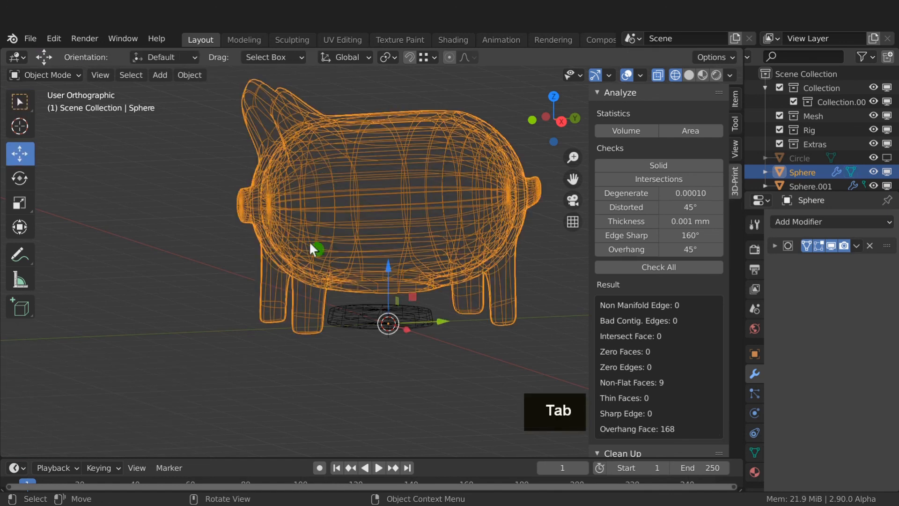
pyautogui.click(352, 326)
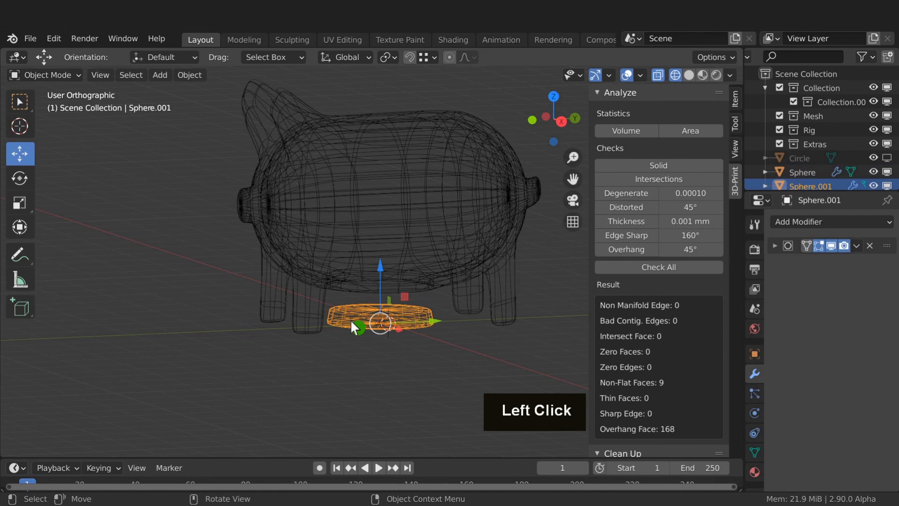
pyautogui.press('Tab')
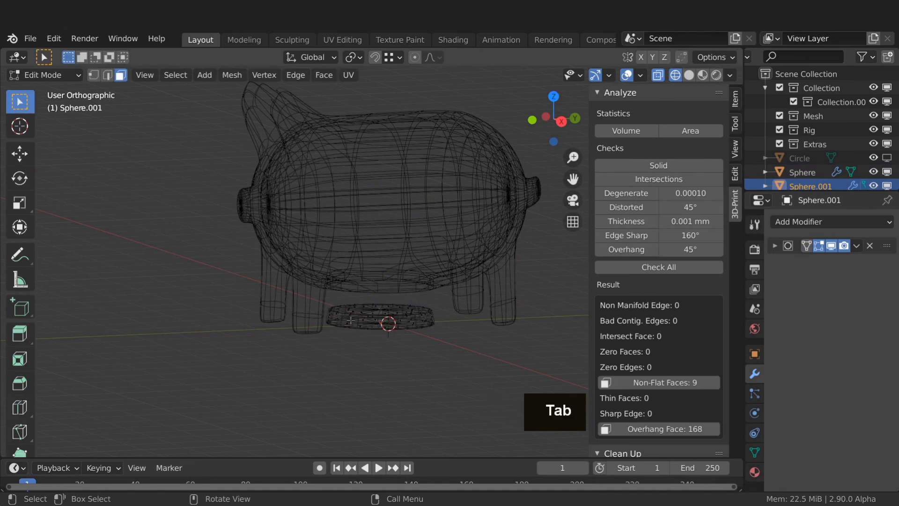
pyautogui.click(634, 266)
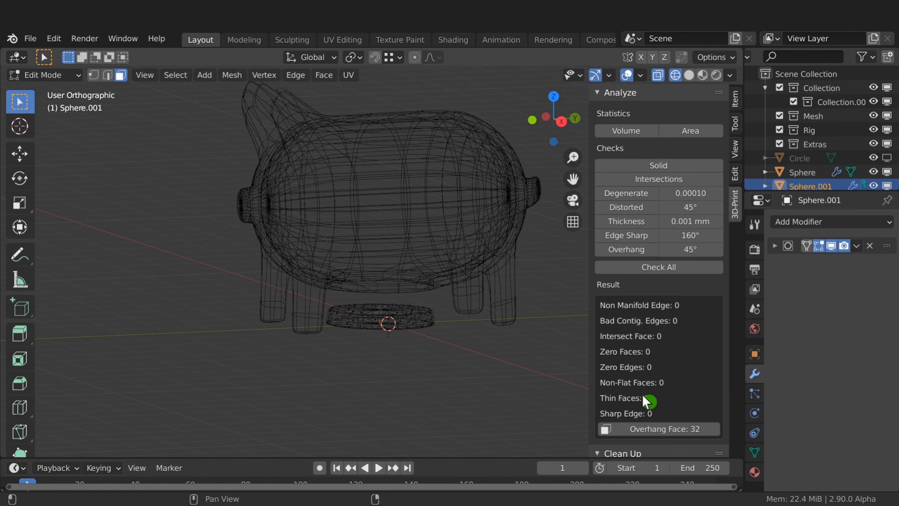
pyautogui.click(644, 428)
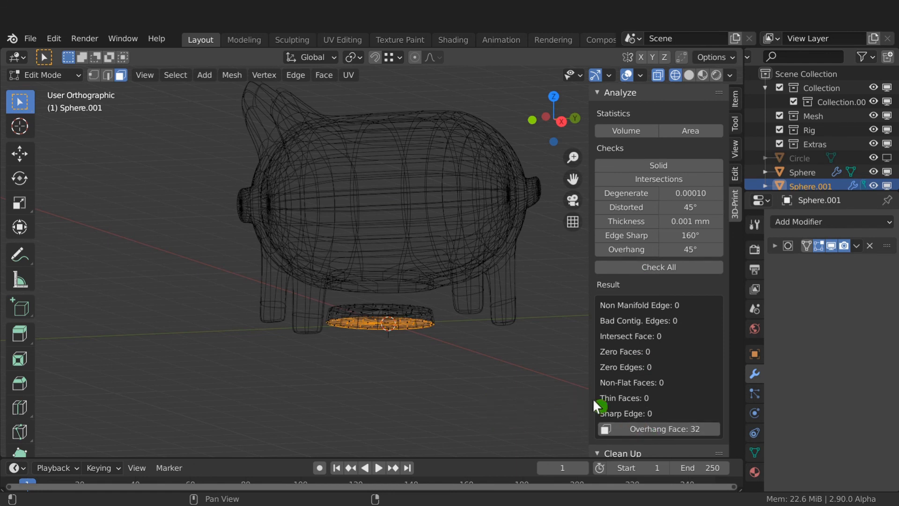
pyautogui.press('Tab')
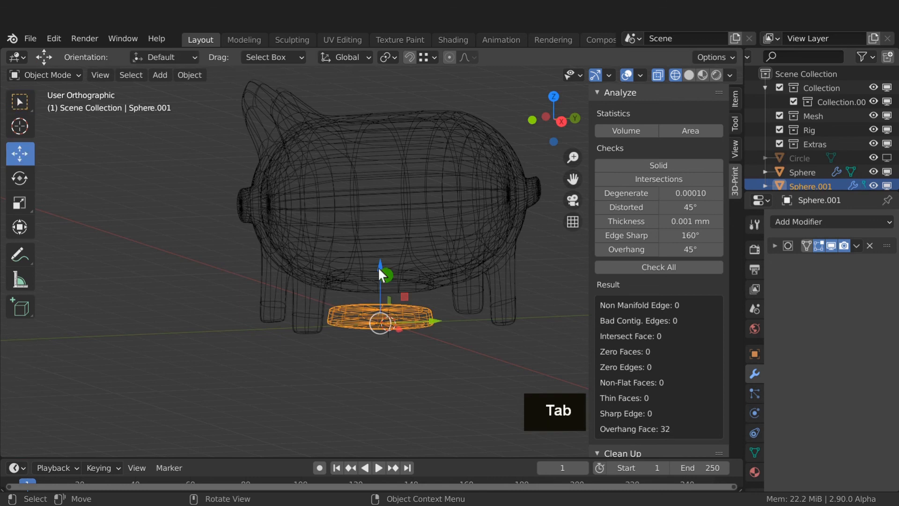
# - Edit the pig body's mesh in face select mode and display it with solid shading
pyautogui.click(405, 210)
pyautogui.press('Tab')
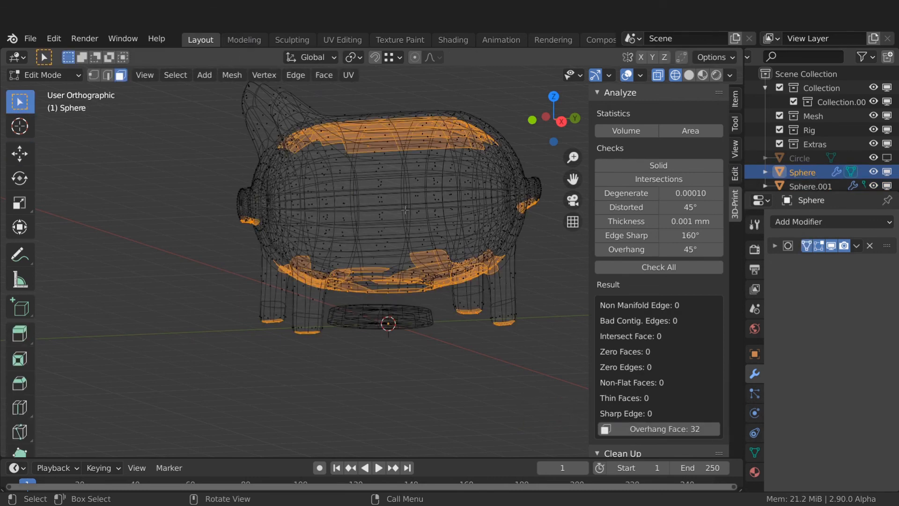
pyautogui.press('3')
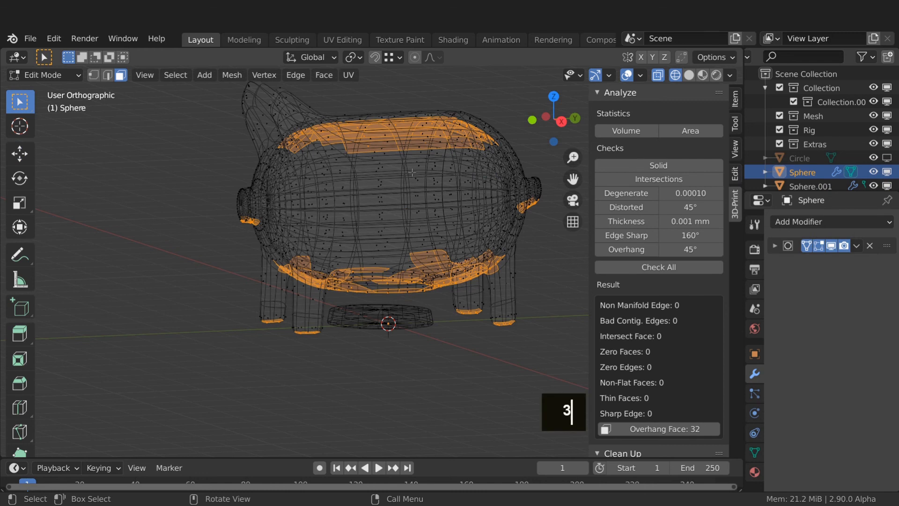
pyautogui.moveTo(429, 188); pyautogui.dragTo(420, 171, button='middle')
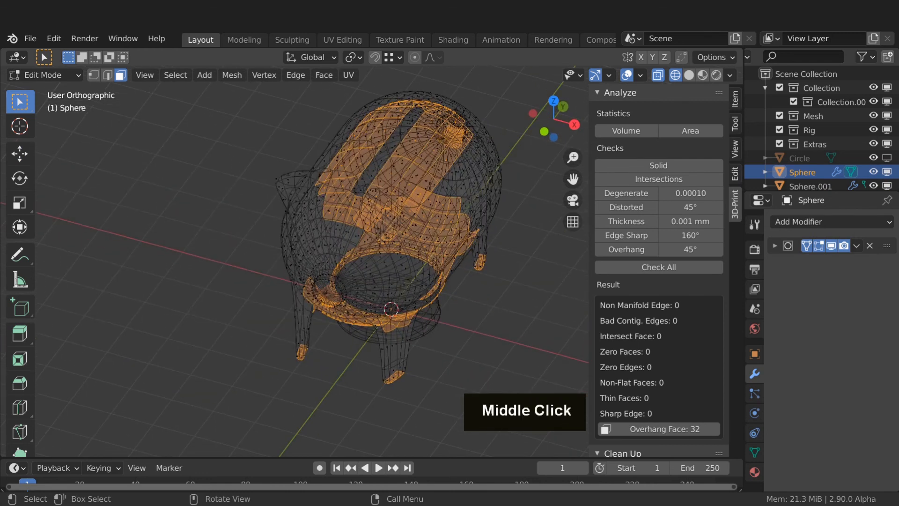
pyautogui.press('z')
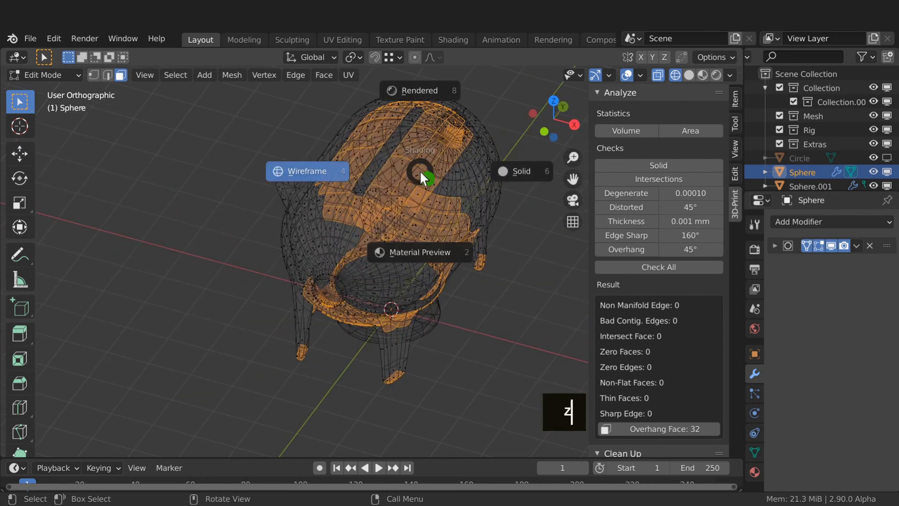
pyautogui.click(519, 169)
# - Select the rim faces along one side of the coin slot and vertex-slide them by a factor of 0.060 with X mirroring enabled
pyautogui.scroll(5, 432, 111)
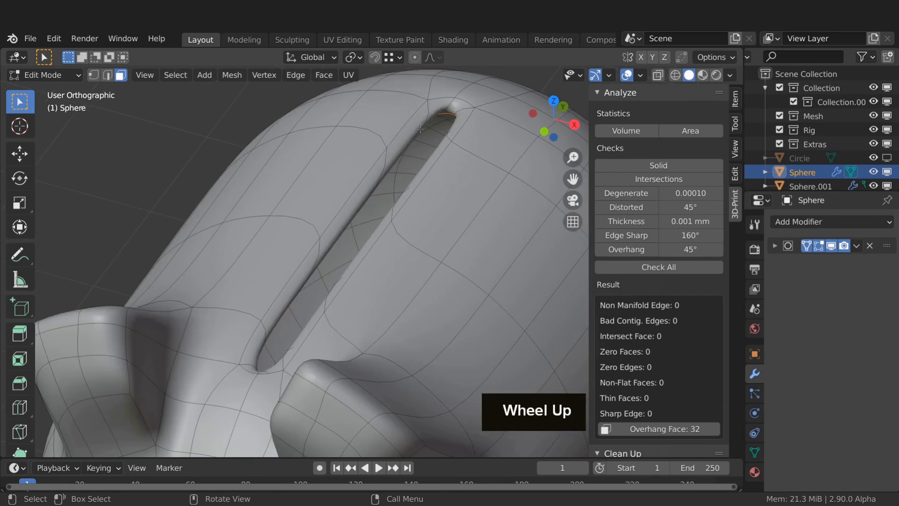
pyautogui.click(431, 111)
pyautogui.keyDown('shift'); pyautogui.click(408, 126); pyautogui.keyUp('shift')
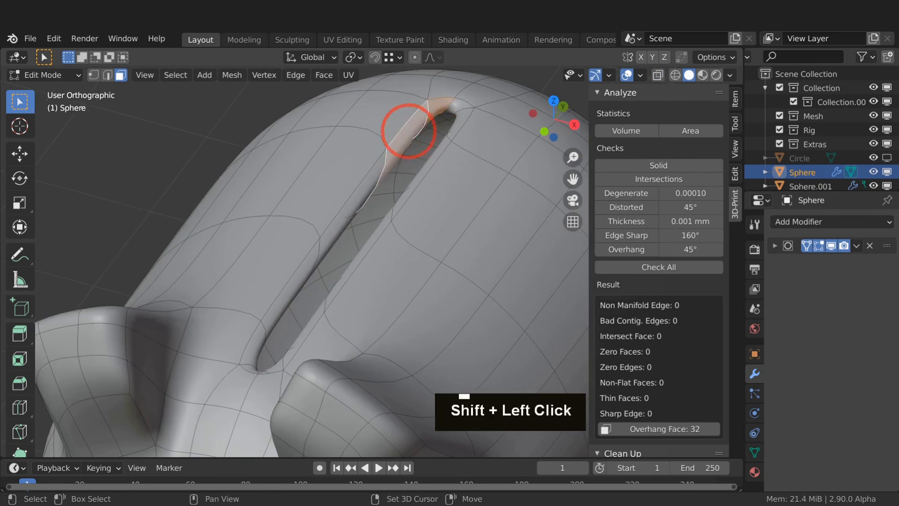
pyautogui.keyDown('shift'); pyautogui.click(345, 217); pyautogui.keyUp('shift')
pyautogui.keyDown('shift'); pyautogui.click(290, 288); pyautogui.keyUp('shift')
pyautogui.keyDown('shift'); pyautogui.click(254, 347); pyautogui.keyUp('shift')
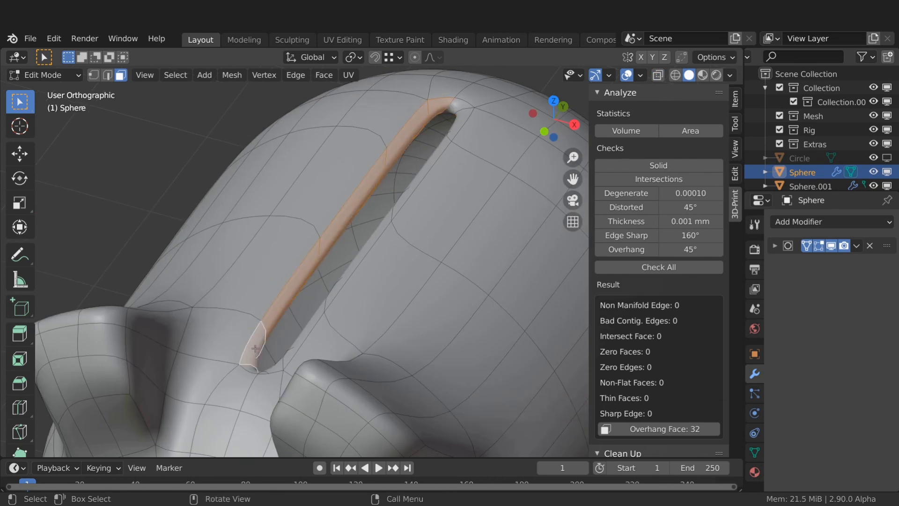
pyautogui.keyDown('shift'); pyautogui.click(253, 368); pyautogui.keyUp('shift')
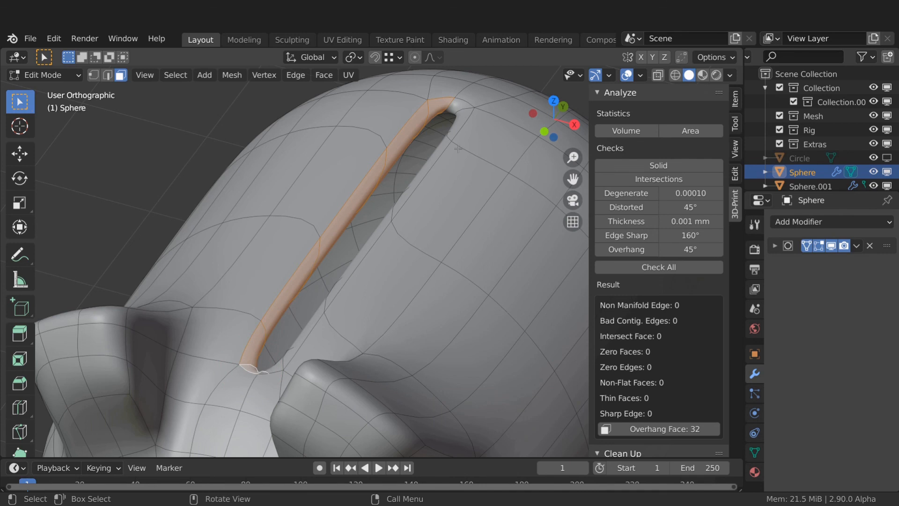
pyautogui.click(640, 56)
pyautogui.press('g')
pyautogui.press('g')
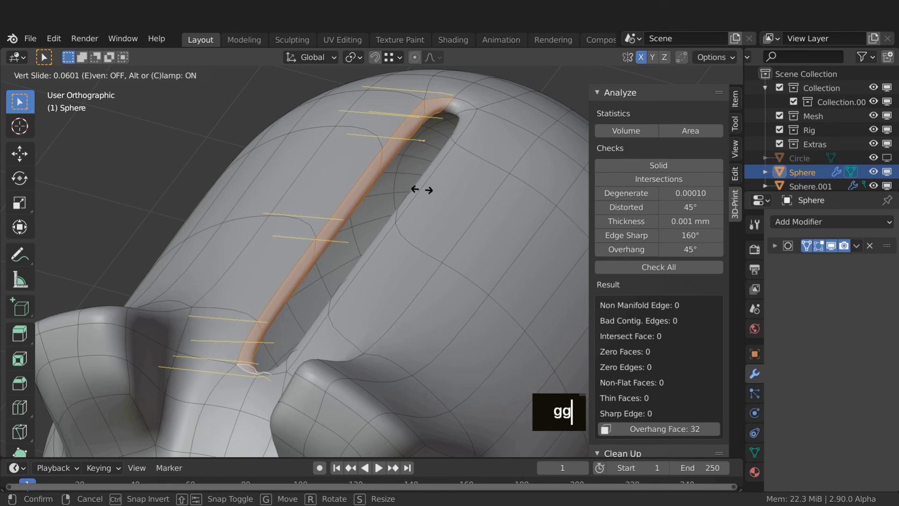
pyautogui.click(421, 190)
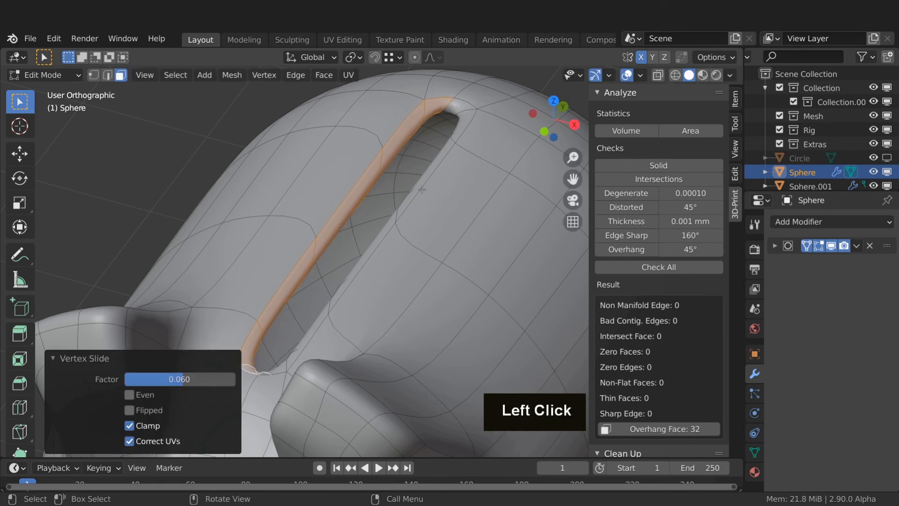
pyautogui.press('Tab')
# - Scale the pig body and belly cover together by 1.2 and apply all transforms
pyautogui.scroll(-5, 304, 163)
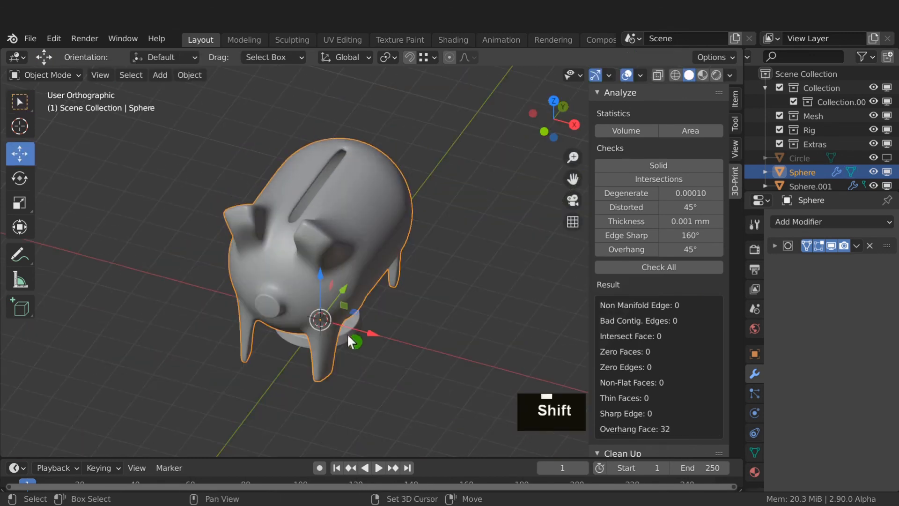
pyautogui.keyDown('shift'); pyautogui.click(348, 337); pyautogui.keyUp('shift')
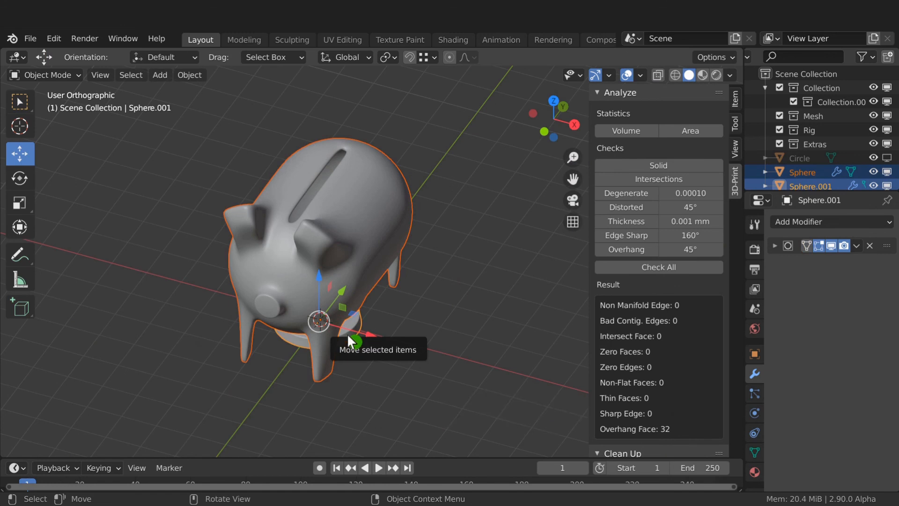
pyautogui.write('s')
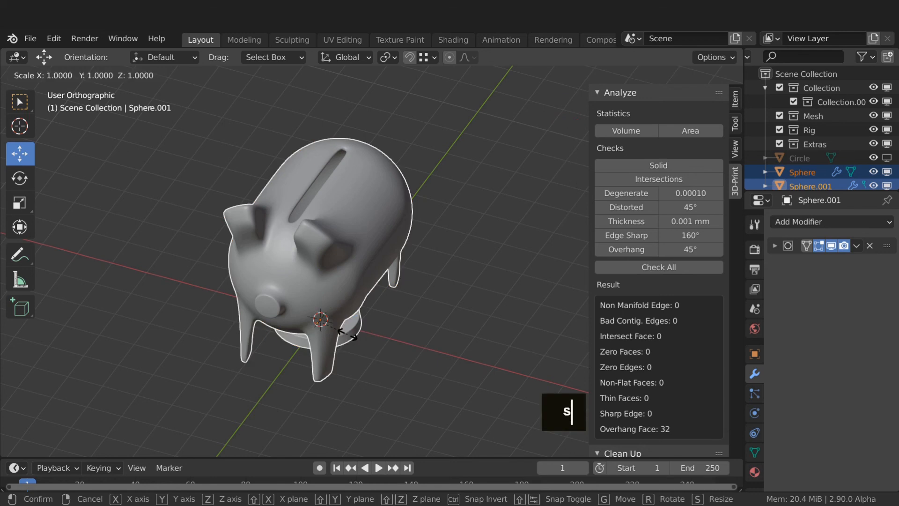
pyautogui.write('1.2')
pyautogui.press('Return')
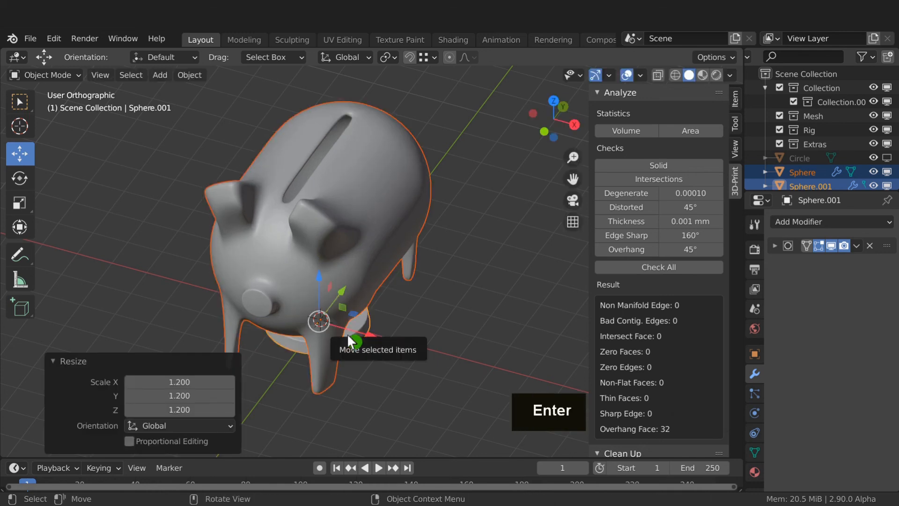
pyautogui.hotkey('ctrl', 'a')
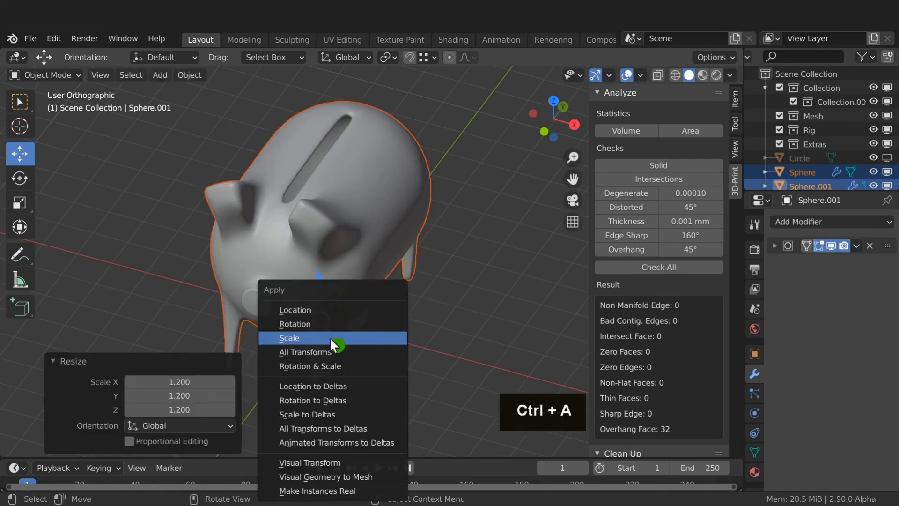
pyautogui.click(309, 350)
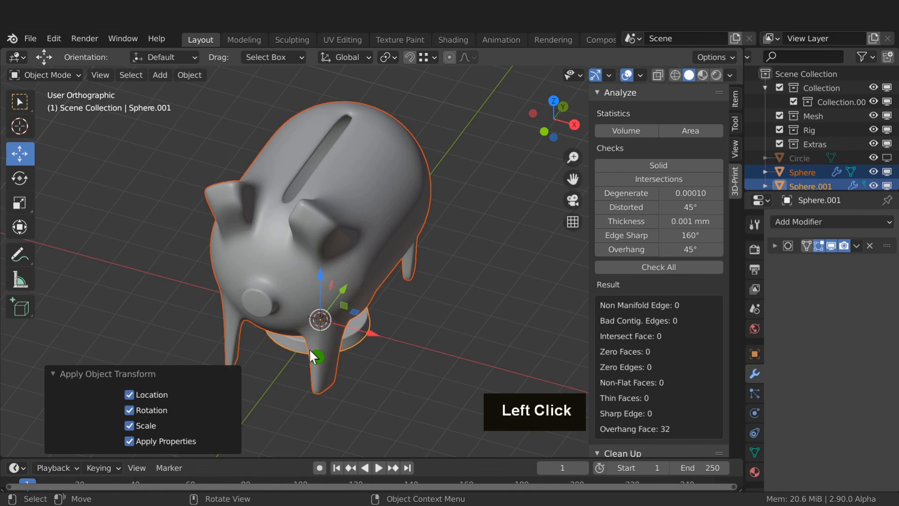
# - Export only the selected pig body and belly cover as Piggy_Bank.stl in the Exported_Models folder, with modifiers applied
pyautogui.press('F4')
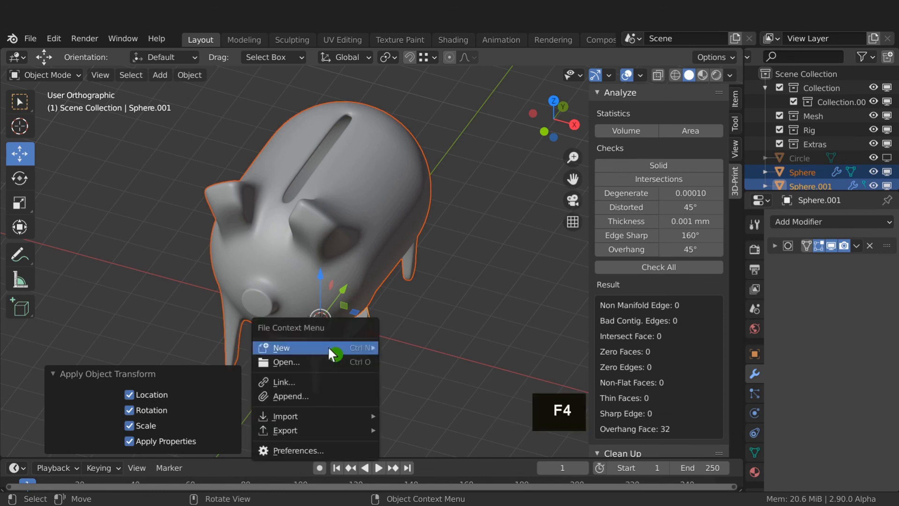
pyautogui.moveTo(316, 427)
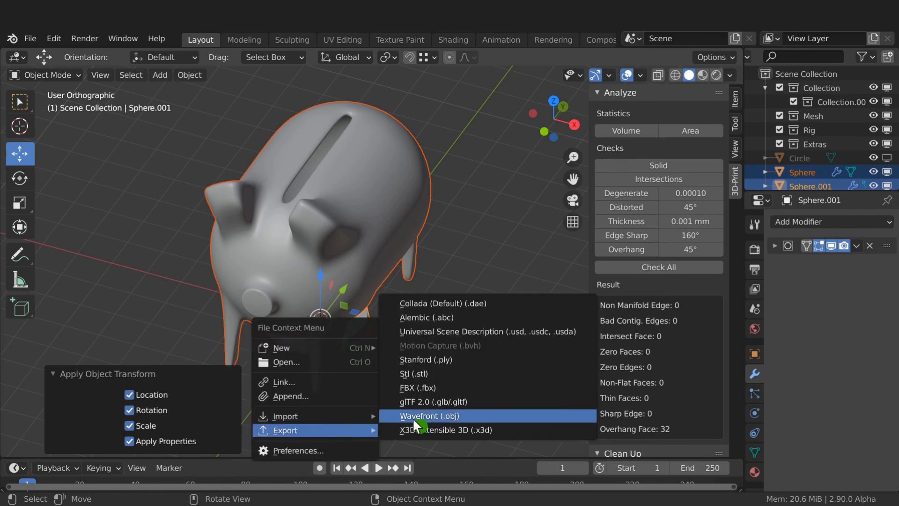
pyautogui.click(409, 372)
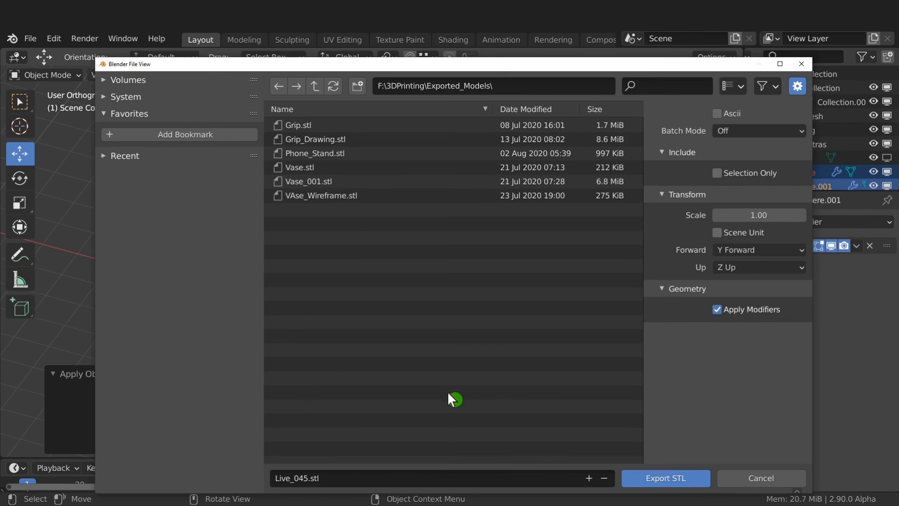
pyautogui.click(334, 479)
pyautogui.write('P')
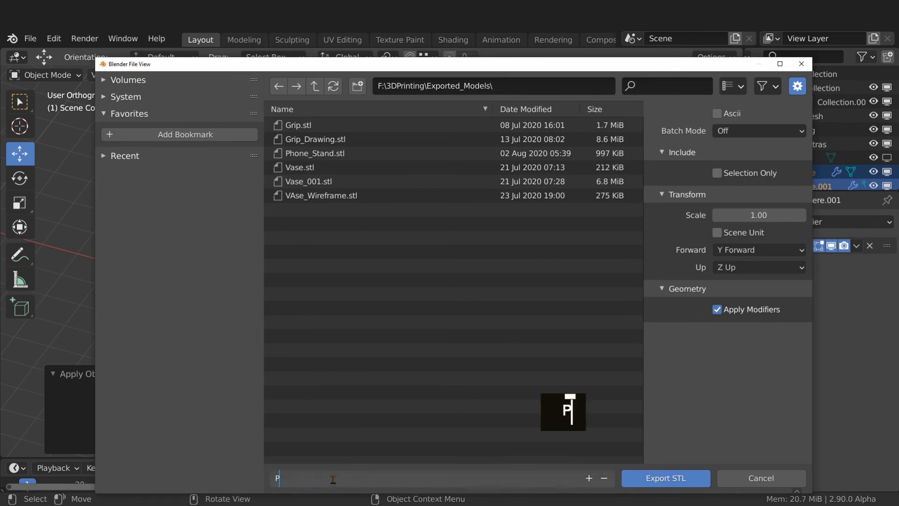
pyautogui.write('iggy_Bankl')
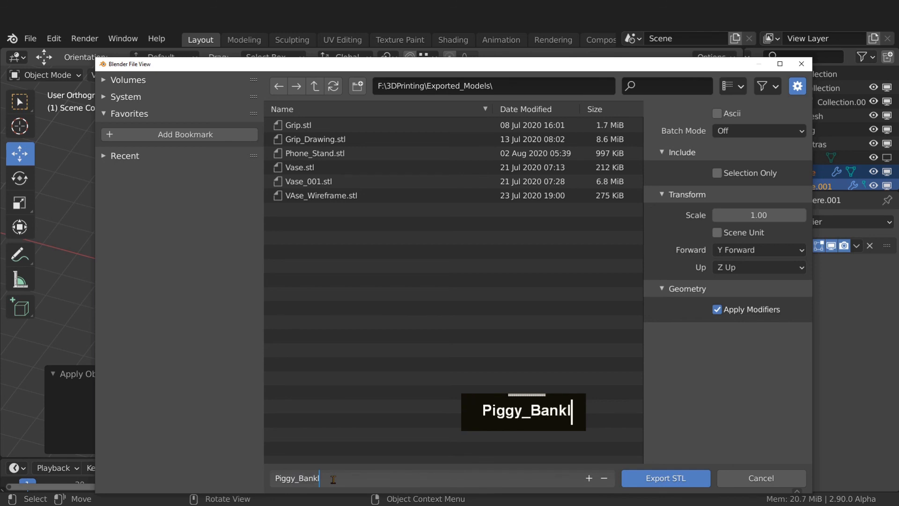
pyautogui.press('BackSpace')
pyautogui.press('Return')
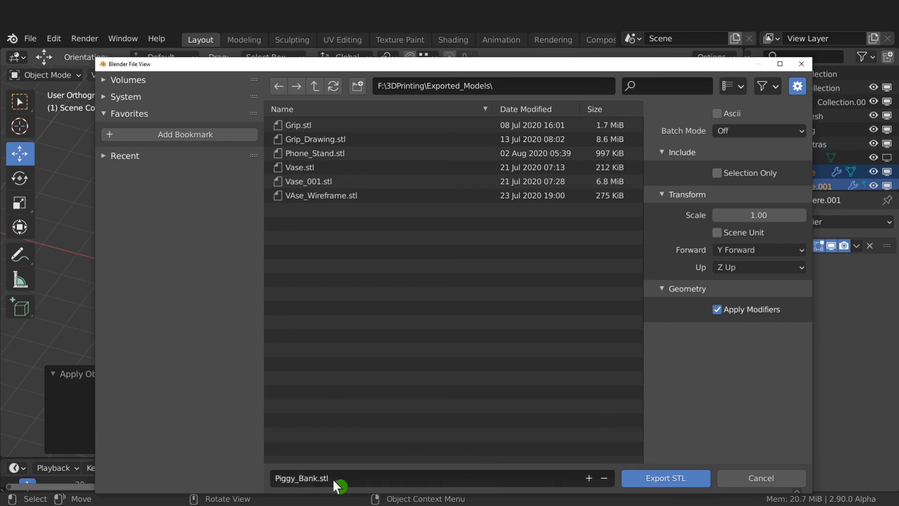
pyautogui.click(717, 174)
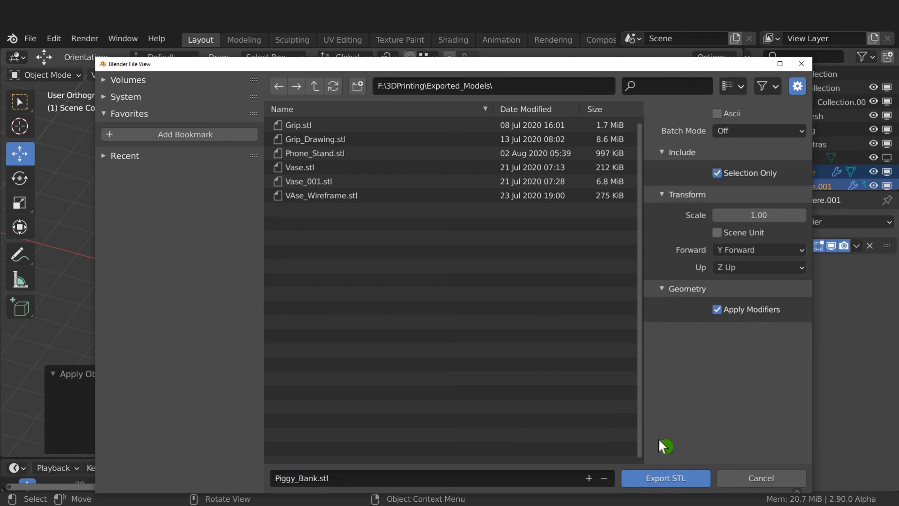
pyautogui.click(658, 479)
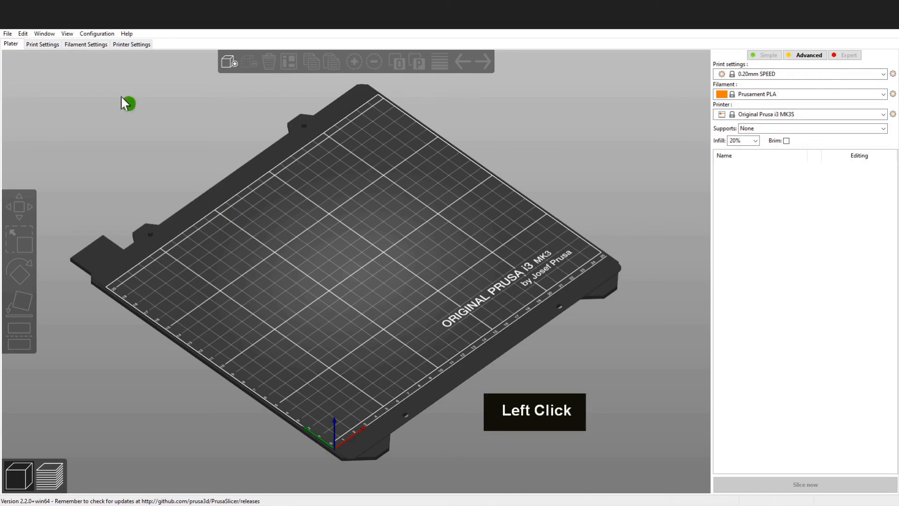
# - Switch to PrusaSlicer and import Piggy_Bank.stl onto the print bed
pyautogui.click(8, 34)
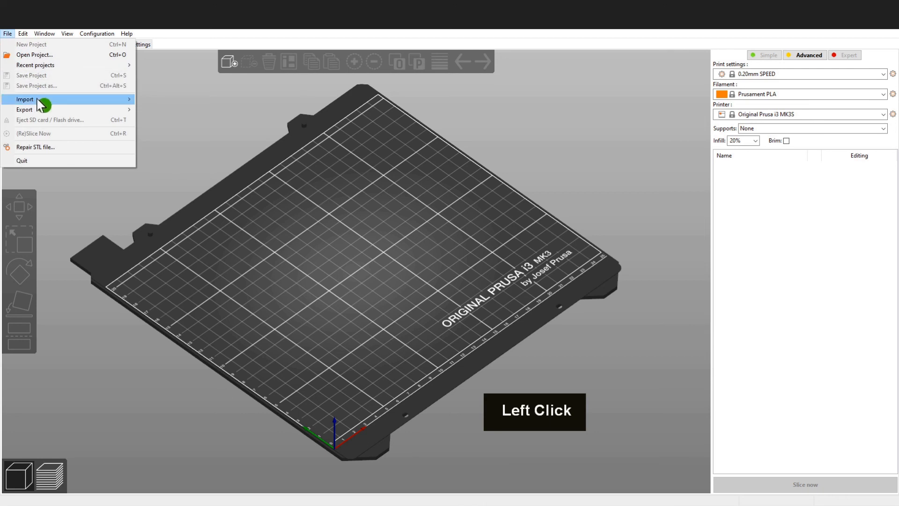
pyautogui.moveTo(92, 100)
pyautogui.click(182, 104)
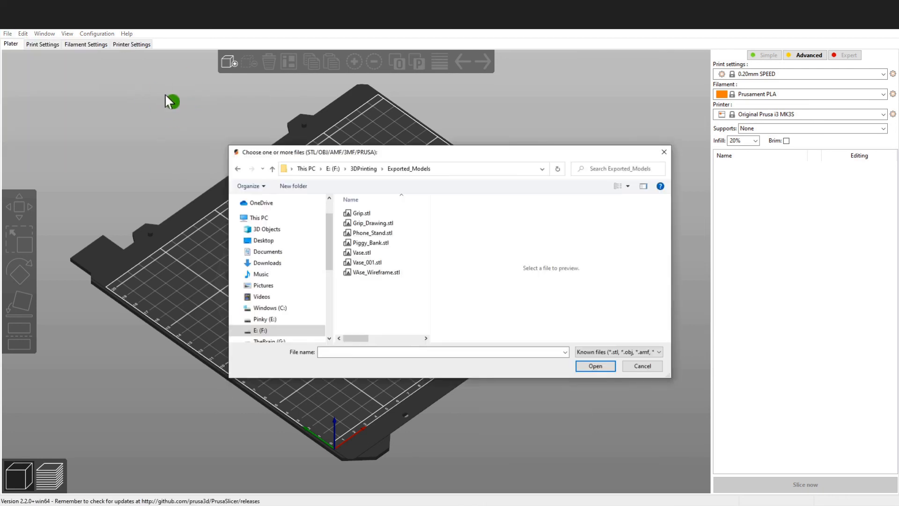
pyautogui.click(370, 244)
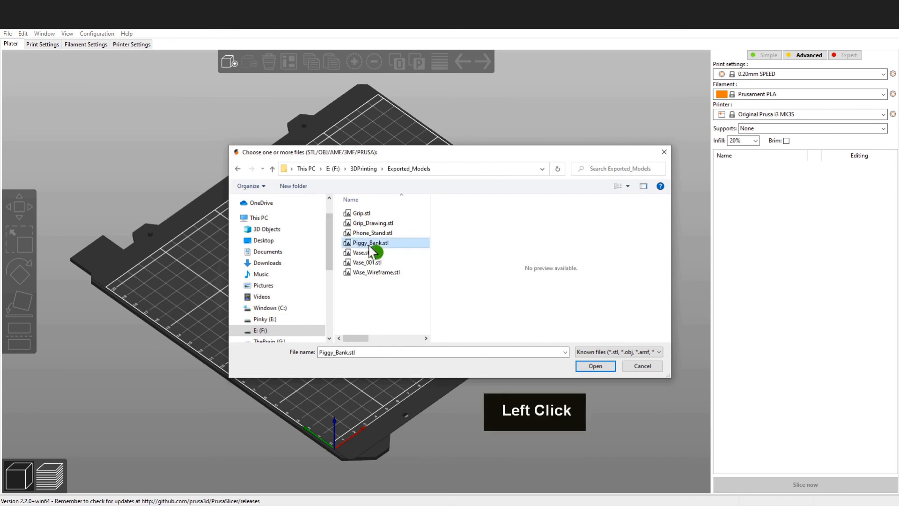
pyautogui.click(594, 367)
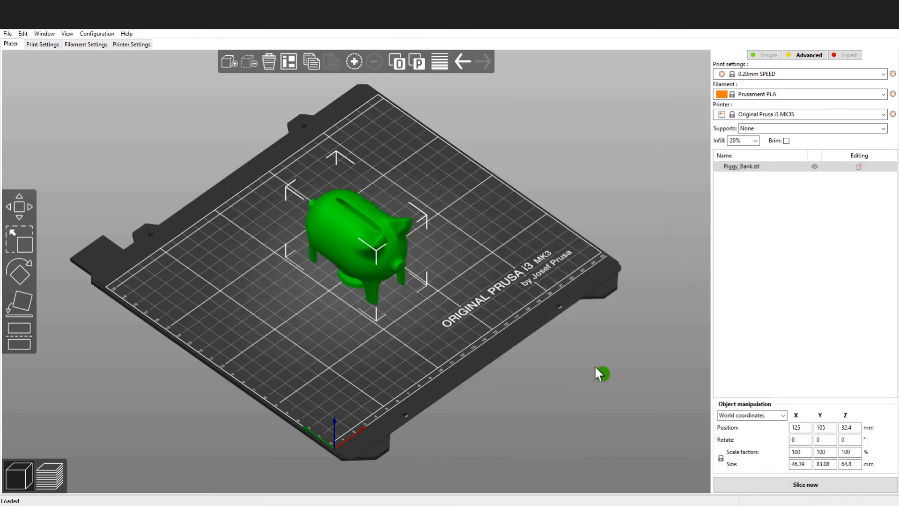
pyautogui.moveTo(595, 367); pyautogui.dragTo(472, 287)
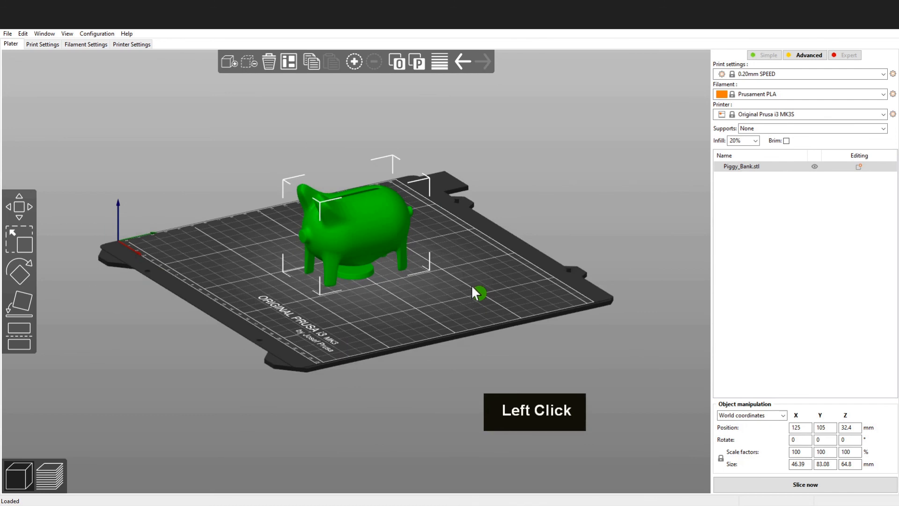
# - Try the 0.10mm DETAIL print preset and return to 0.20mm SPEED
pyautogui.click(827, 74)
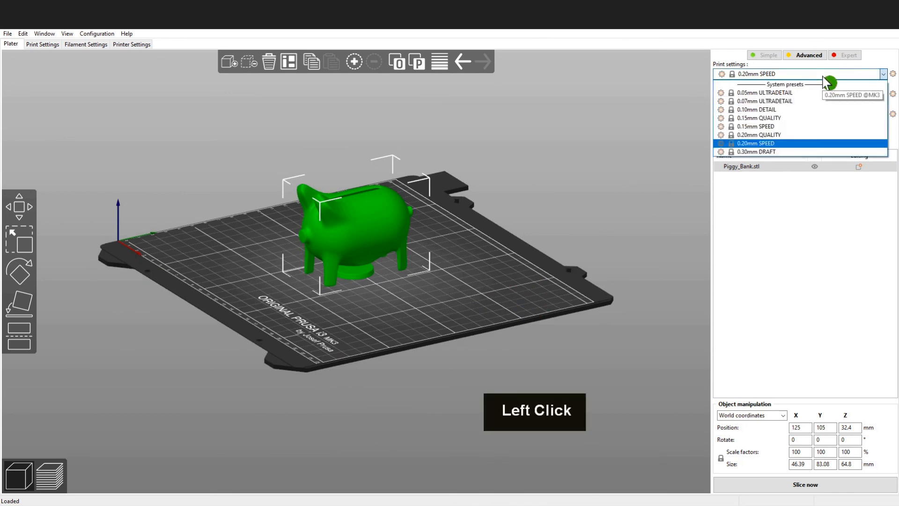
pyautogui.click(770, 111)
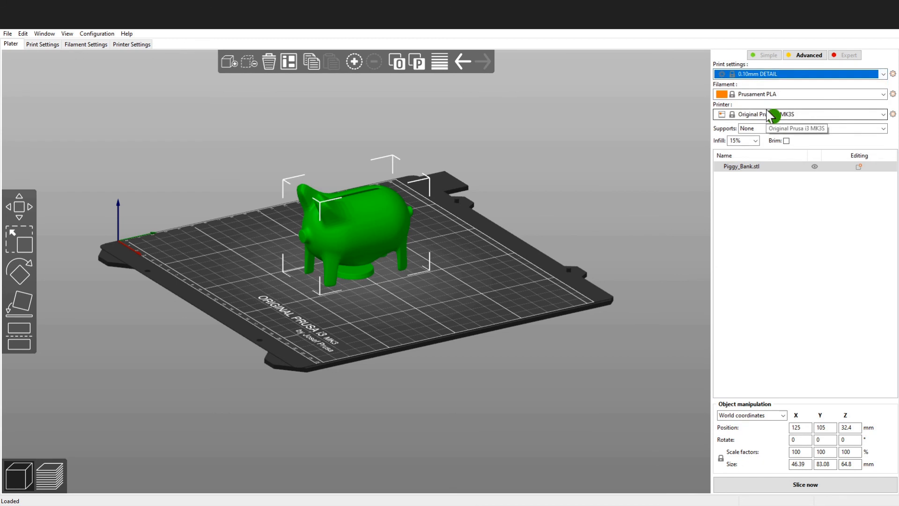
pyautogui.click(812, 74)
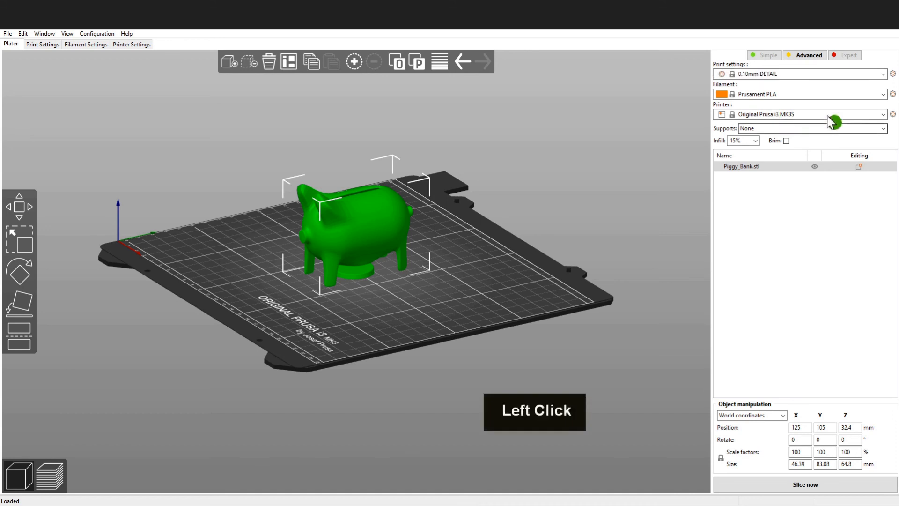
pyautogui.click(822, 74)
pyautogui.click(771, 143)
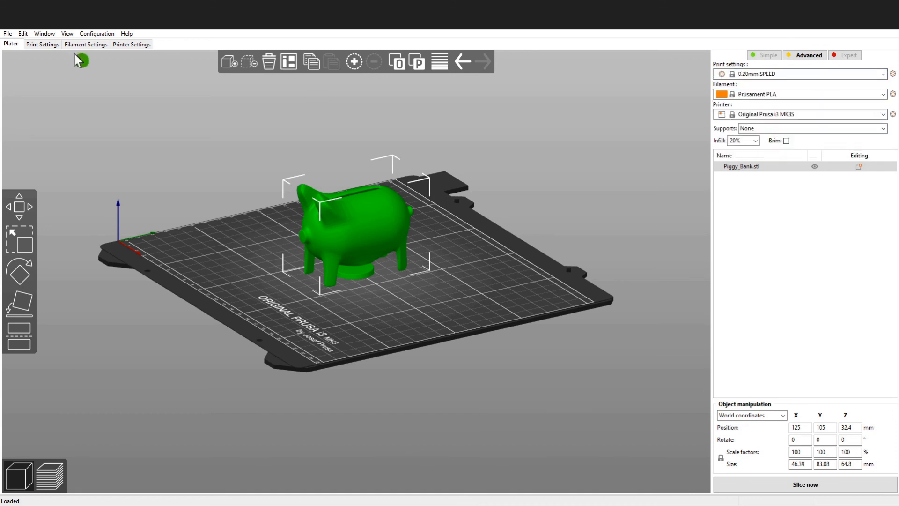
# - Enable generated support material on the build plate only, accepting the suggested detection of bridging perimeters
pyautogui.click(49, 44)
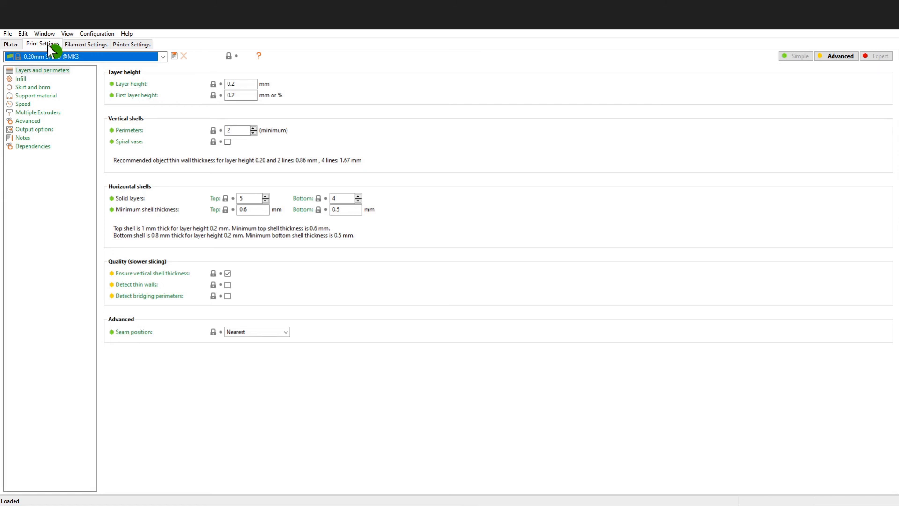
pyautogui.click(36, 96)
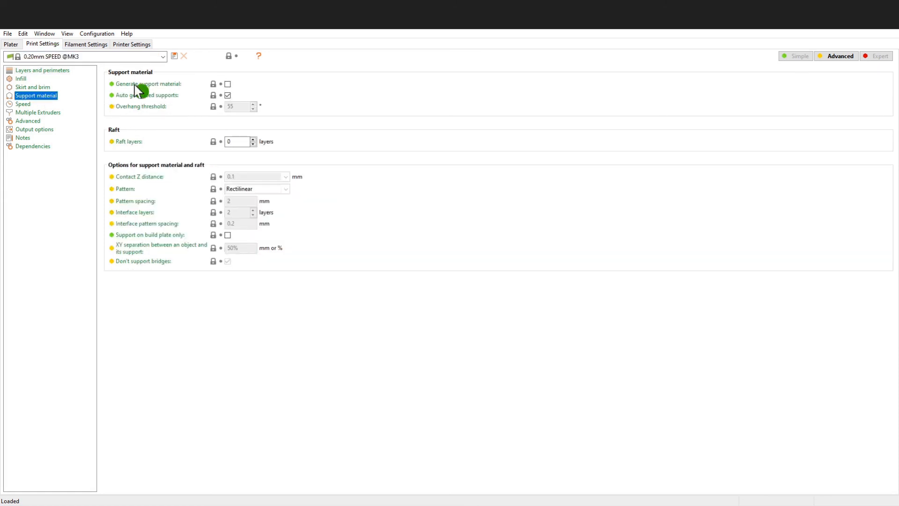
pyautogui.click(228, 84)
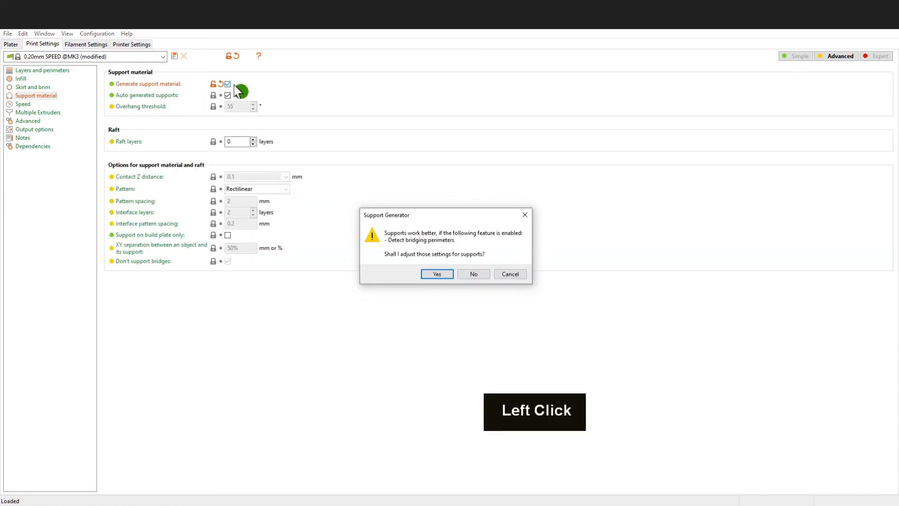
pyautogui.click(436, 275)
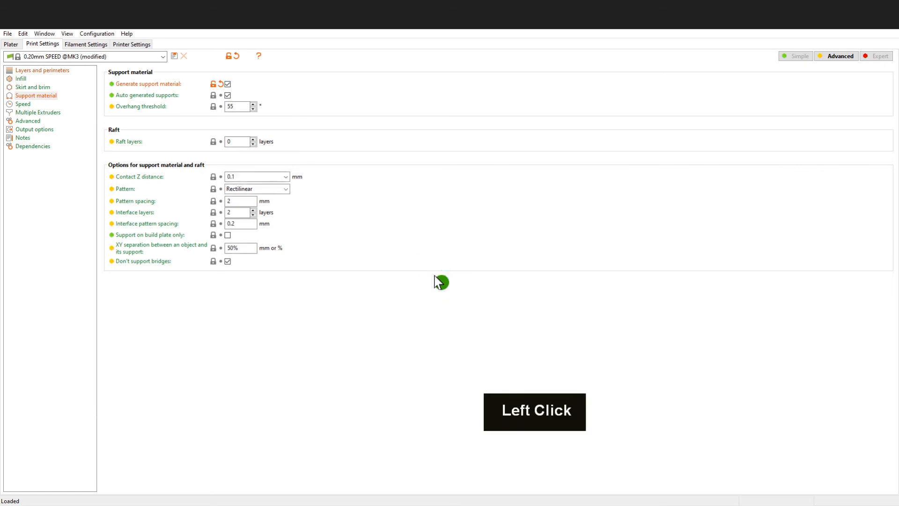
pyautogui.click(286, 189)
pyautogui.click(286, 189)
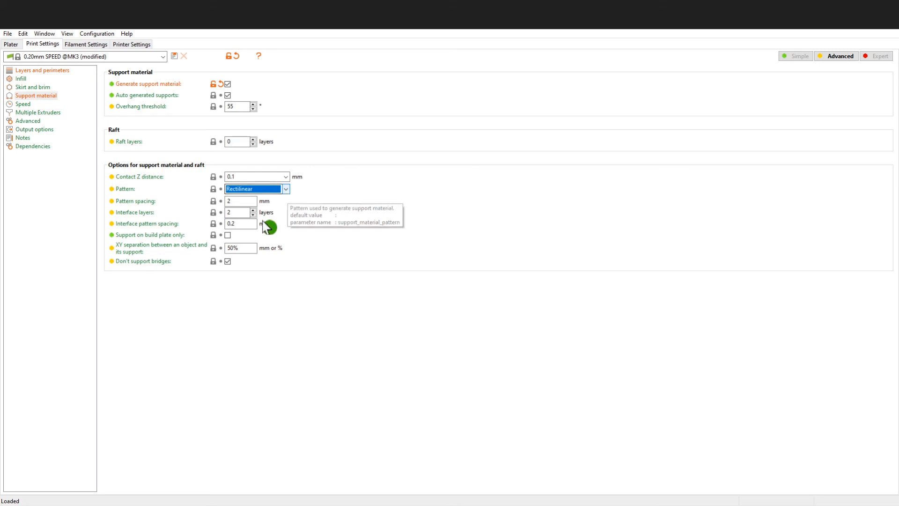
pyautogui.click(228, 234)
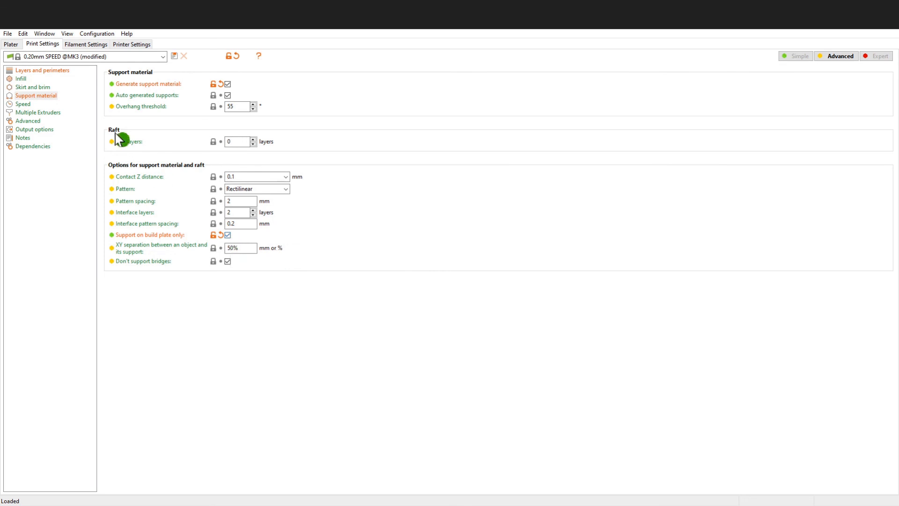
# - Slice the piggy bank and inspect the coin slot and supports in the layer preview
pyautogui.click(19, 47)
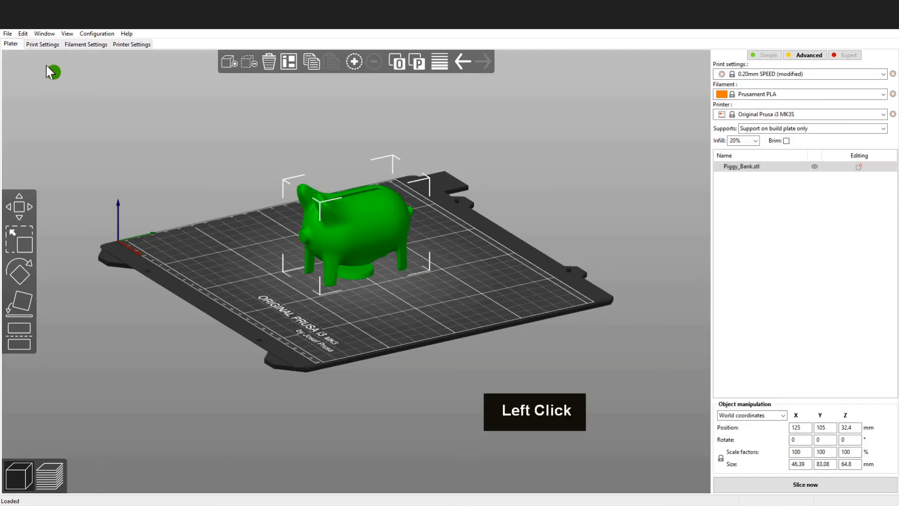
pyautogui.click(821, 488)
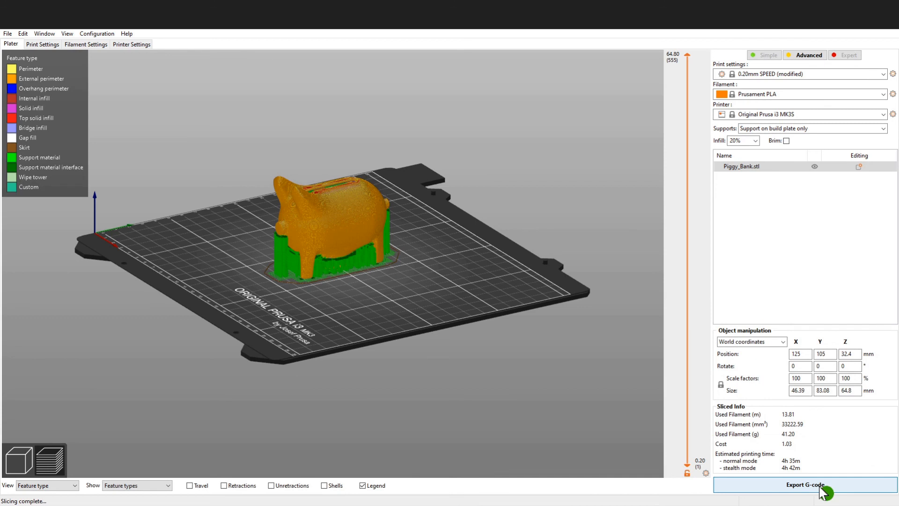
pyautogui.moveTo(389, 224); pyautogui.dragTo(337, 229)
pyautogui.scroll(3, 346, 241)
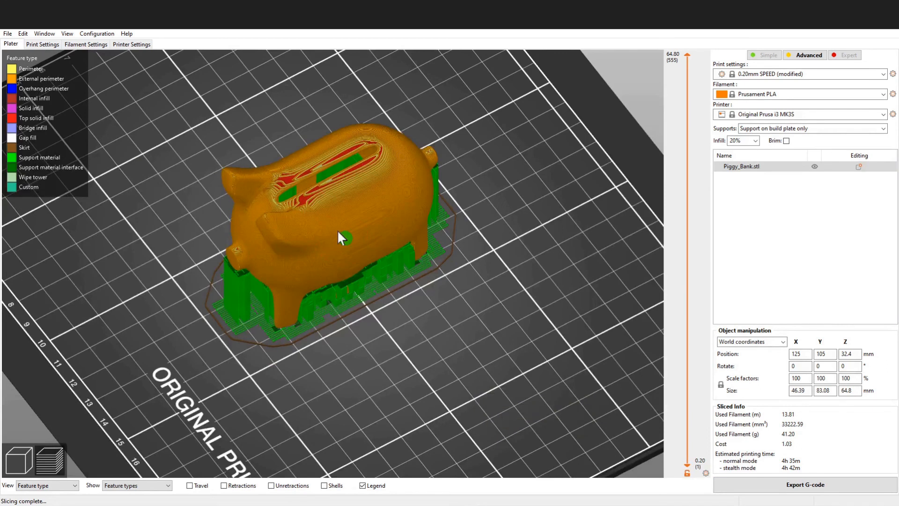
pyautogui.moveTo(338, 233); pyautogui.dragTo(408, 228)
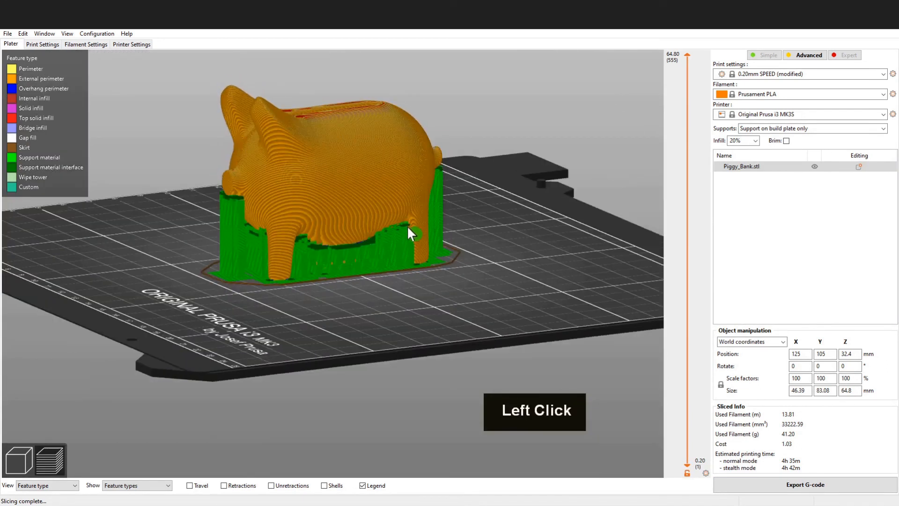